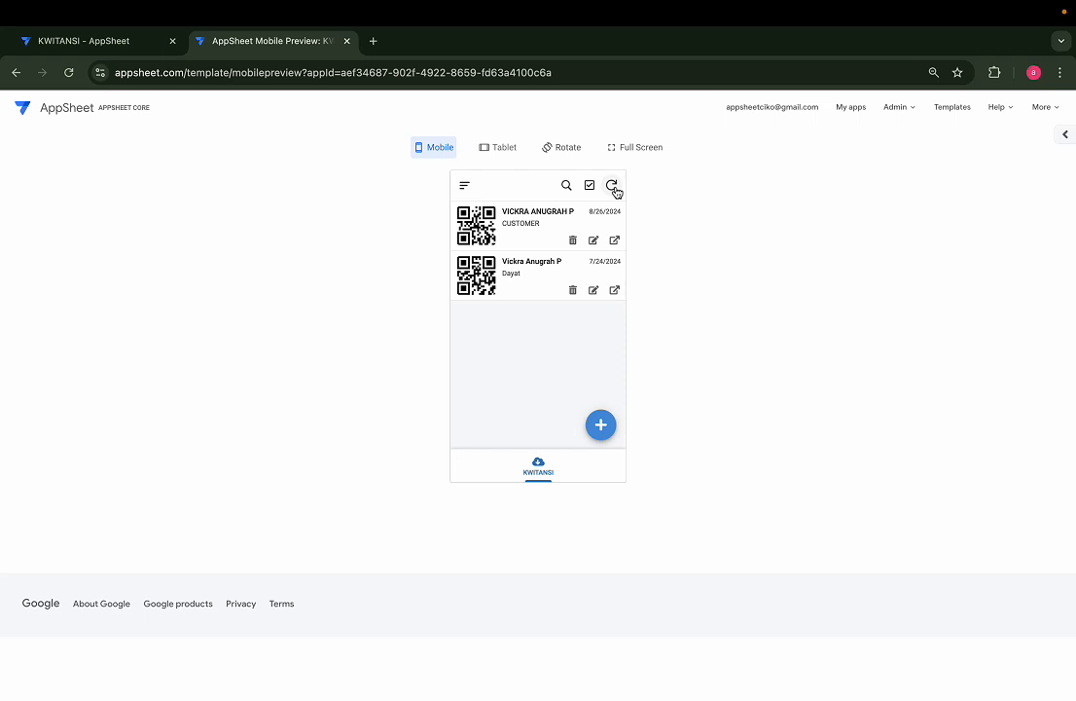
Sync the KWITANSI preview so the new Test receipt appears at the top
{"action": "left_click", "coordinate": [613, 187]}
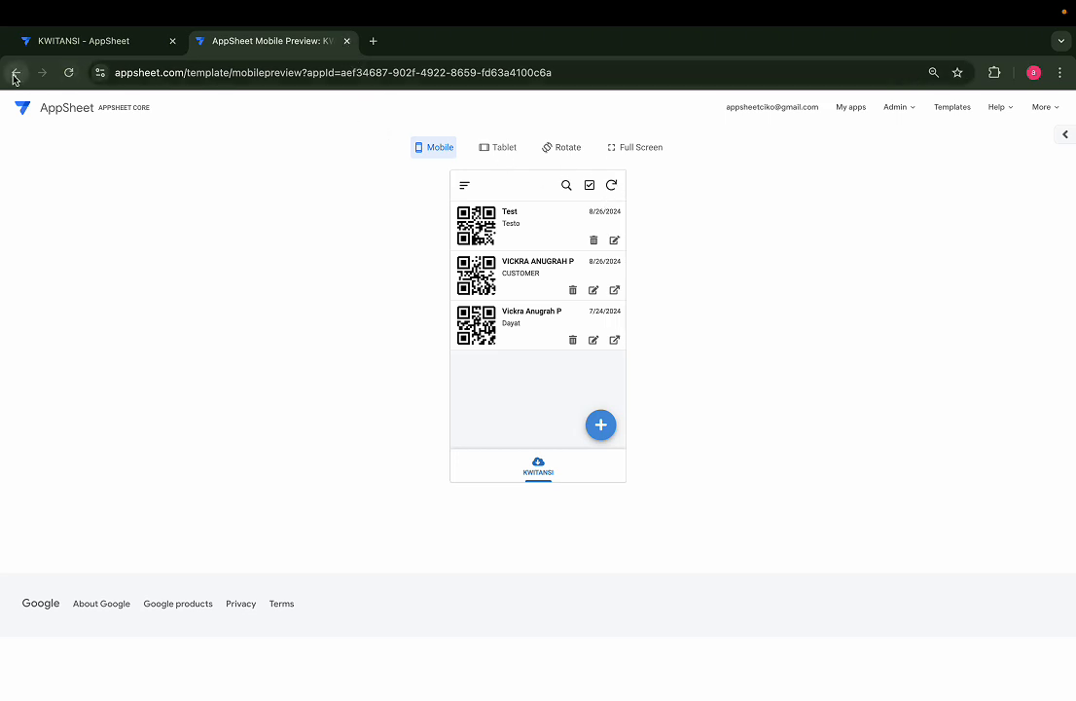
Open the KWITANSI app in Preview with device sizes from the My Apps list
{"action": "left_click", "coordinate": [23, 115]}
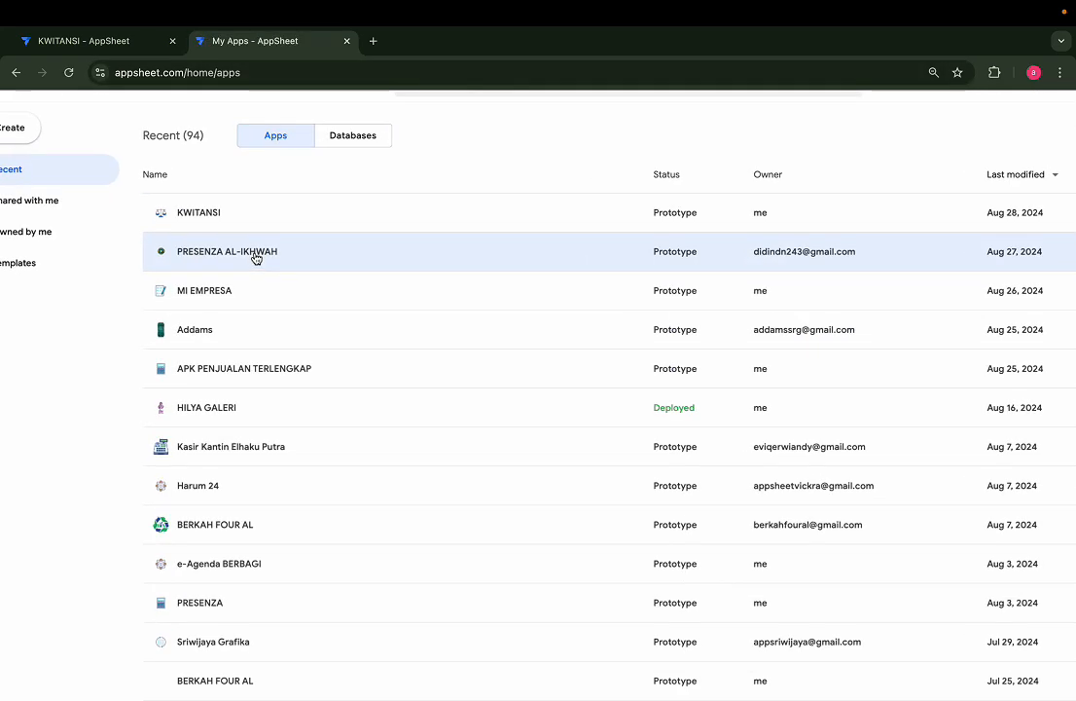
{"action": "scroll", "coordinate": [256, 258], "scroll_direction": "up", "scroll_amount": 2}
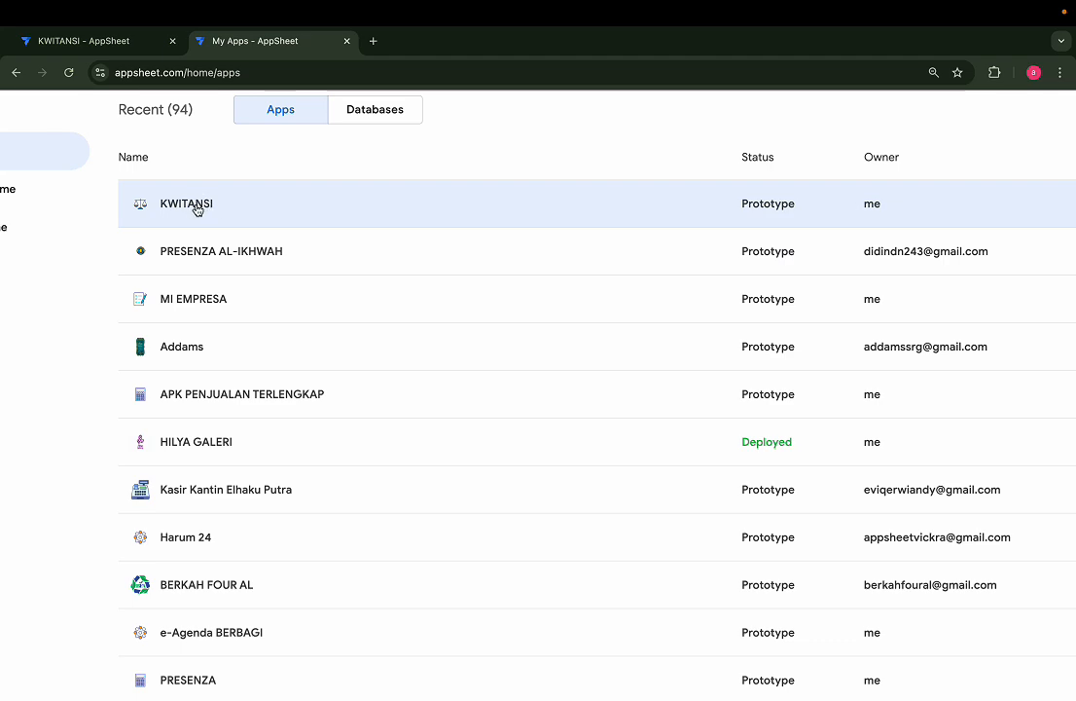
{"action": "scroll", "coordinate": [243, 214], "scroll_direction": "right", "scroll_amount": 5}
{"action": "left_click", "coordinate": [985, 204]}
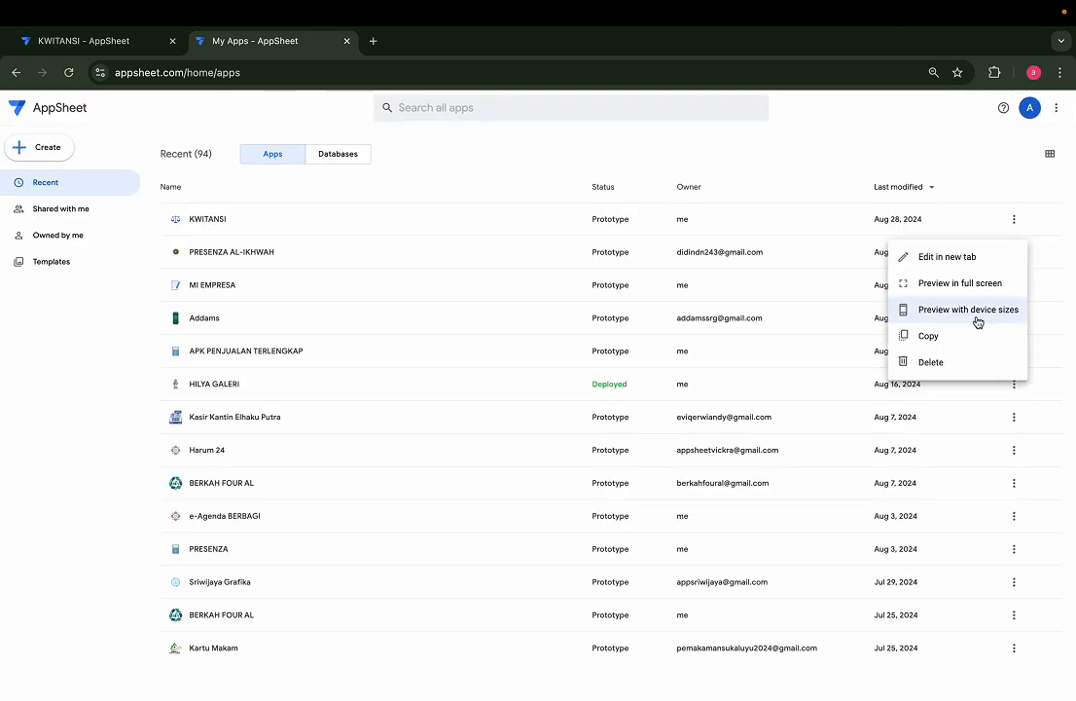
{"action": "left_click", "coordinate": [968, 310]}
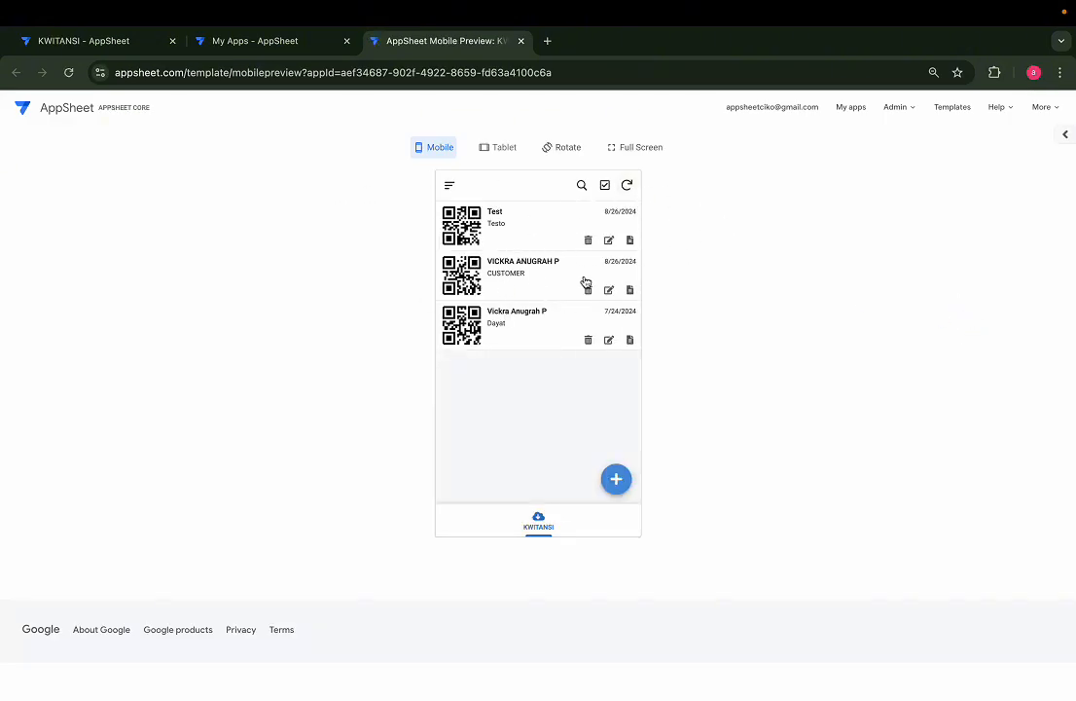
Reset the Chrome page zoom to 100% so the preview shows at normal size
{"action": "left_click", "coordinate": [995, 113]}
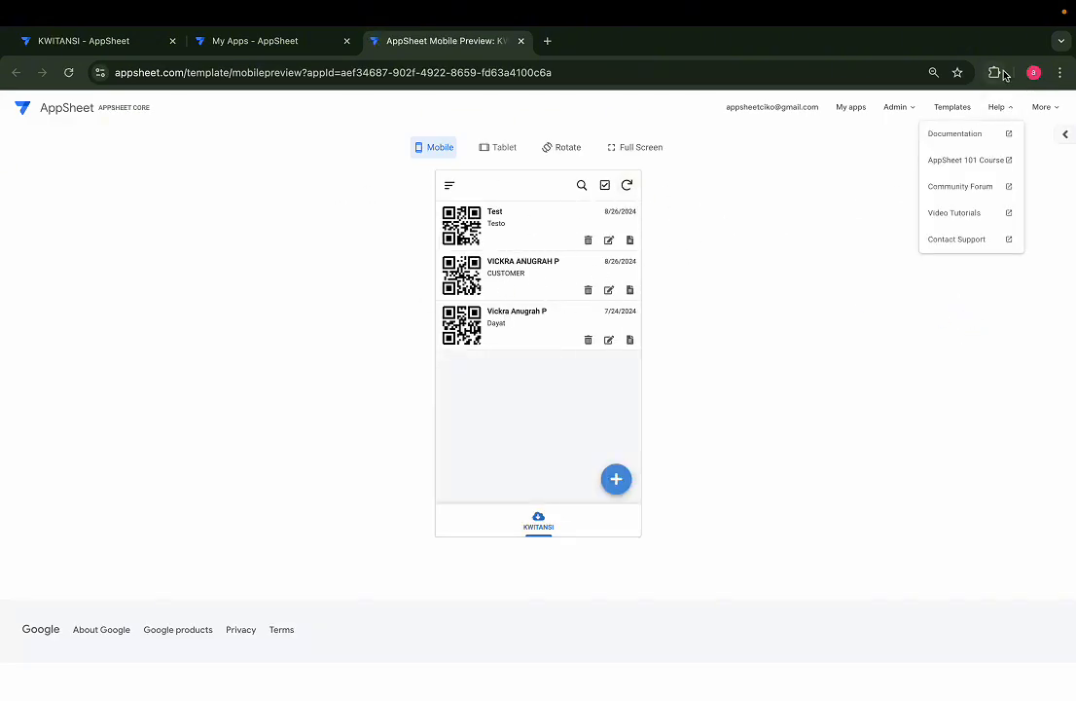
{"action": "left_click", "coordinate": [934, 73]}
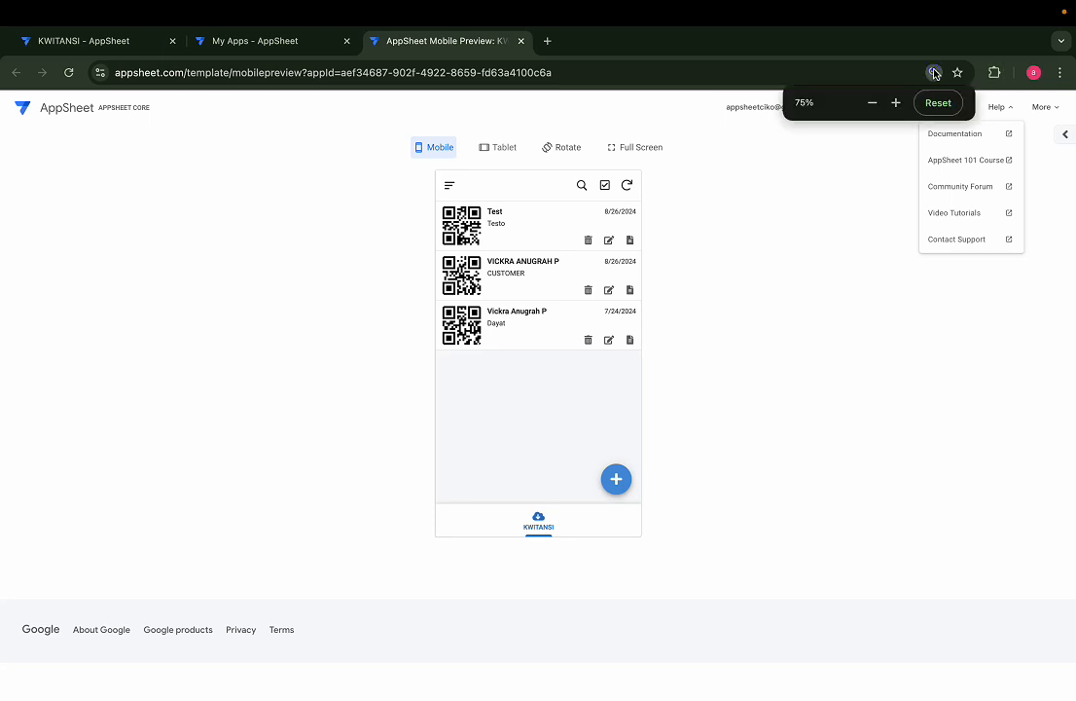
{"action": "left_click", "coordinate": [896, 103]}
{"action": "left_click", "coordinate": [896, 103]}
{"action": "left_click", "coordinate": [896, 104]}
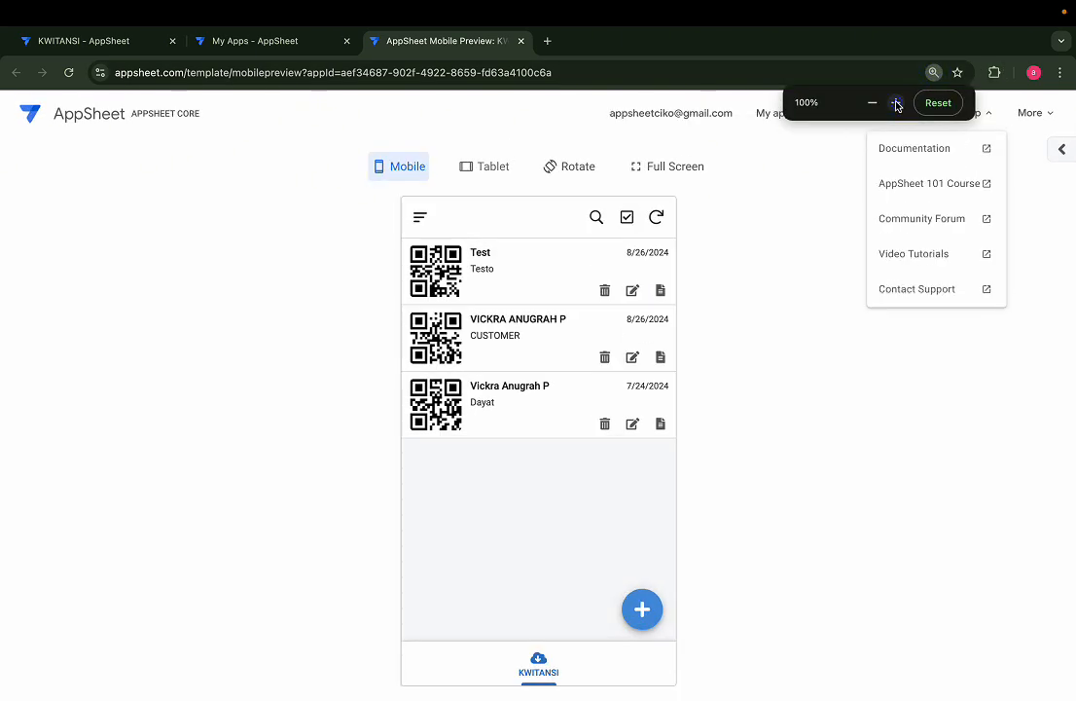
{"action": "left_click", "coordinate": [826, 330]}
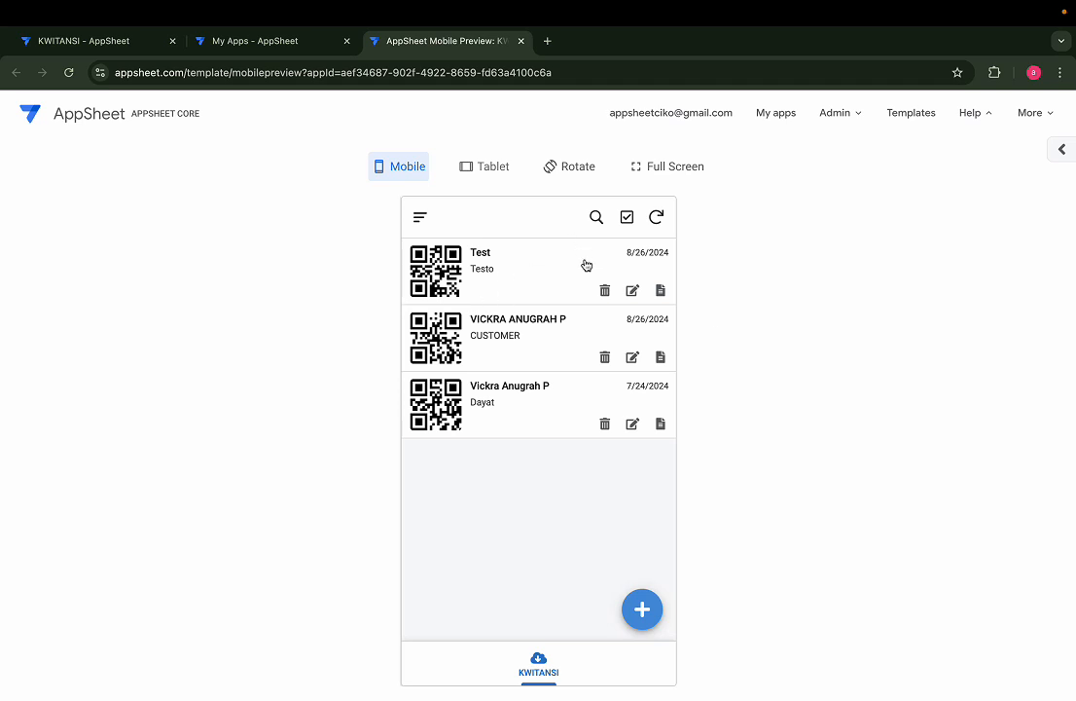
Open the third record's PDF receipt, inspect its KWITANSI title, then open the Test record's PDF
{"action": "left_click", "coordinate": [660, 424]}
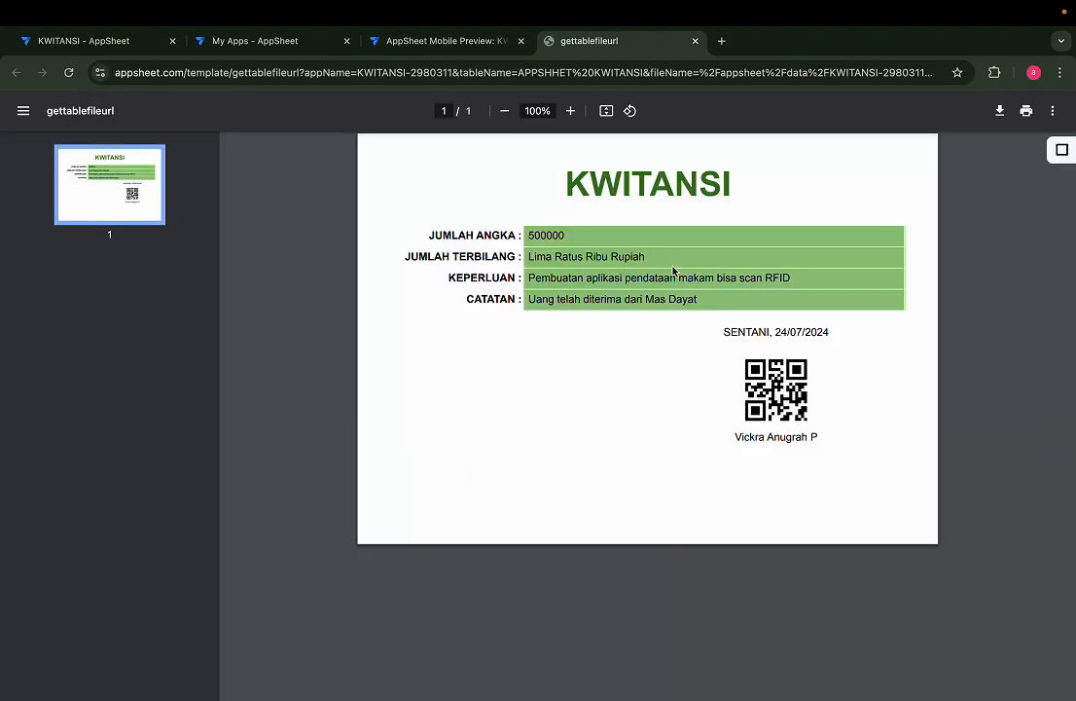
{"action": "left_click_drag", "start_coordinate": [558, 173], "coordinate": [788, 180]}
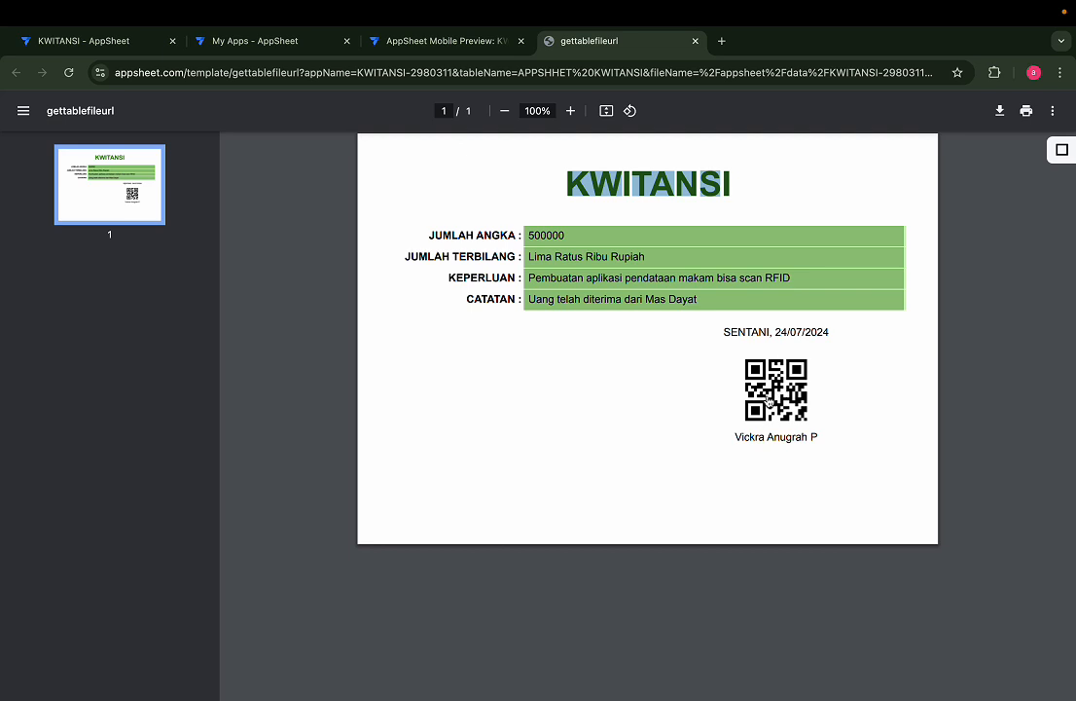
{"action": "left_click", "coordinate": [636, 209]}
{"action": "mouse_move", "coordinate": [550, 169]}
{"action": "left_mouse_down"}
{"action": "mouse_move", "coordinate": [764, 190]}
{"action": "mouse_move", "coordinate": [683, 174]}
{"action": "mouse_move", "coordinate": [566, 181]}
{"action": "left_mouse_up"}
{"action": "double_click", "coordinate": [567, 181]}
{"action": "left_click", "coordinate": [468, 37]}
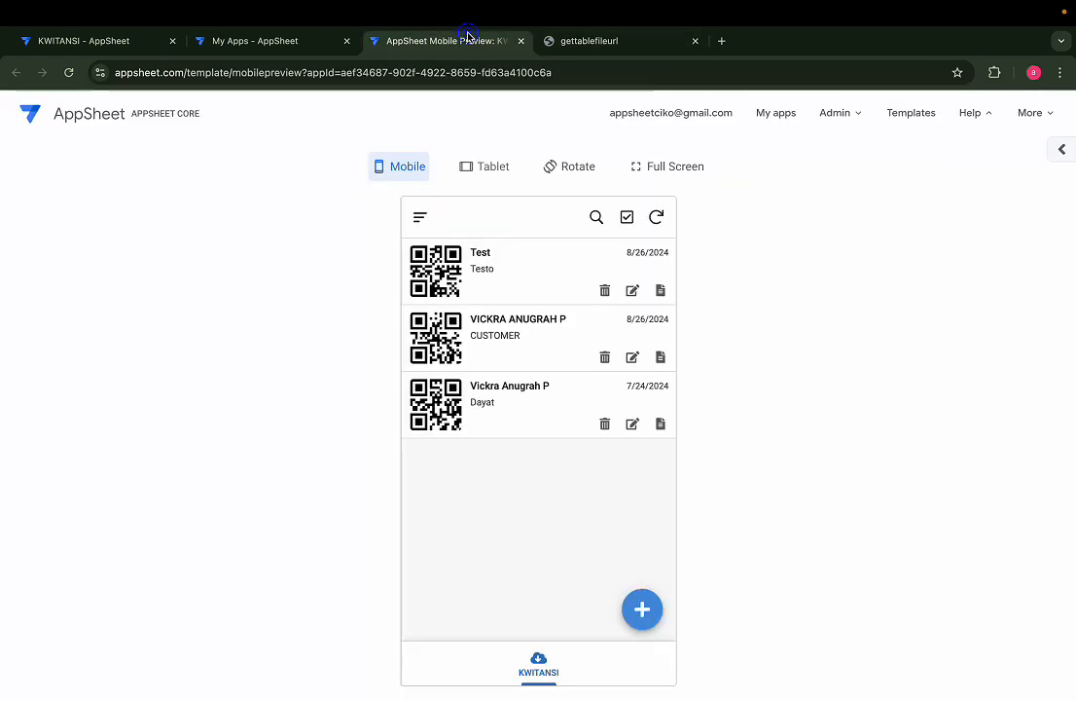
{"action": "left_click", "coordinate": [661, 287]}
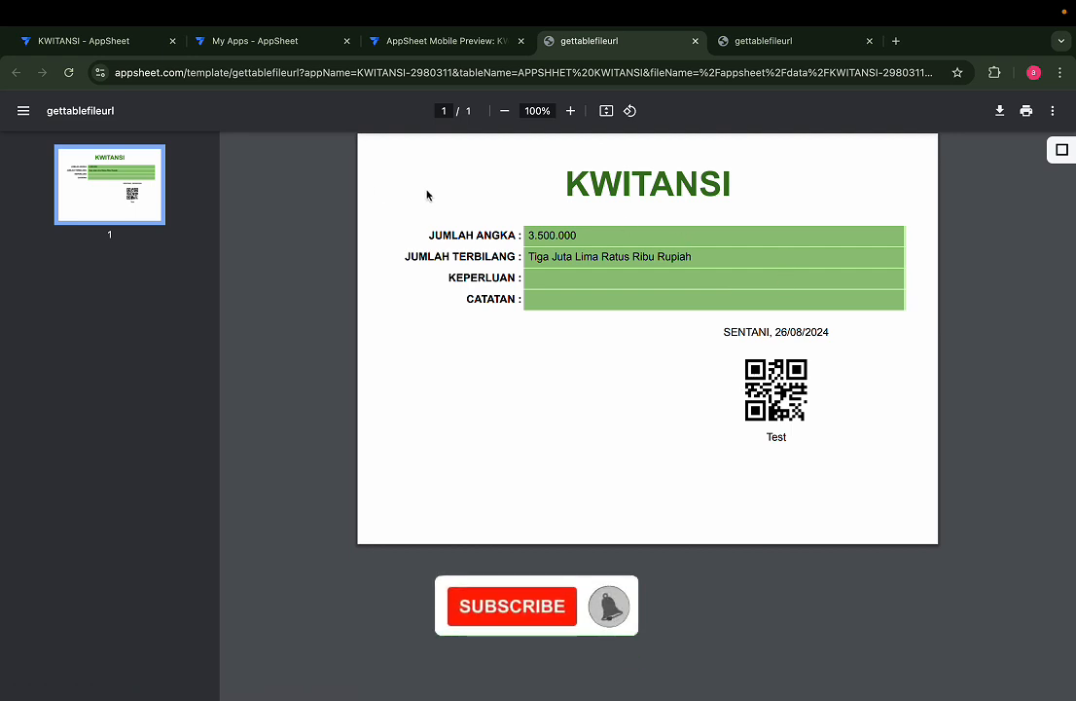
Close the My Apps tab and start a new receipt record in the preview
{"action": "left_click", "coordinate": [284, 39]}
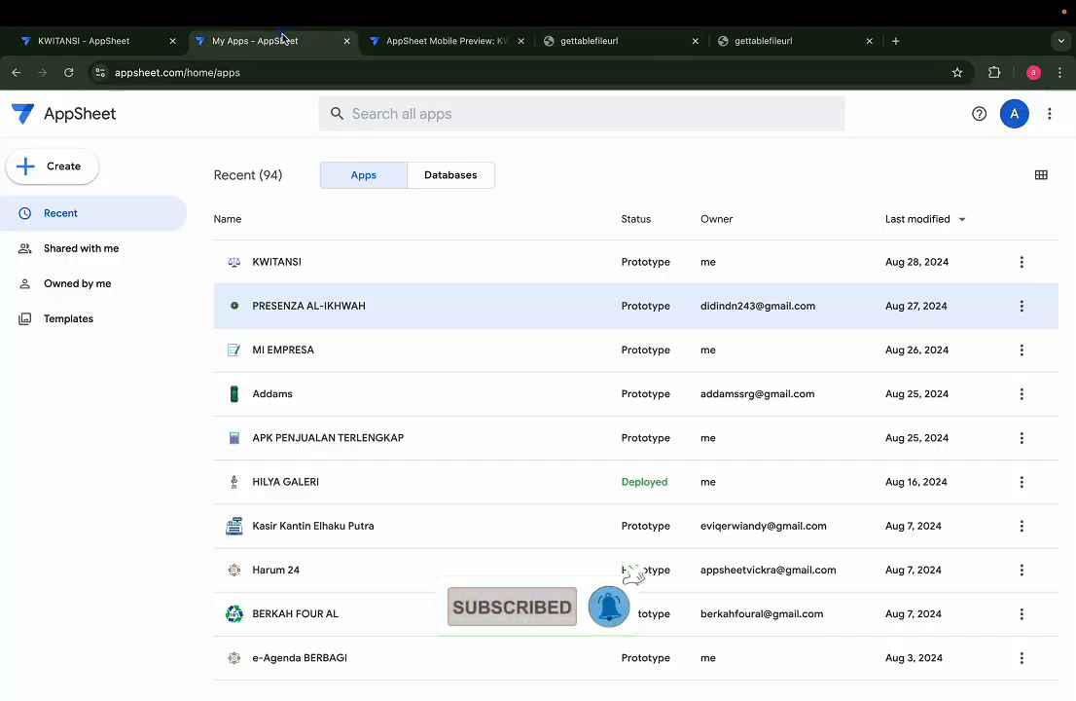
{"action": "left_click", "coordinate": [346, 42]}
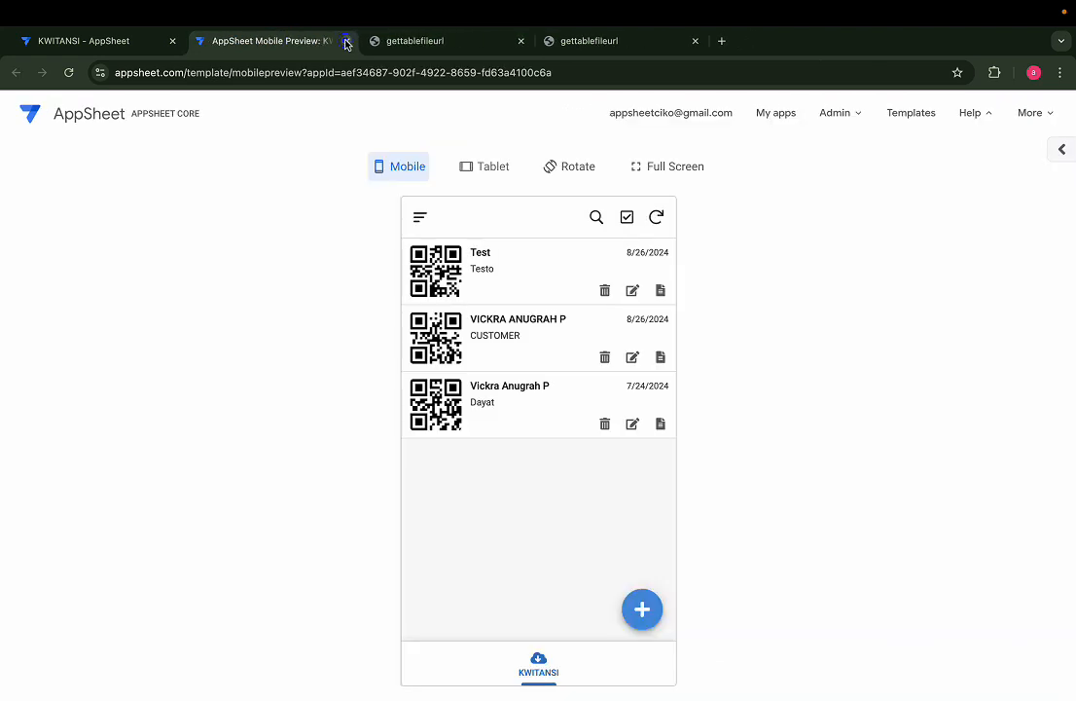
{"action": "left_click", "coordinate": [642, 611]}
Enter the first party's name in NAMA PIHAK 1 and 'Customer yang budiman' in NAMA PIHAK 2
{"action": "left_click", "coordinate": [510, 439]}
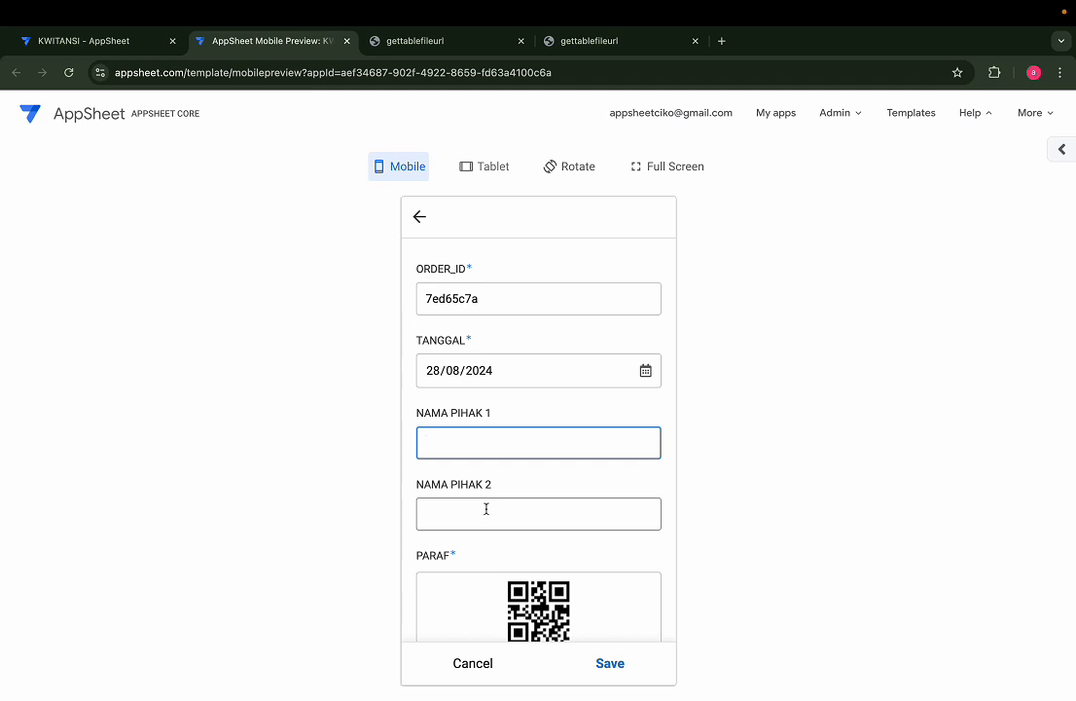
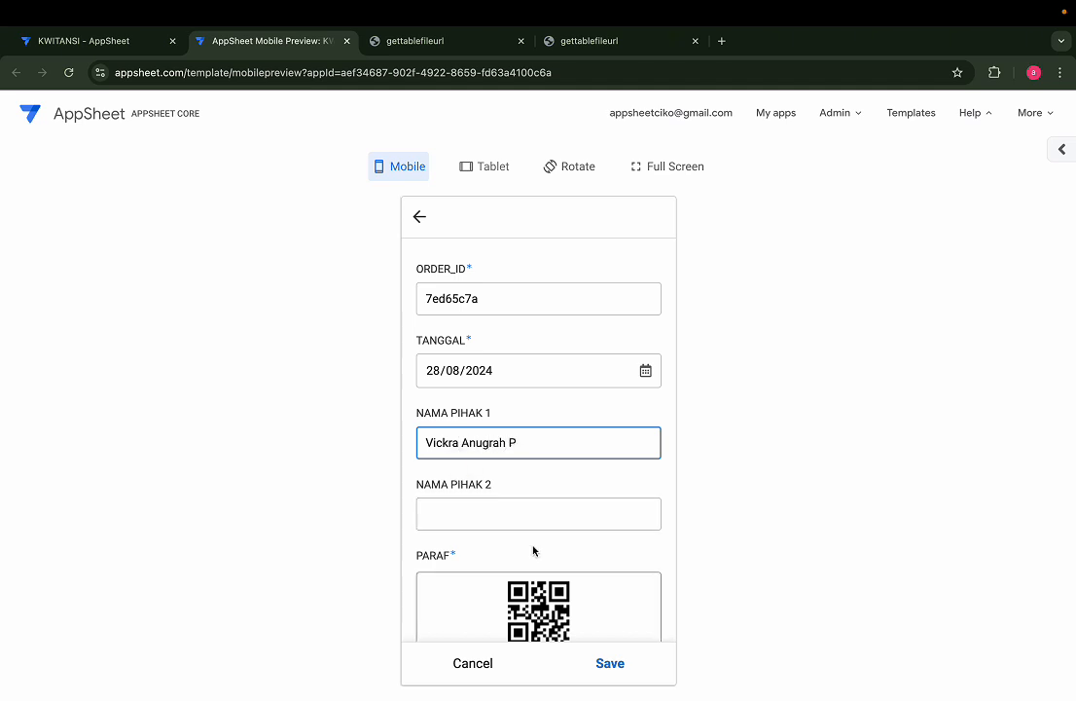
{"action": "left_click", "coordinate": [523, 502]}
{"action": "type", "text": "C"}
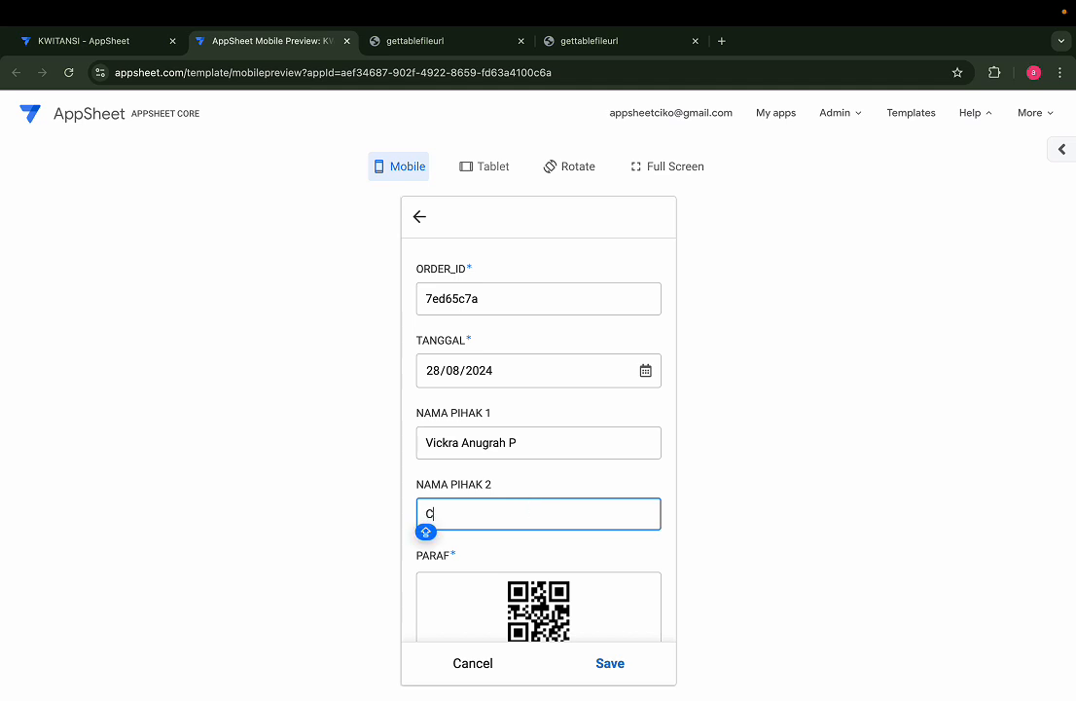
{"action": "type", "text": "ustom"}
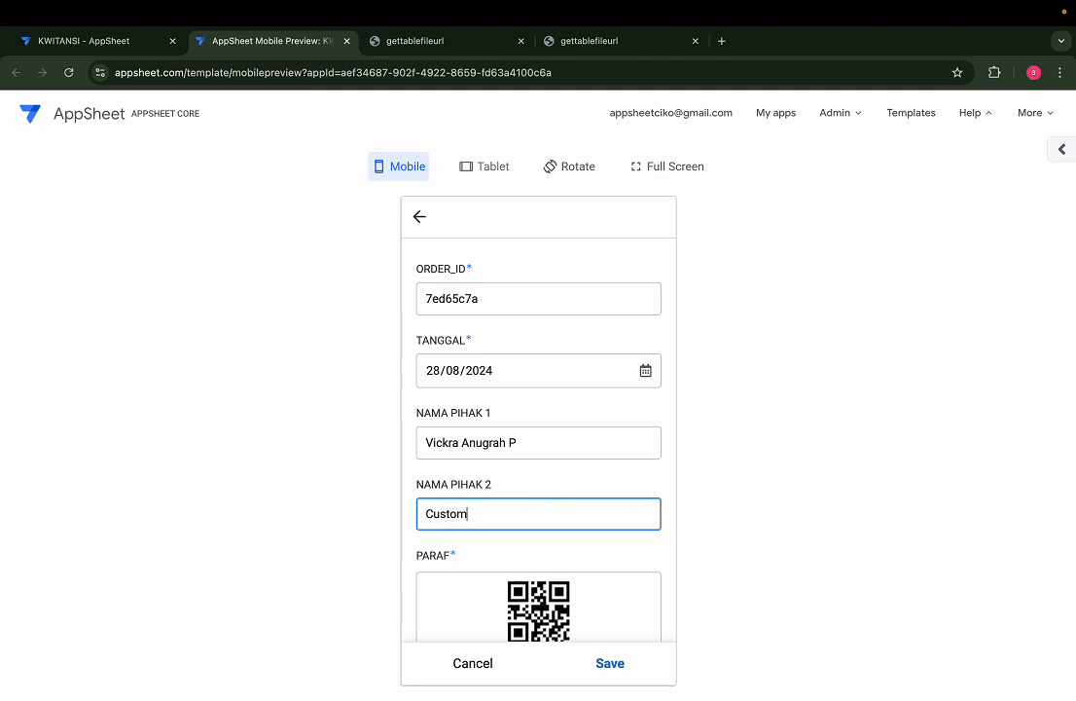
{"action": "type", "text": "er yang budiman"}
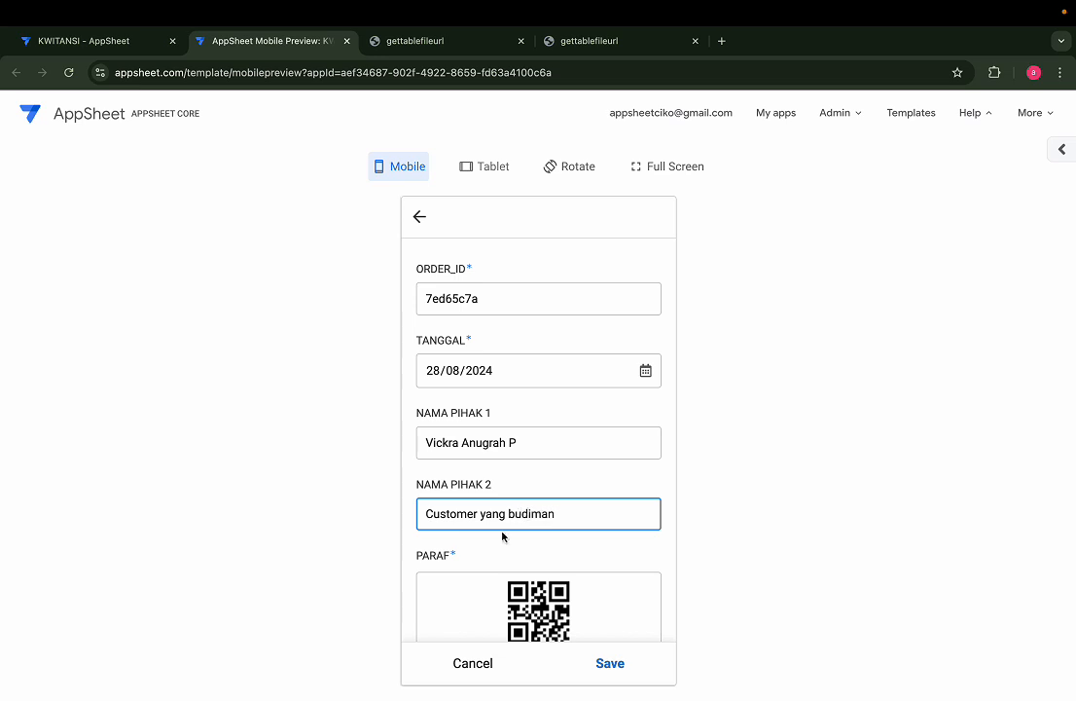
{"action": "scroll", "coordinate": [530, 545], "scroll_direction": "down", "scroll_amount": 3}
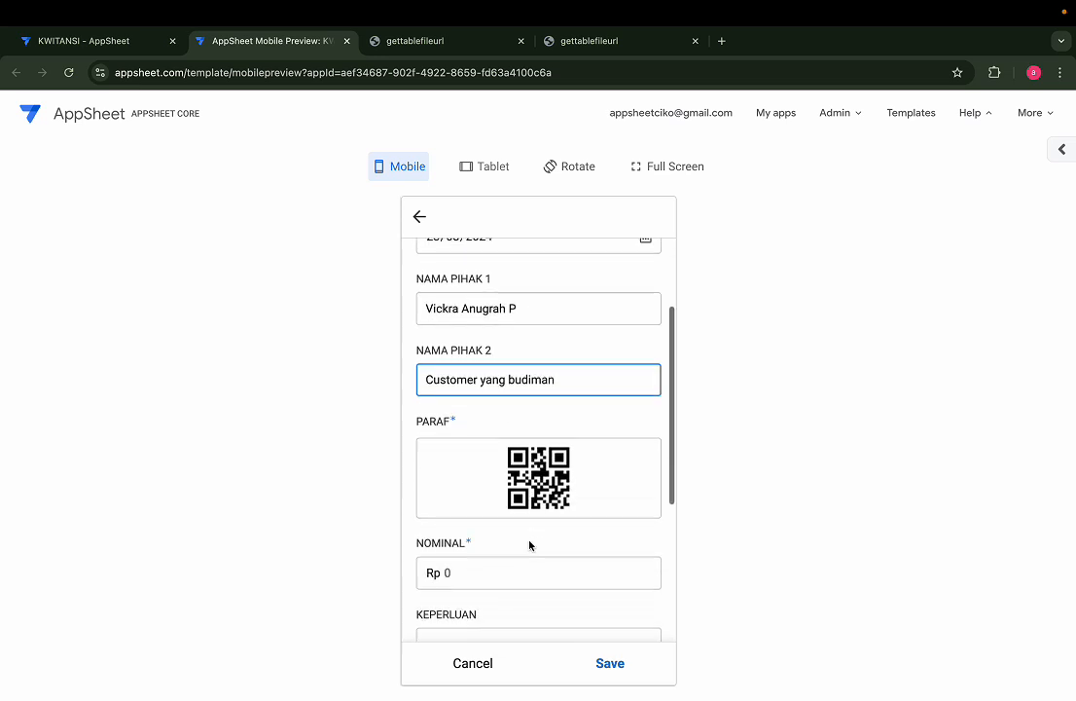
Enter 6500000 as the NOMINAL amount
{"action": "left_click", "coordinate": [424, 407]}
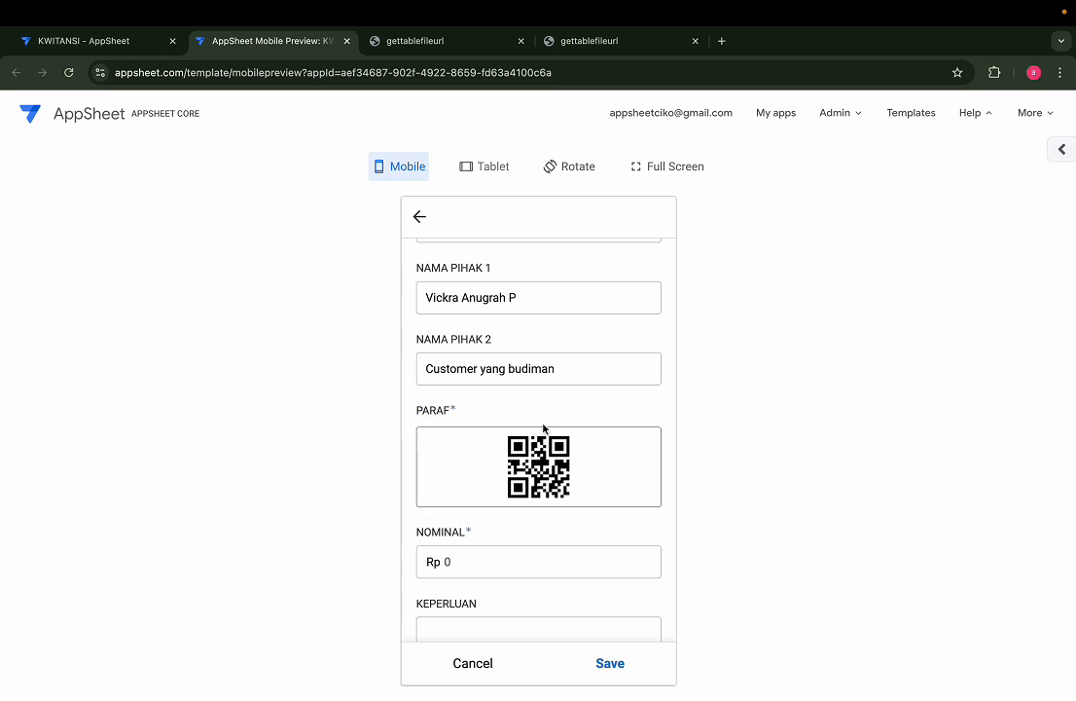
{"action": "scroll", "coordinate": [529, 448], "scroll_direction": "down", "scroll_amount": 2}
{"action": "left_click", "coordinate": [492, 456]}
{"action": "type", "text": "6500000"}
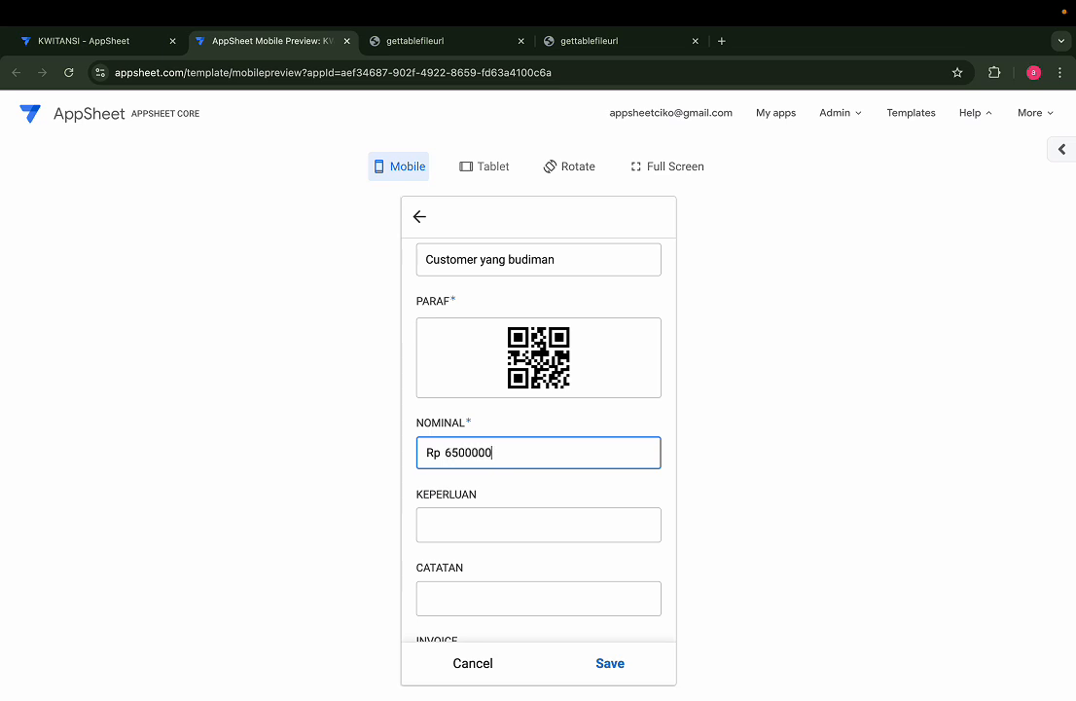
{"action": "left_click", "coordinate": [522, 500]}
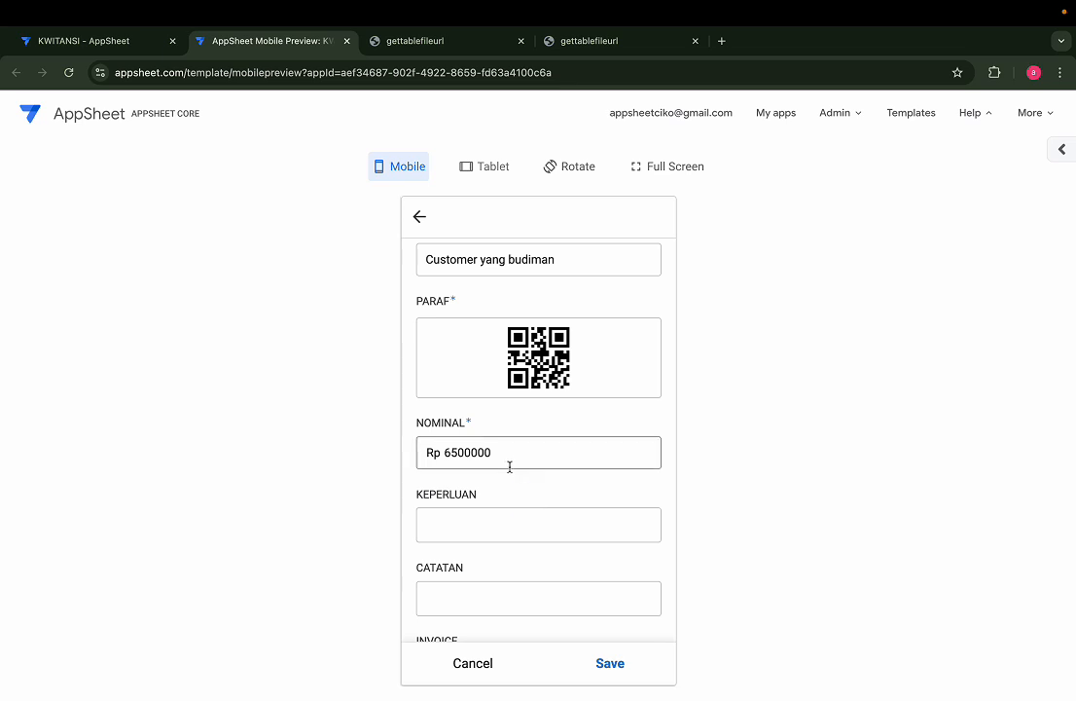
Fill KEPERLUAN with 'Pembayaran aplikasi penjualan terlengkap', fixing the aplikasi typo
{"action": "left_click", "coordinate": [508, 519]}
{"action": "scroll", "coordinate": [509, 521], "scroll_direction": "down", "scroll_amount": 2}
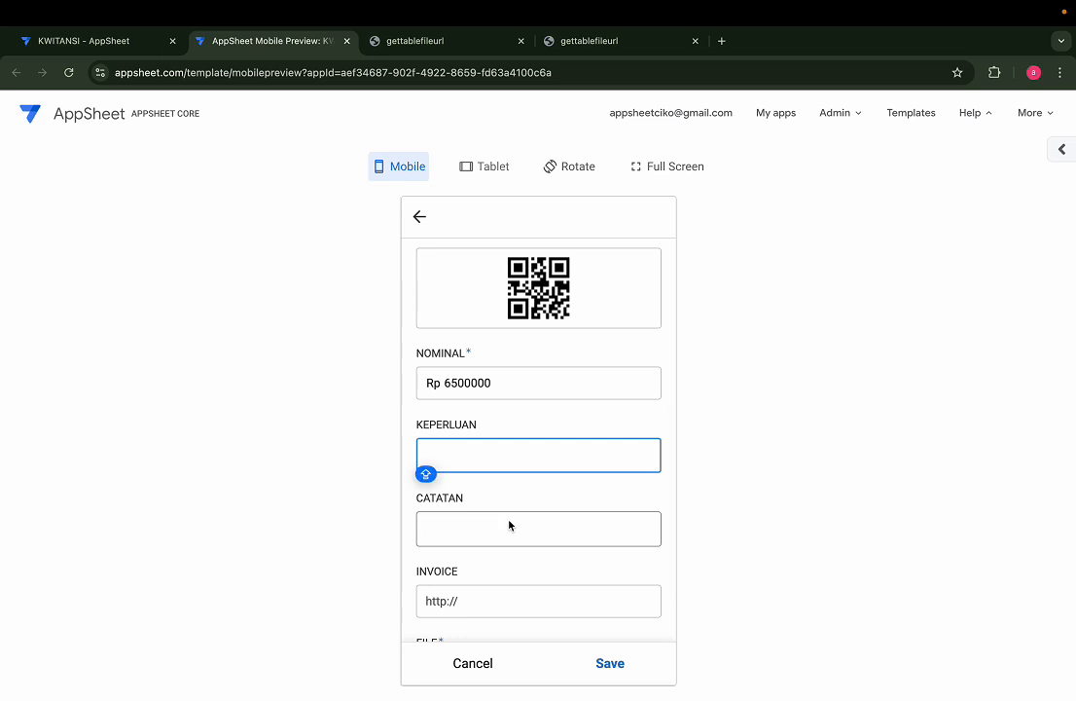
{"action": "type", "text": "Pemb"}
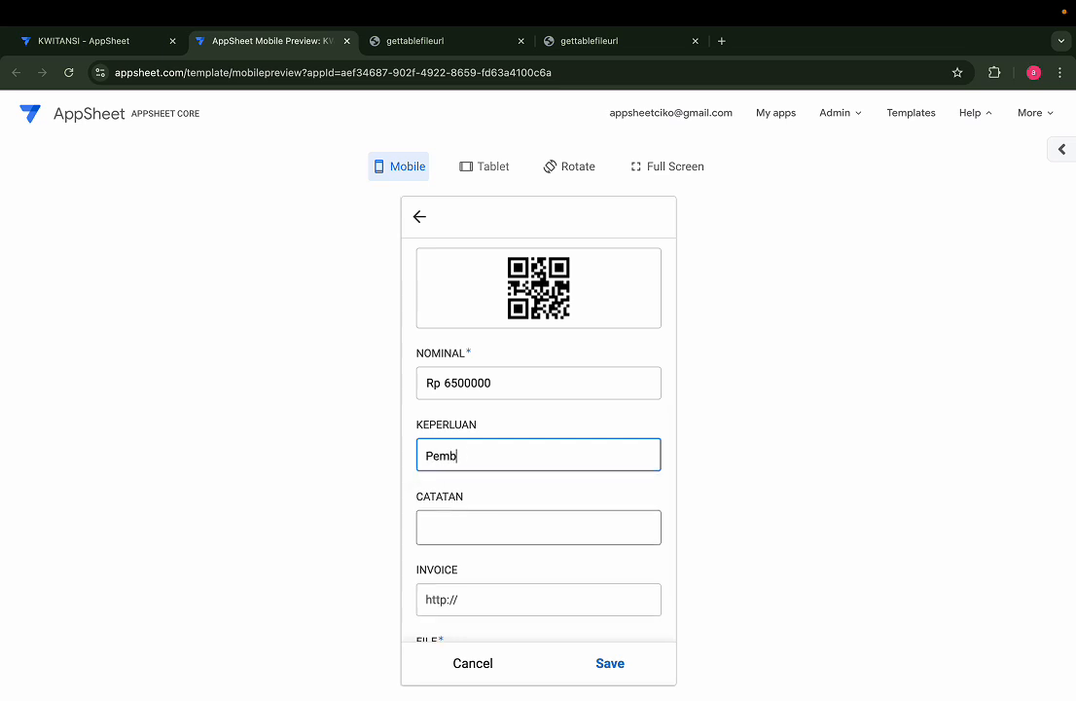
{"action": "type", "text": "ayaran apllikasi"}
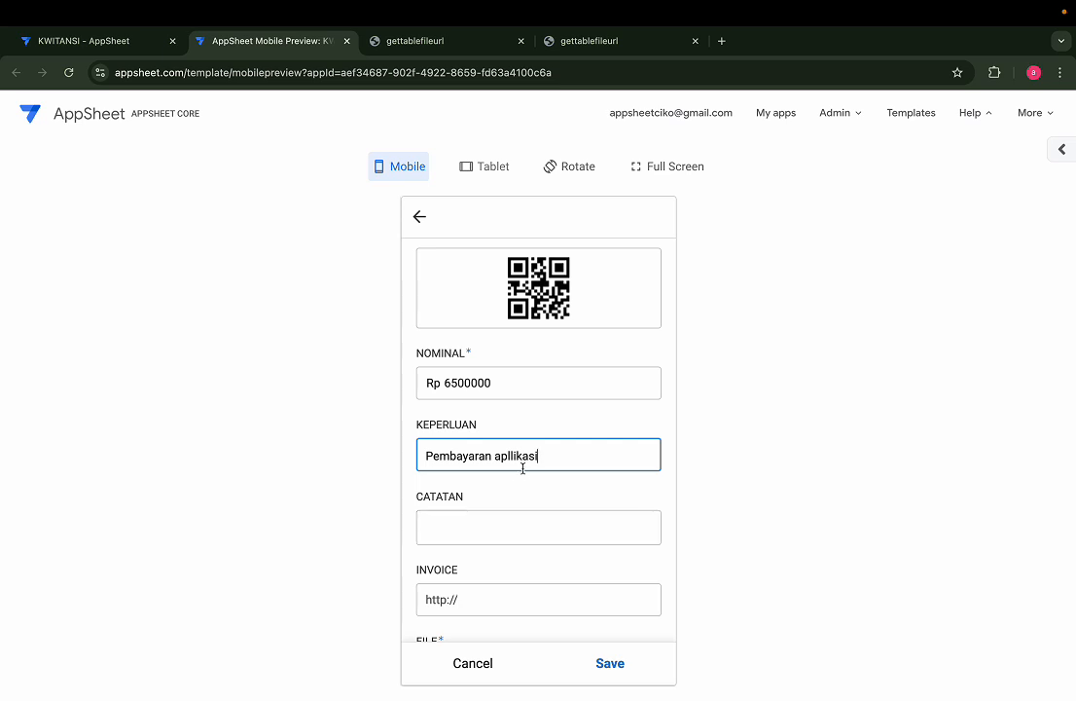
{"action": "left_click", "coordinate": [511, 455]}
{"action": "key", "text": "BackSpace"}
{"action": "type", "text": "penjualan terlengkap"}
Fill CATATAN with the note 'Uang sudah diterima dari customer'
{"action": "key", "text": "Tab"}
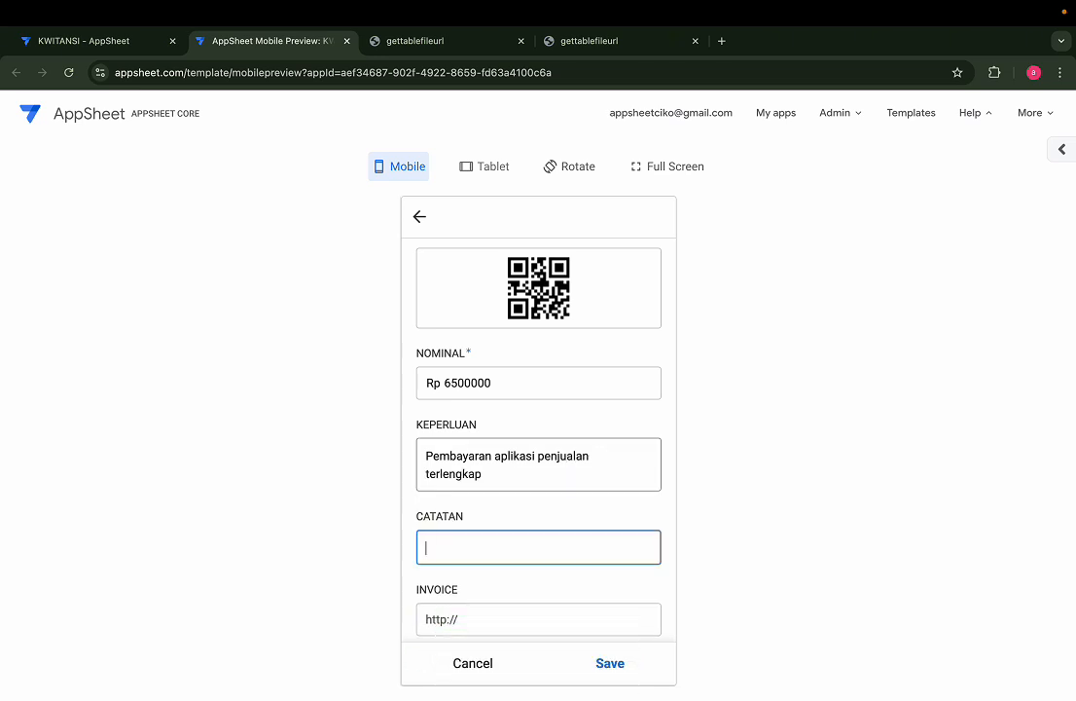
{"action": "key", "text": "Caps_Lock"}
{"action": "type", "text": "Uang sudah diterima dario"}
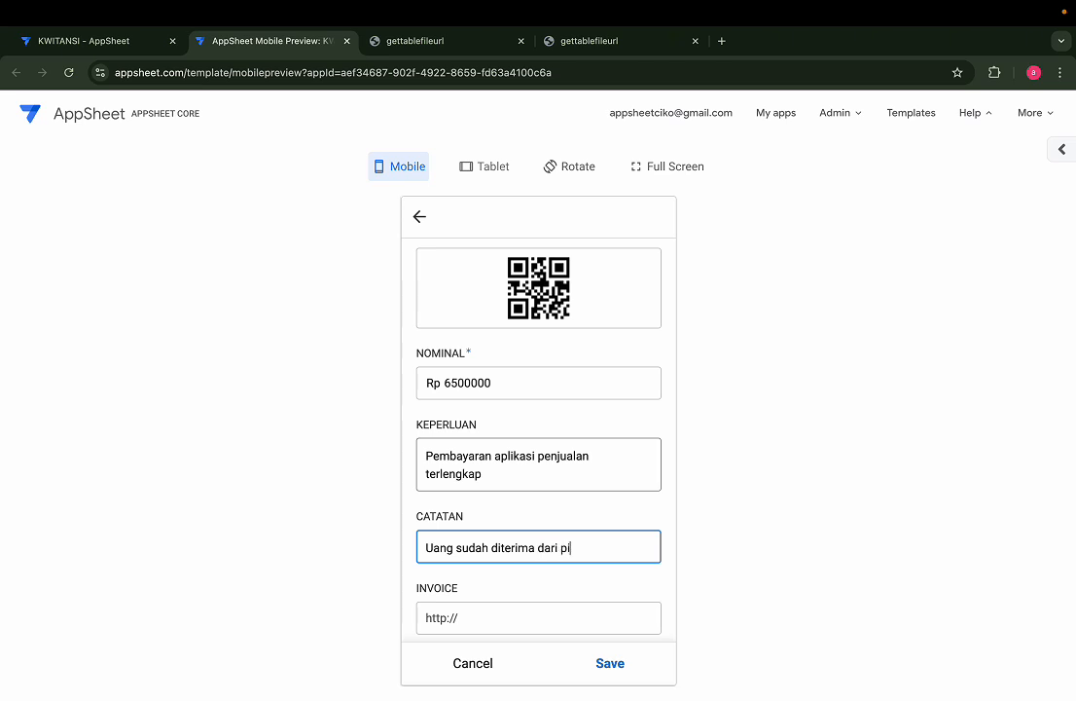
{"action": "type", "text": " cusomer"}
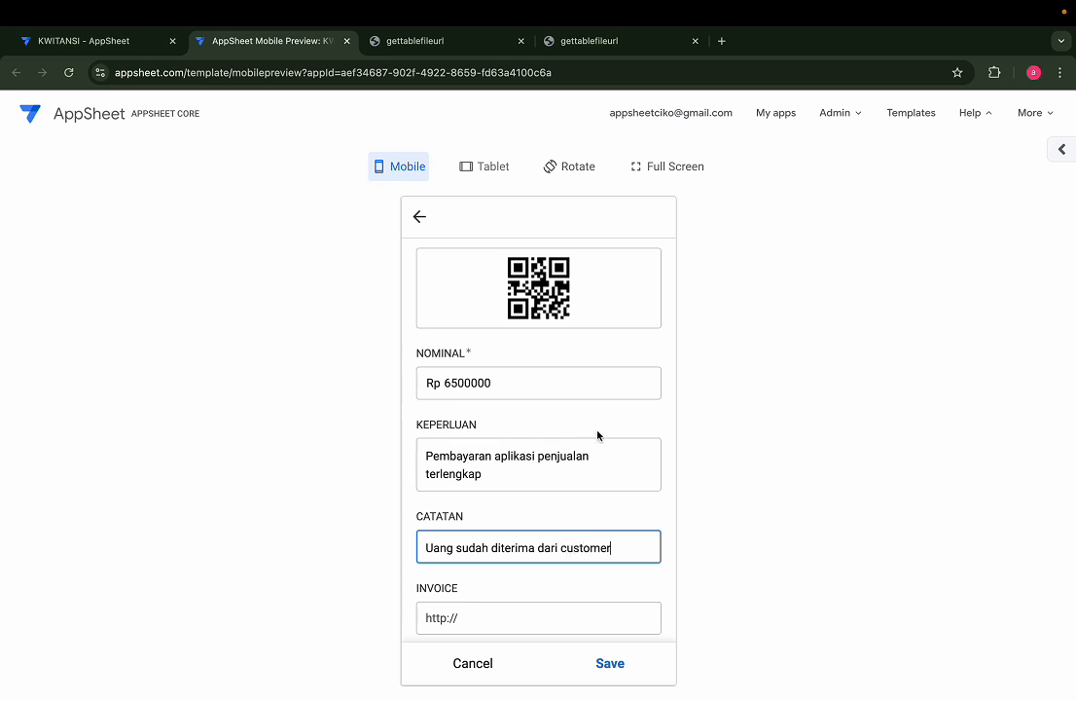
{"action": "scroll", "coordinate": [598, 435], "scroll_direction": "down", "scroll_amount": 2}
{"action": "left_click", "coordinate": [504, 562]}
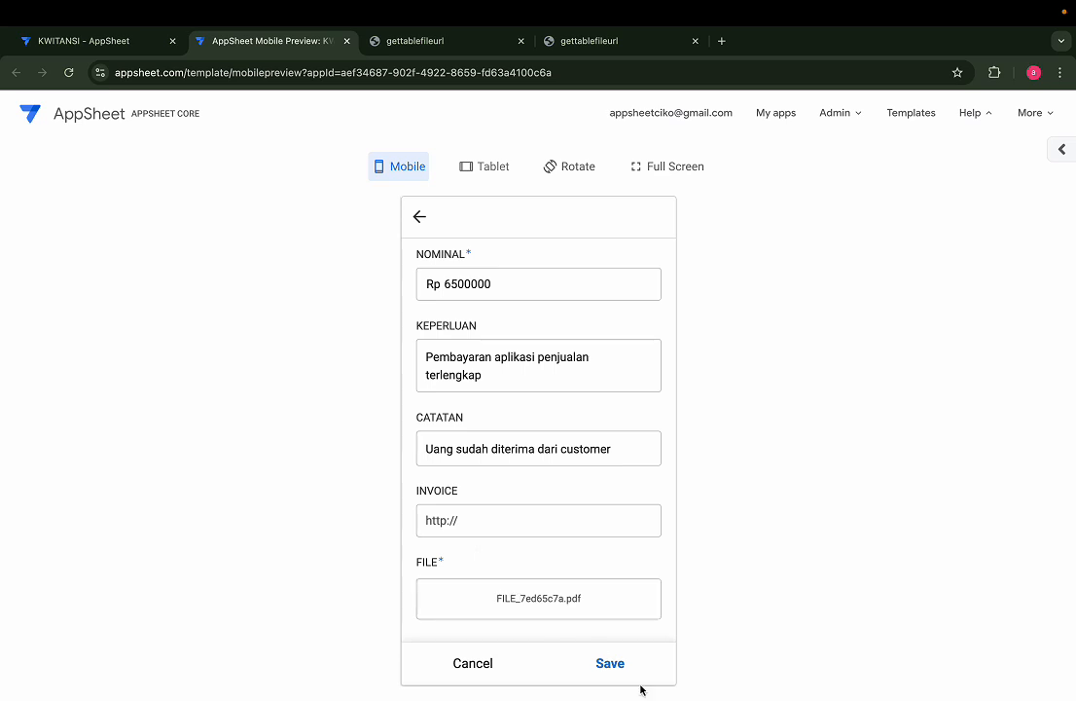
Save the new 6500000 receipt and open its generated PDF from the top row
{"action": "left_click", "coordinate": [611, 665]}
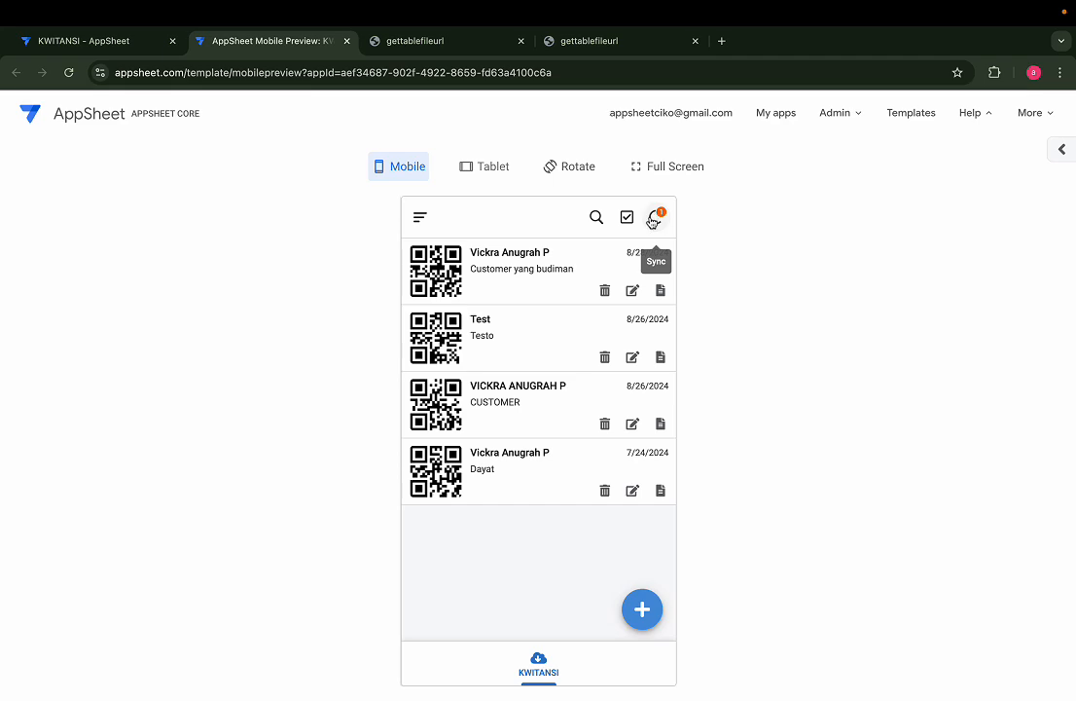
{"action": "scroll", "coordinate": [649, 245], "scroll_direction": "up", "scroll_amount": 2, "text": "ctrl"}
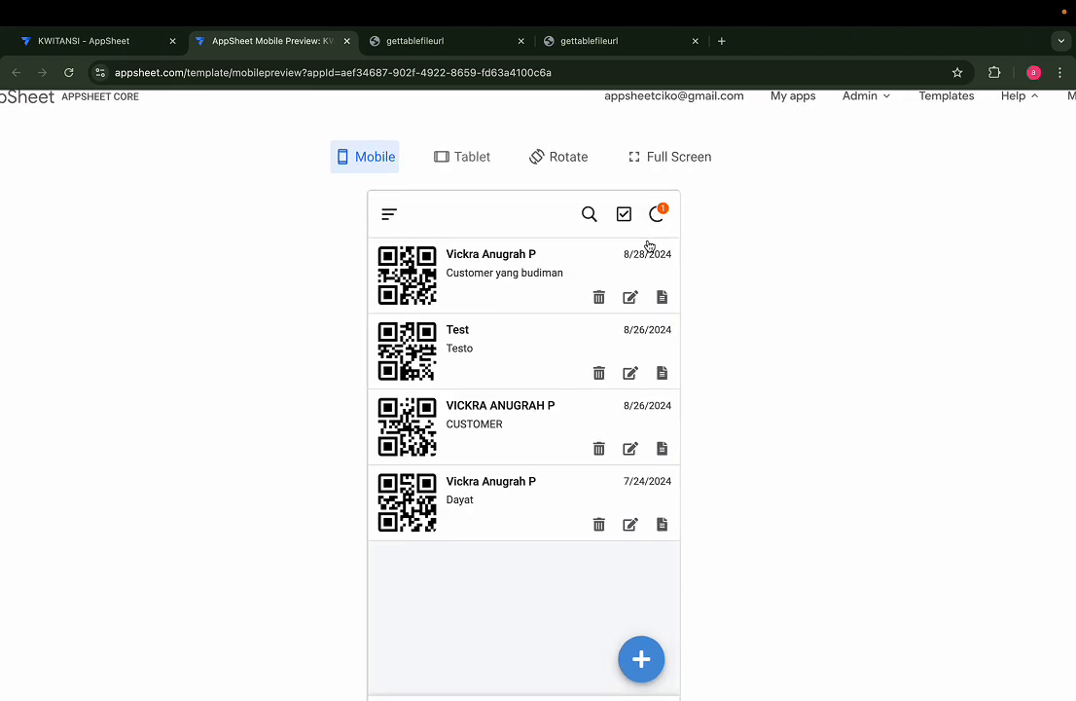
{"action": "scroll", "coordinate": [649, 245], "scroll_direction": "down", "scroll_amount": 1}
{"action": "scroll", "coordinate": [556, 347], "scroll_direction": "down", "scroll_amount": 2, "text": "ctrl"}
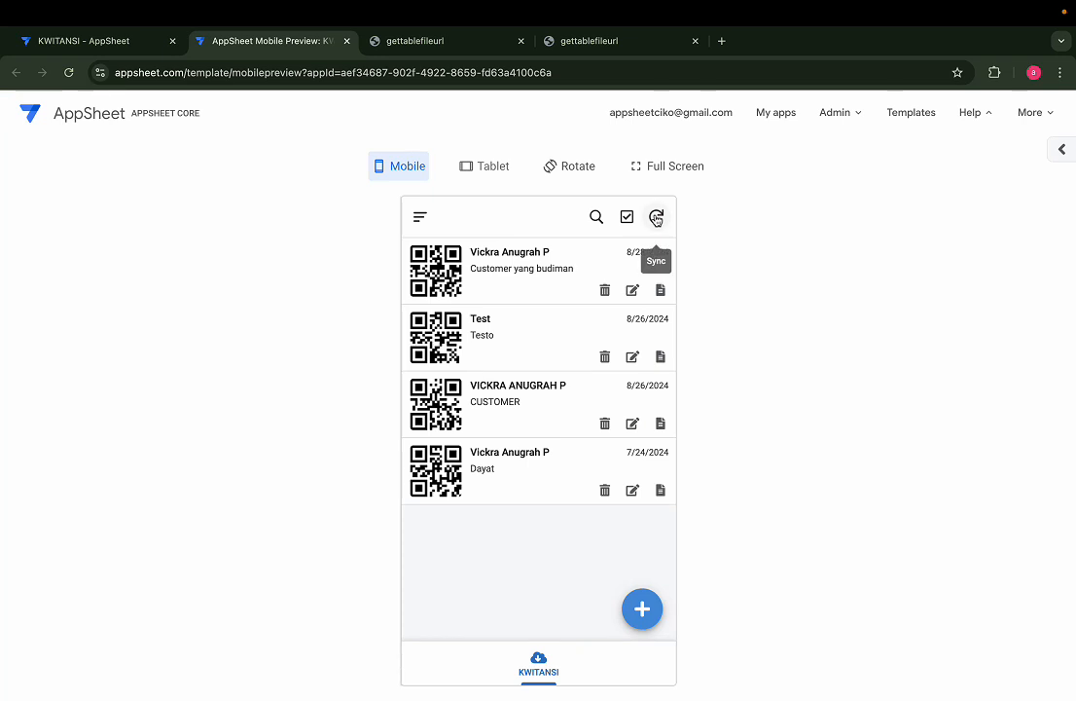
{"action": "left_click", "coordinate": [660, 292]}
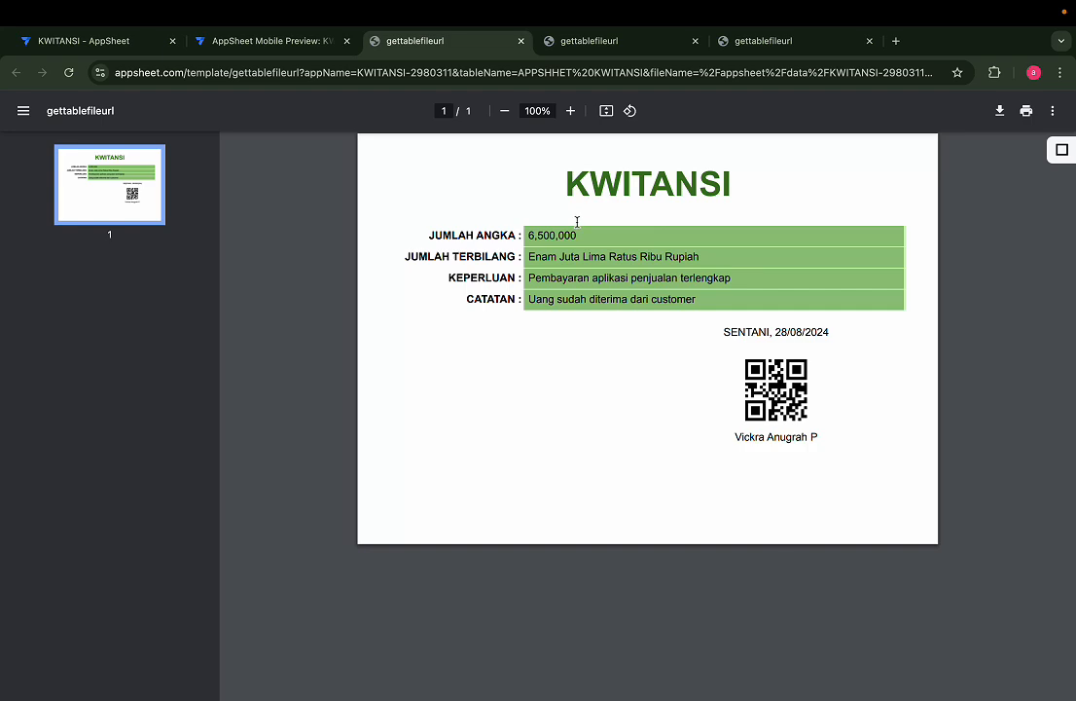
Inspect the amount-in-words text on the 6,500,000 PDF receipt
{"action": "scroll", "coordinate": [577, 221], "scroll_direction": "up", "scroll_amount": 5}
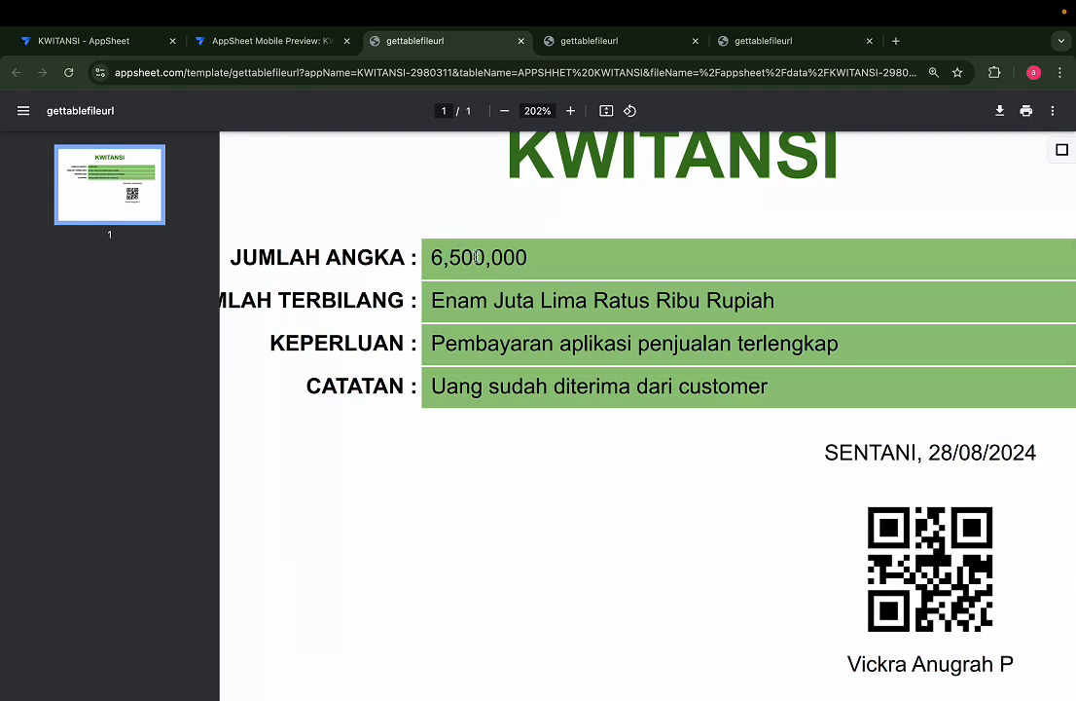
{"action": "scroll", "coordinate": [359, 233], "scroll_direction": "left", "scroll_amount": 3}
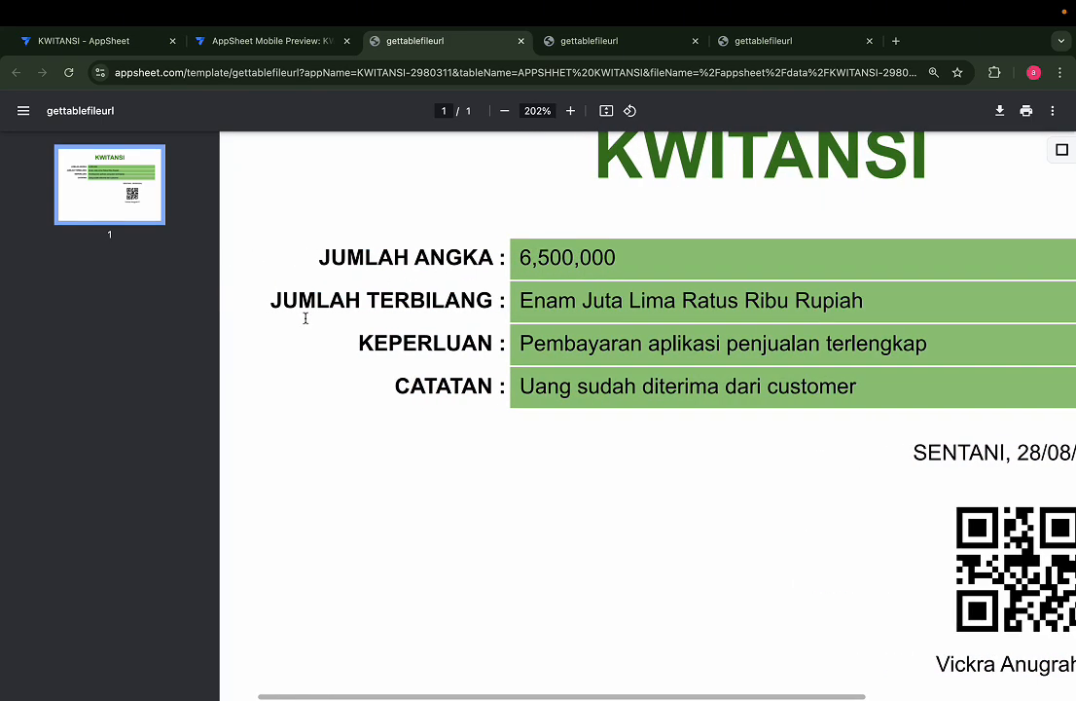
{"action": "left_click_drag", "start_coordinate": [523, 296], "coordinate": [853, 302]}
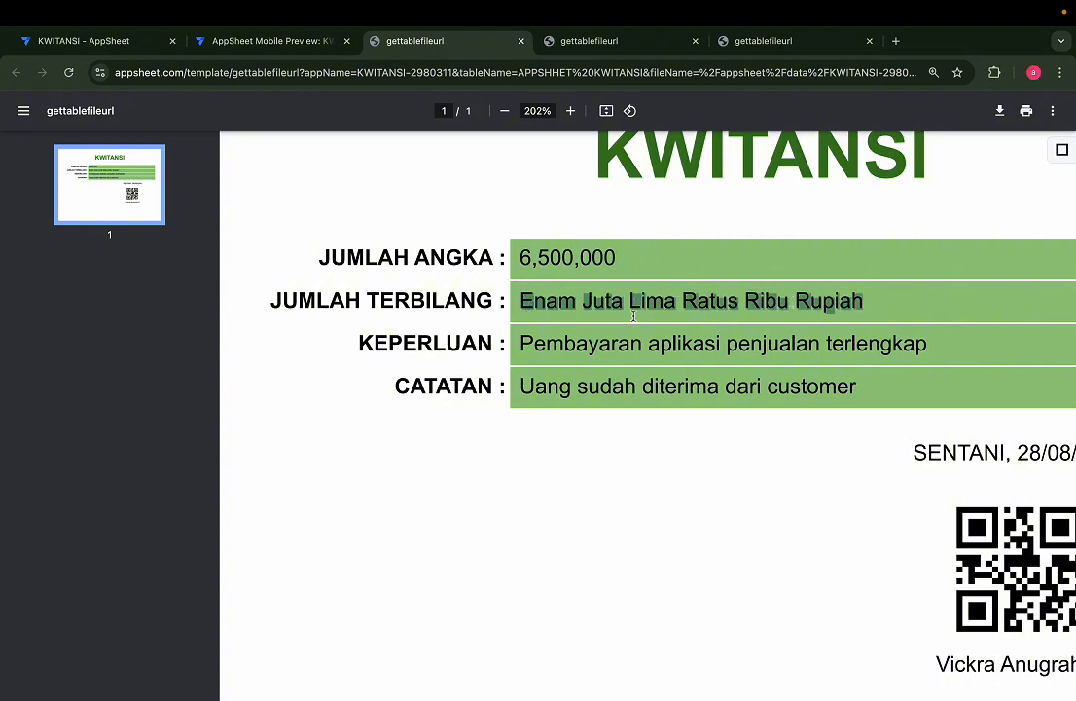
{"action": "left_click", "coordinate": [465, 342]}
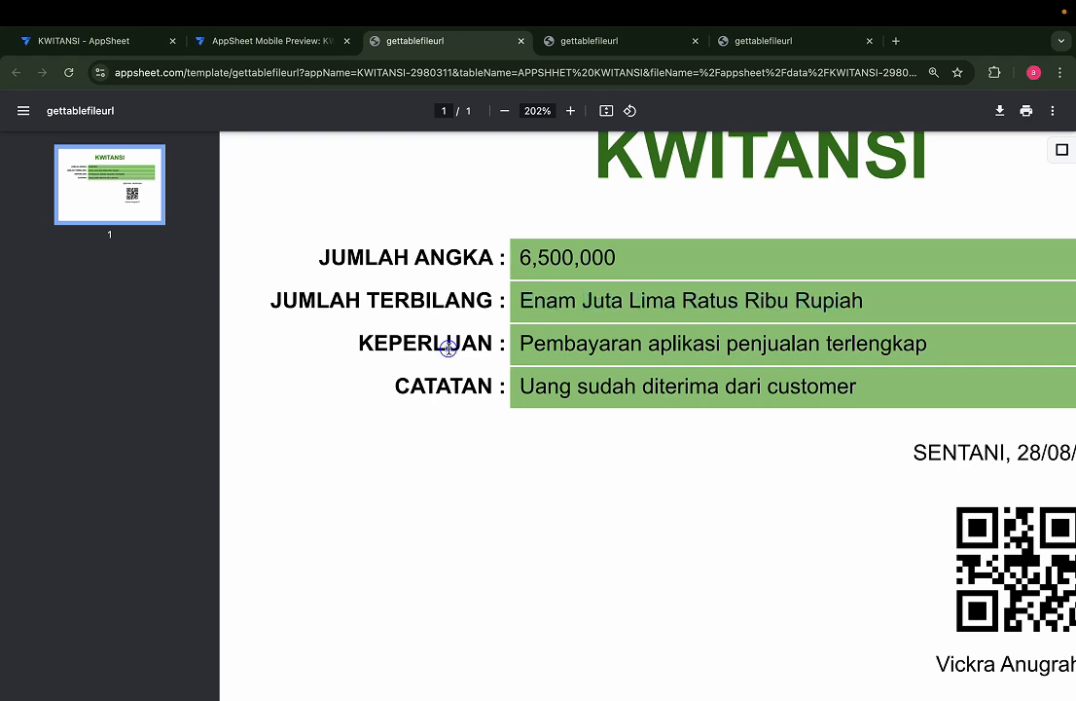
{"action": "scroll", "coordinate": [463, 336], "scroll_direction": "right", "scroll_amount": 5}
{"action": "scroll", "coordinate": [463, 337], "scroll_direction": "down", "scroll_amount": 5}
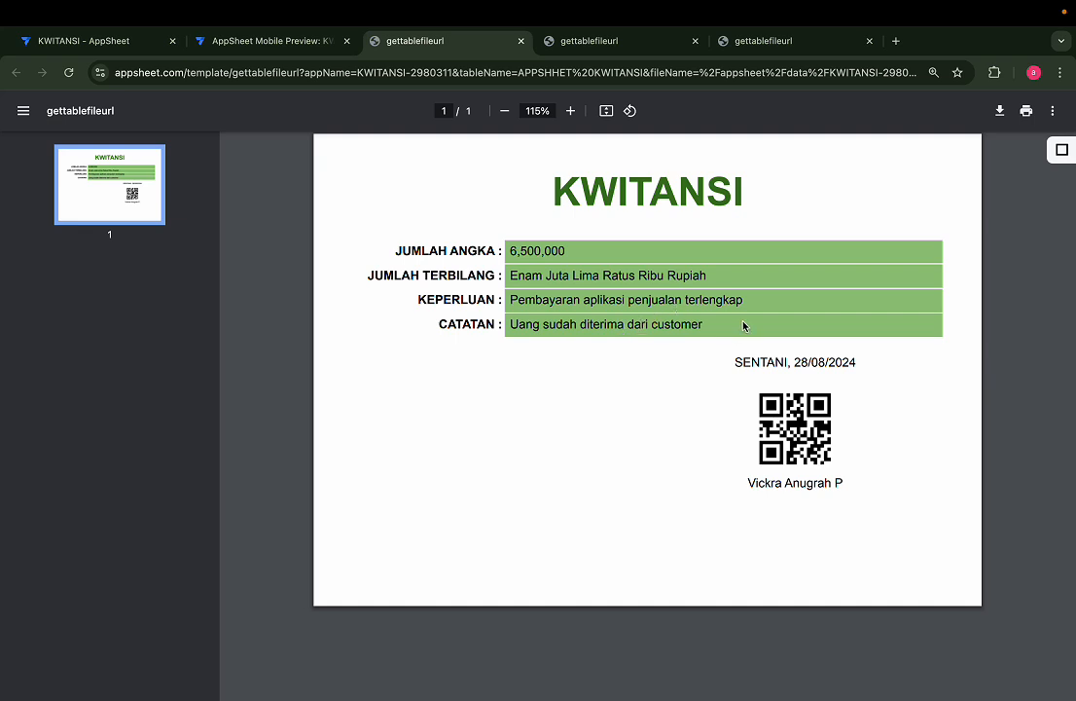
Check the receipt's 2024 date line and signer name, then return to the app editor
{"action": "left_click", "coordinate": [744, 361]}
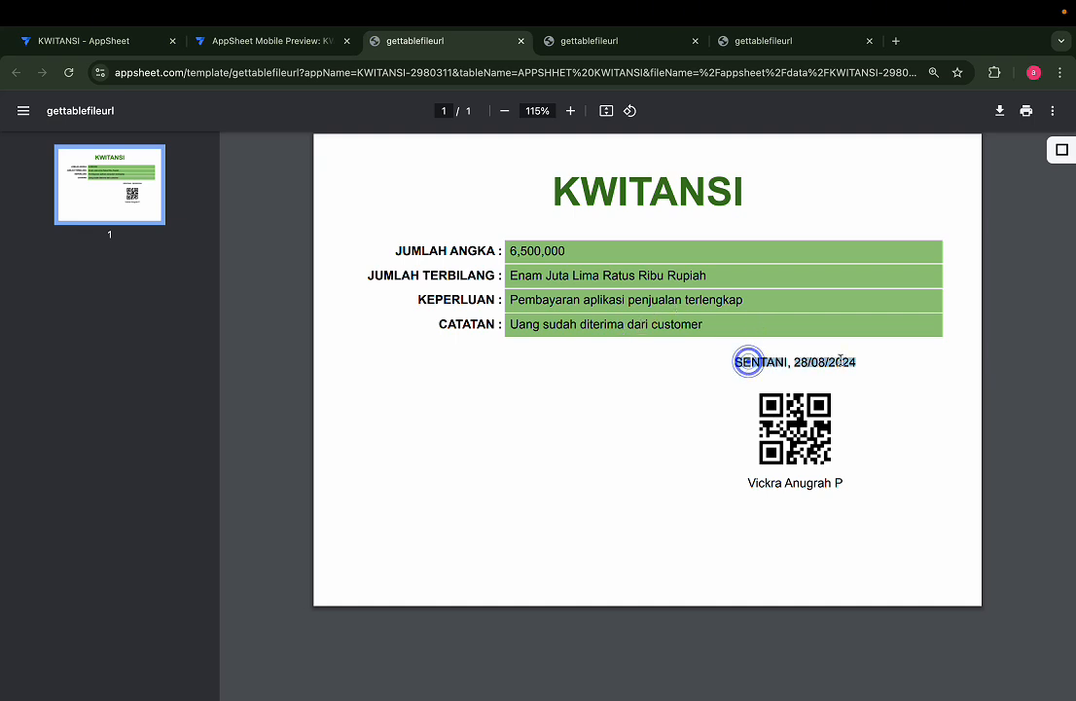
{"action": "left_click_drag", "start_coordinate": [827, 361], "coordinate": [857, 356]}
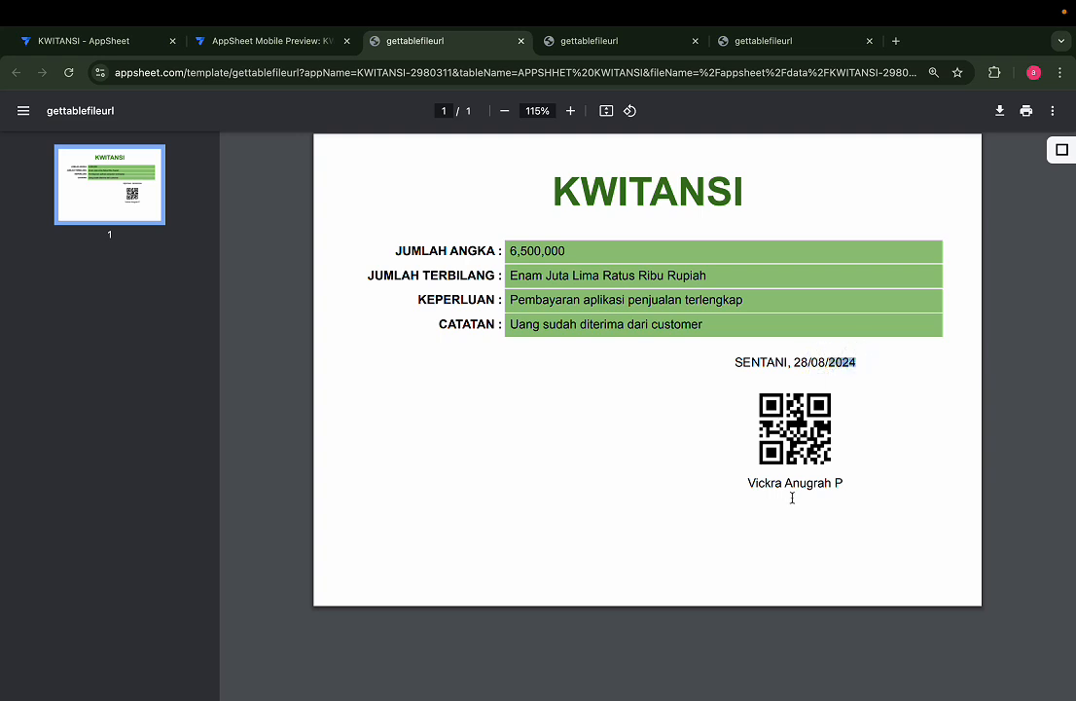
{"action": "left_click_drag", "start_coordinate": [744, 482], "coordinate": [891, 495]}
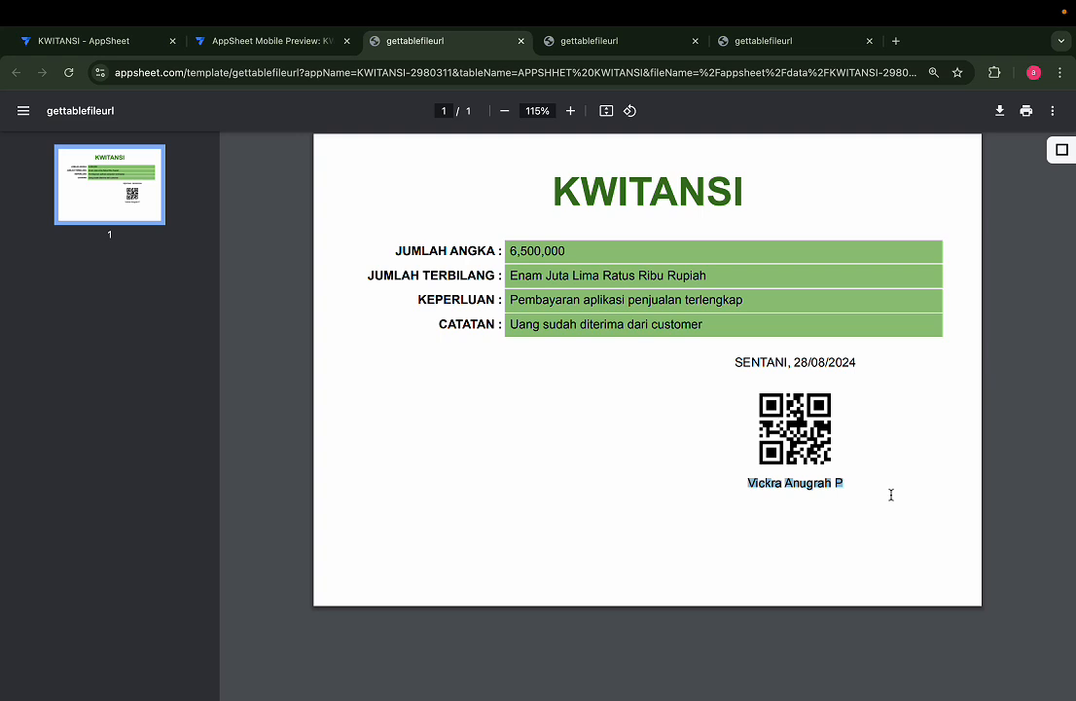
{"action": "left_click", "coordinate": [621, 426]}
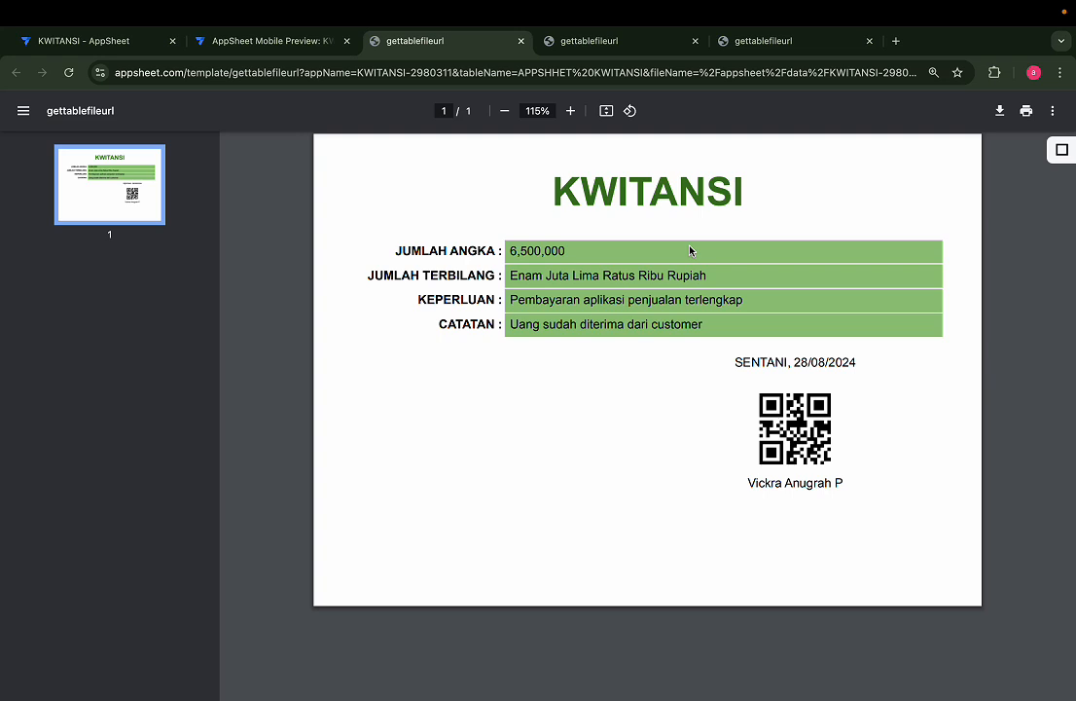
{"action": "left_click", "coordinate": [262, 39]}
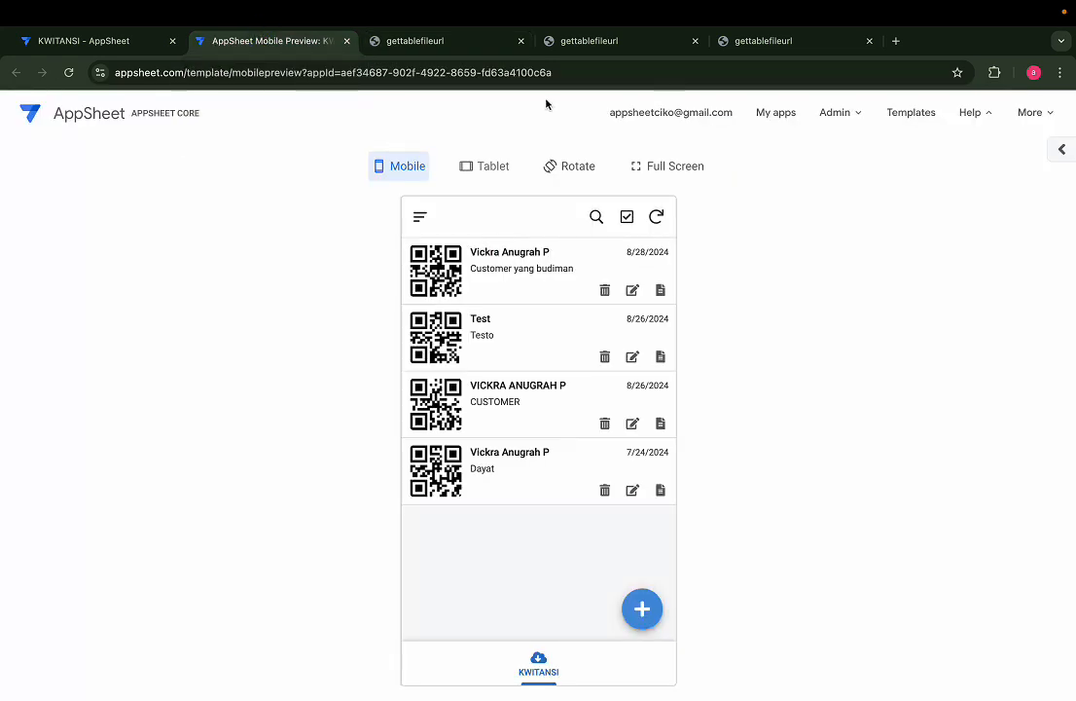
{"action": "left_click", "coordinate": [126, 43]}
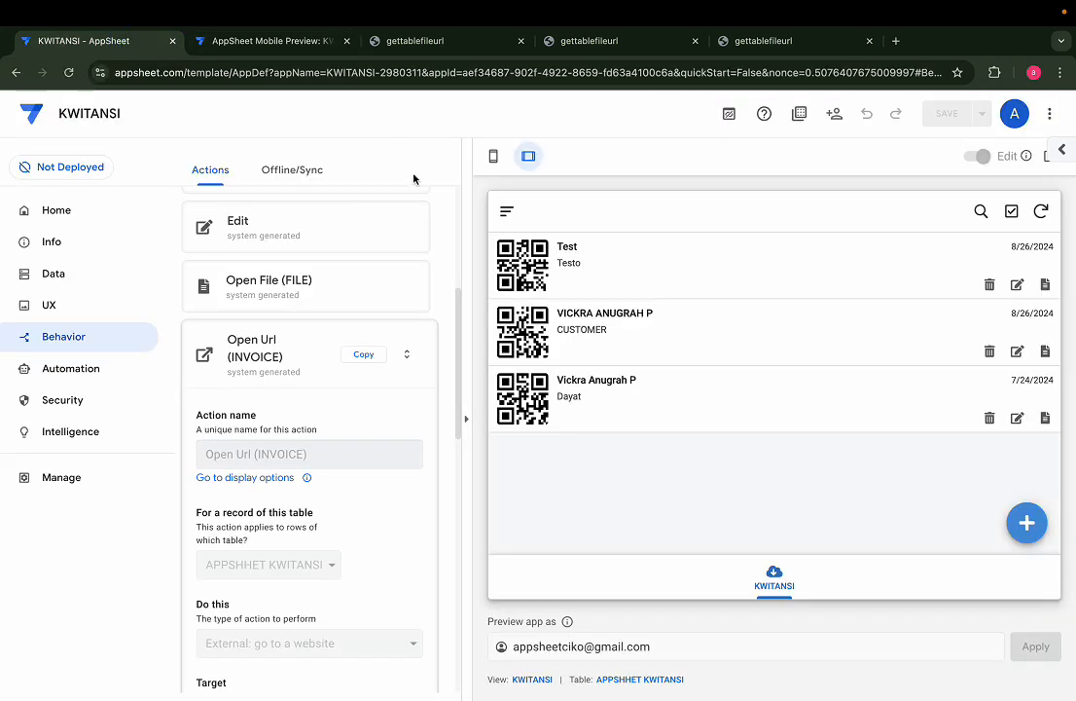
Switch the preview to mobile layout and shrink the editor page to 75% zoom
{"action": "left_click", "coordinate": [493, 156]}
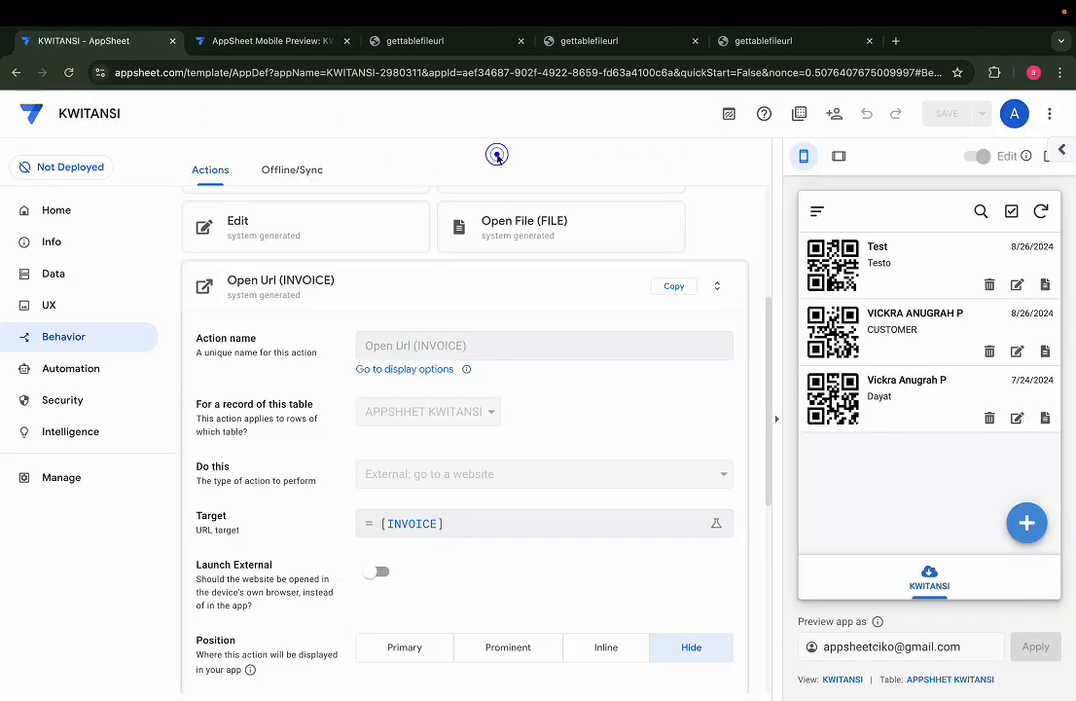
{"action": "left_click", "coordinate": [993, 72]}
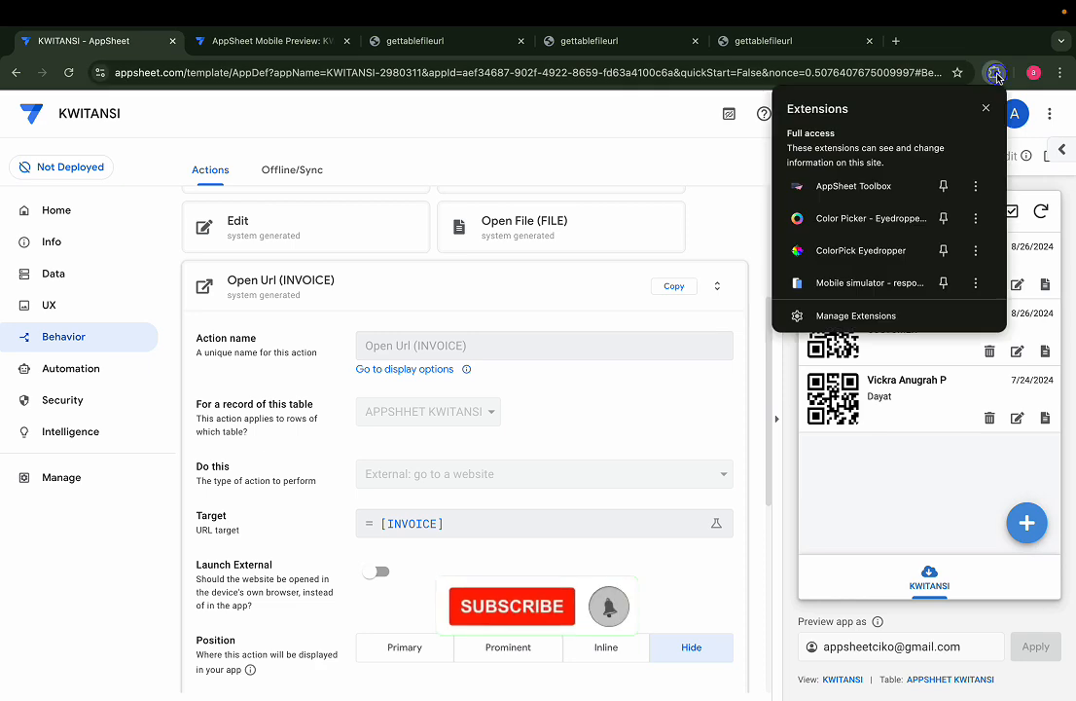
{"action": "left_click", "coordinate": [1061, 72]}
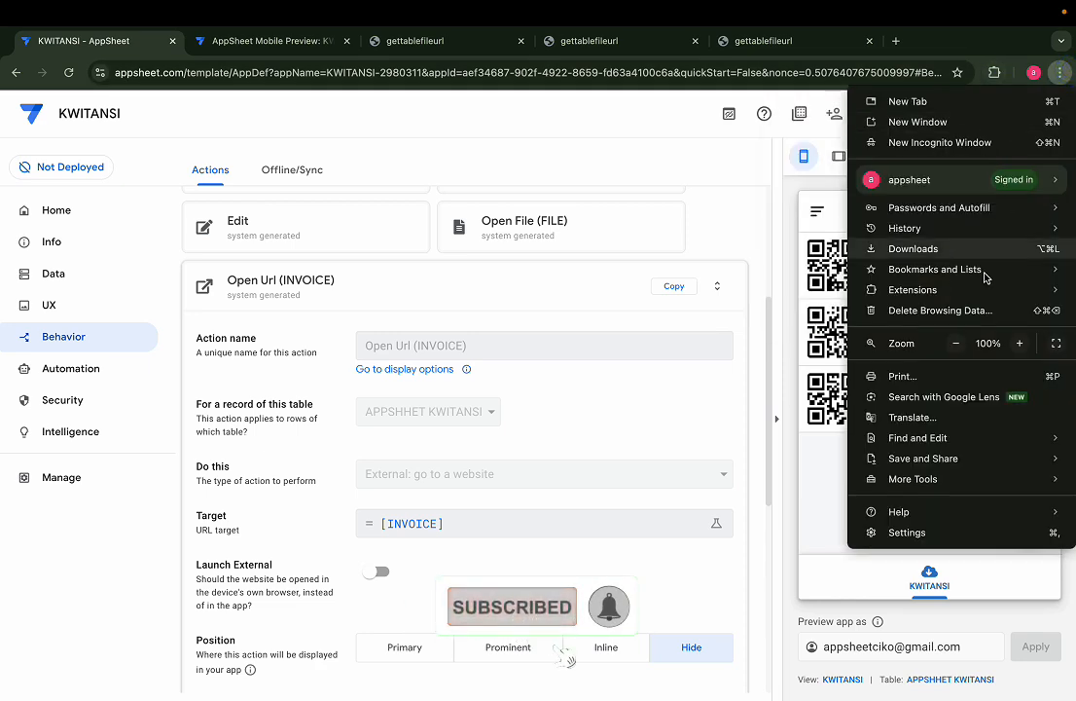
{"action": "left_click", "coordinate": [952, 342]}
{"action": "left_click", "coordinate": [952, 342]}
{"action": "left_click", "coordinate": [952, 342]}
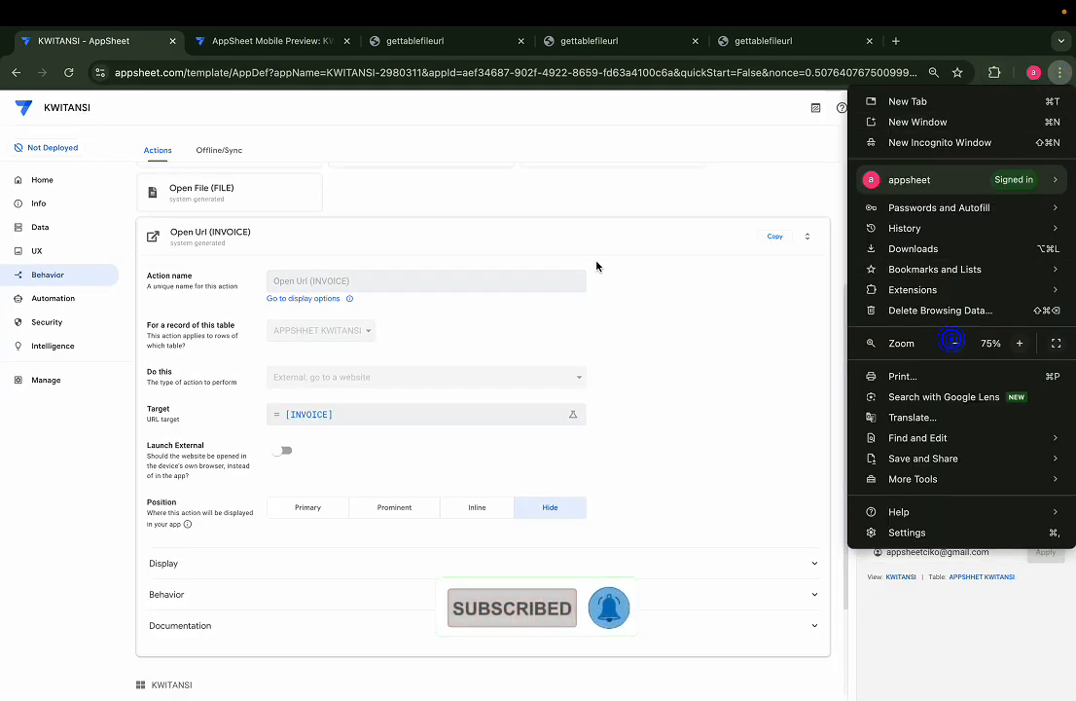
{"action": "left_click", "coordinate": [573, 191]}
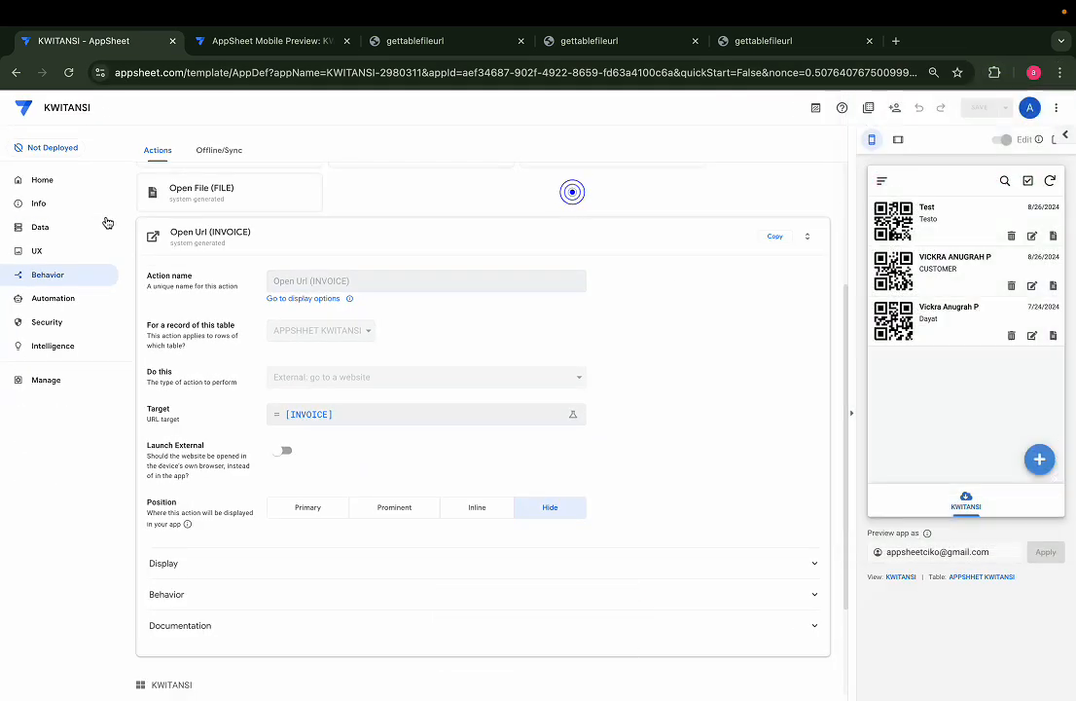
{"action": "left_click", "coordinate": [47, 227]}
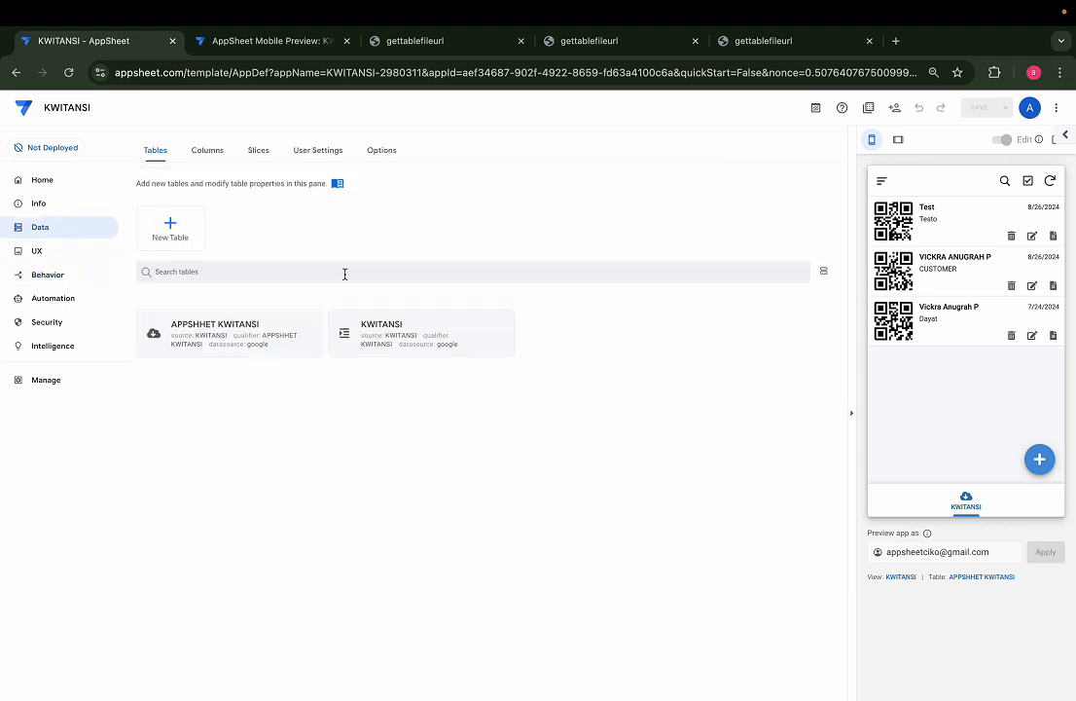
Expand the APPSHHET KWITANSI table under Data and open its source spreadsheet
{"action": "scroll", "coordinate": [385, 369], "scroll_direction": "up", "scroll_amount": 3}
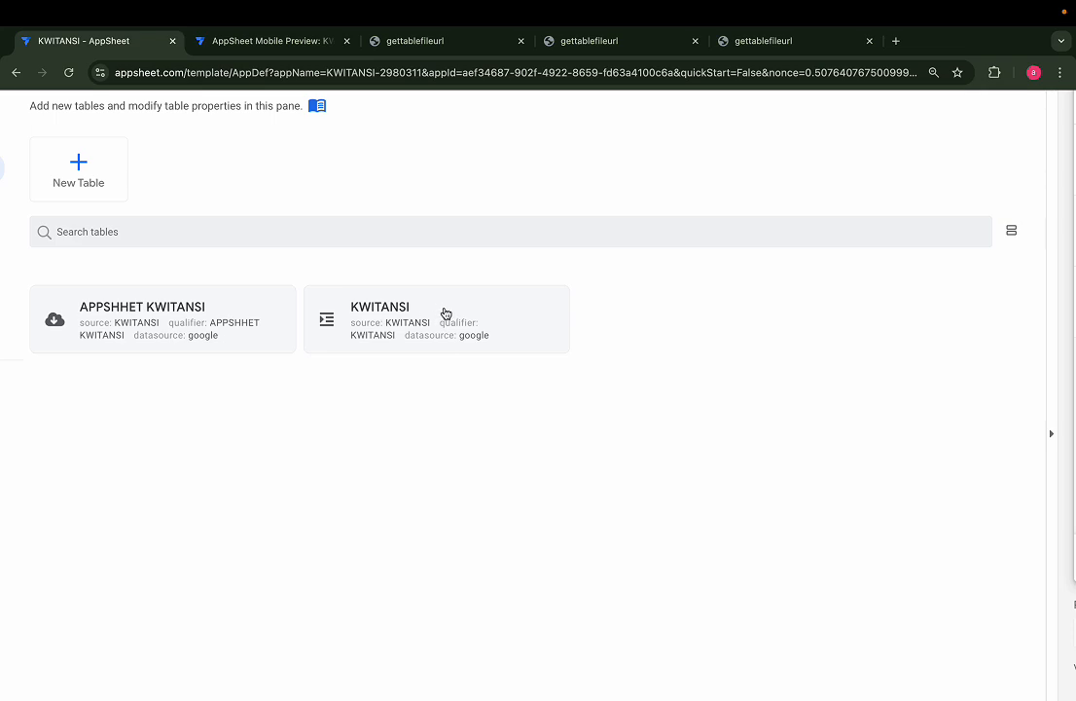
{"action": "scroll", "coordinate": [244, 328], "scroll_direction": "down", "scroll_amount": 4}
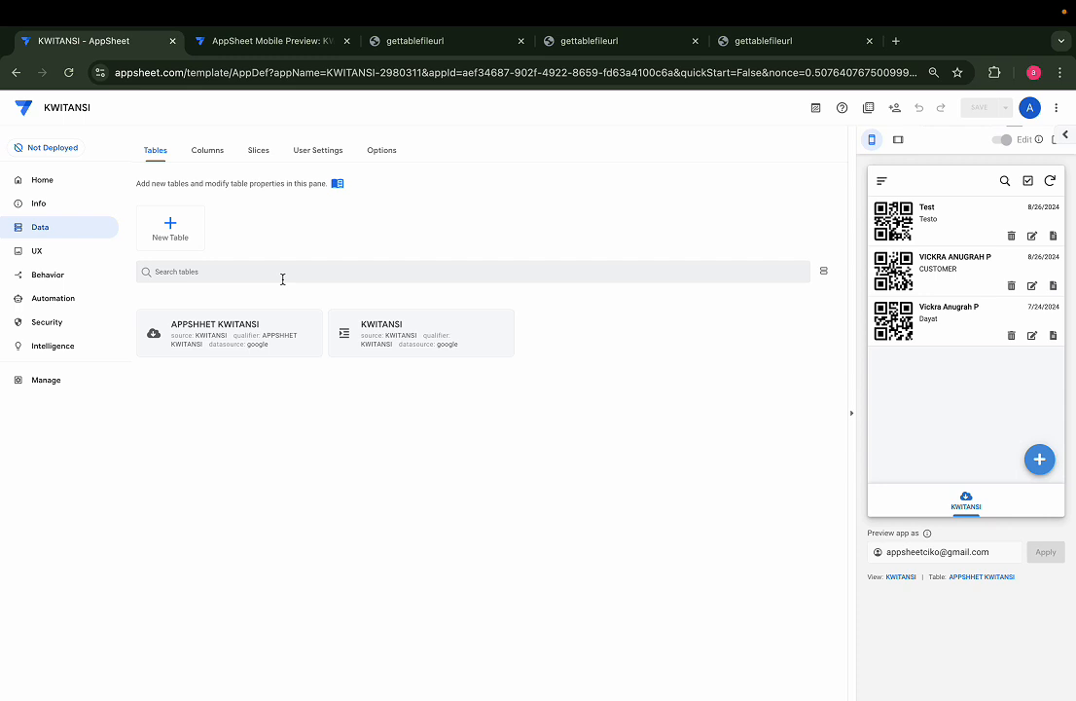
{"action": "left_click", "coordinate": [438, 41]}
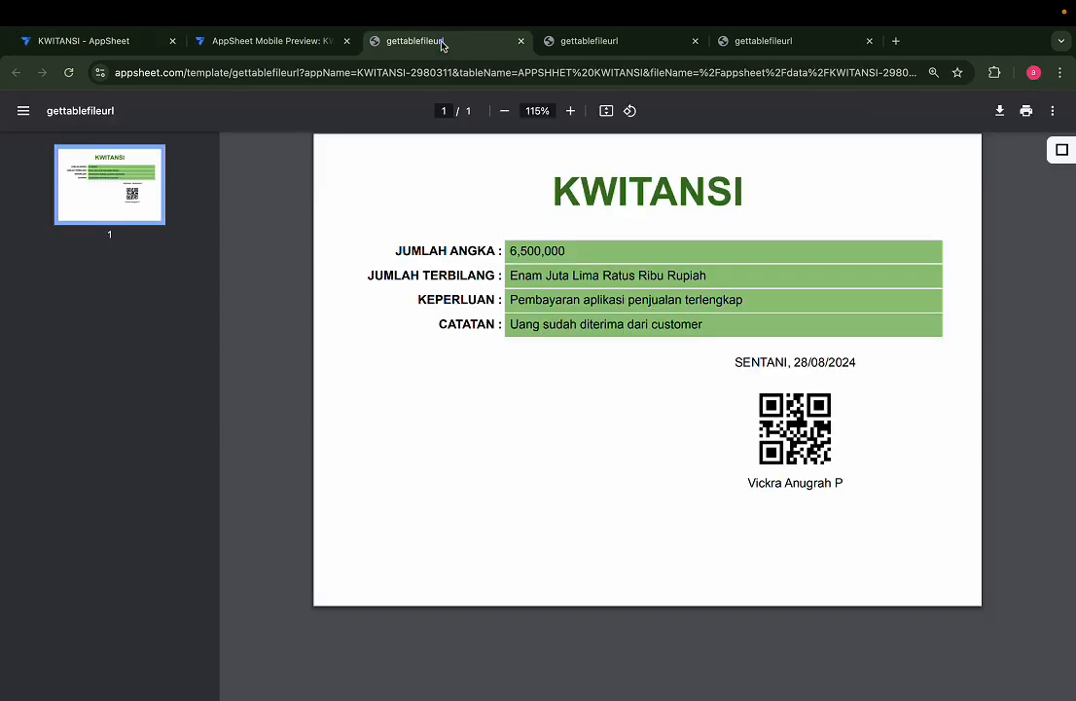
{"action": "left_click", "coordinate": [126, 42]}
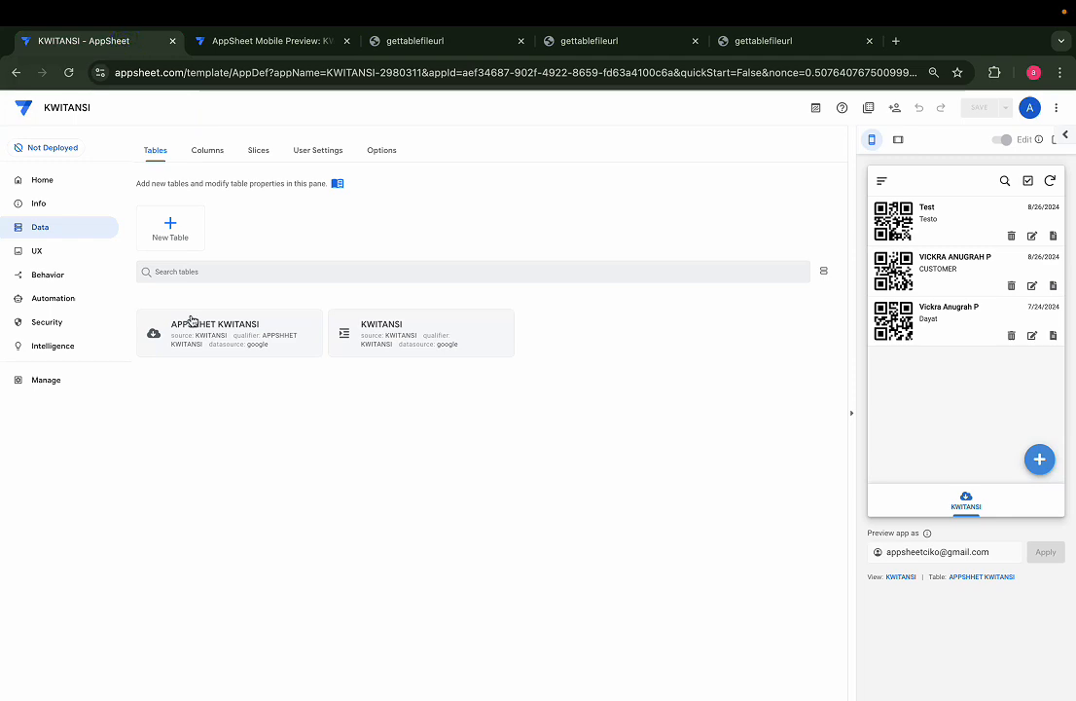
{"action": "left_click", "coordinate": [215, 343]}
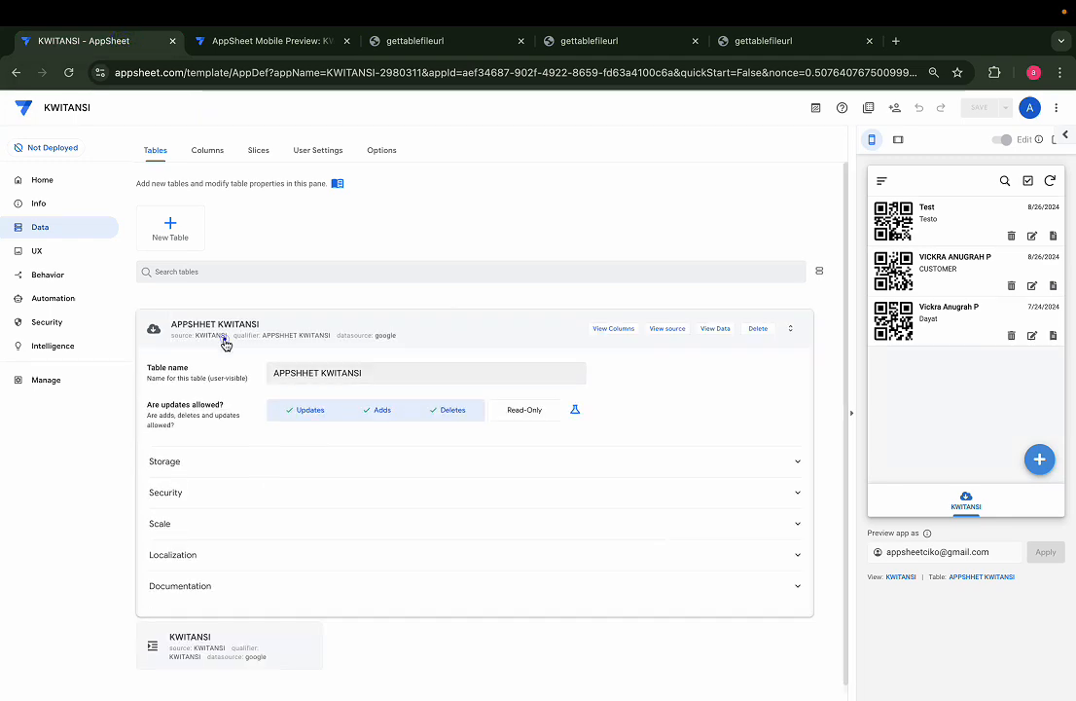
{"action": "left_click", "coordinate": [684, 322]}
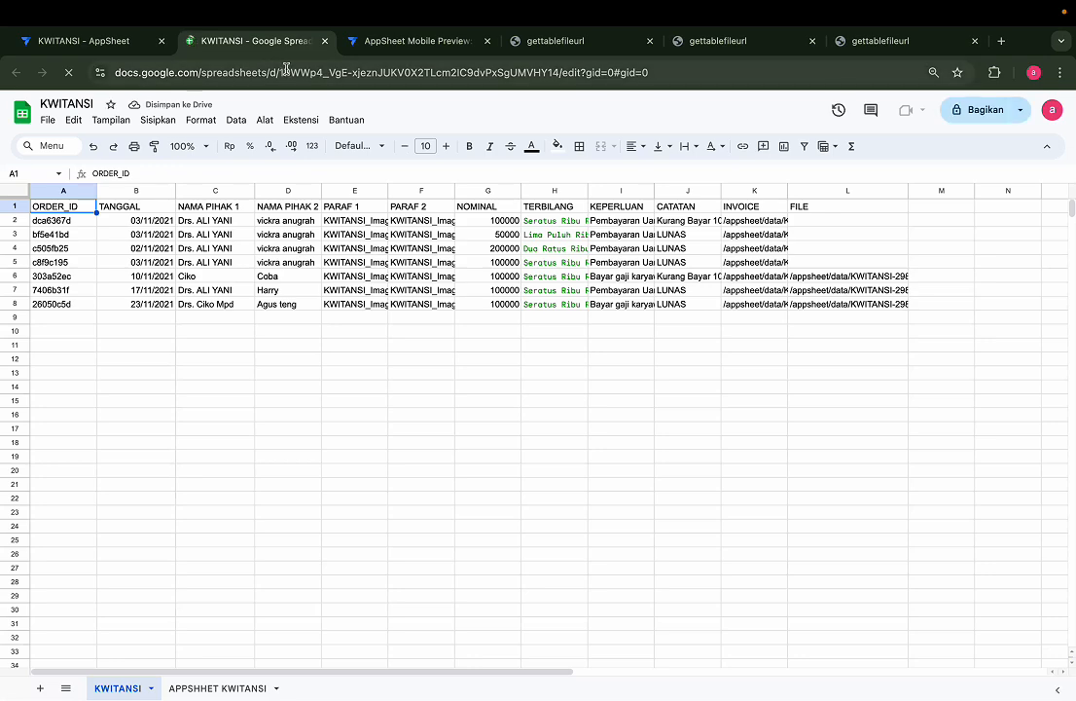
Open the APPSHHET KWITANSI sheet and review the TANGGAL through TERBILANG column headers
{"action": "left_click", "coordinate": [206, 688]}
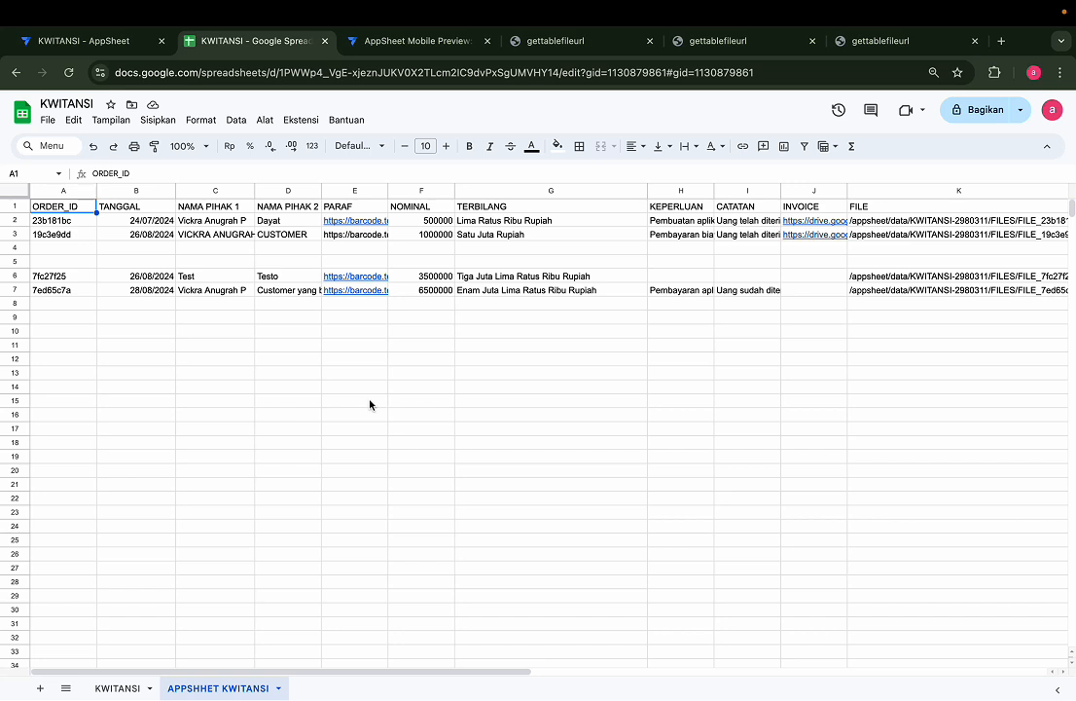
{"action": "left_click", "coordinate": [136, 208]}
{"action": "left_click", "coordinate": [226, 209]}
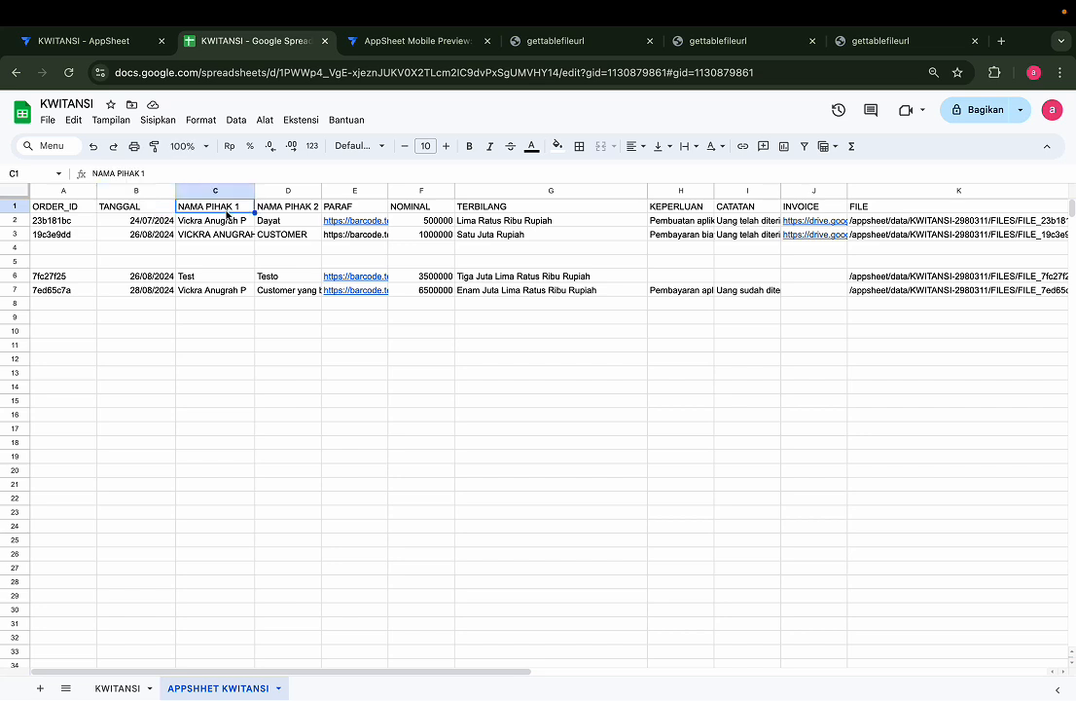
{"action": "left_click", "coordinate": [313, 207]}
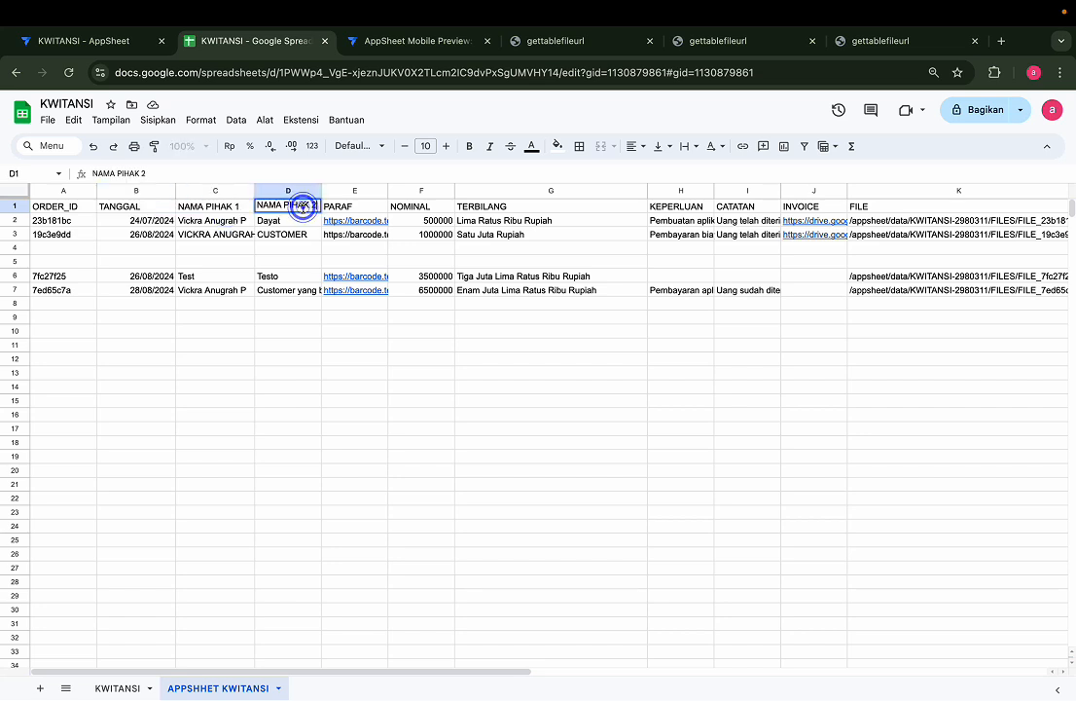
{"action": "left_click", "coordinate": [370, 210]}
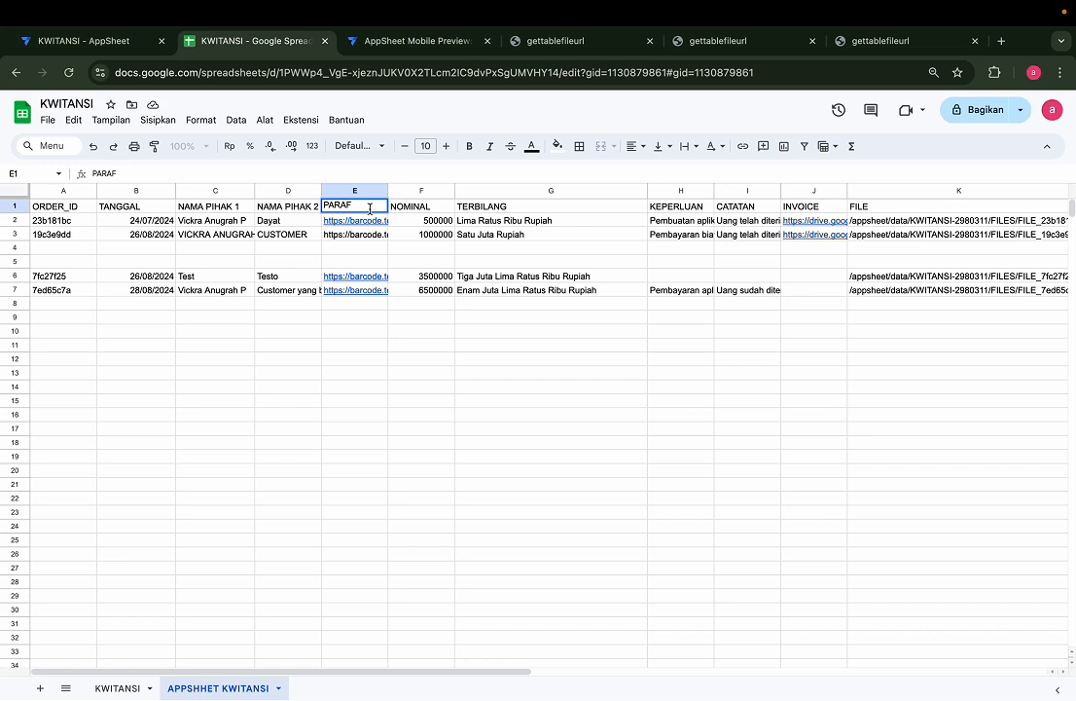
{"action": "left_click", "coordinate": [396, 249]}
{"action": "left_click", "coordinate": [365, 206]}
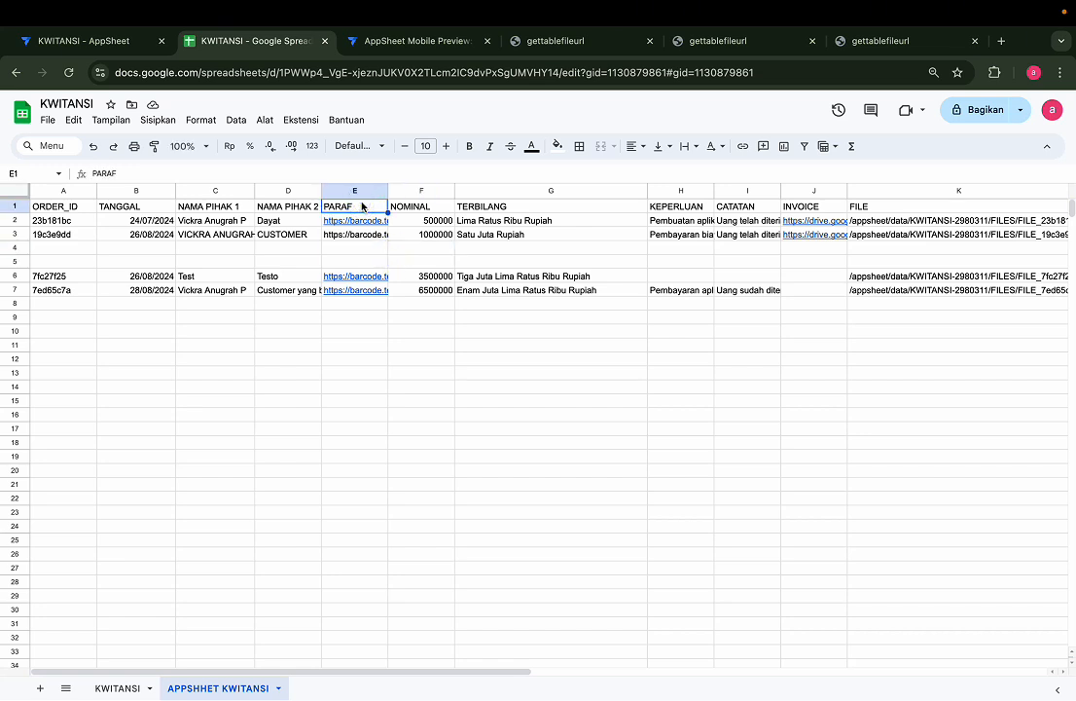
{"action": "left_click", "coordinate": [435, 209]}
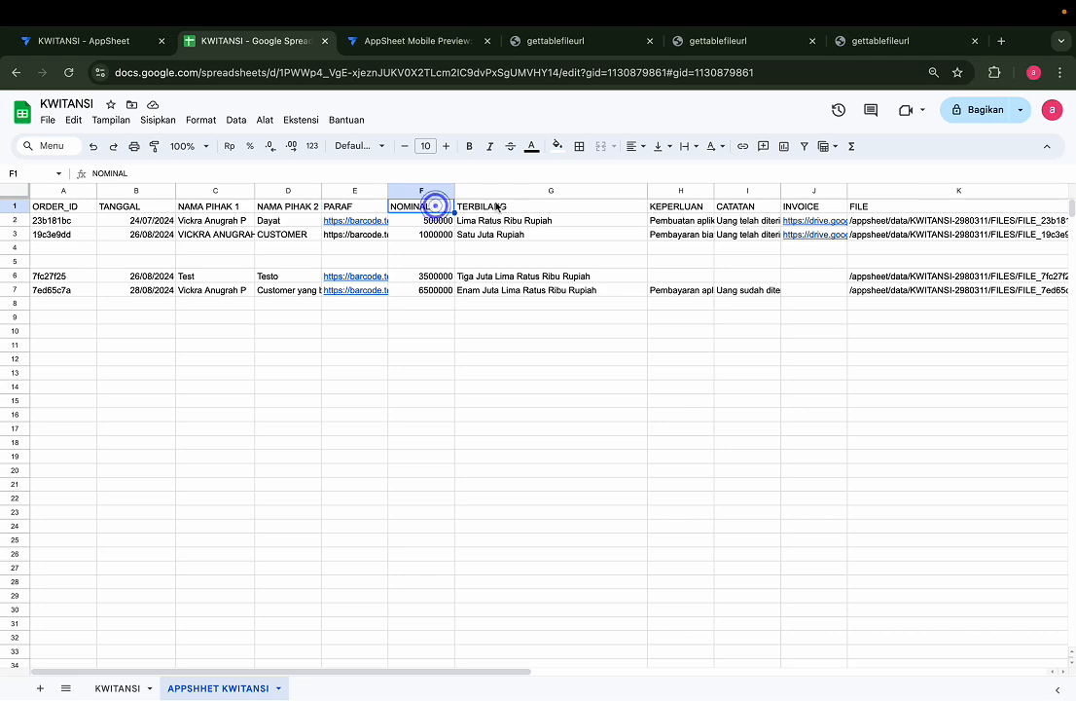
{"action": "left_click", "coordinate": [526, 211]}
Review the KEPERLUAN, CATATAN, INVOICE and FILE columns, selecting the INVOICE column
{"action": "scroll", "coordinate": [526, 211], "scroll_direction": "right", "scroll_amount": 2}
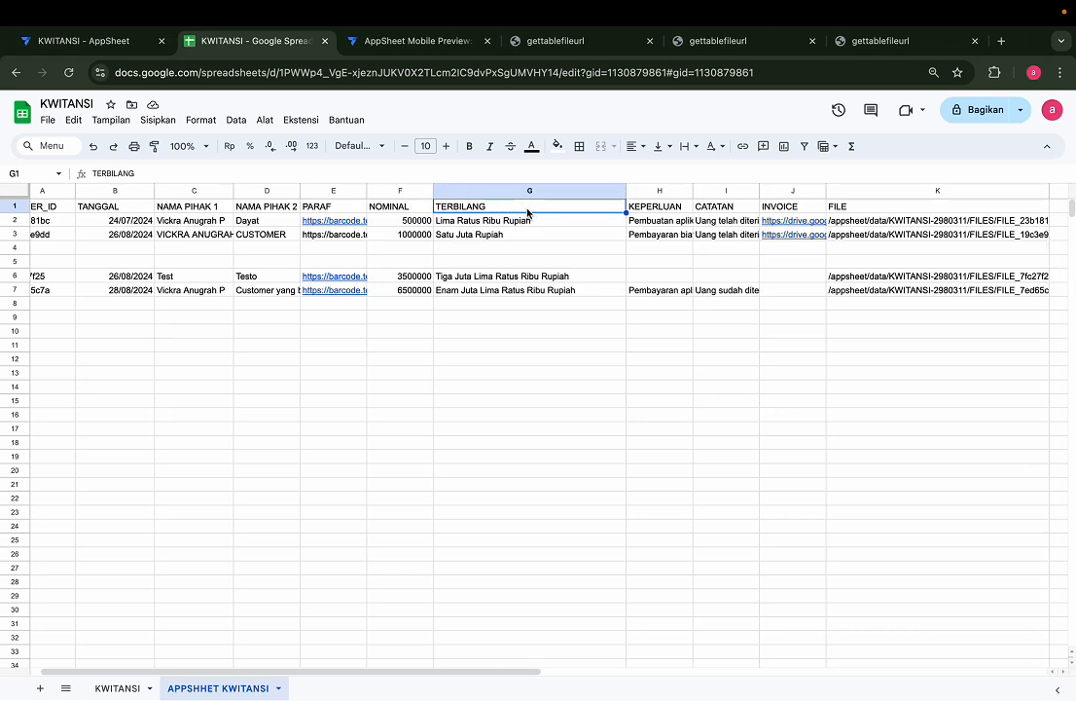
{"action": "left_click", "coordinate": [630, 210]}
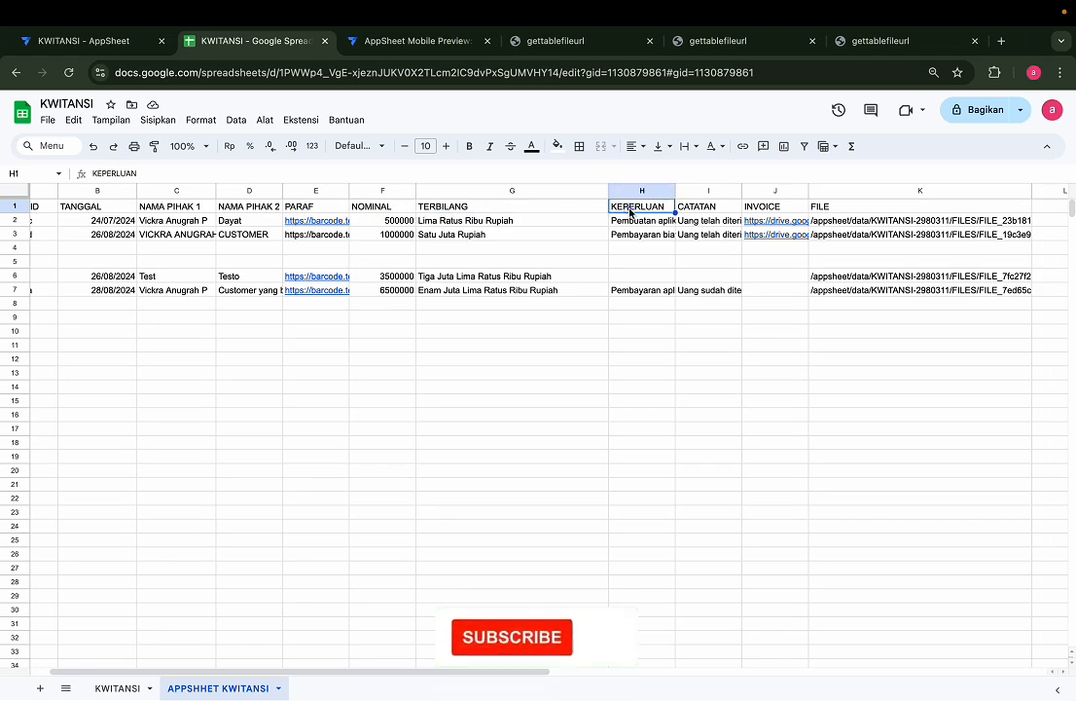
{"action": "left_click", "coordinate": [725, 207]}
{"action": "left_click", "coordinate": [776, 208]}
{"action": "left_click", "coordinate": [843, 202]}
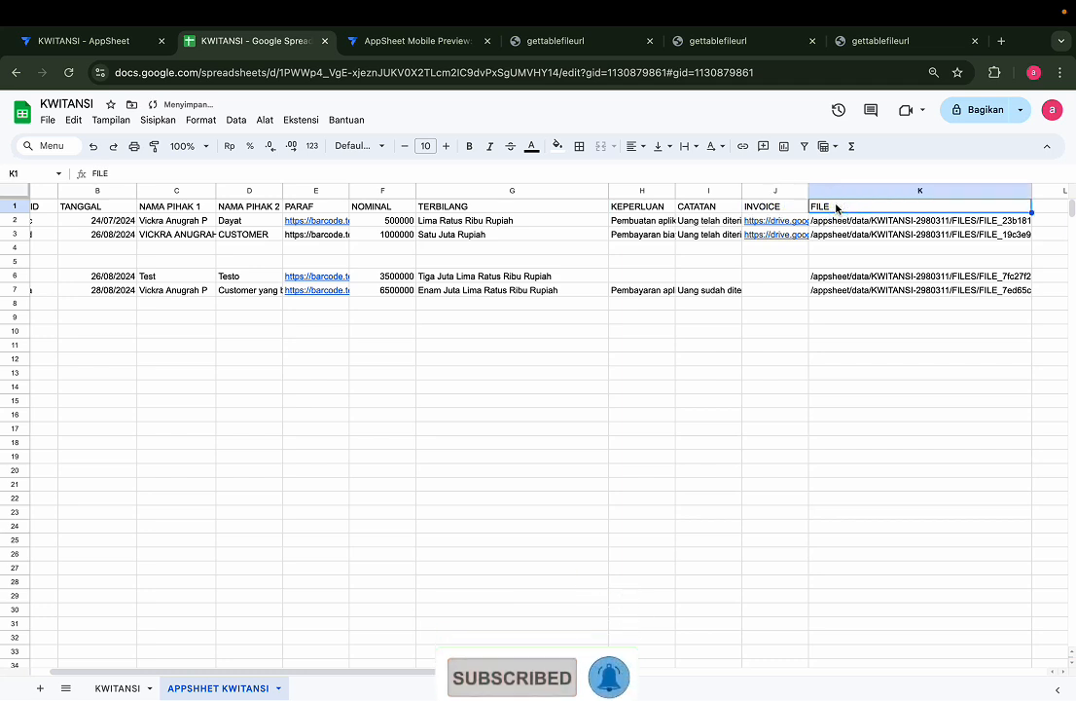
{"action": "left_click", "coordinate": [763, 191]}
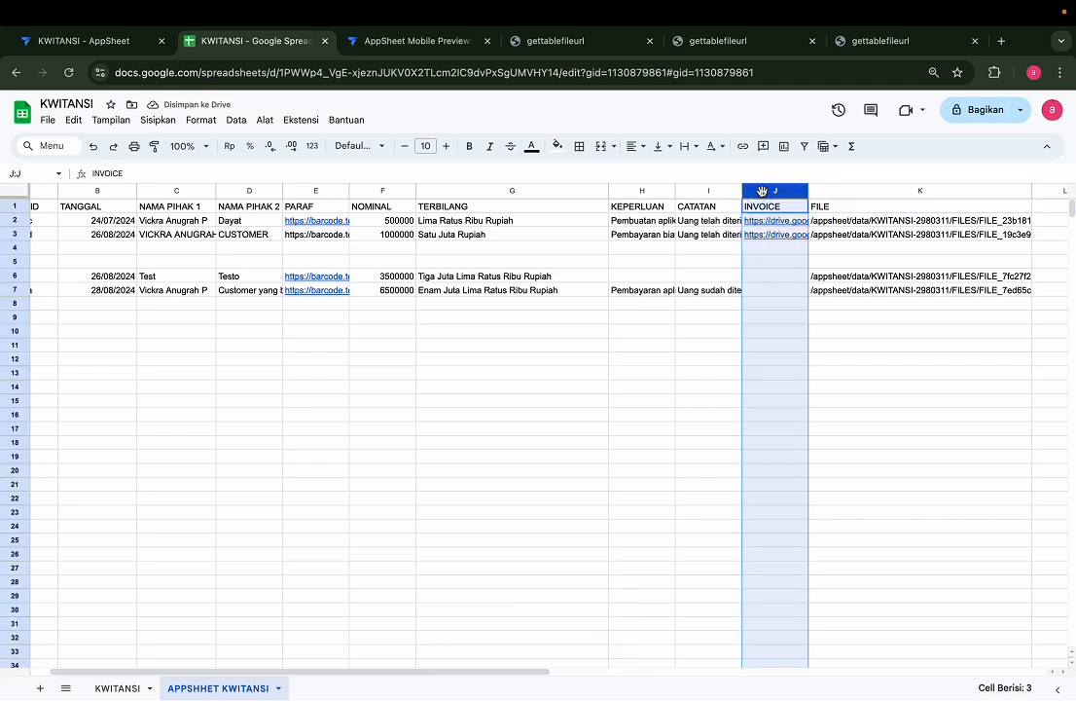
{"action": "left_click", "coordinate": [831, 196]}
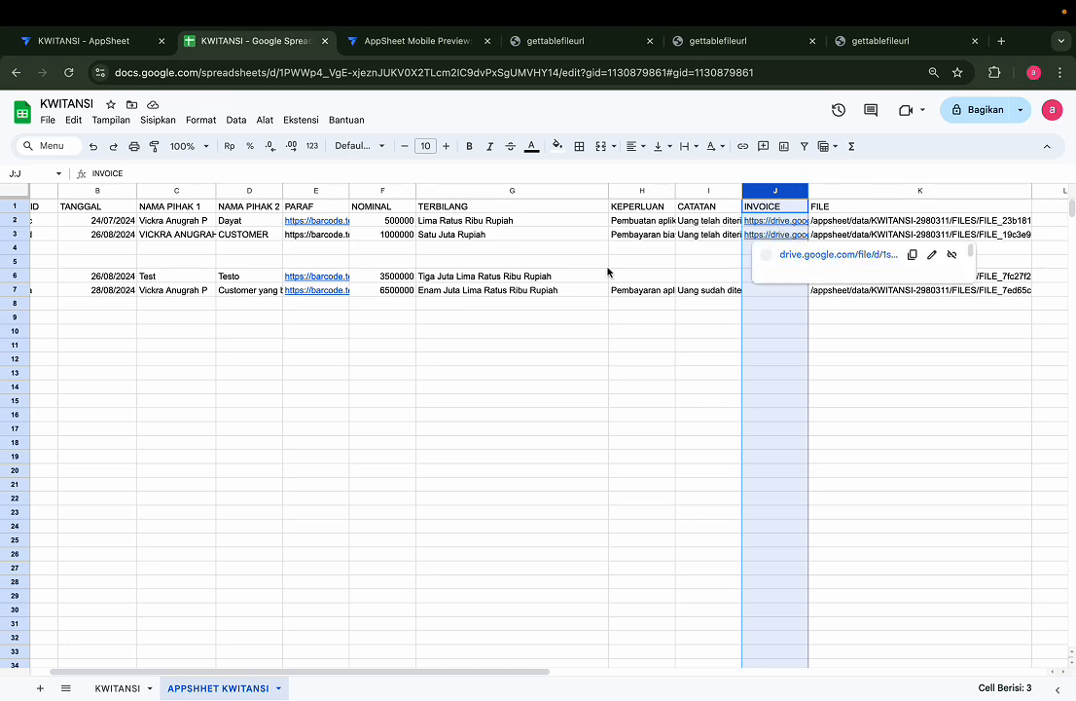
Preview an INVOICE link's PDF and confirm only the first two receipts have links
{"action": "scroll", "coordinate": [775, 234], "scroll_direction": "up", "scroll_amount": 5}
{"action": "scroll", "coordinate": [820, 269], "scroll_direction": "down", "scroll_amount": 5}
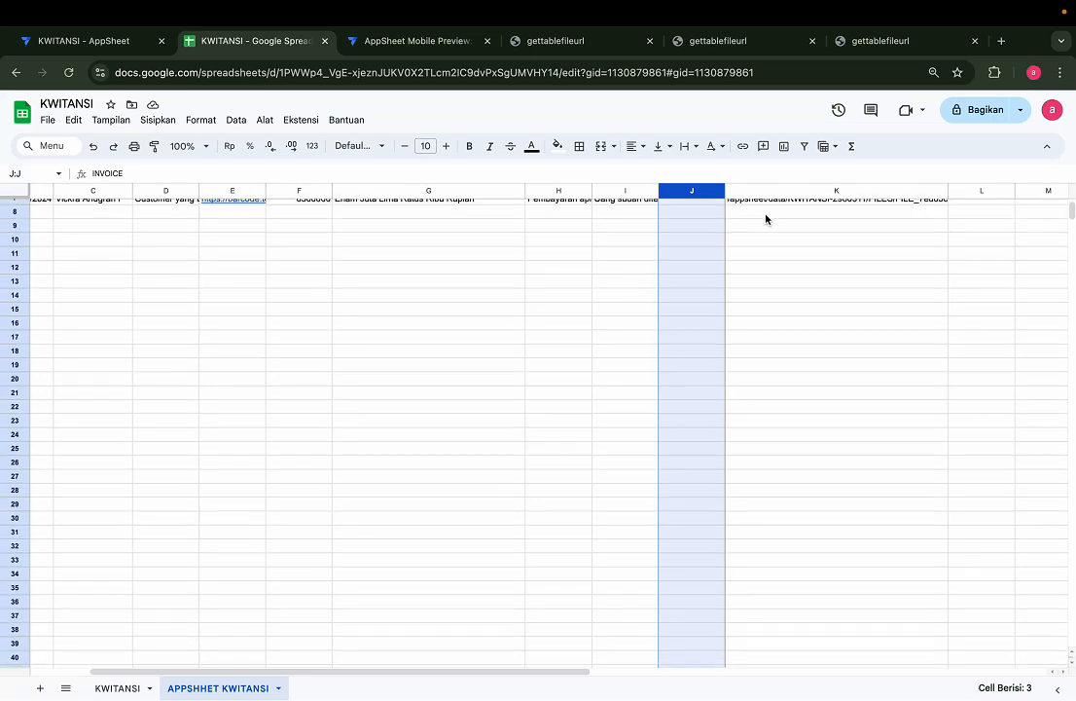
{"action": "scroll", "coordinate": [765, 218], "scroll_direction": "up", "scroll_amount": 3}
{"action": "scroll", "coordinate": [766, 218], "scroll_direction": "left", "scroll_amount": 1}
{"action": "mouse_move", "coordinate": [742, 221]}
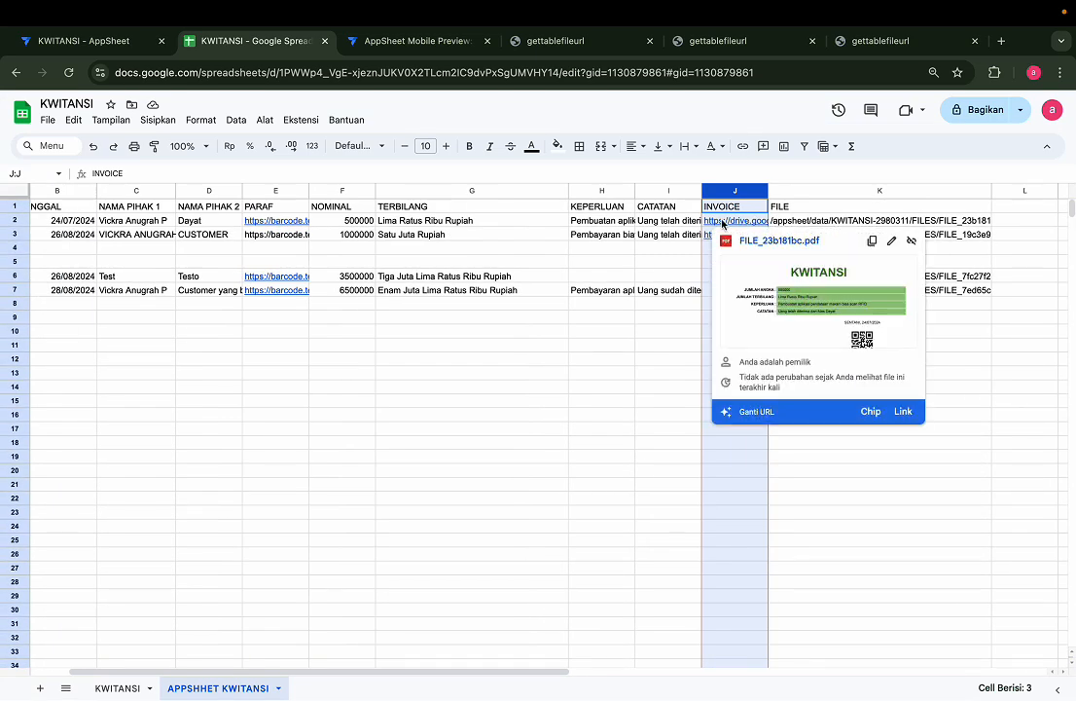
{"action": "left_click", "coordinate": [681, 247]}
{"action": "scroll", "coordinate": [400, 255], "scroll_direction": "up", "scroll_amount": 2}
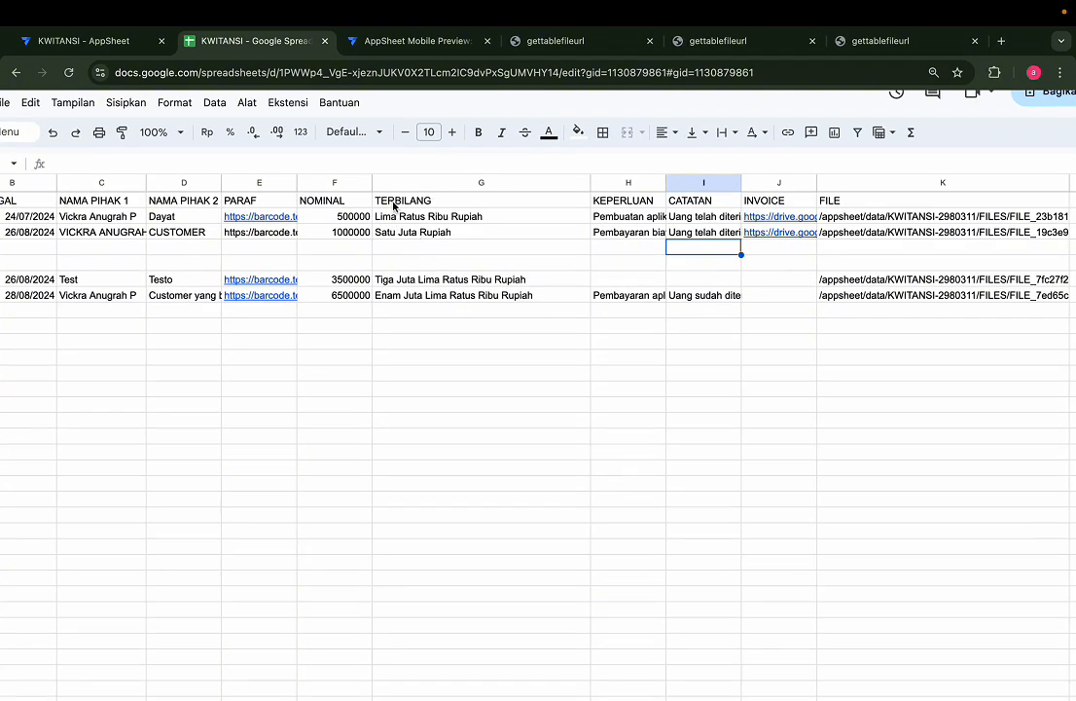
{"action": "left_click", "coordinate": [399, 183]}
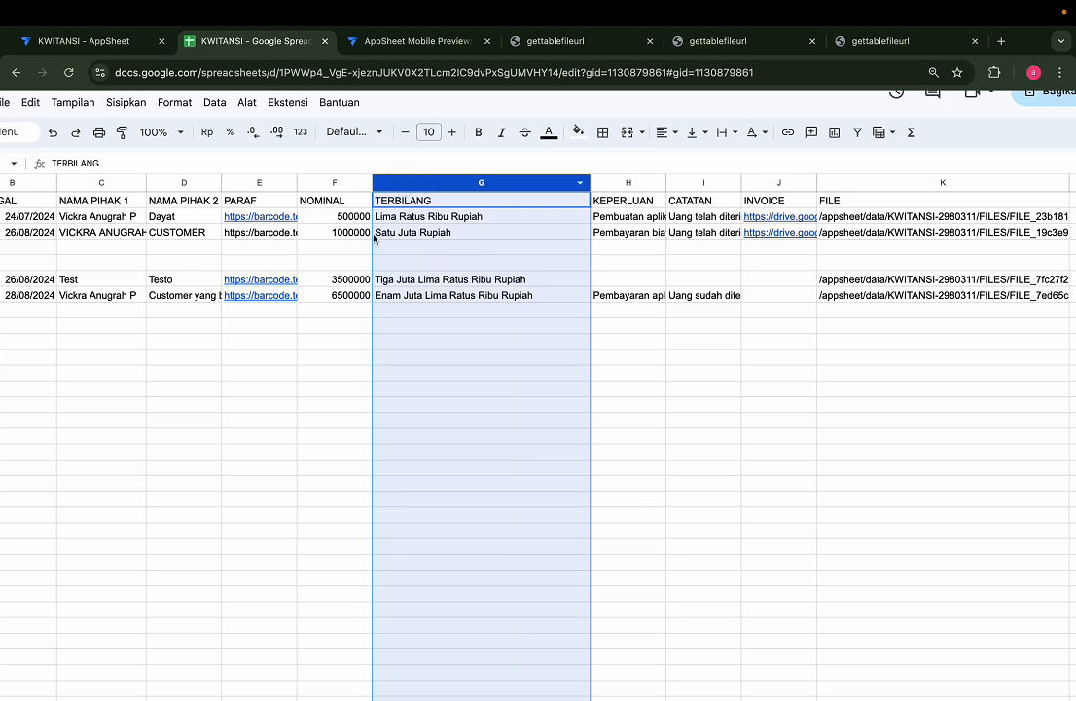
{"action": "left_click", "coordinate": [370, 234]}
{"action": "left_click", "coordinate": [428, 220]}
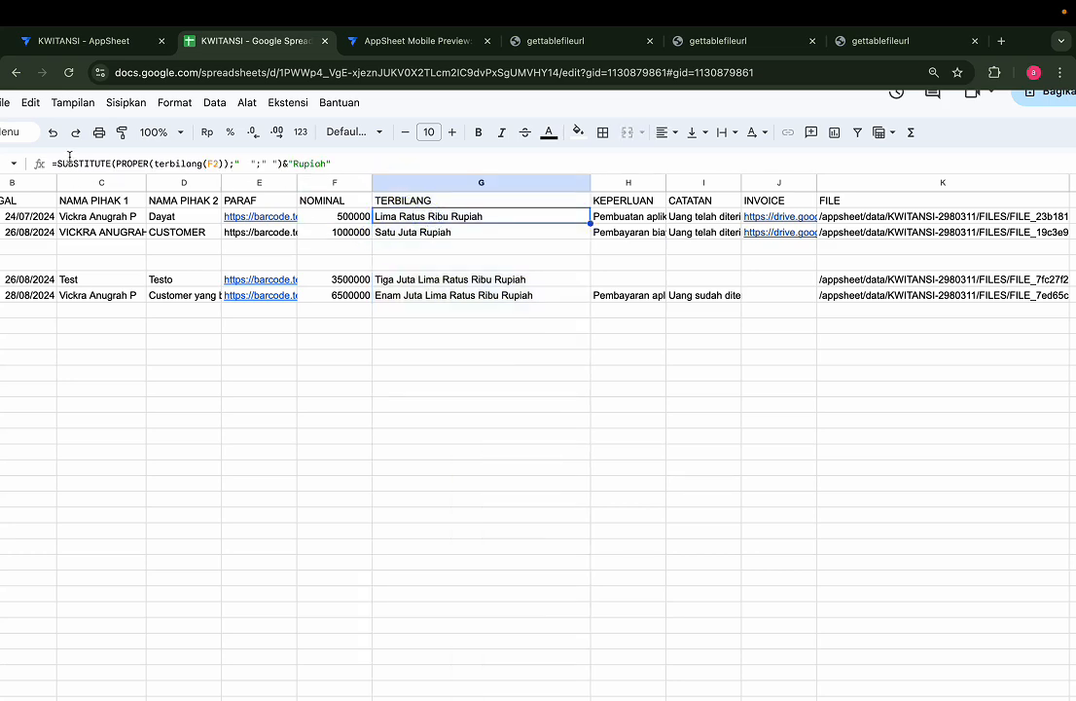
{"action": "scroll", "coordinate": [170, 134], "scroll_direction": "up", "scroll_amount": 5}
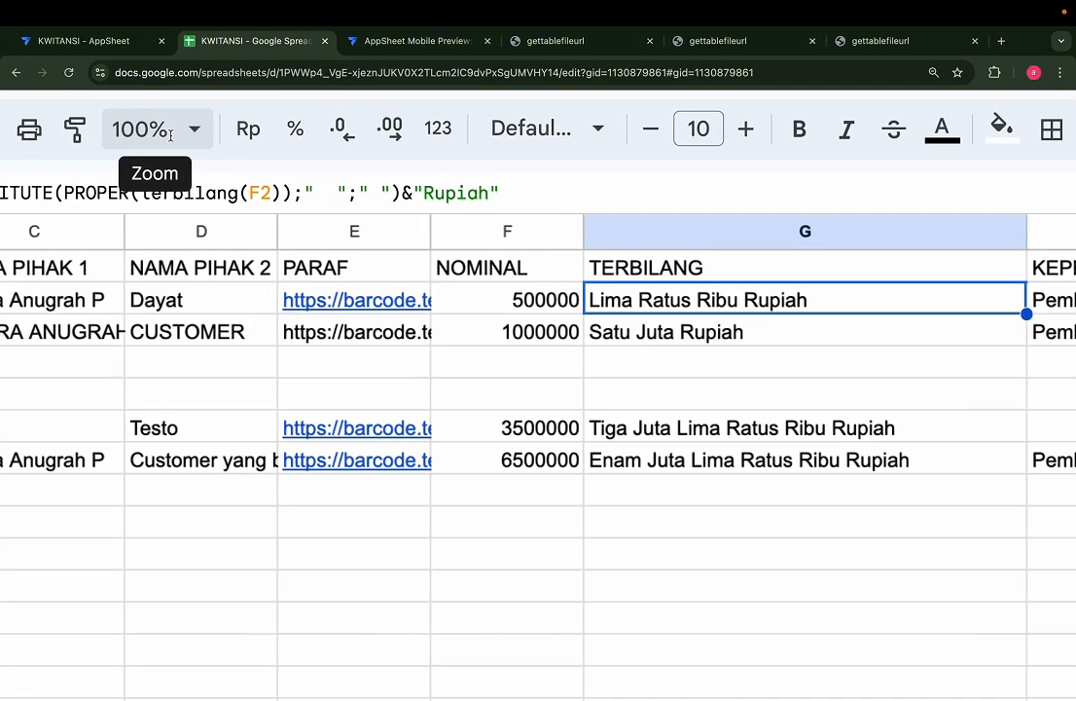
{"action": "scroll", "coordinate": [170, 137], "scroll_direction": "left", "scroll_amount": 2}
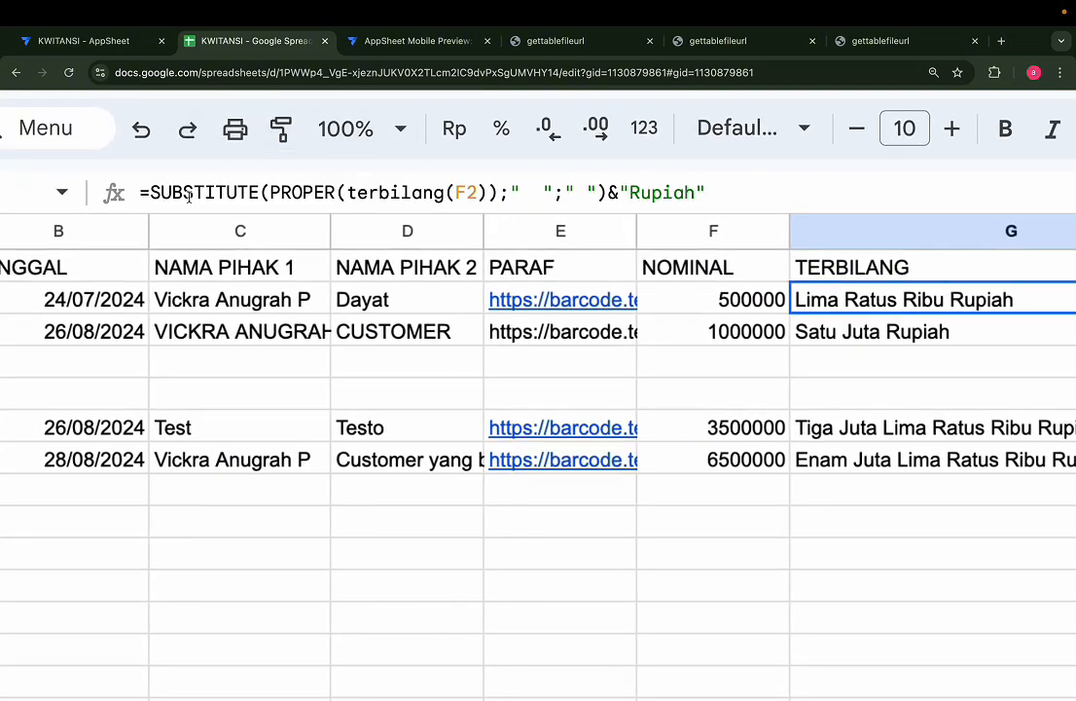
{"action": "left_click", "coordinate": [188, 195]}
{"action": "left_click", "coordinate": [301, 192]}
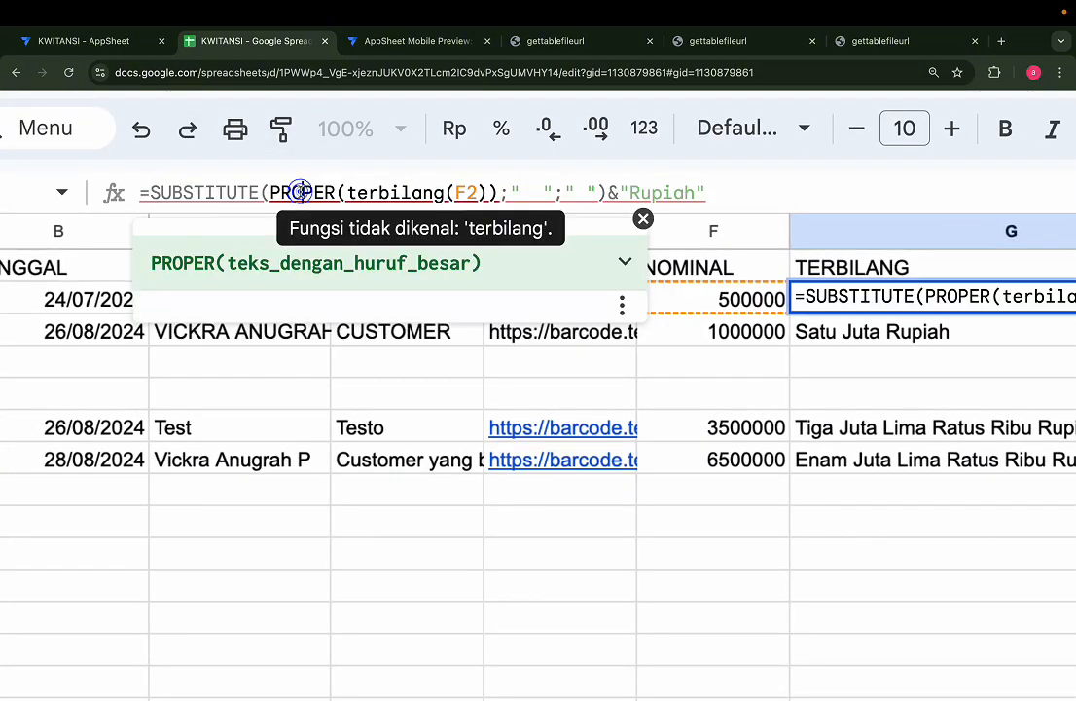
{"action": "left_click", "coordinate": [403, 197]}
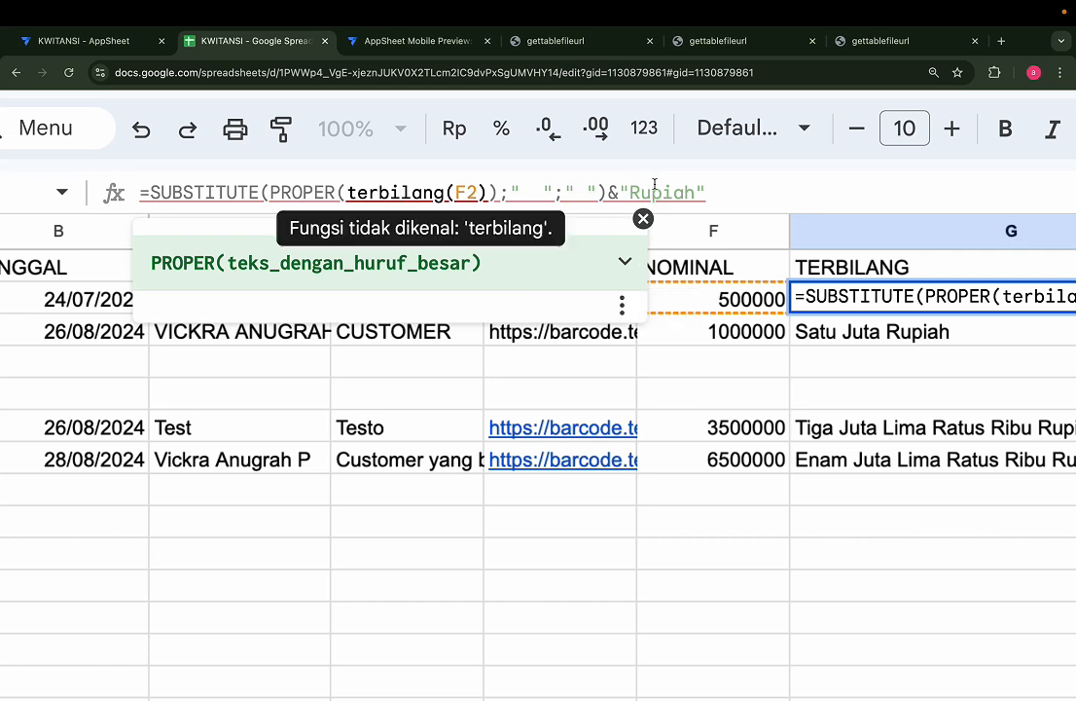
{"action": "left_click", "coordinate": [711, 191]}
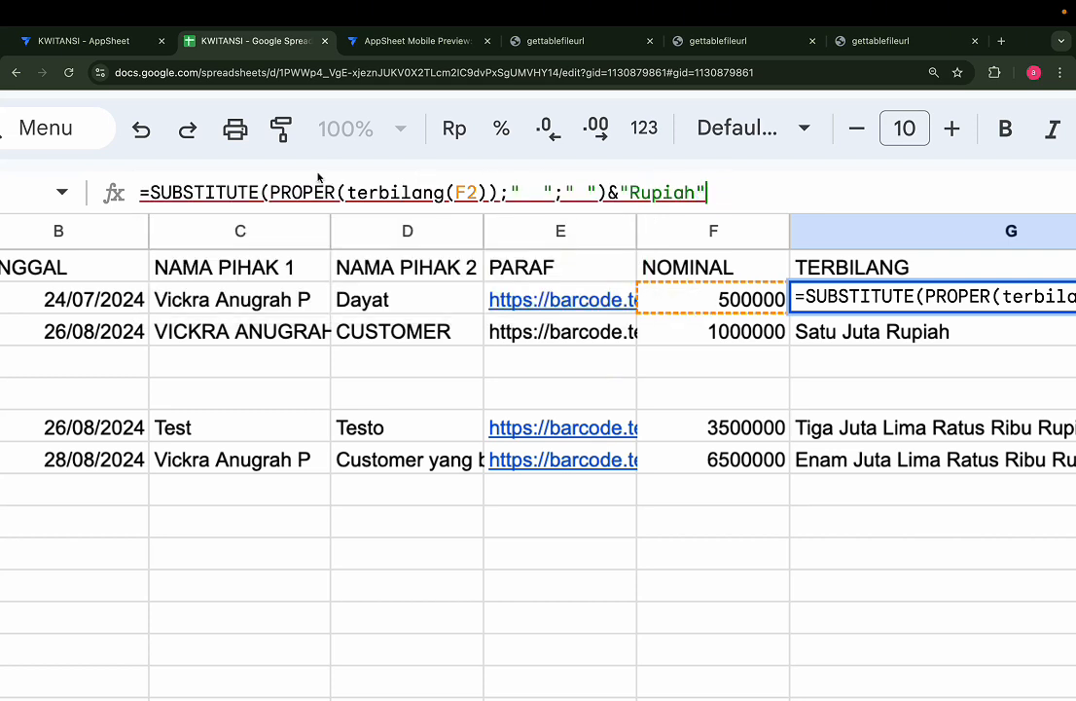
{"action": "triple_click", "coordinate": [372, 189]}
{"action": "double_click", "coordinate": [430, 190]}
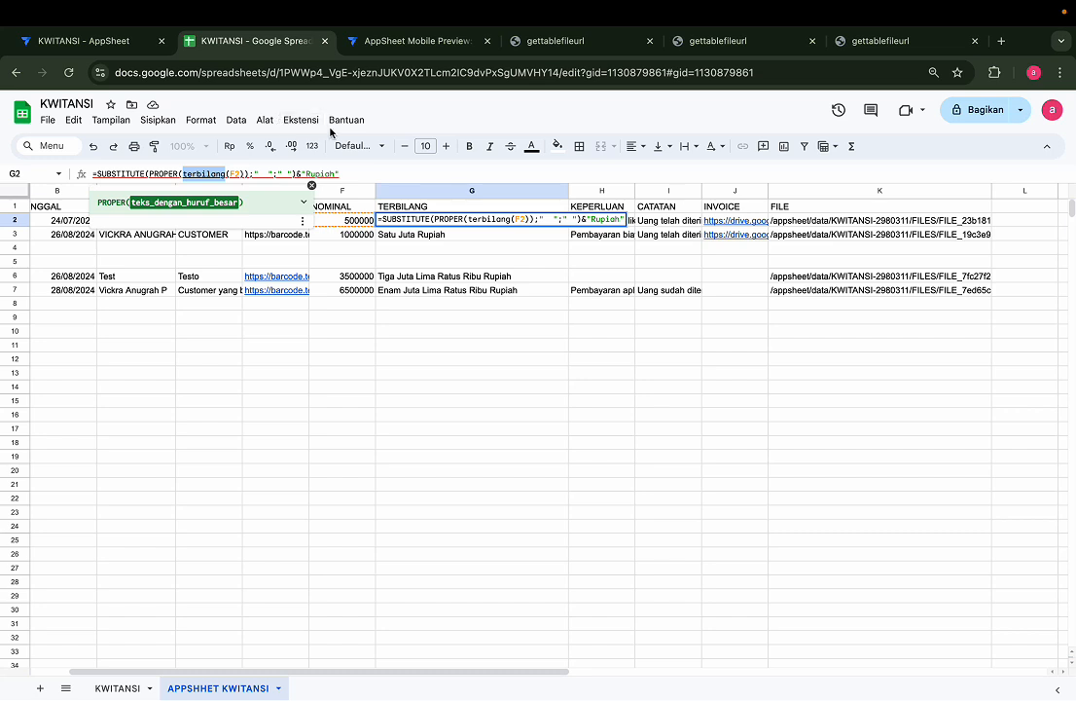
{"action": "key", "text": "Return"}
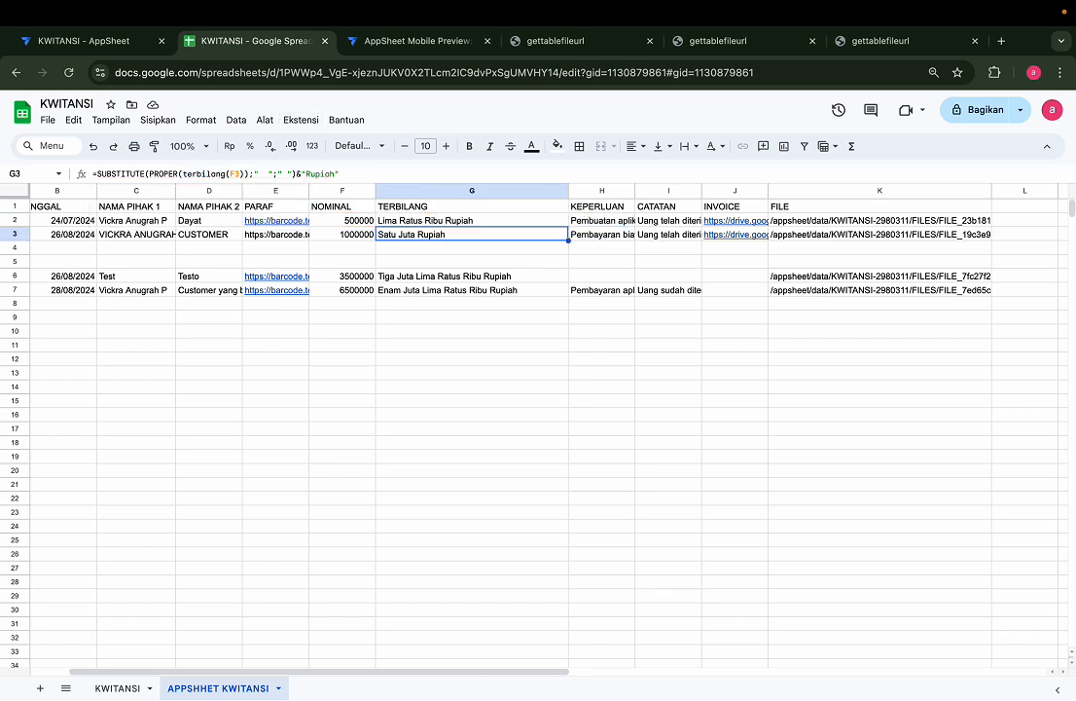
Open the spreadsheet's Apps Script project and read through the terbilang function in Kode.gs
{"action": "left_click", "coordinate": [304, 121]}
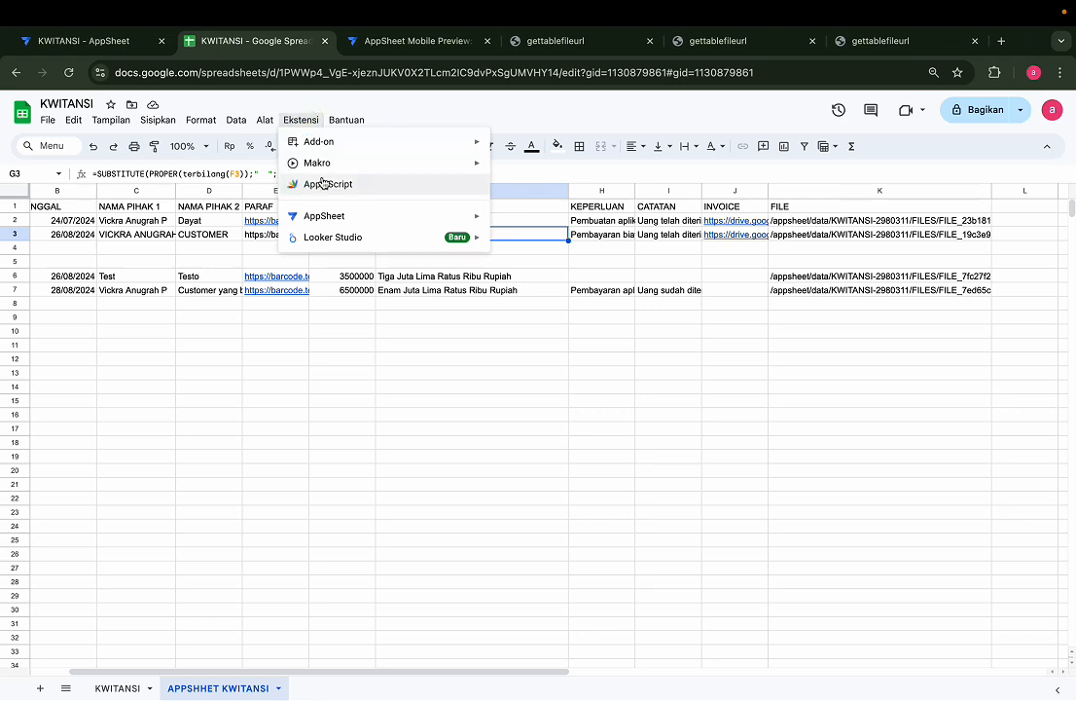
{"action": "left_click", "coordinate": [350, 186]}
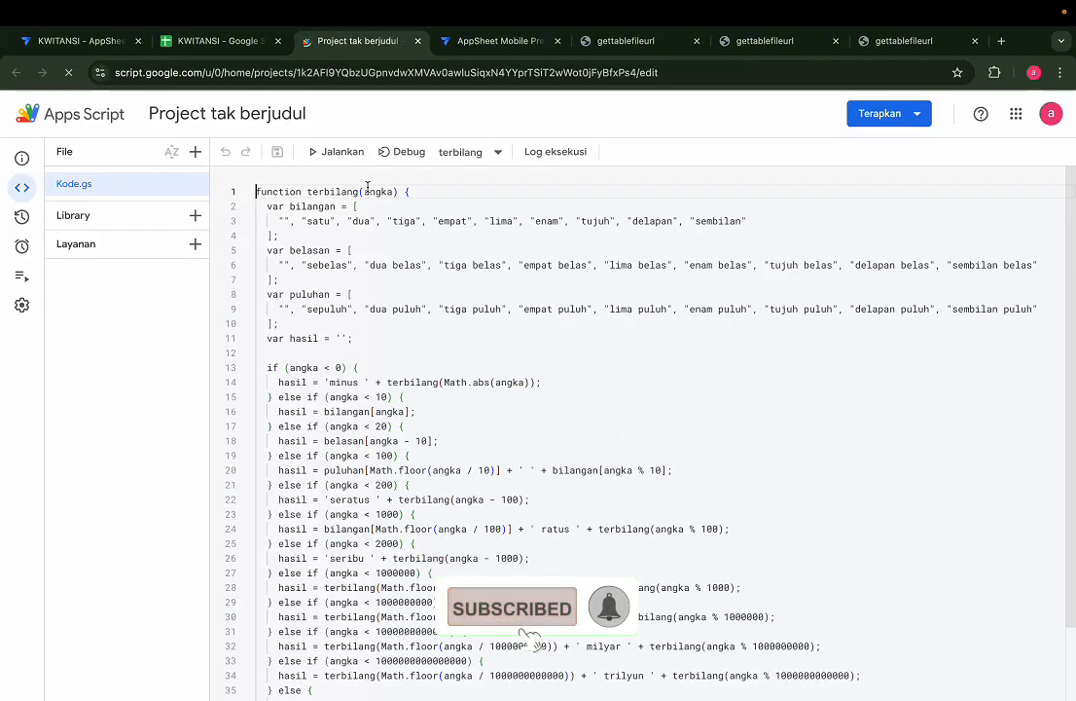
{"action": "scroll", "coordinate": [428, 372], "scroll_direction": "down", "scroll_amount": 2}
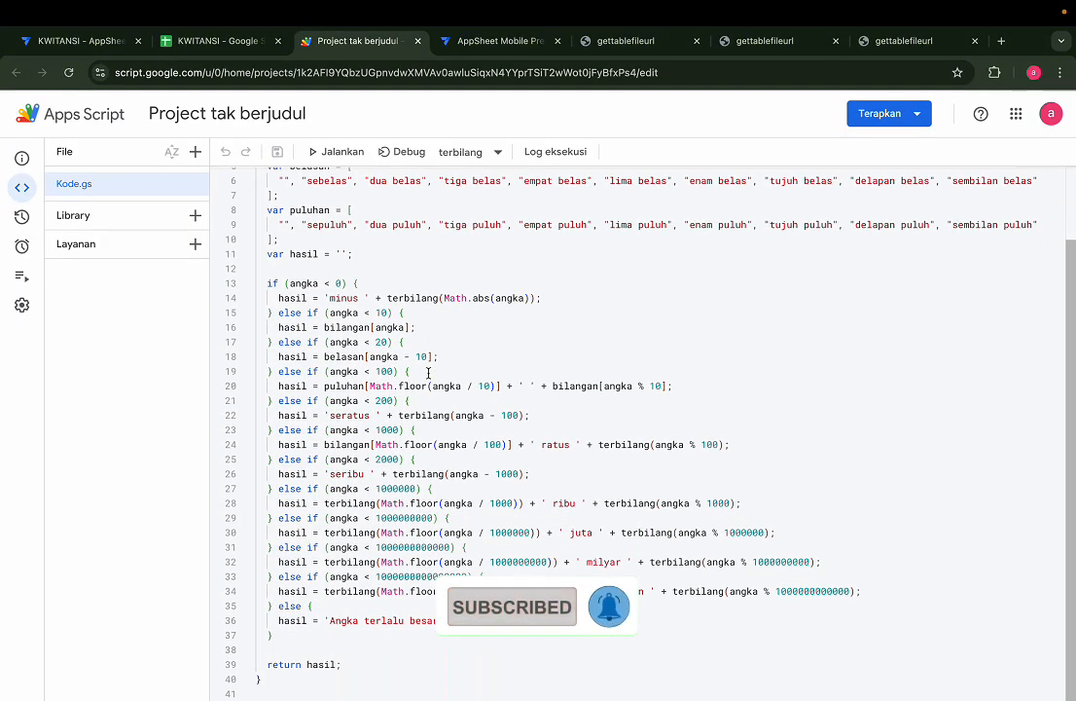
{"action": "scroll", "coordinate": [428, 372], "scroll_direction": "up", "scroll_amount": 2}
{"action": "scroll", "coordinate": [429, 372], "scroll_direction": "down", "scroll_amount": 1}
{"action": "scroll", "coordinate": [428, 371], "scroll_direction": "up", "scroll_amount": 1}
{"action": "scroll", "coordinate": [428, 372], "scroll_direction": "down", "scroll_amount": 2}
{"action": "scroll", "coordinate": [429, 371], "scroll_direction": "up", "scroll_amount": 2}
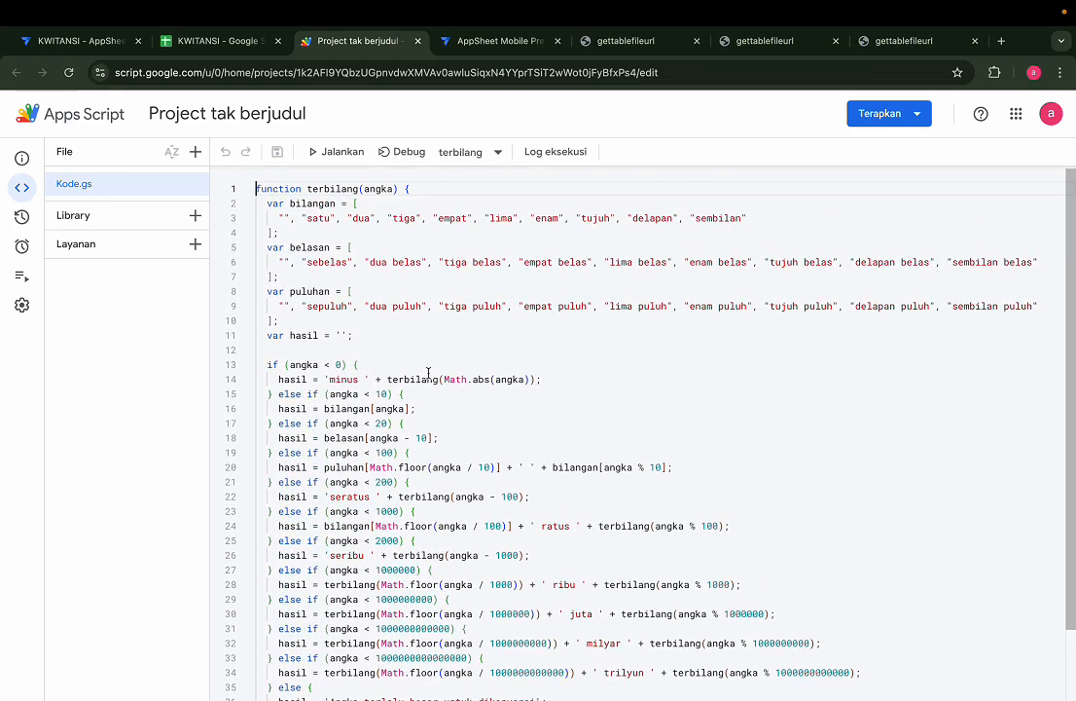
{"action": "scroll", "coordinate": [428, 372], "scroll_direction": "down", "scroll_amount": 2}
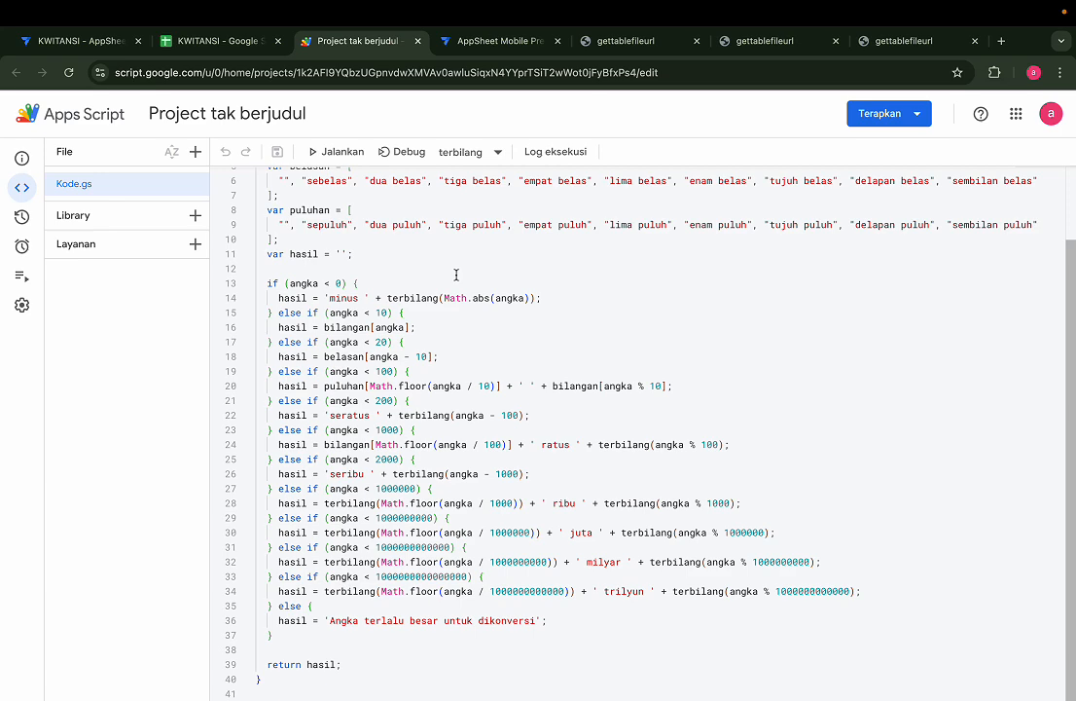
{"action": "scroll", "coordinate": [397, 307], "scroll_direction": "up", "scroll_amount": 3}
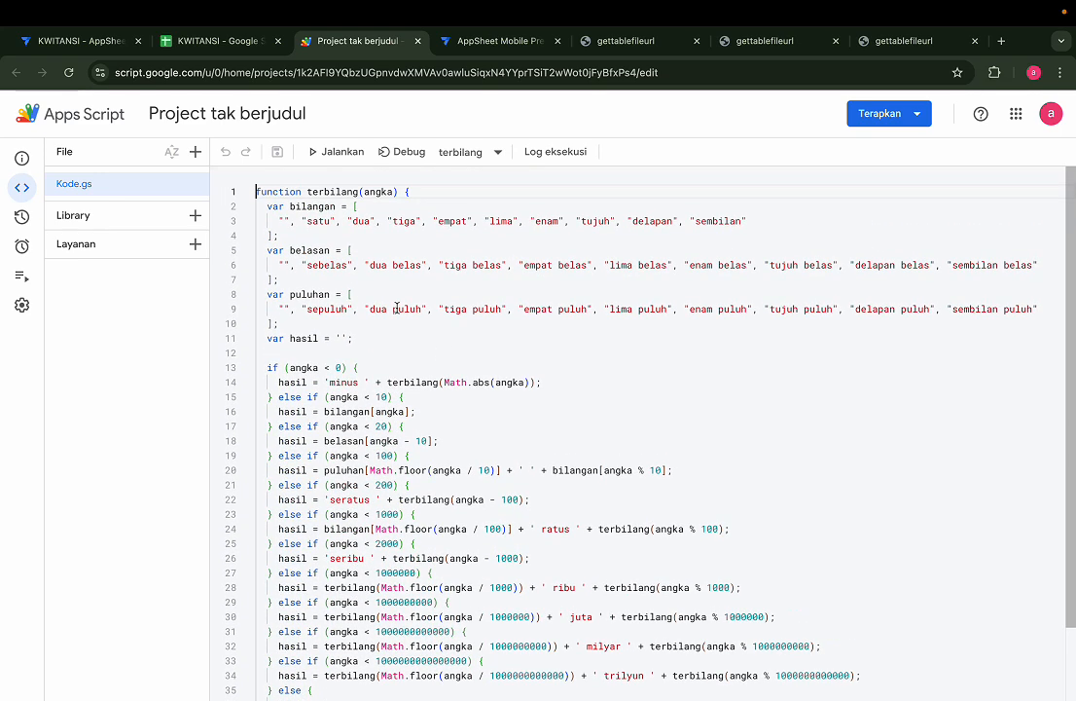
{"action": "scroll", "coordinate": [397, 308], "scroll_direction": "down", "scroll_amount": 1}
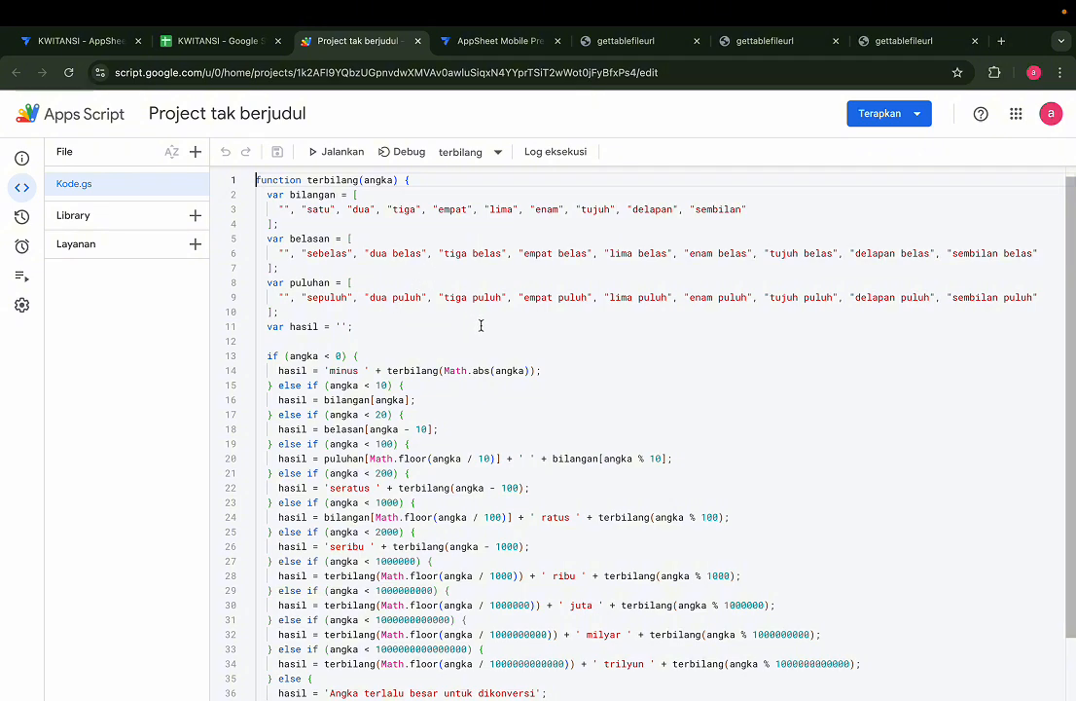
{"action": "scroll", "coordinate": [562, 361], "scroll_direction": "down", "scroll_amount": 3}
{"action": "scroll", "coordinate": [563, 361], "scroll_direction": "up", "scroll_amount": 1}
{"action": "scroll", "coordinate": [562, 361], "scroll_direction": "down", "scroll_amount": 1}
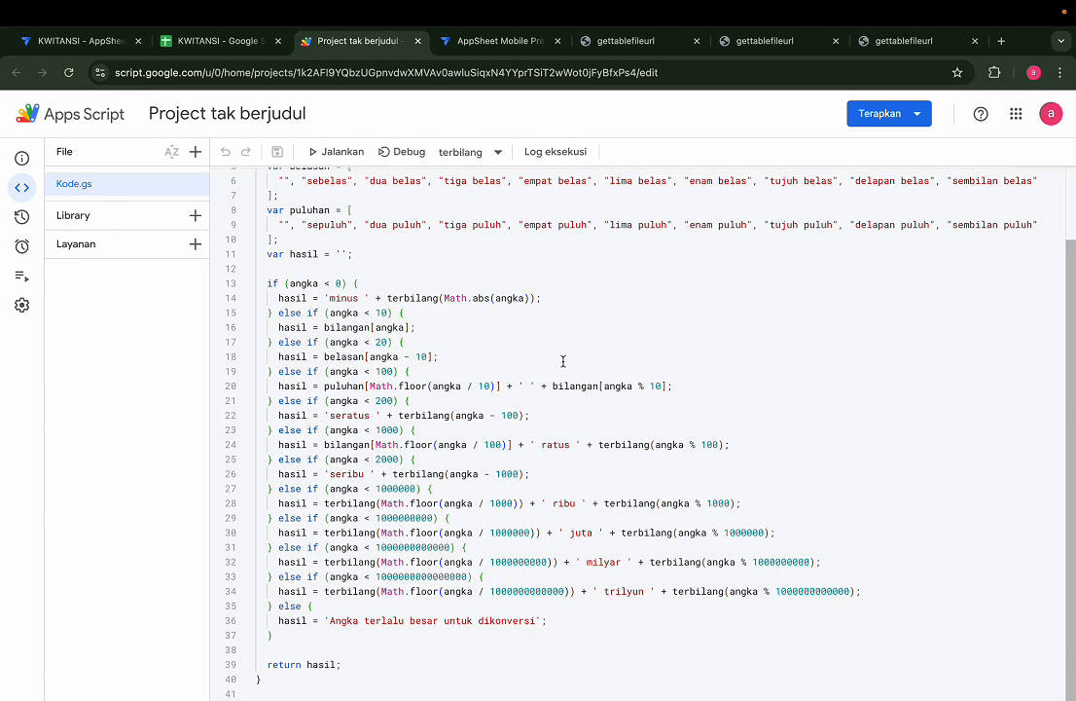
{"action": "scroll", "coordinate": [563, 361], "scroll_direction": "up", "scroll_amount": 2}
{"action": "scroll", "coordinate": [562, 361], "scroll_direction": "down", "scroll_amount": 3}
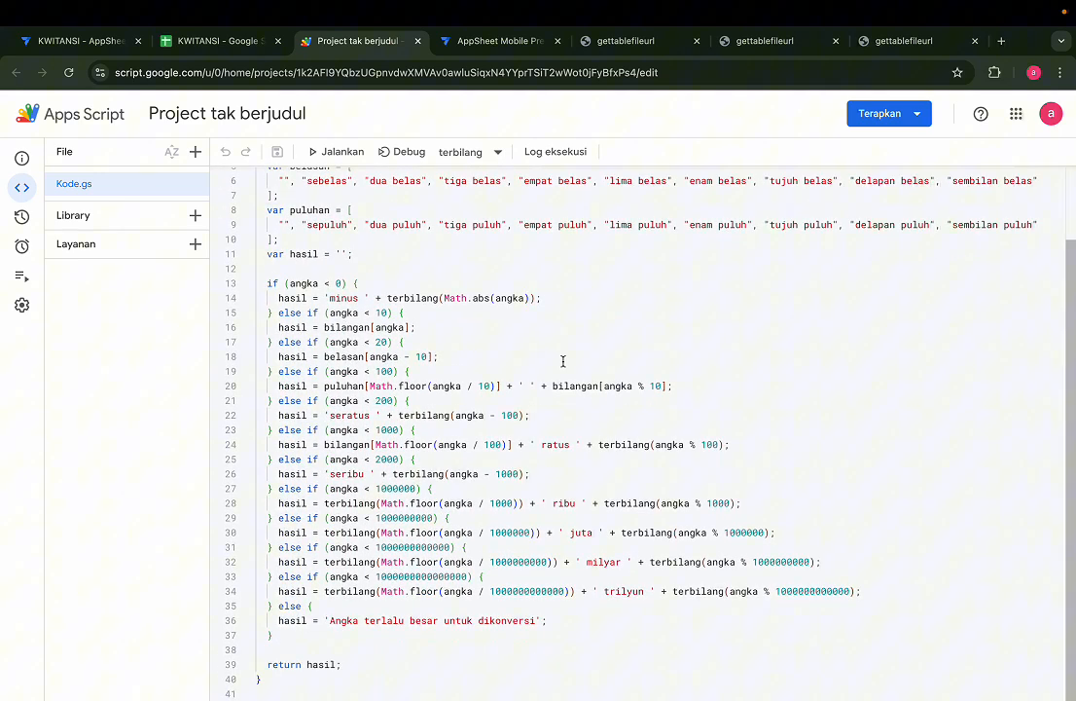
Revisit the KWITANSI spreadsheet, select empty cell G17, then return to the AppSheet editor
{"action": "left_click", "coordinate": [207, 49]}
{"action": "scroll", "coordinate": [520, 367], "scroll_direction": "down", "scroll_amount": 3}
{"action": "scroll", "coordinate": [520, 367], "scroll_direction": "down", "scroll_amount": 4}
{"action": "scroll", "coordinate": [521, 367], "scroll_direction": "up", "scroll_amount": 6}
{"action": "left_click", "coordinate": [572, 435]}
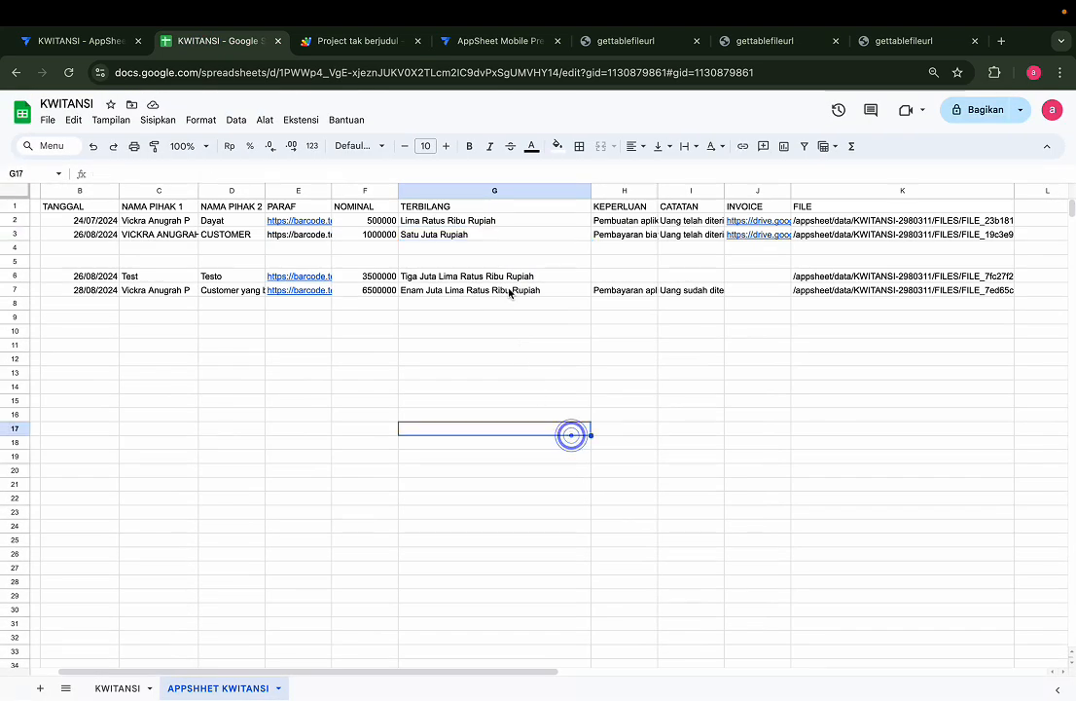
{"action": "left_click", "coordinate": [80, 43]}
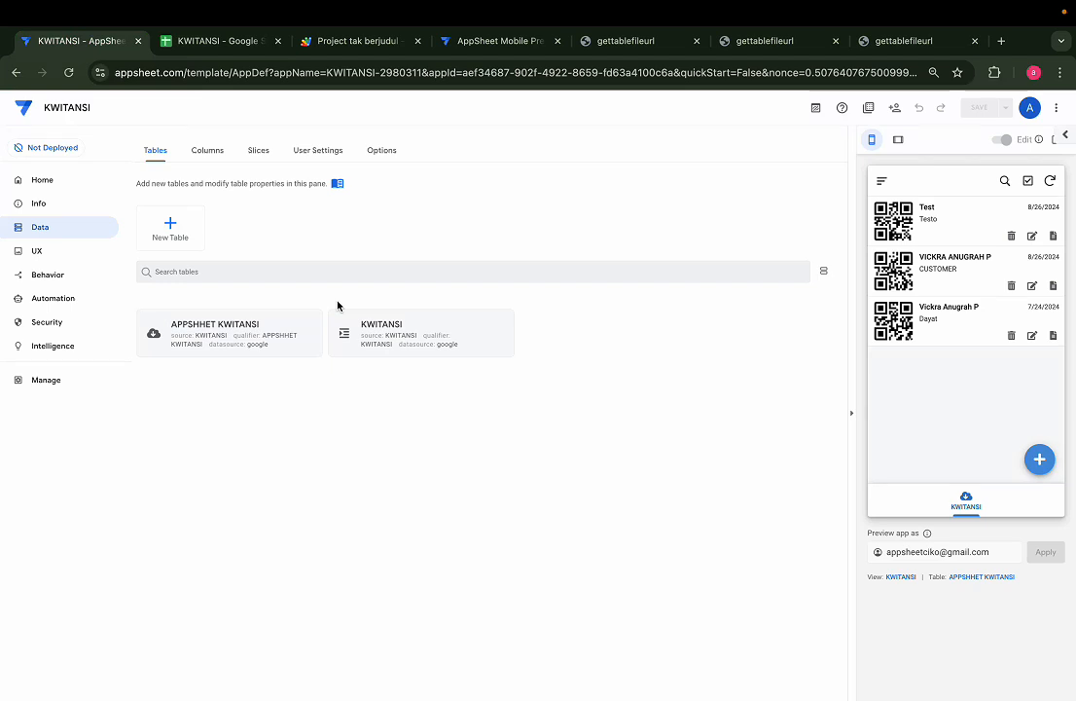
Expand the APPSHHET KWITANSI table and browse its 12 columns with their types and formulas
{"action": "left_click", "coordinate": [253, 337]}
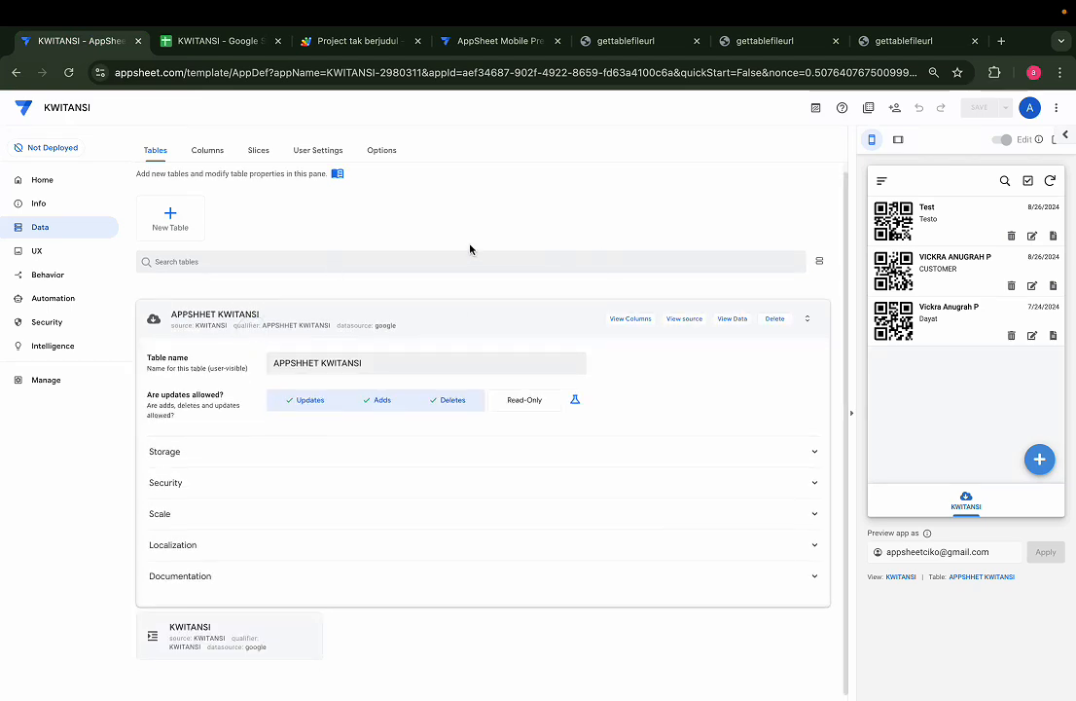
{"action": "left_click", "coordinate": [632, 319]}
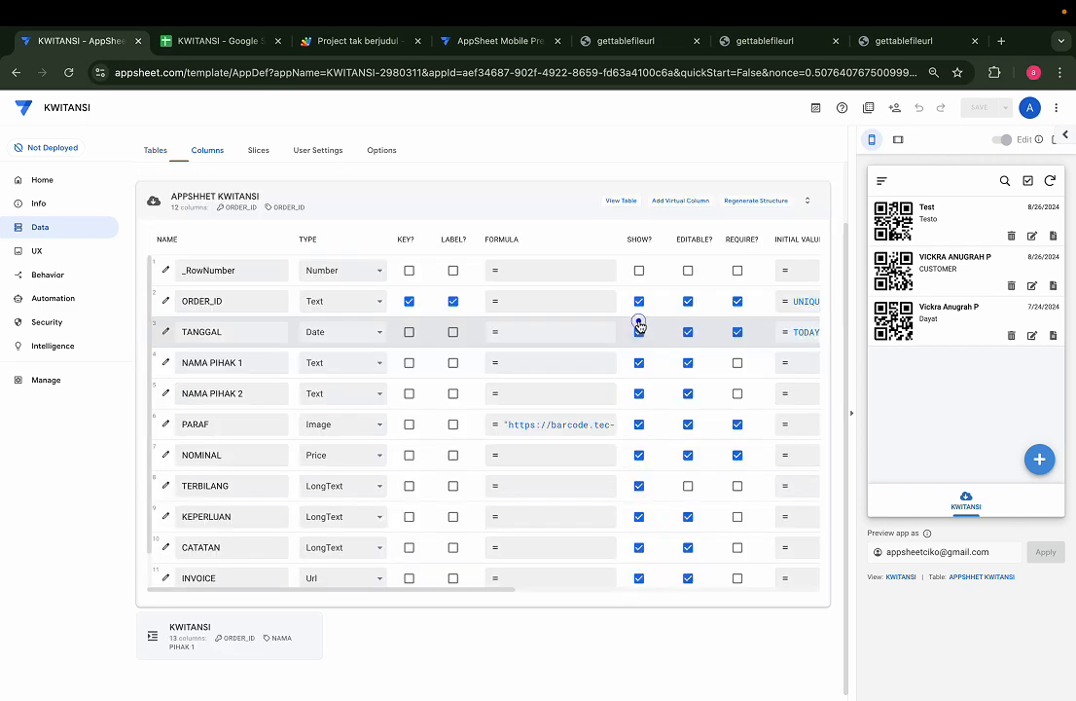
{"action": "scroll", "coordinate": [450, 373], "scroll_direction": "down", "scroll_amount": 1}
{"action": "scroll", "coordinate": [450, 372], "scroll_direction": "up", "scroll_amount": 1}
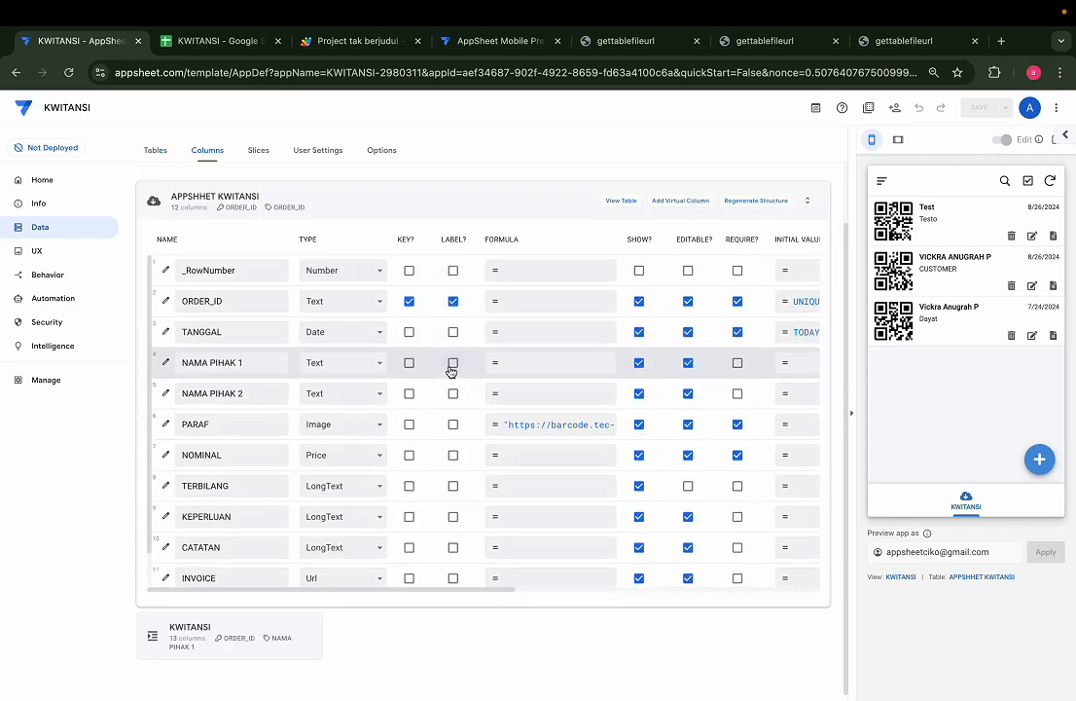
{"action": "scroll", "coordinate": [450, 373], "scroll_direction": "down", "scroll_amount": 1}
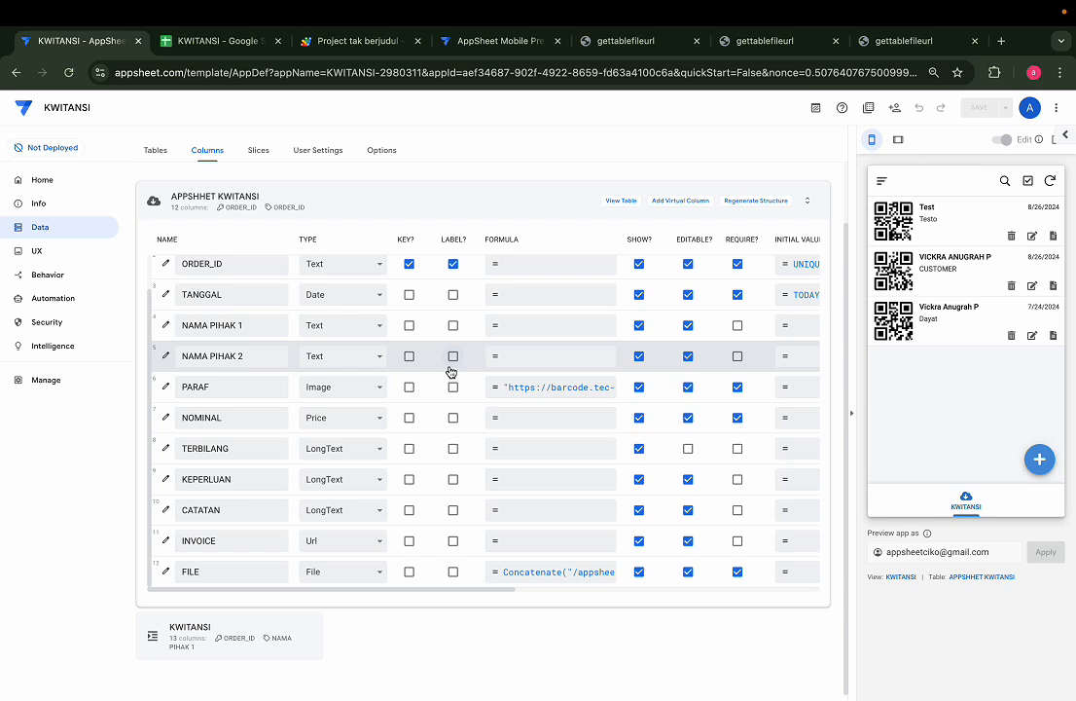
{"action": "scroll", "coordinate": [342, 303], "scroll_direction": "right", "scroll_amount": 5}
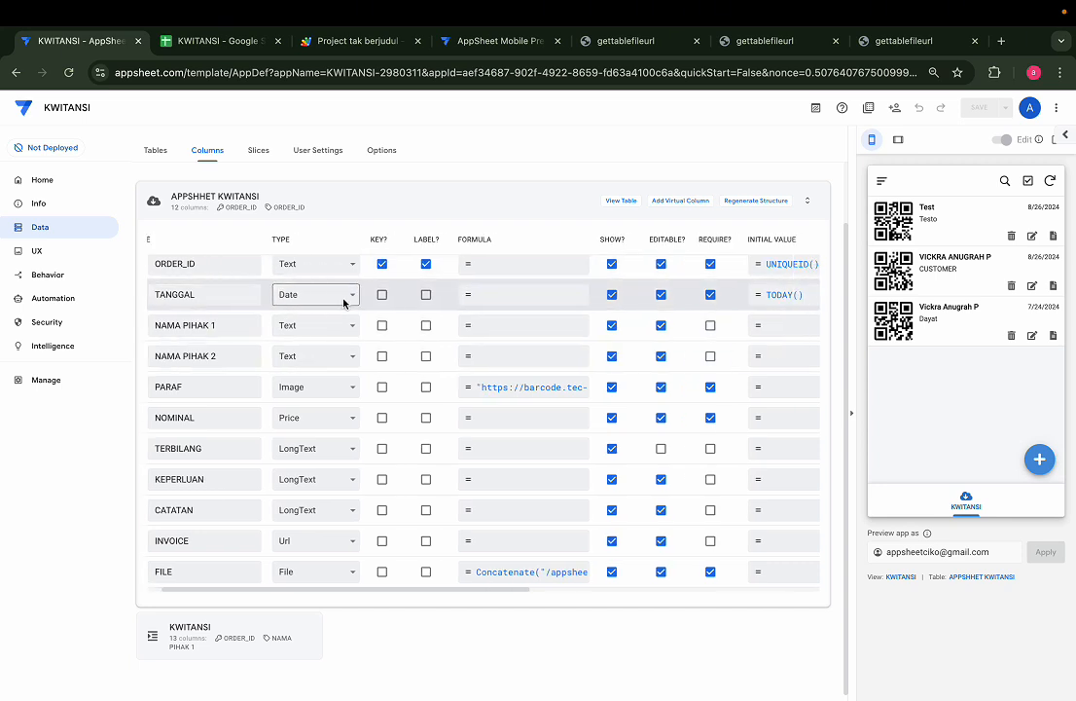
{"action": "scroll", "coordinate": [577, 295], "scroll_direction": "right", "scroll_amount": 1}
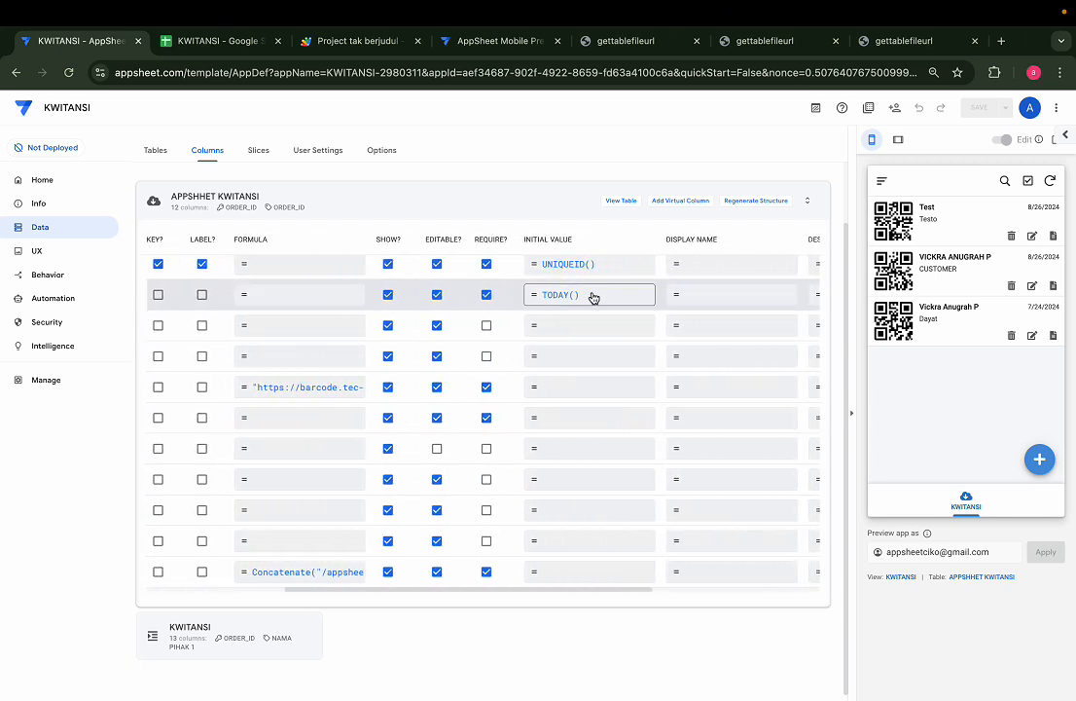
{"action": "scroll", "coordinate": [591, 297], "scroll_direction": "left", "scroll_amount": 5}
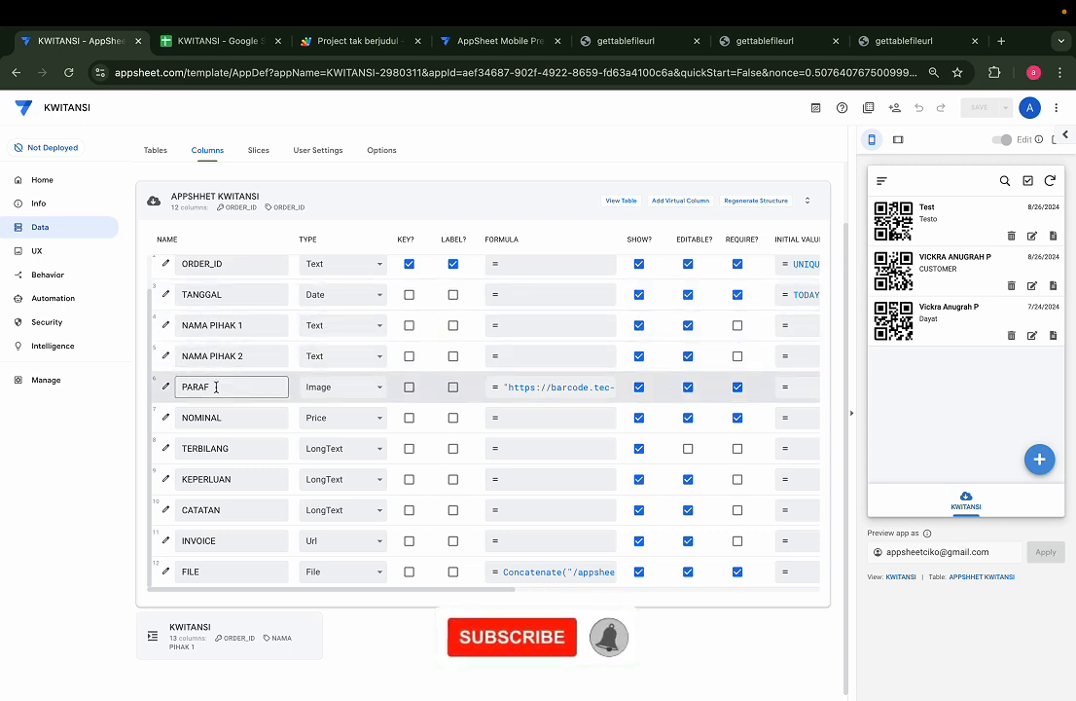
Open PARAF's App Formula and highlight the tec-it QR-code URL and the [ORDER_ID] reference
{"action": "left_click", "coordinate": [588, 385]}
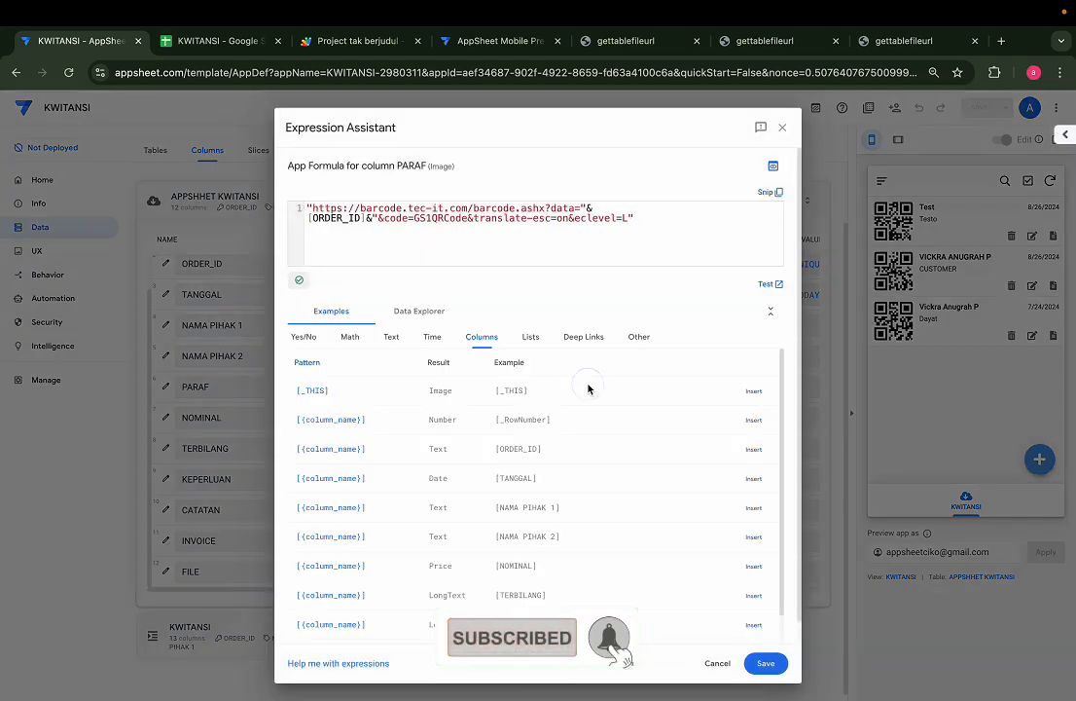
{"action": "scroll", "coordinate": [551, 204], "scroll_direction": "up", "scroll_amount": 5}
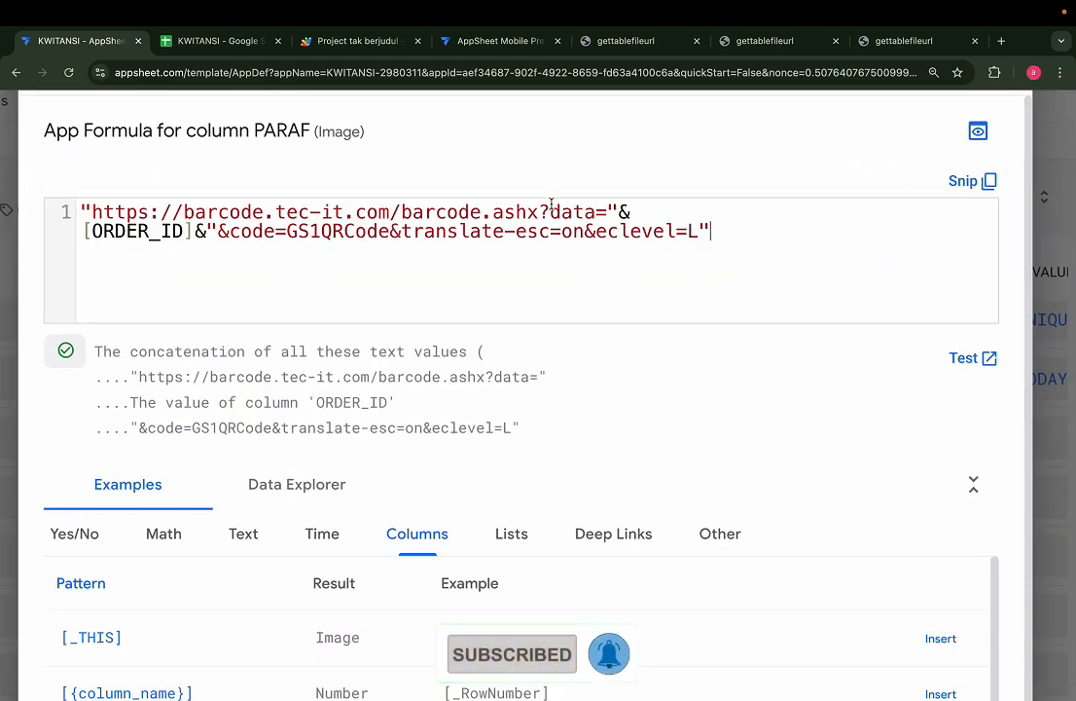
{"action": "scroll", "coordinate": [551, 207], "scroll_direction": "up", "scroll_amount": 1}
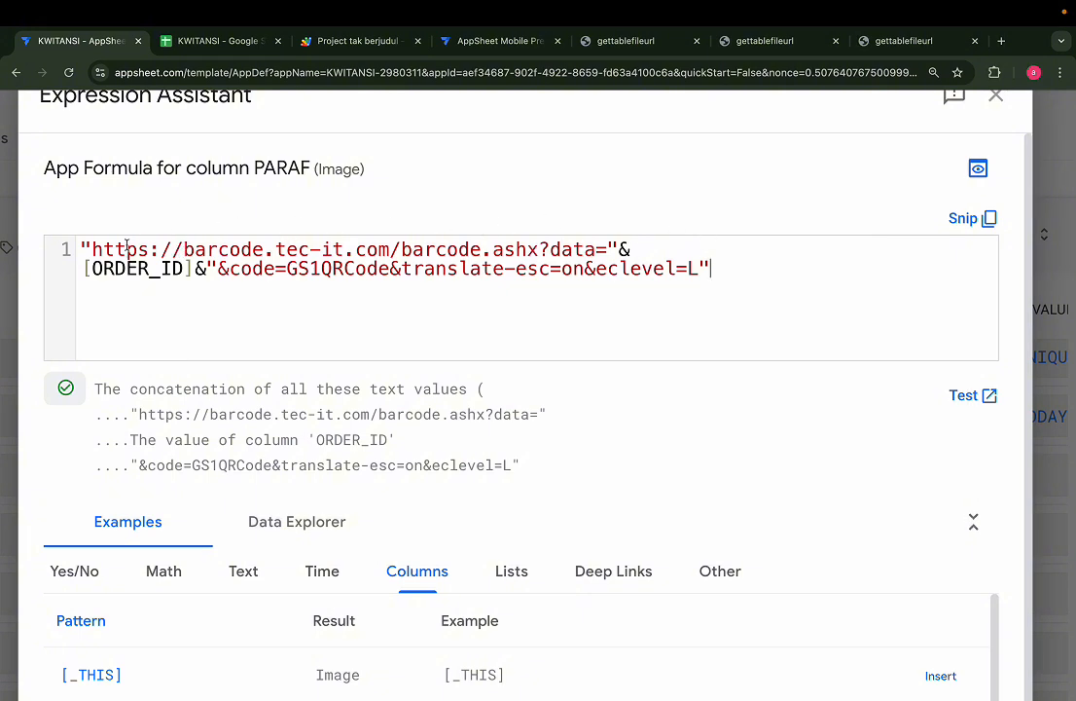
{"action": "left_click_drag", "start_coordinate": [80, 249], "coordinate": [620, 247]}
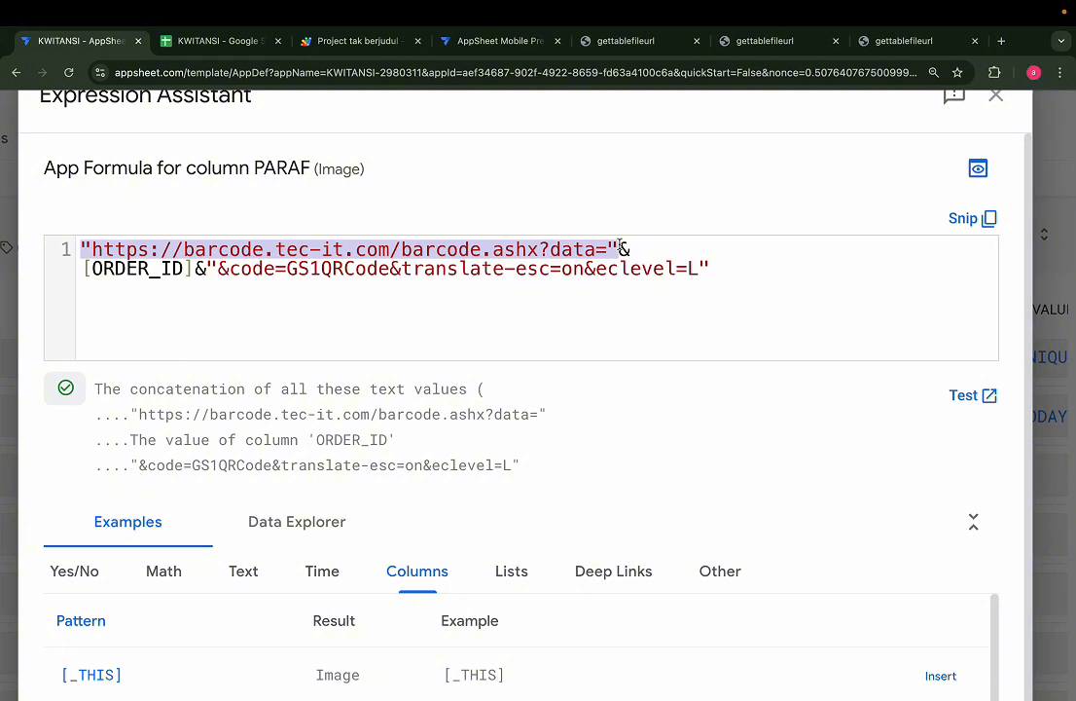
{"action": "left_click_drag", "start_coordinate": [193, 268], "coordinate": [81, 268]}
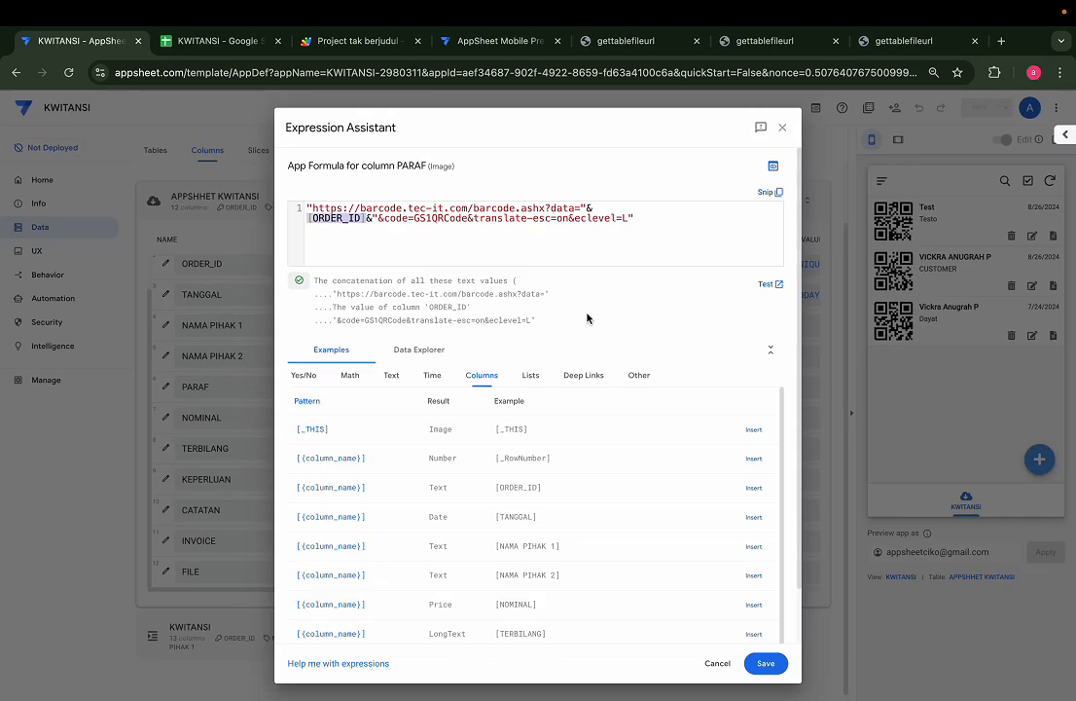
{"action": "scroll", "coordinate": [507, 313], "scroll_direction": "down", "scroll_amount": 1}
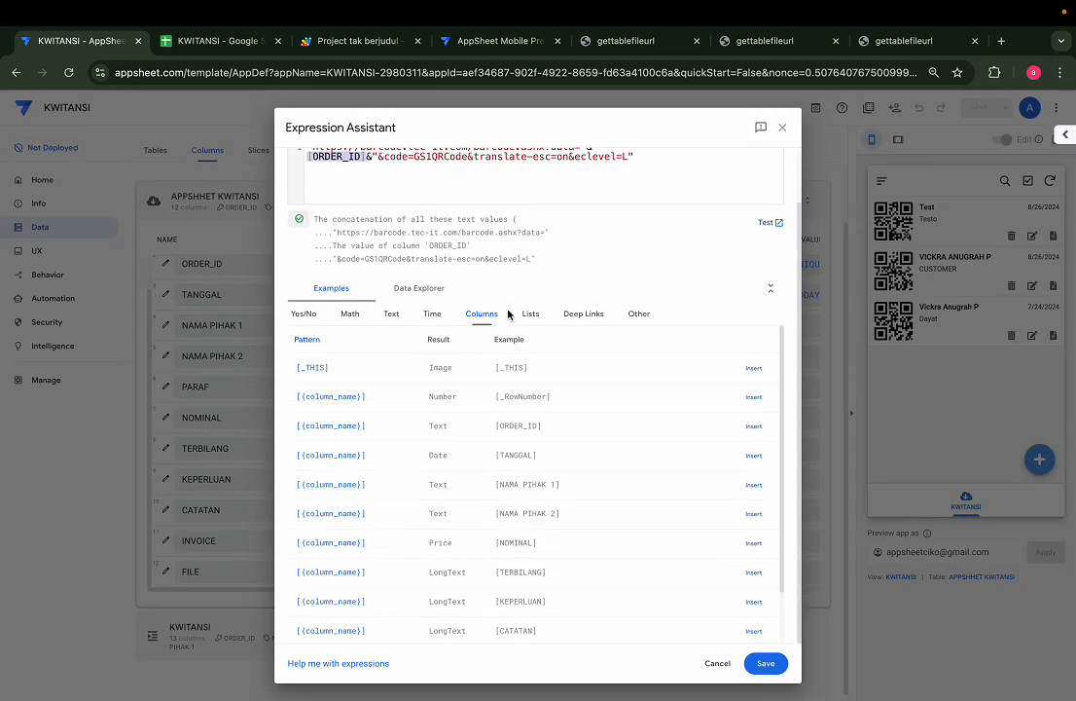
{"action": "scroll", "coordinate": [507, 313], "scroll_direction": "up", "scroll_amount": 1}
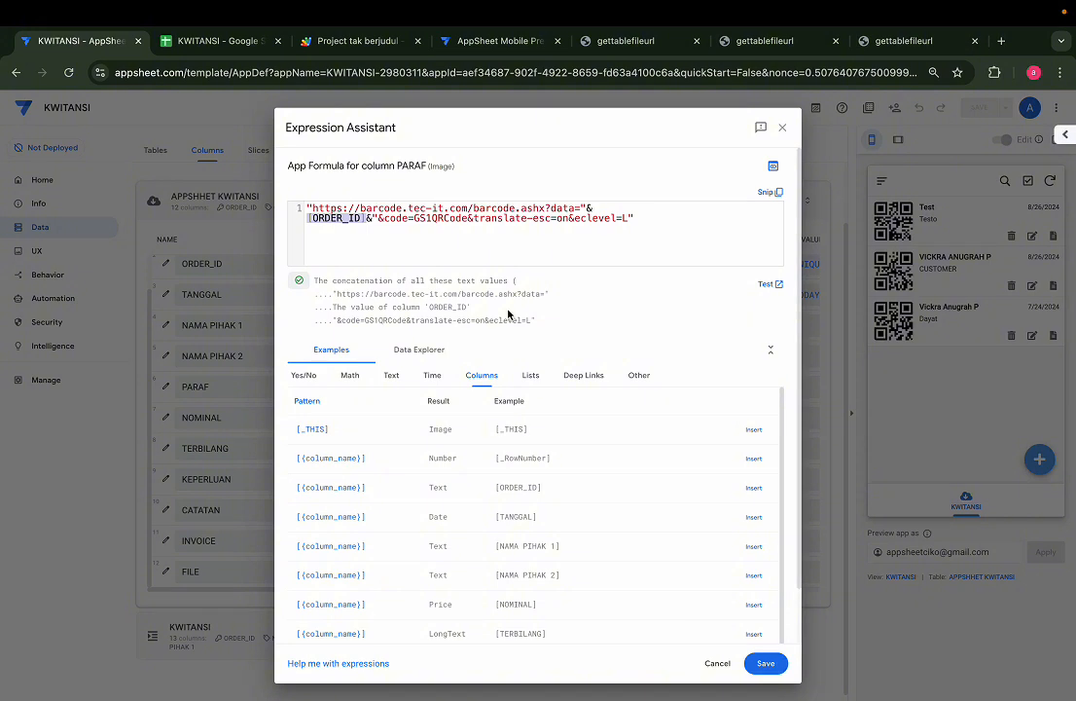
{"action": "scroll", "coordinate": [507, 313], "scroll_direction": "down", "scroll_amount": 1}
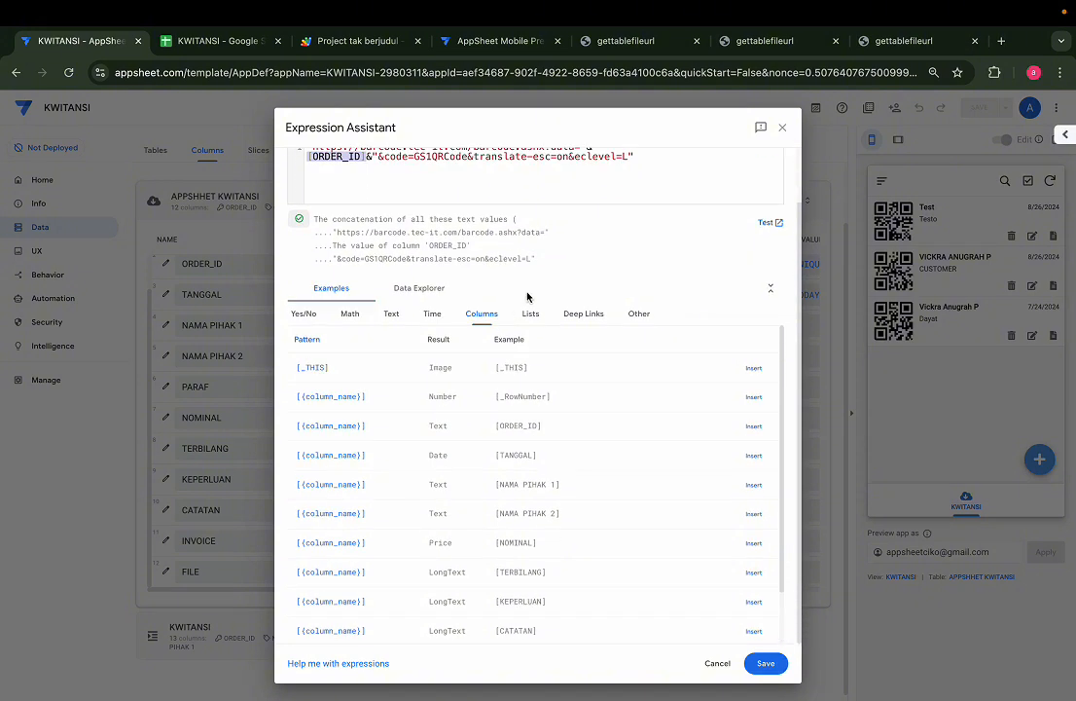
{"action": "scroll", "coordinate": [527, 297], "scroll_direction": "up", "scroll_amount": 1}
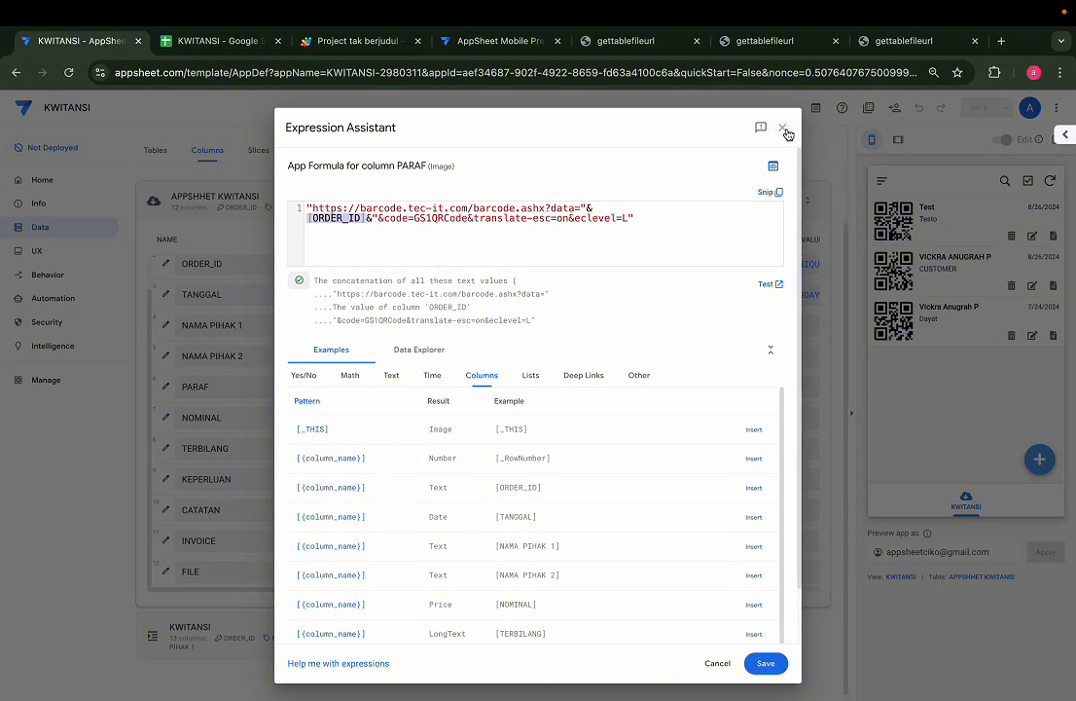
Close the Expression Assistant without changing PARAF's formula and scroll the columns table sideways
{"action": "left_click", "coordinate": [784, 129]}
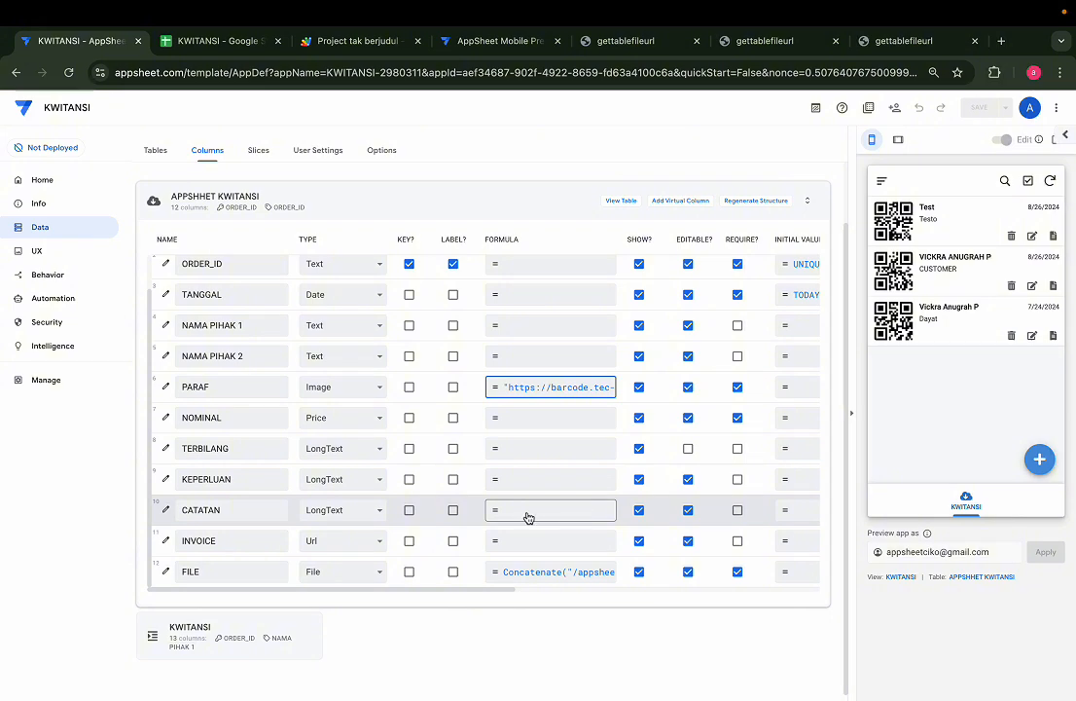
{"action": "scroll", "coordinate": [574, 510], "scroll_direction": "right", "scroll_amount": 2}
{"action": "scroll", "coordinate": [574, 511], "scroll_direction": "left", "scroll_amount": 2}
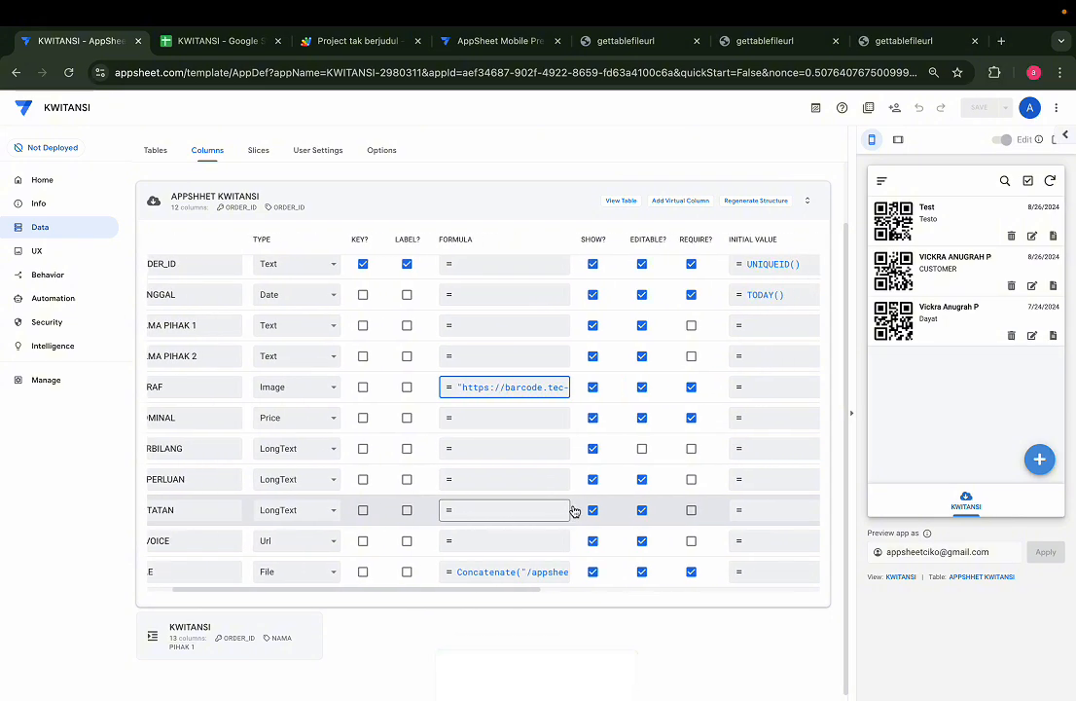
Set CATATAN's initial value to "Uang telah diterima oleh "&[NAMA PIHAK 2] and save it
{"action": "left_click", "coordinate": [796, 510]}
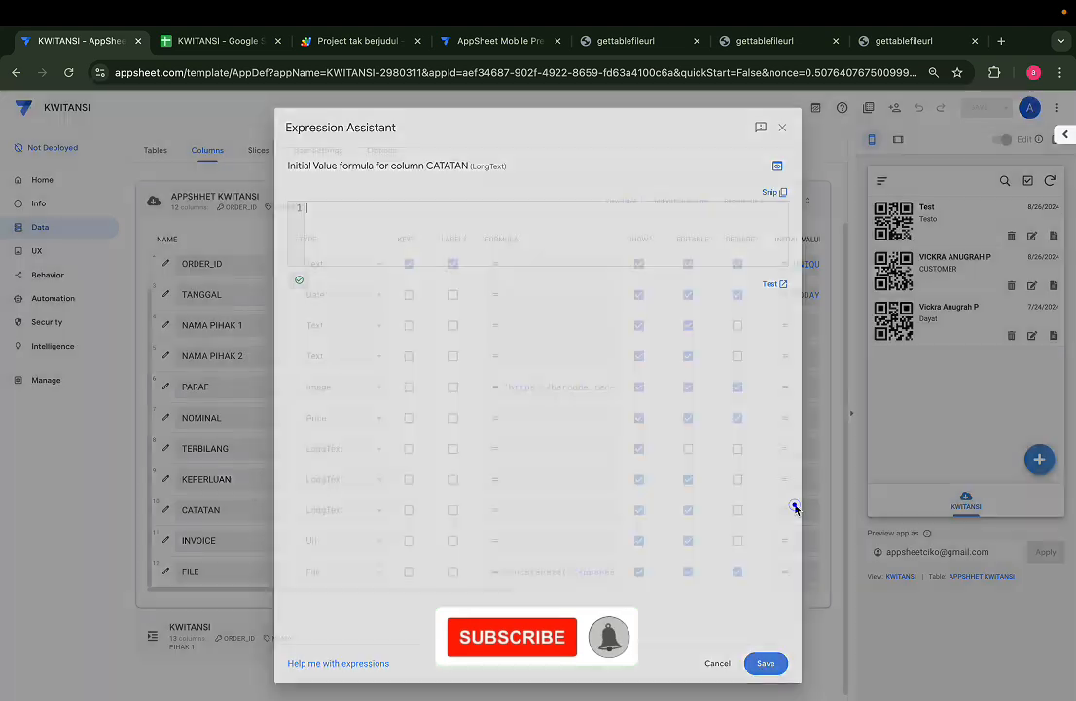
{"action": "left_click", "coordinate": [530, 243]}
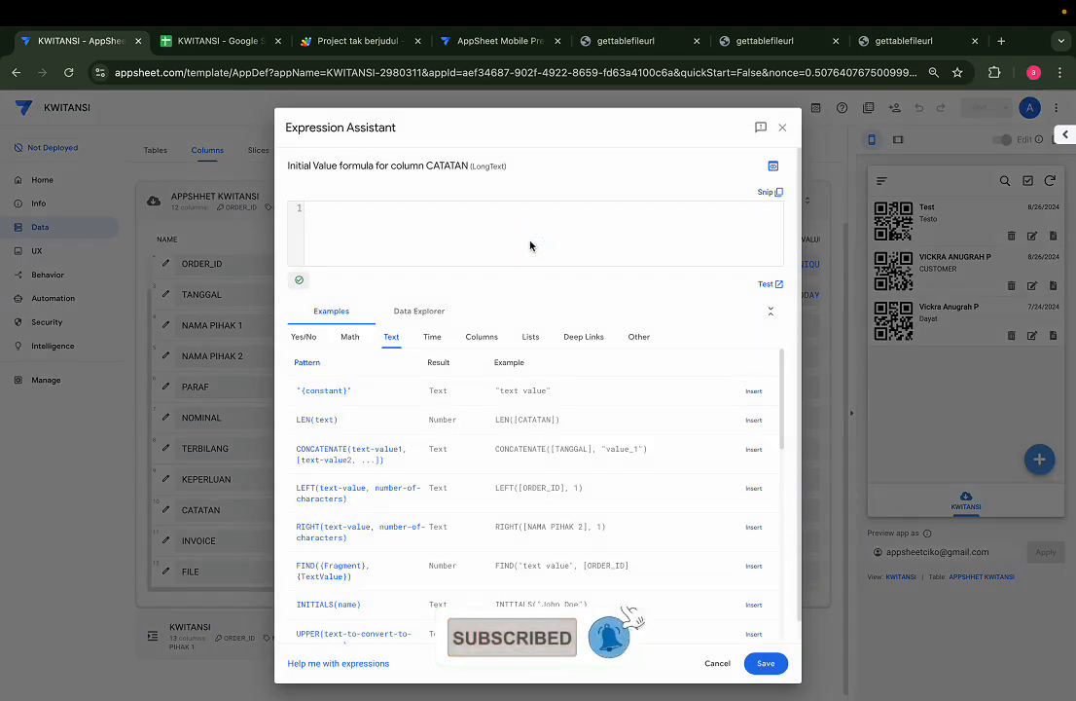
{"action": "type", "text": "\""}
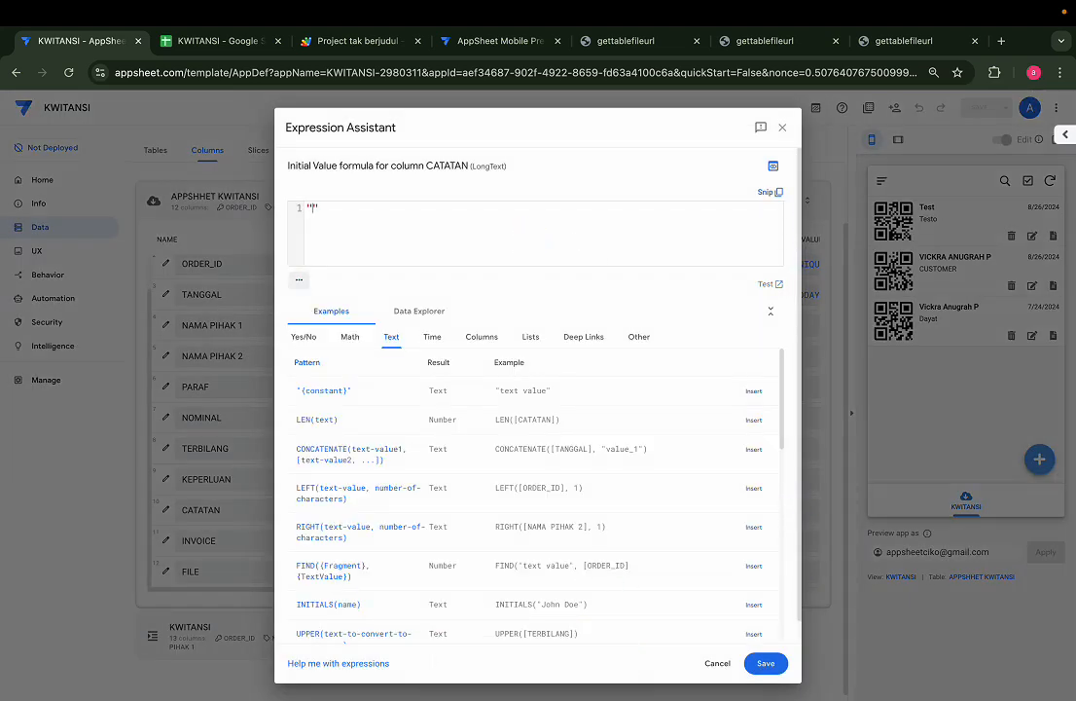
{"action": "type", "text": "Uan"}
{"action": "type", "text": "g telah diter"}
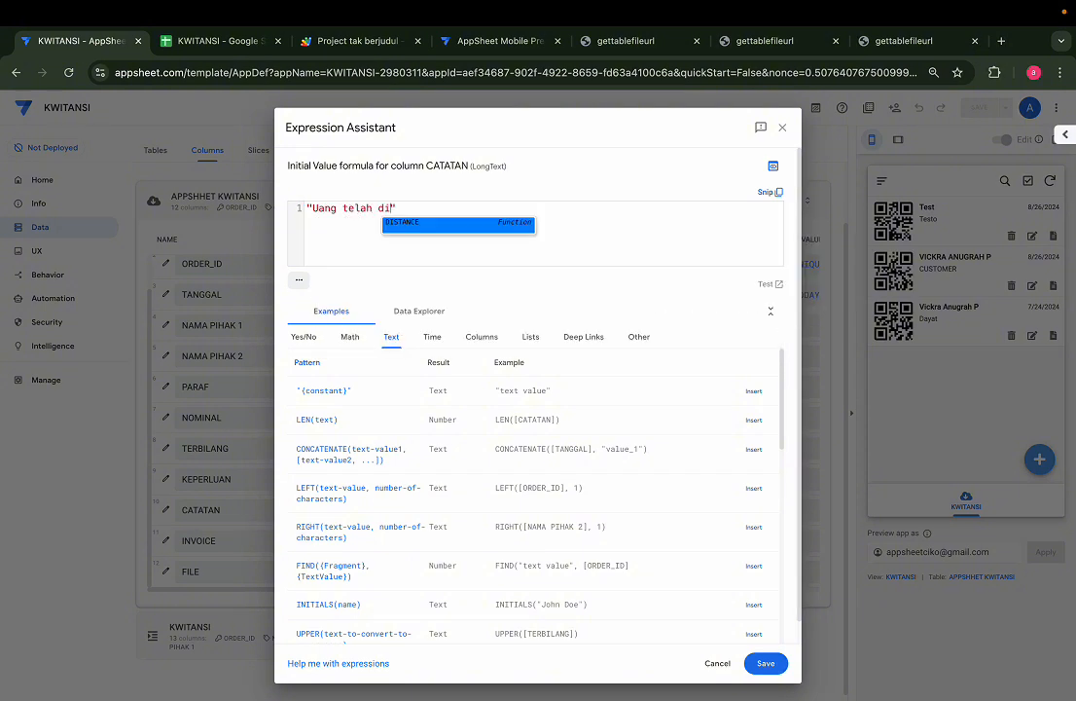
{"action": "type", "text": "ima "}
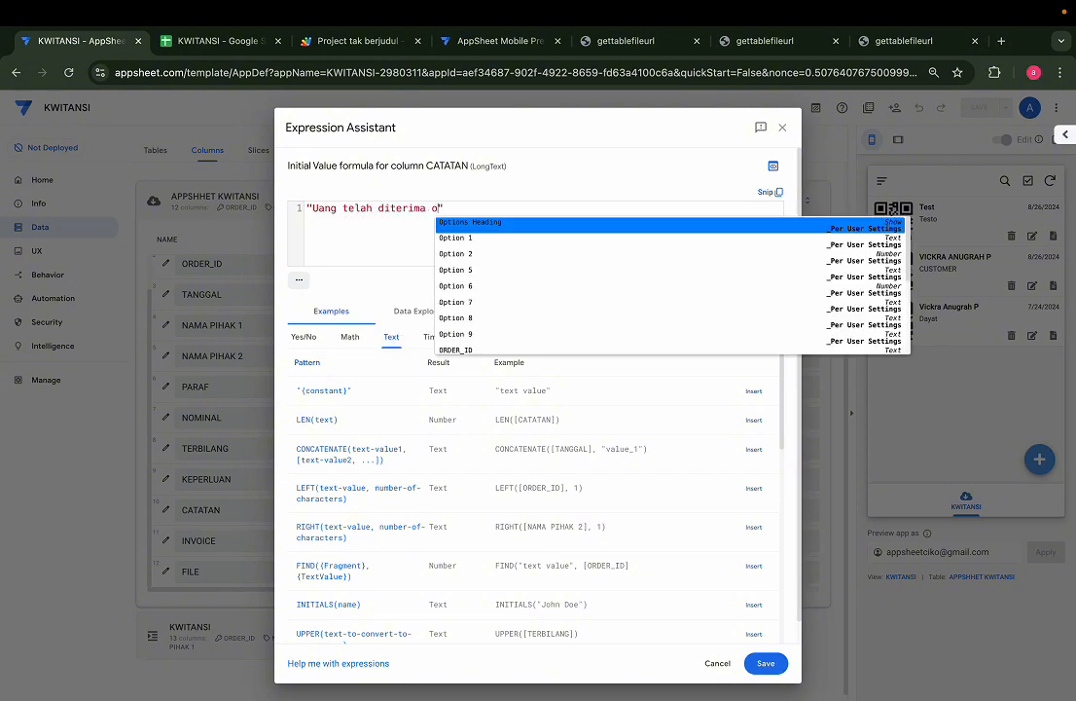
{"action": "type", "text": "oleh"}
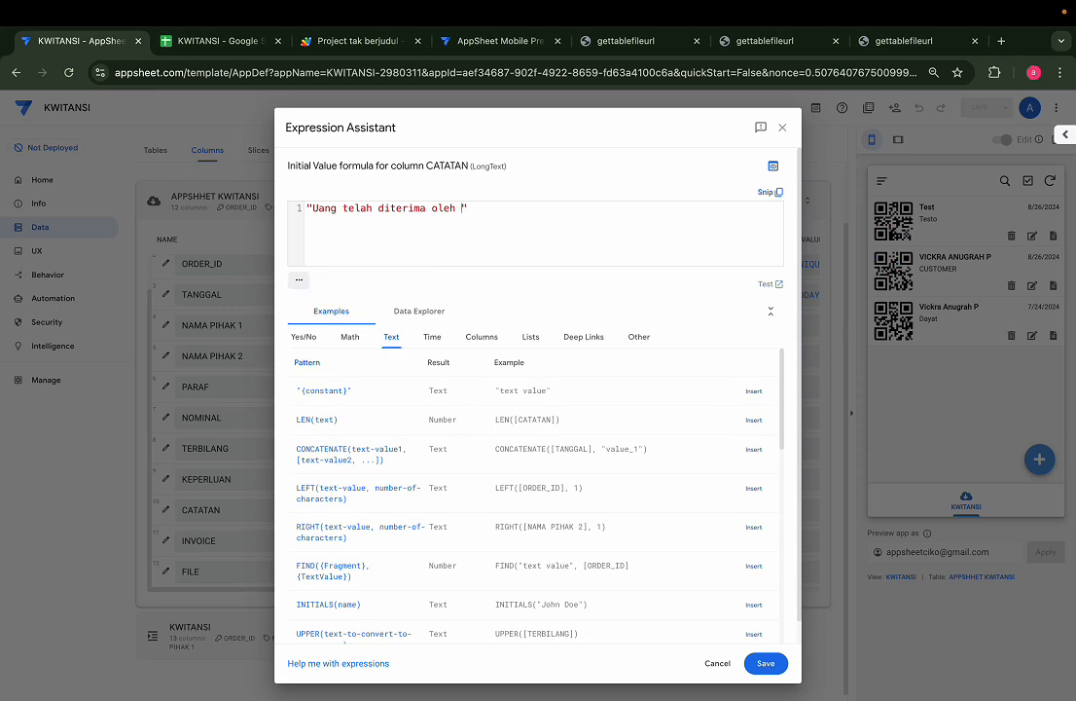
{"action": "key", "text": "Right"}
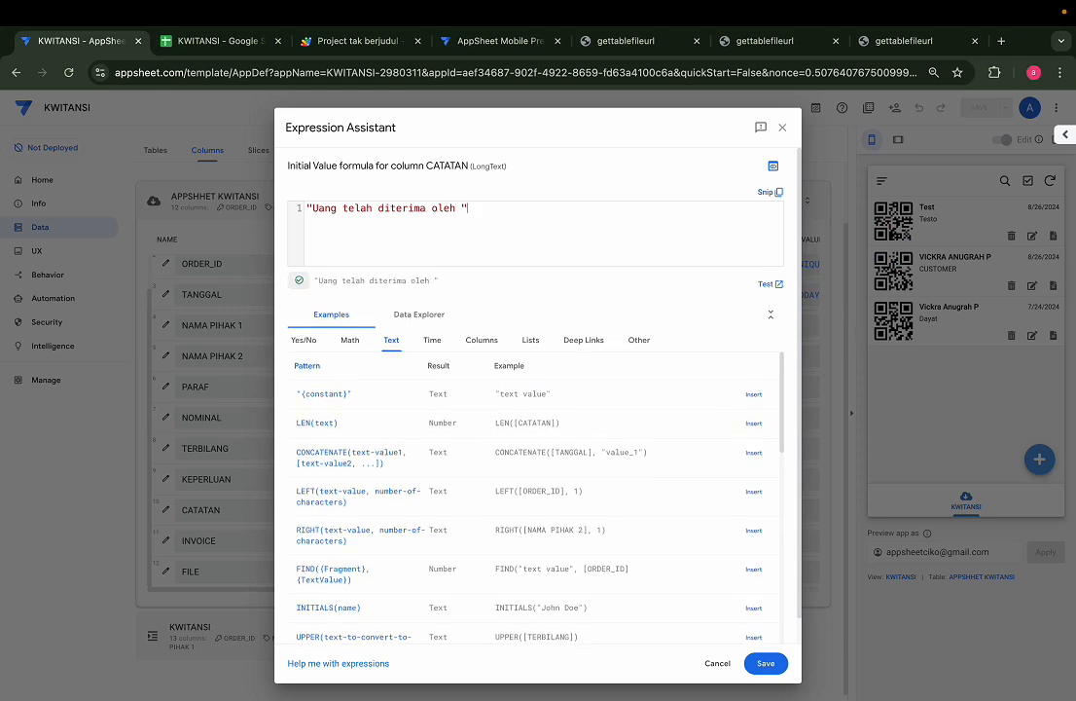
{"action": "type", "text": "&"}
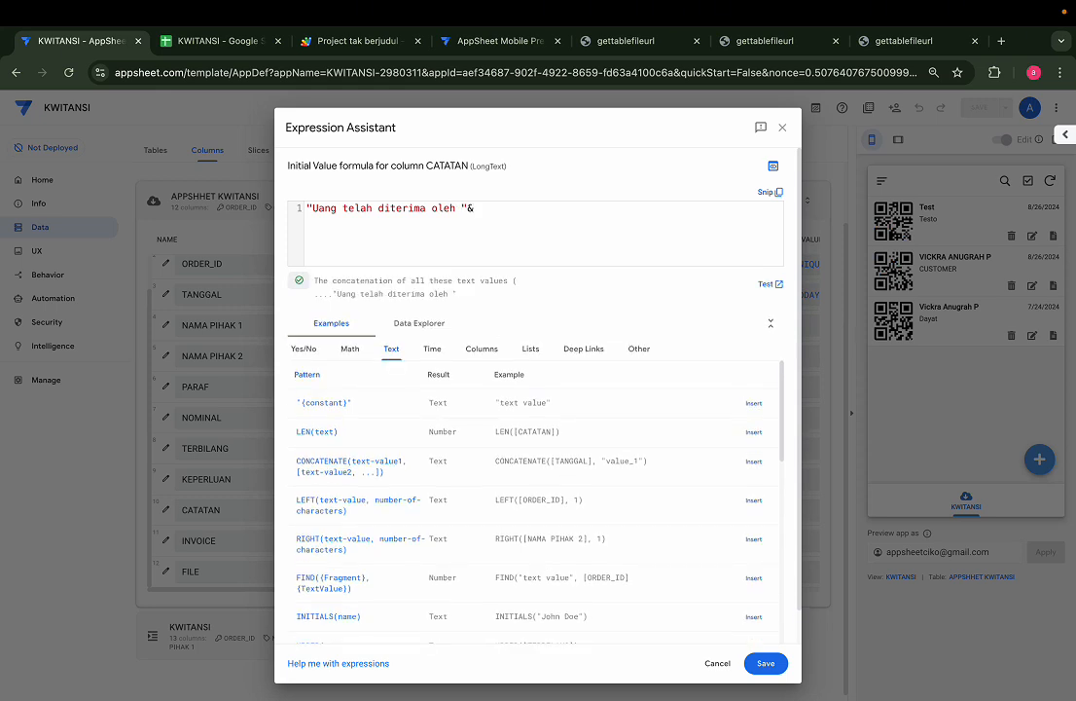
{"action": "type", "text": "[nama"}
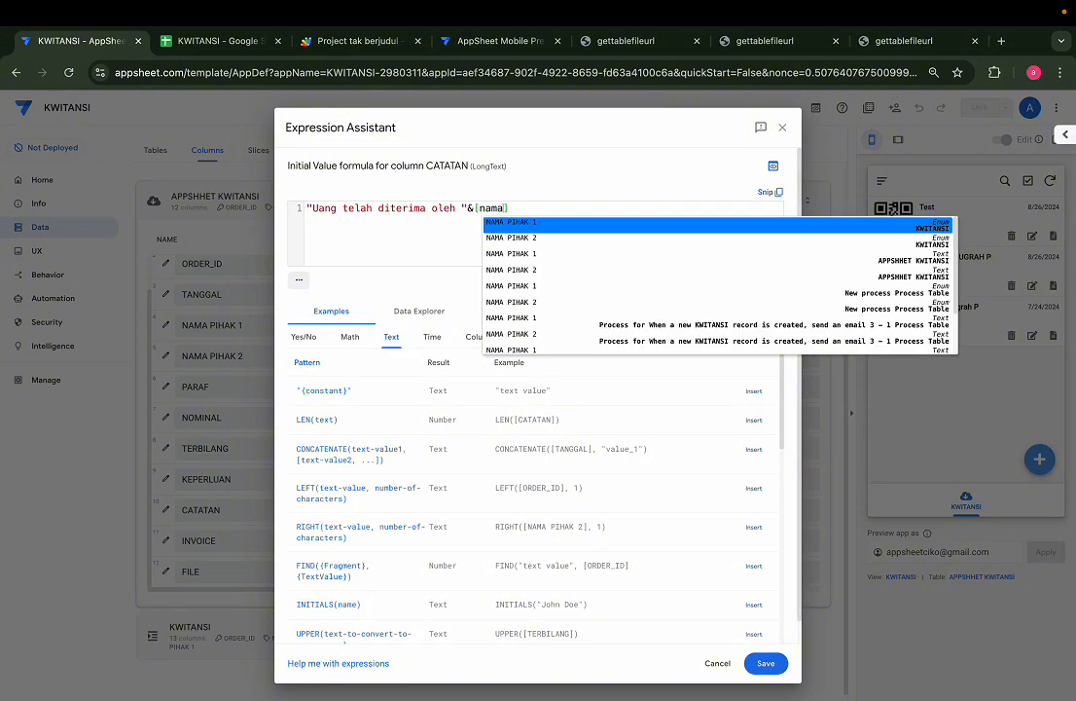
{"action": "key", "text": "Down"}
{"action": "key", "text": "Return"}
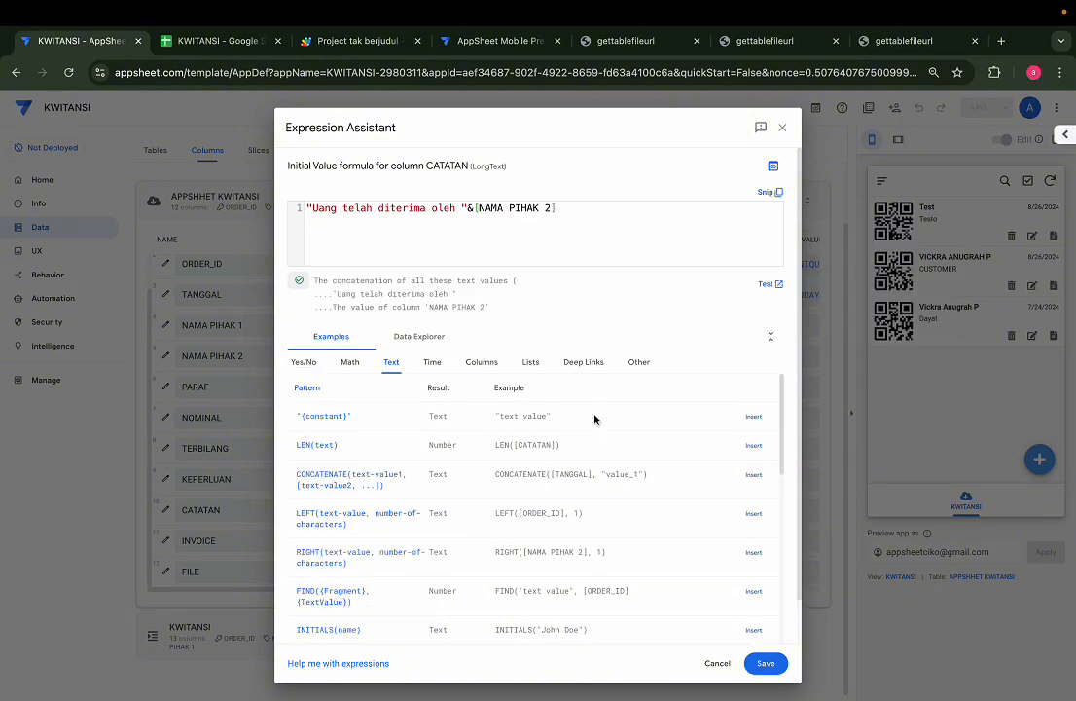
{"action": "left_click", "coordinate": [765, 663]}
{"action": "scroll", "coordinate": [595, 492], "scroll_direction": "left", "scroll_amount": 3}
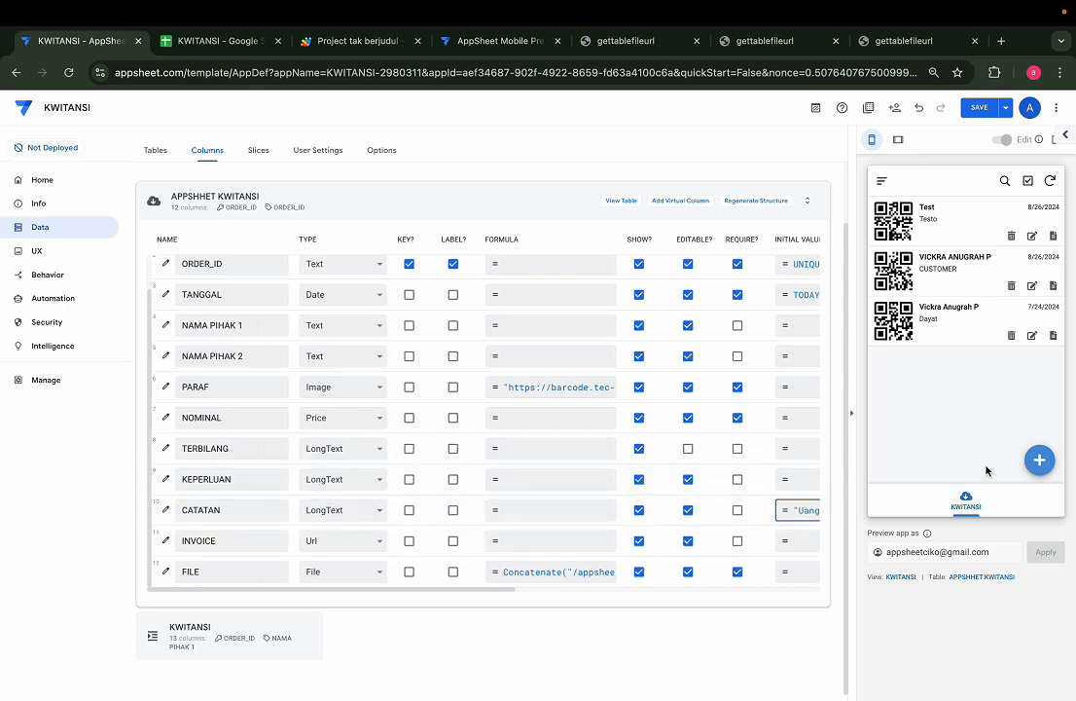
In the tablet preview, start a new KWITANSI record and enter both party names
{"action": "left_click", "coordinate": [899, 138]}
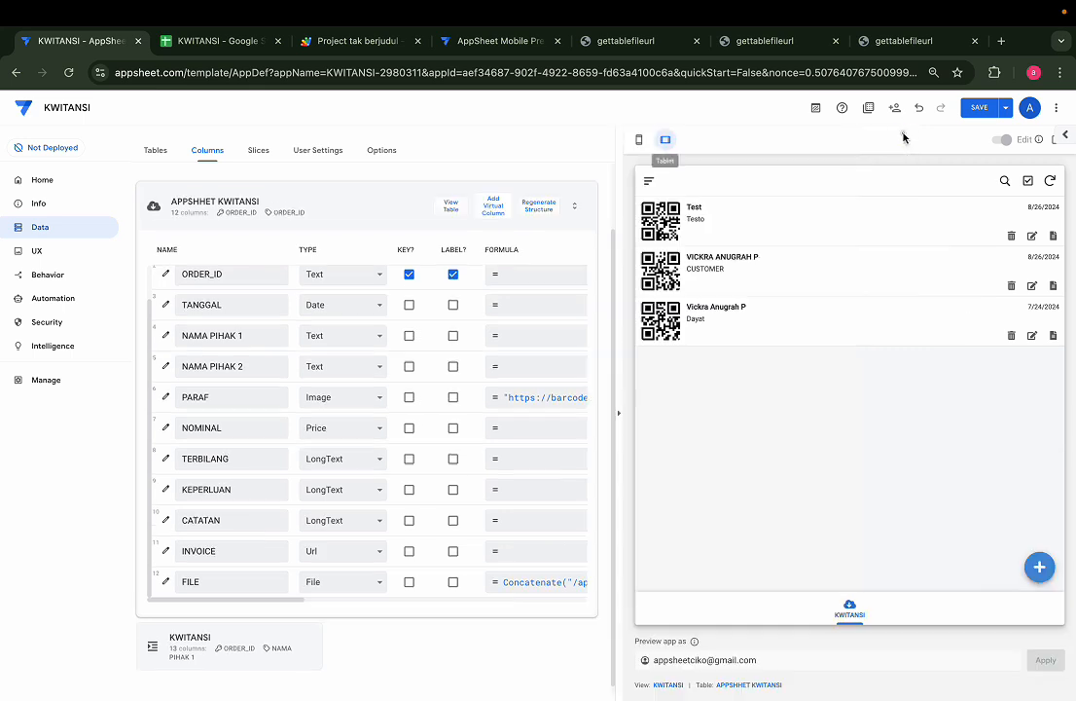
{"action": "left_click", "coordinate": [1039, 567]}
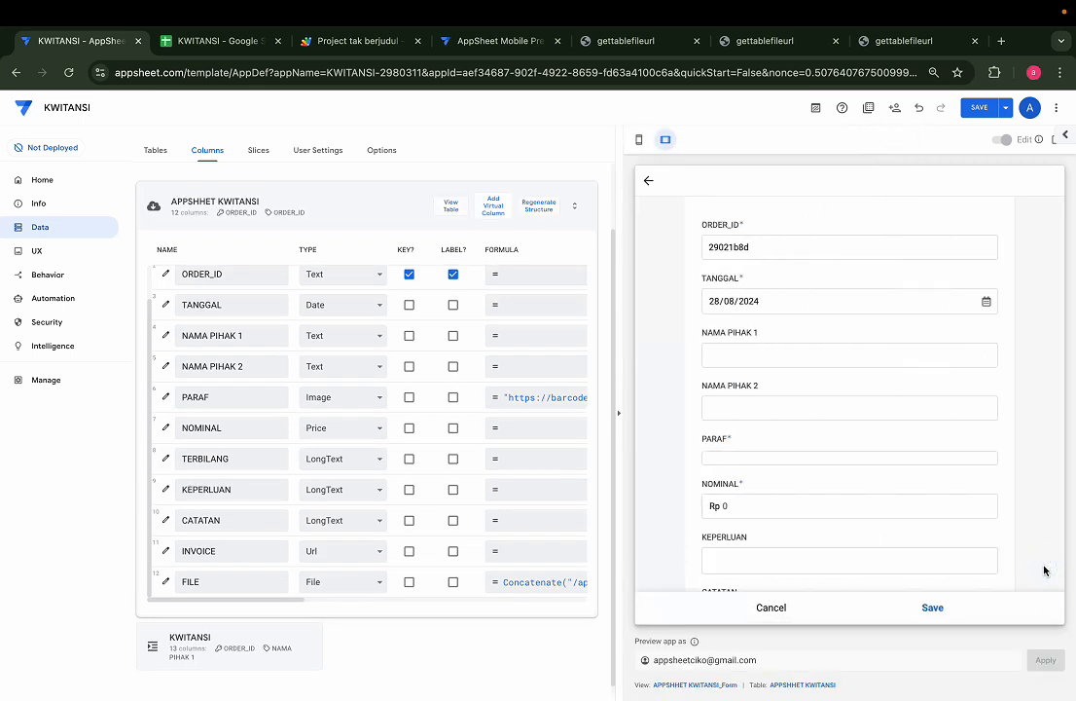
{"action": "left_click", "coordinate": [758, 355]}
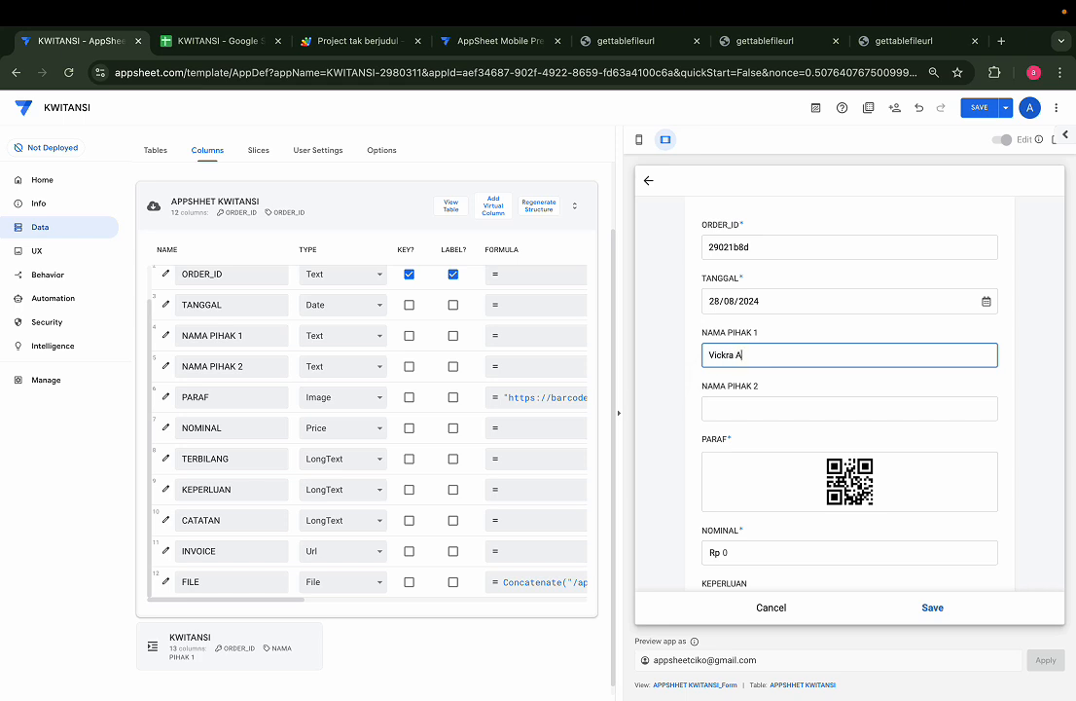
{"action": "key", "text": "Tab"}
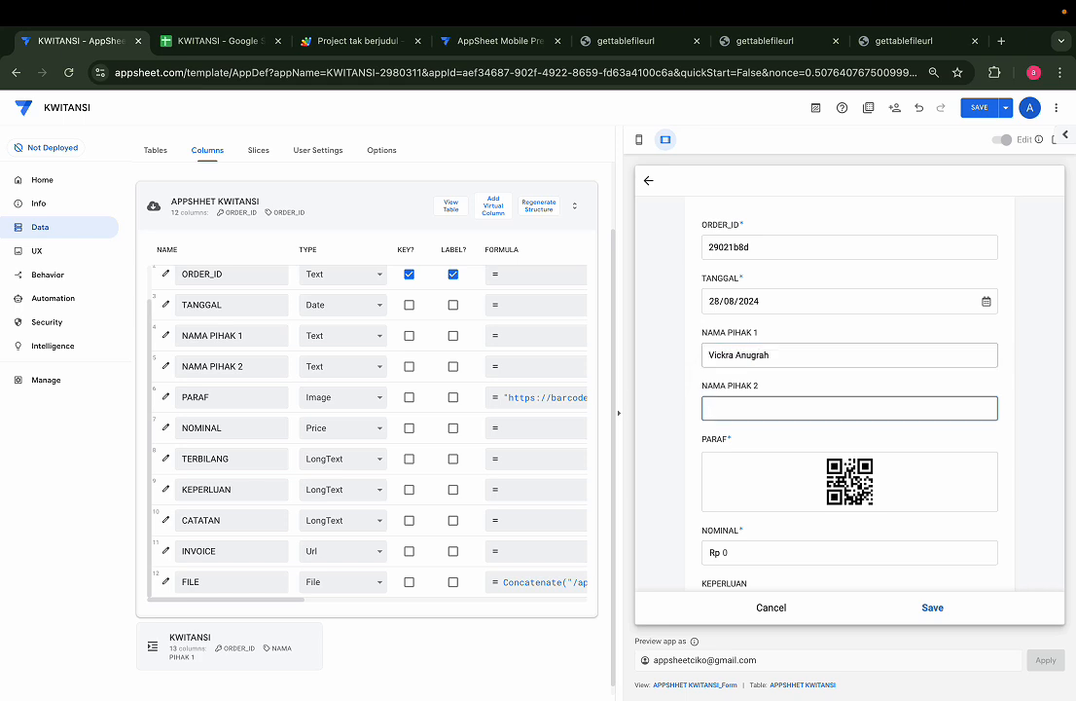
{"action": "key", "text": "Caps_Lock"}
{"action": "left_click", "coordinate": [808, 439]}
{"action": "scroll", "coordinate": [808, 444], "scroll_direction": "down", "scroll_amount": 5}
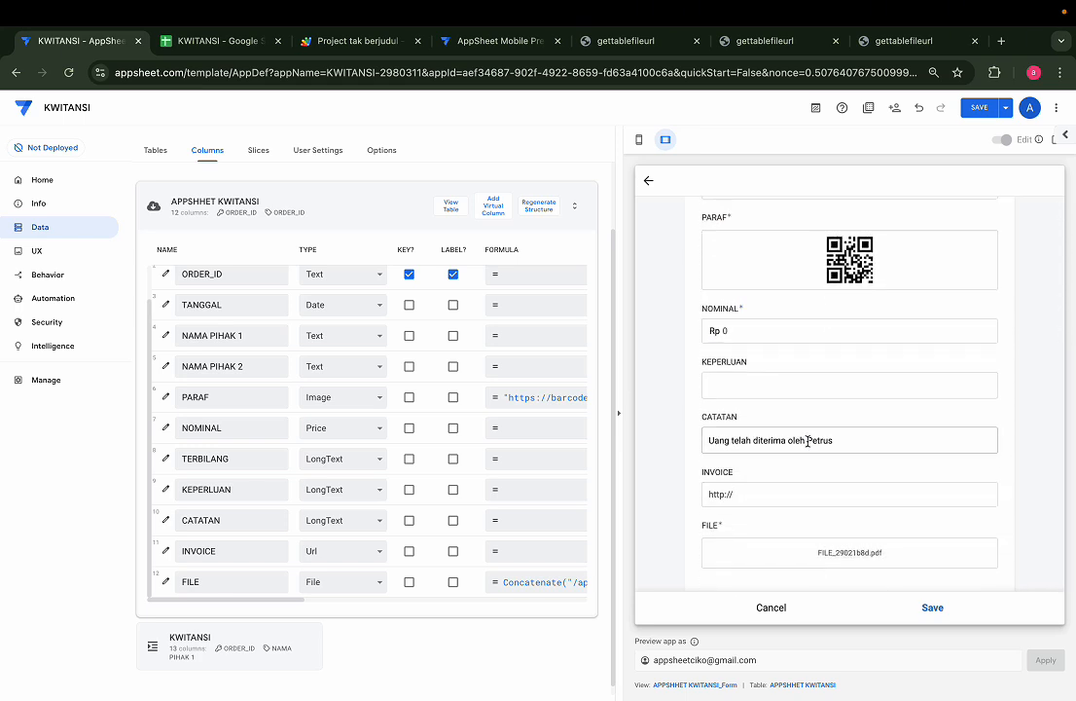
{"action": "scroll", "coordinate": [820, 439], "scroll_direction": "up", "scroll_amount": 5}
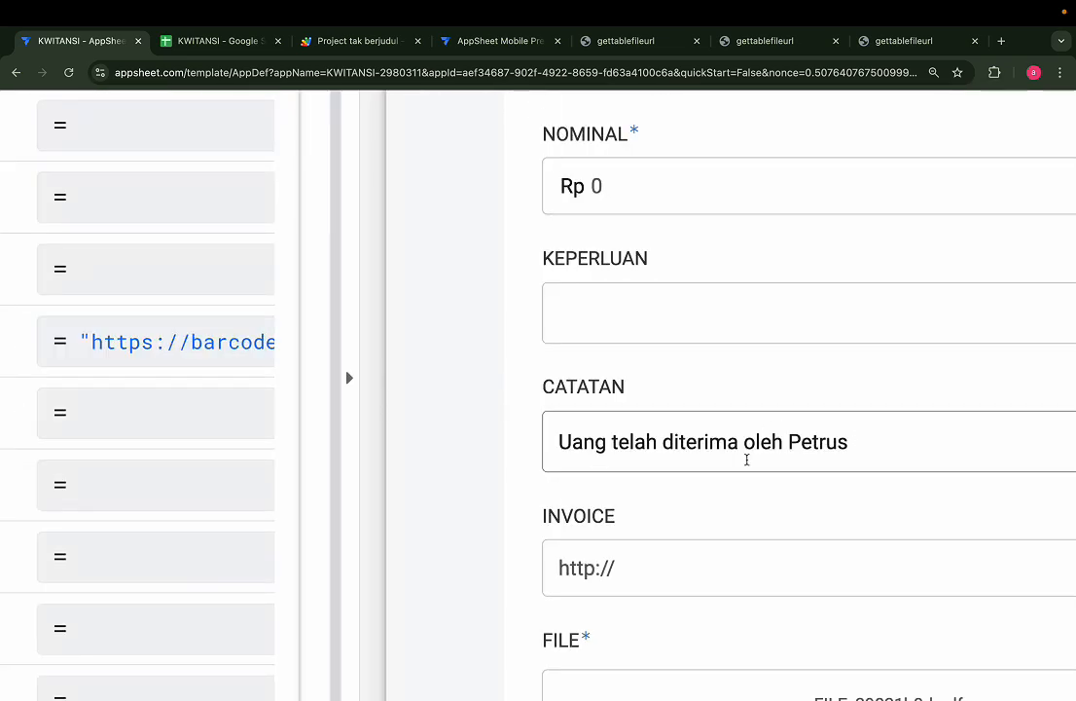
Select the empty KEPERLUAN field and switch the app preview to phone layout
{"action": "left_click", "coordinate": [660, 292]}
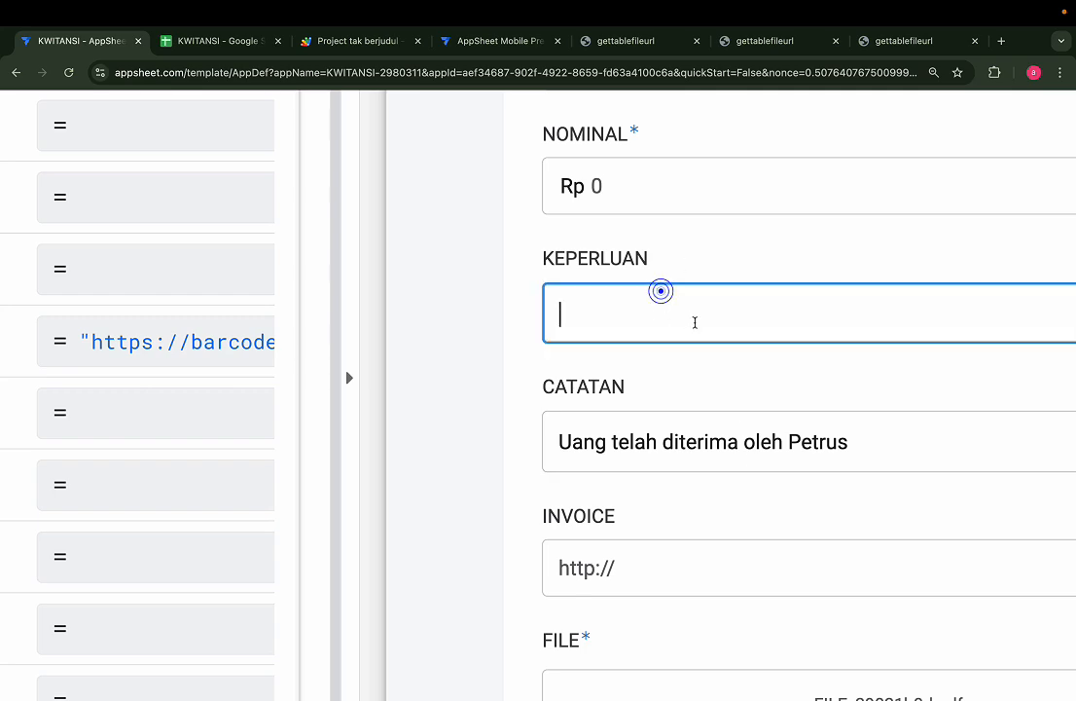
{"action": "scroll", "coordinate": [629, 328], "scroll_direction": "down", "scroll_amount": 5}
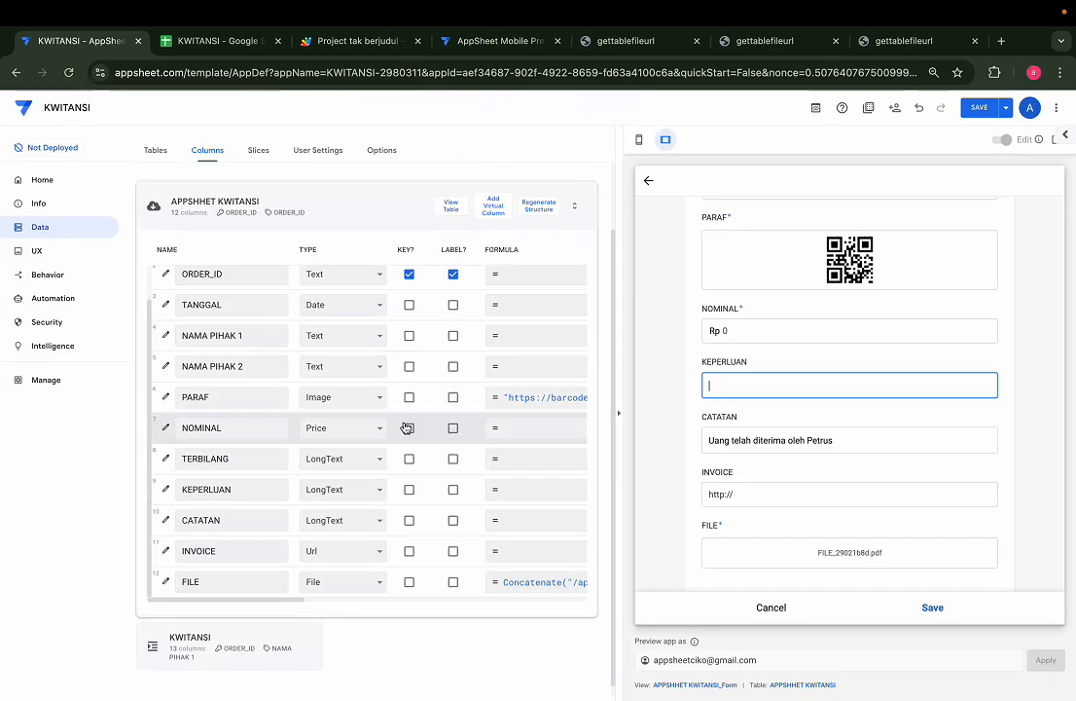
{"action": "left_click", "coordinate": [639, 139]}
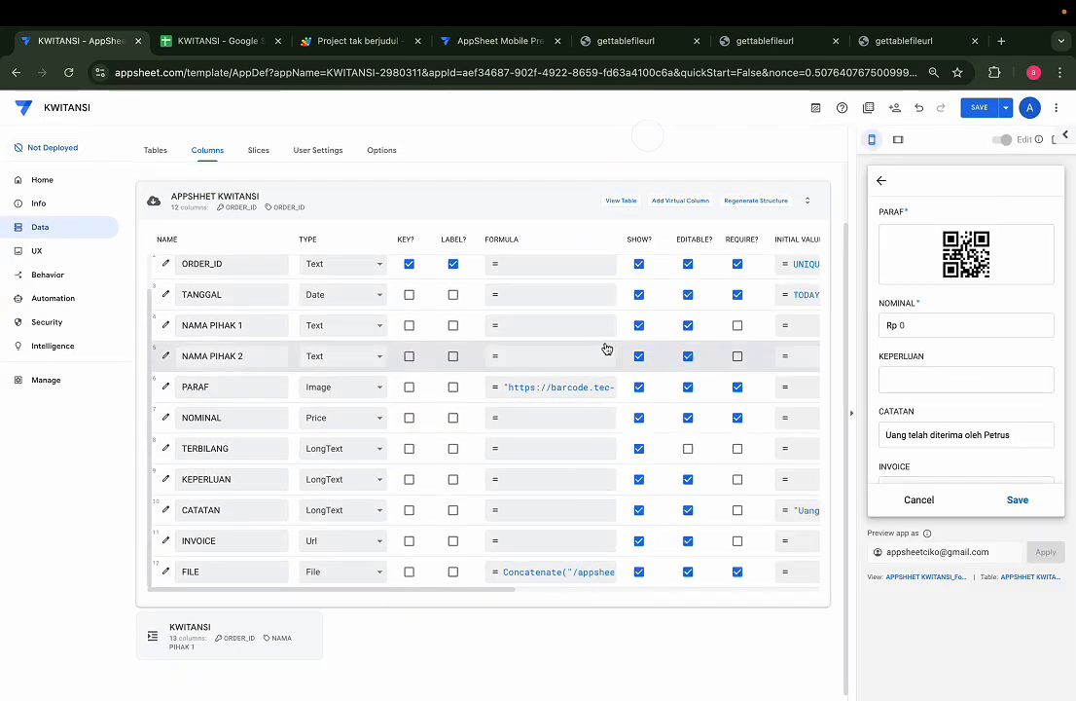
{"action": "scroll", "coordinate": [625, 478], "scroll_direction": "right", "scroll_amount": 1}
{"action": "scroll", "coordinate": [625, 479], "scroll_direction": "left", "scroll_amount": 1}
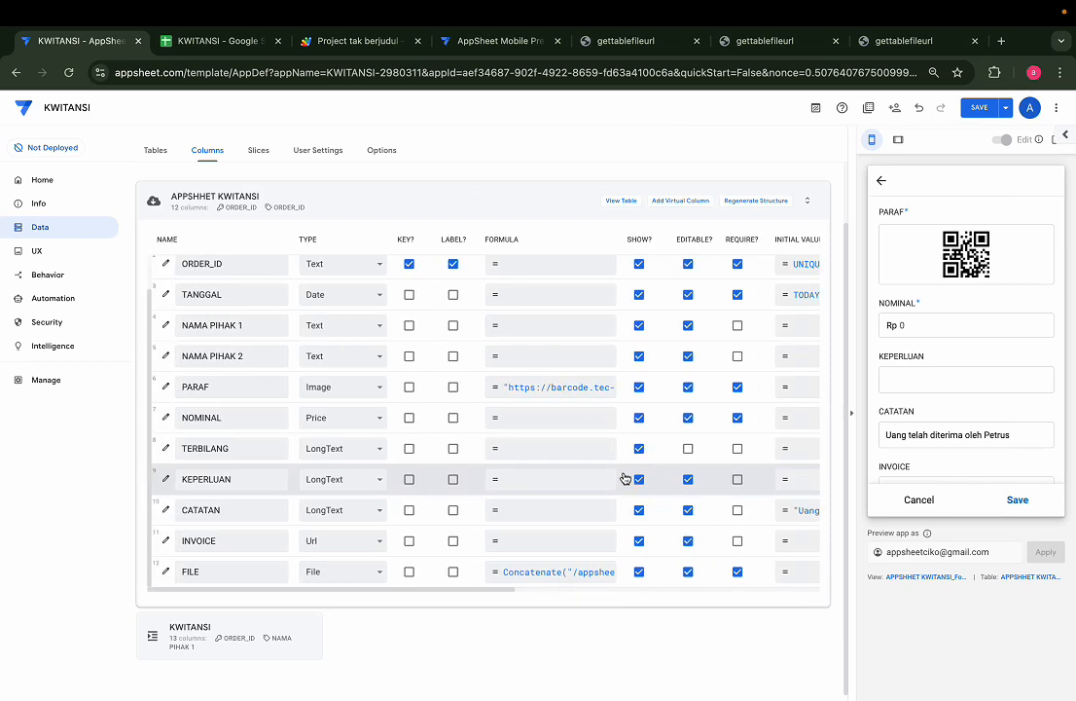
{"action": "scroll", "coordinate": [624, 478], "scroll_direction": "right", "scroll_amount": 3}
Set KEPERLUAN's initial value to "Pembayaran pembuatan aplikasi appsheet untuk kebutuhan" and save it
{"action": "left_click", "coordinate": [743, 485]}
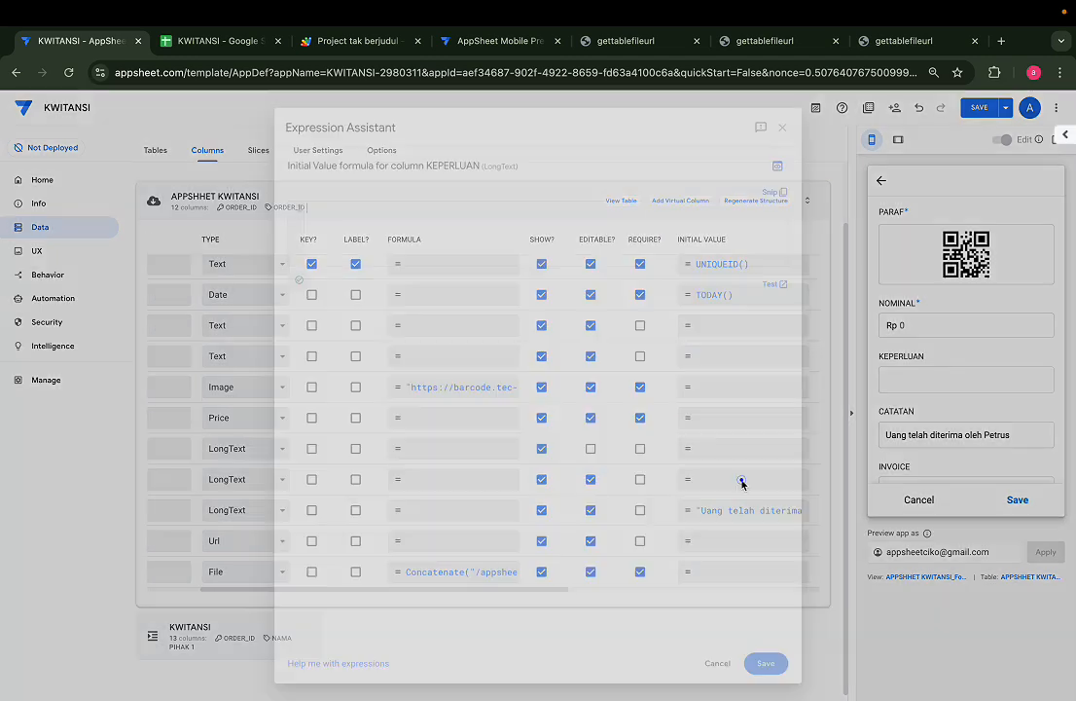
{"action": "type", "text": "\""}
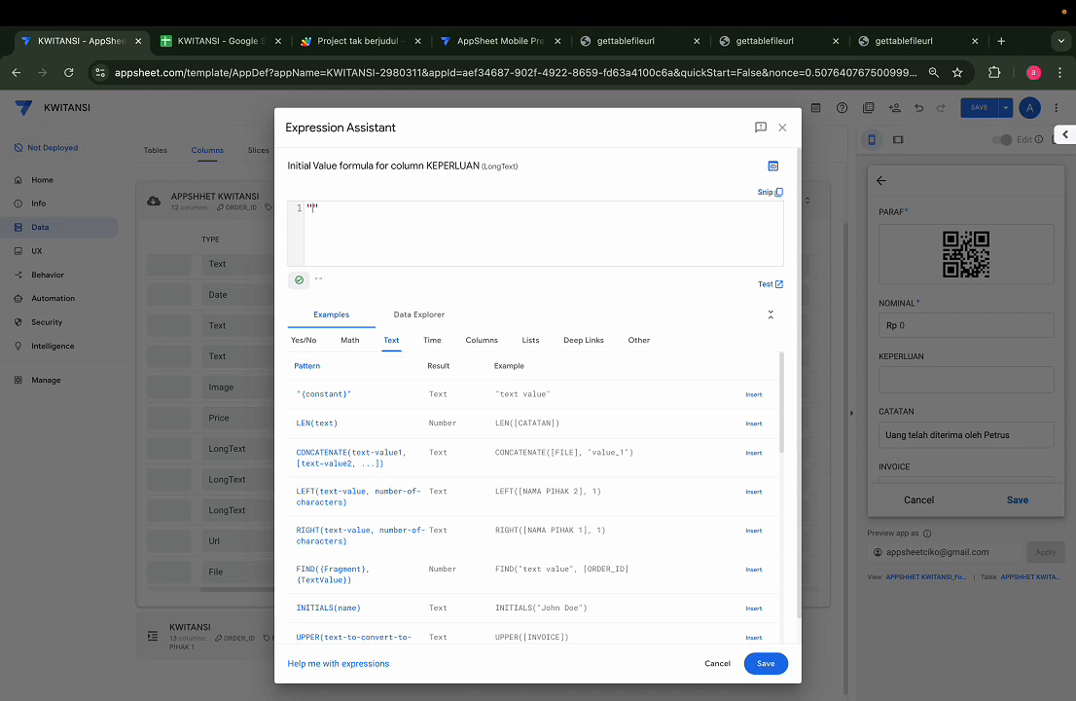
{"action": "type", "text": "Pembayaran"}
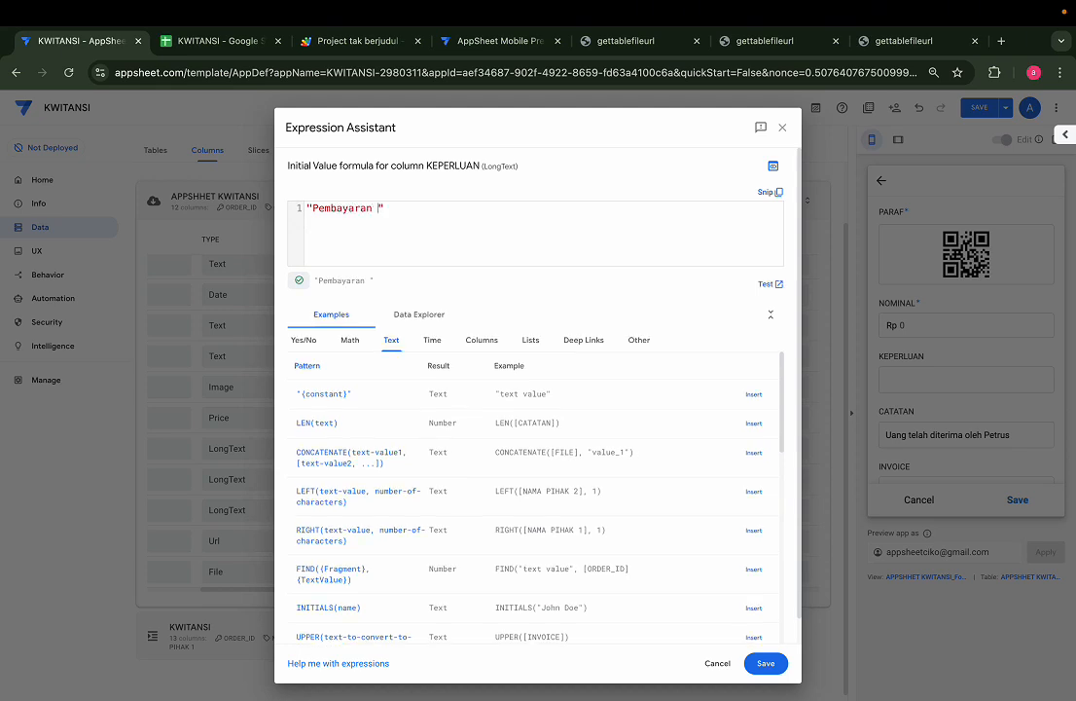
{"action": "type", "text": " pembuatan aplikasi"}
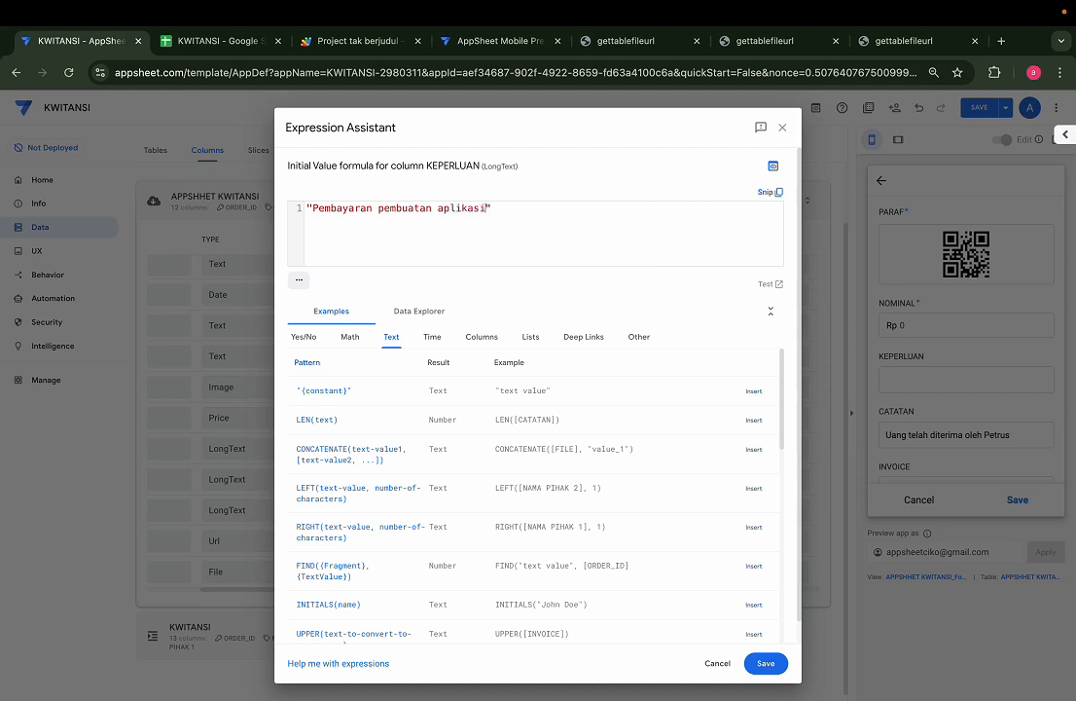
{"action": "type", "text": " appshe"}
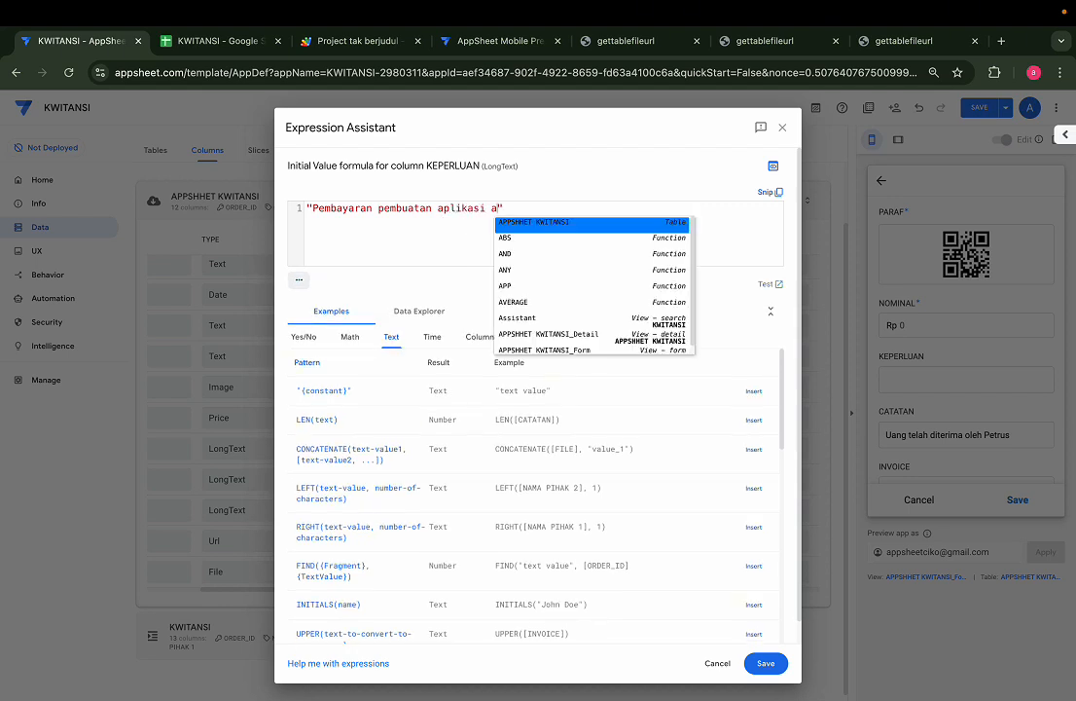
{"action": "type", "text": "et"}
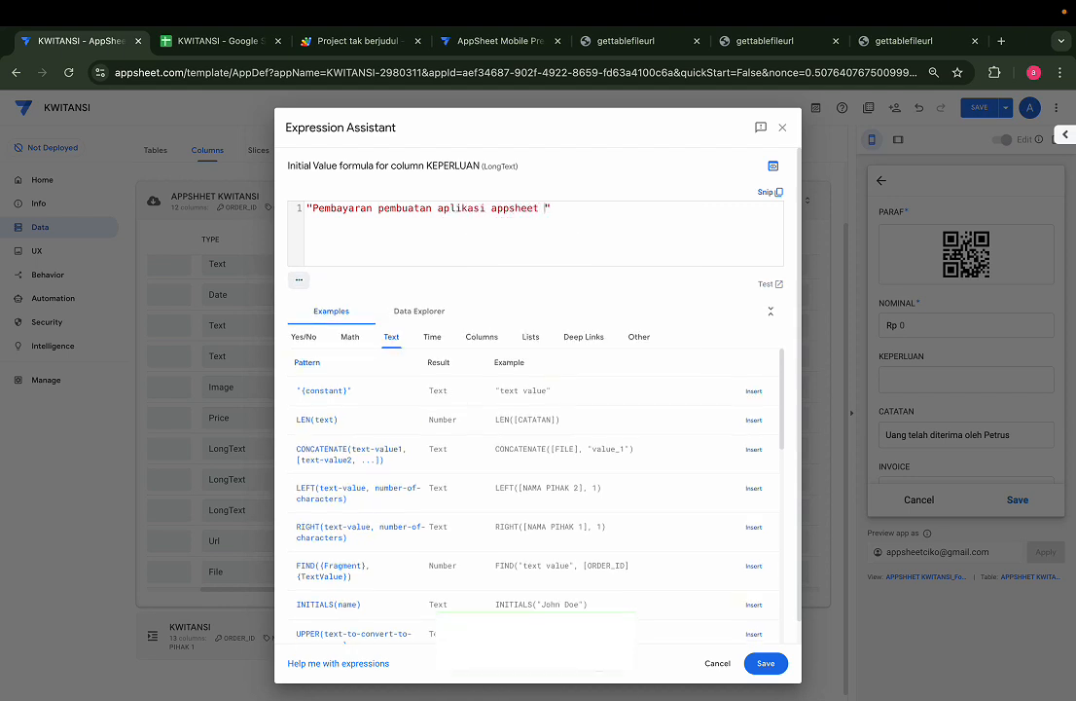
{"action": "type", "text": " untuk kebutuhan"}
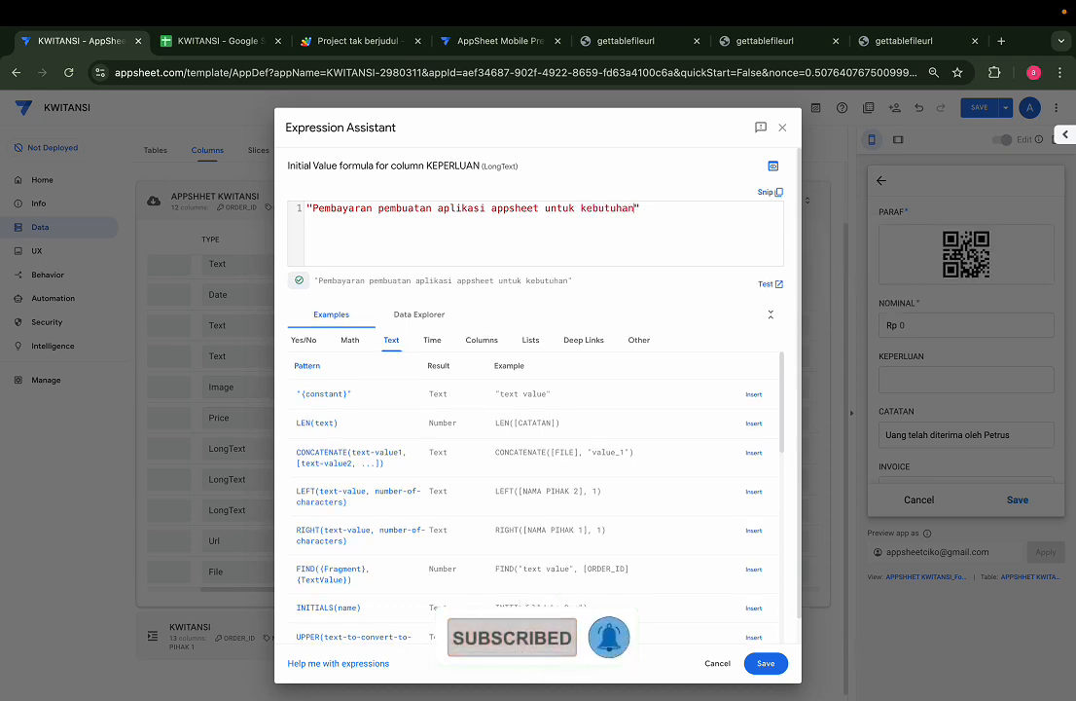
{"action": "left_click", "coordinate": [766, 663]}
Check that the preview form shows the KEPERLUAN text prefilled
{"action": "scroll", "coordinate": [968, 435], "scroll_direction": "down", "scroll_amount": 8}
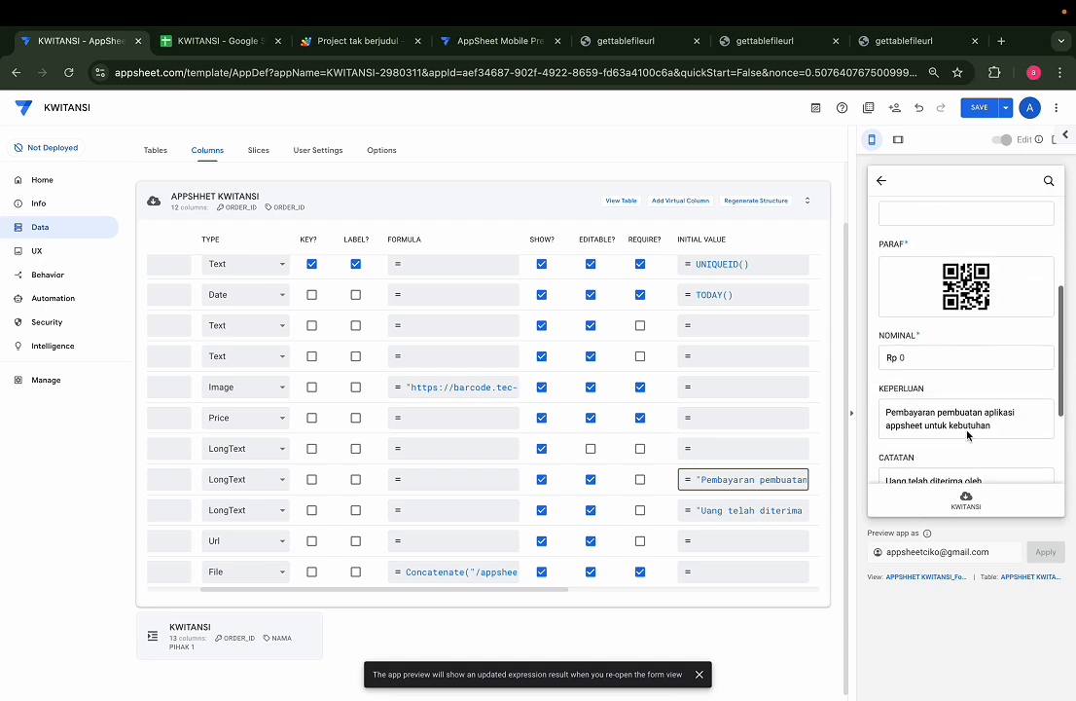
{"action": "left_click", "coordinate": [1000, 290]}
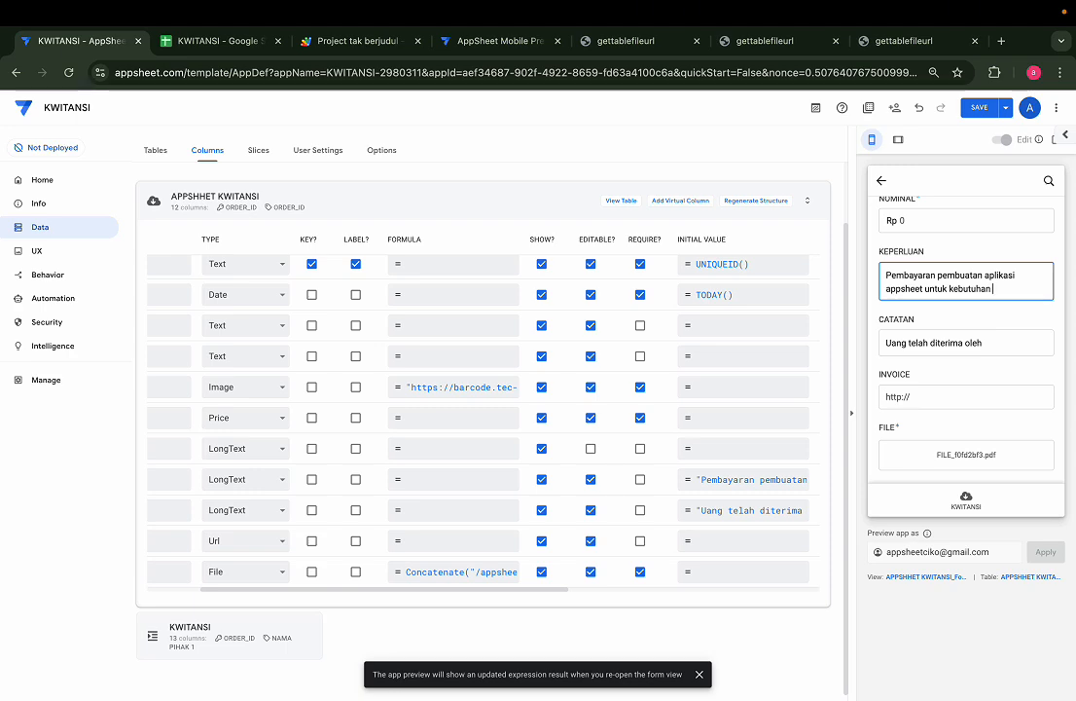
{"action": "scroll", "coordinate": [917, 337], "scroll_direction": "up", "scroll_amount": 5}
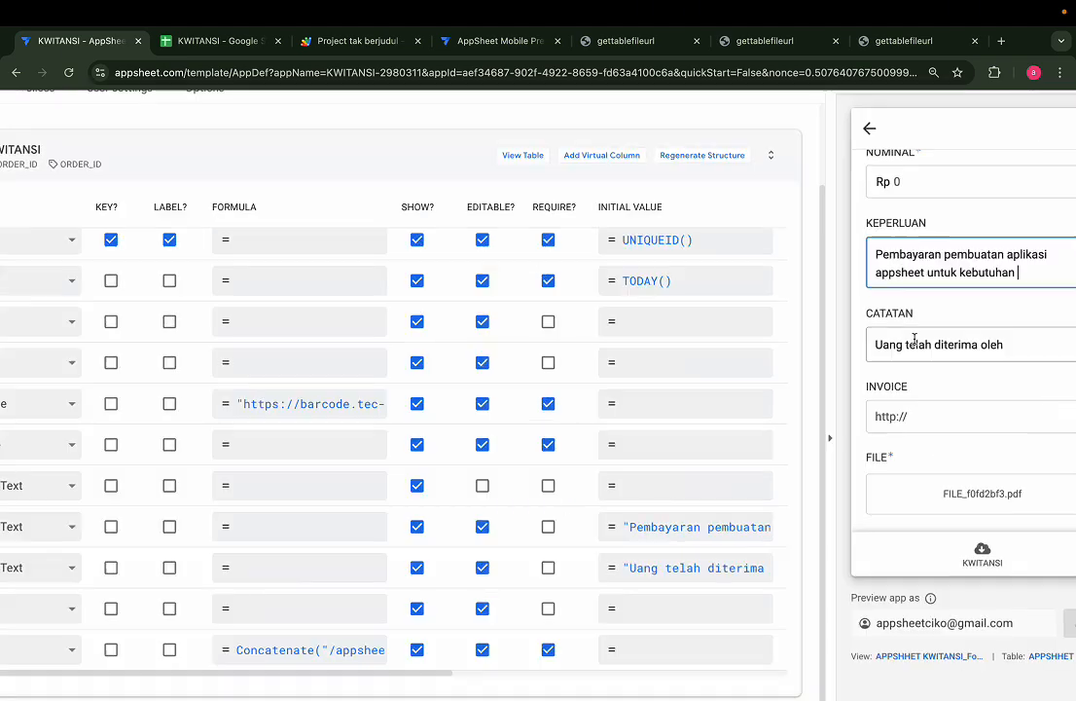
{"action": "scroll", "coordinate": [913, 339], "scroll_direction": "right", "scroll_amount": 6}
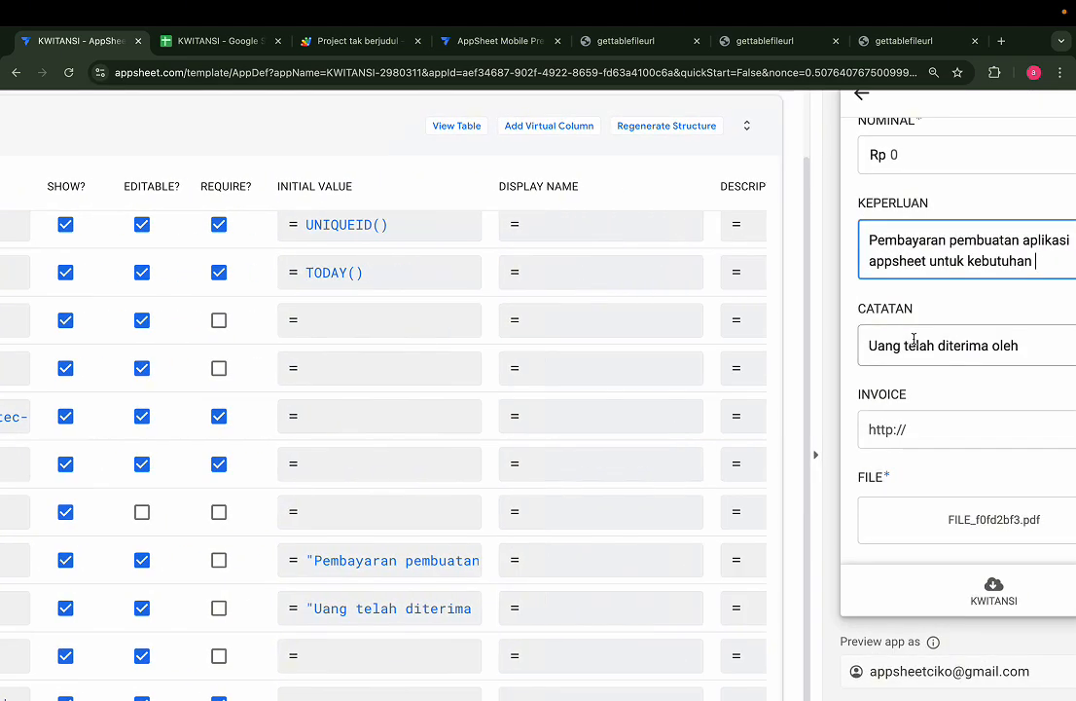
{"action": "scroll", "coordinate": [1027, 385], "scroll_direction": "right", "scroll_amount": 3}
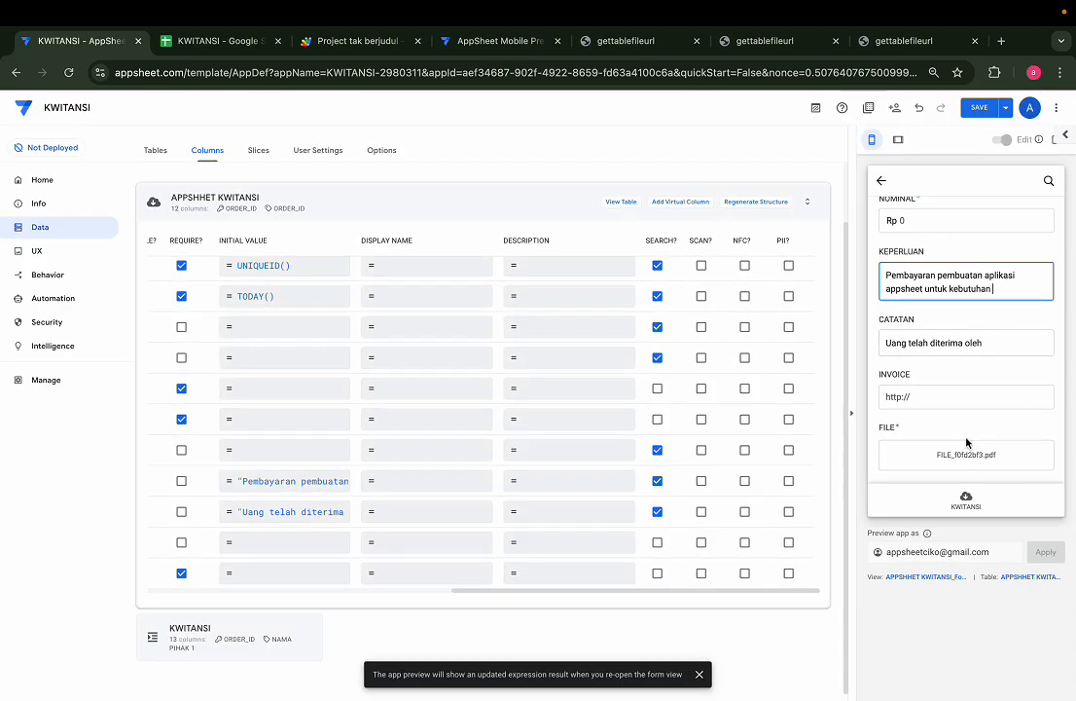
{"action": "scroll", "coordinate": [966, 443], "scroll_direction": "up", "scroll_amount": 2}
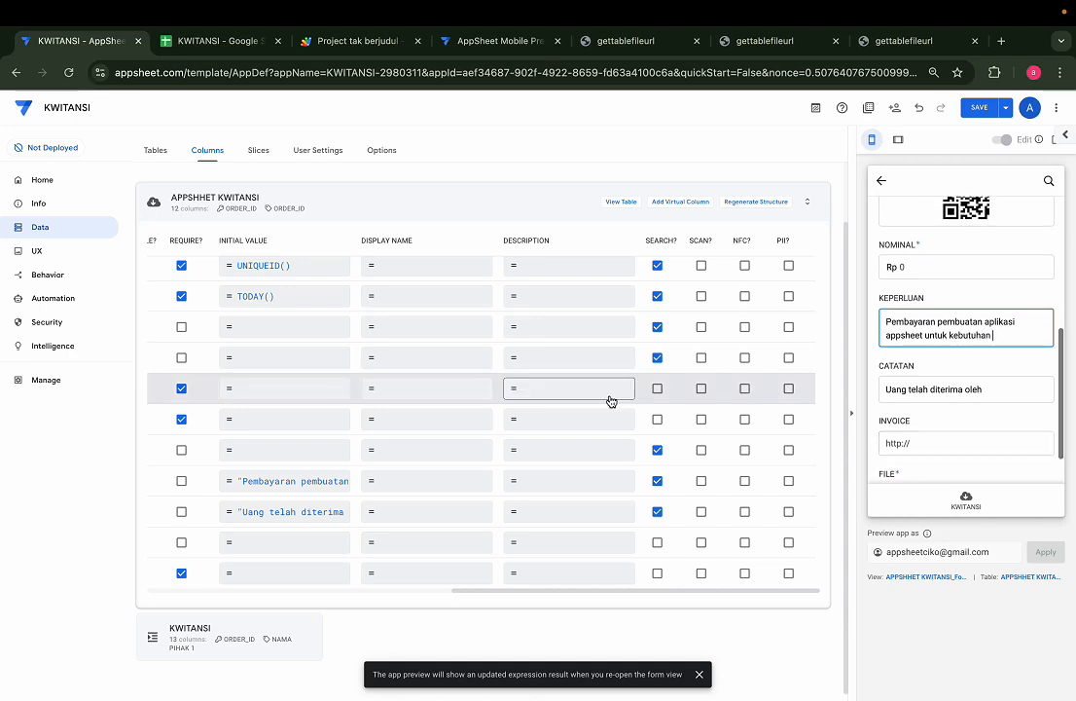
{"action": "scroll", "coordinate": [610, 400], "scroll_direction": "left", "scroll_amount": 10}
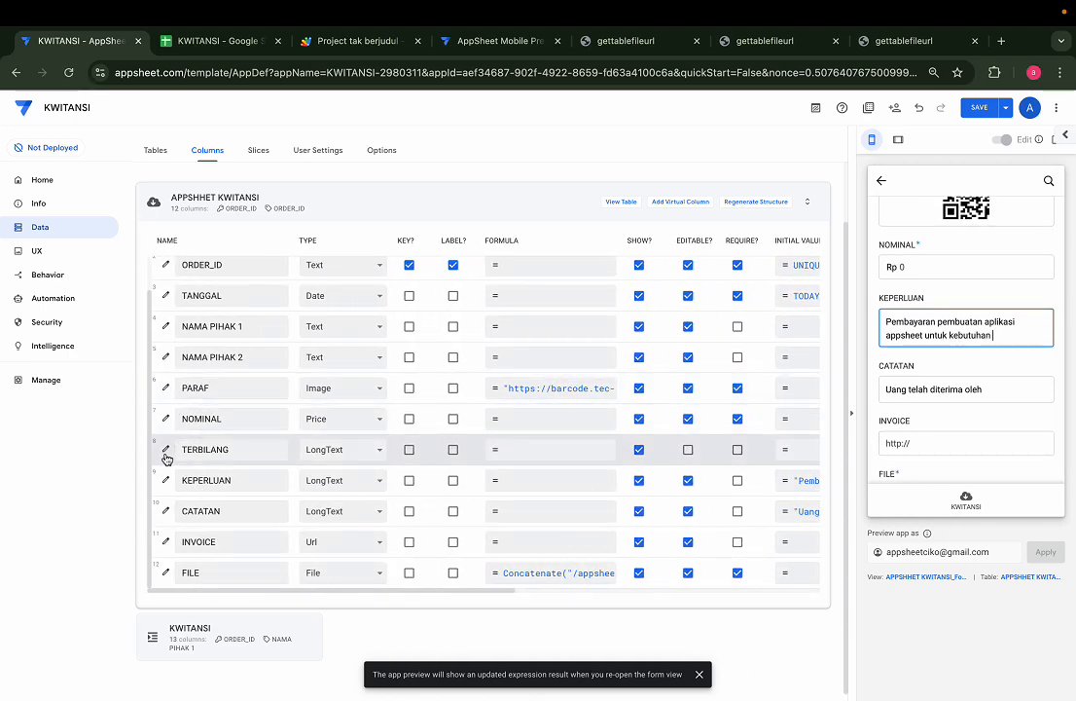
Open TERBILANG's settings, expand Auto Compute, and inspect its terbilang spreadsheet formula ending in "Rupiah"
{"action": "scroll", "coordinate": [167, 457], "scroll_direction": "up", "scroll_amount": 2}
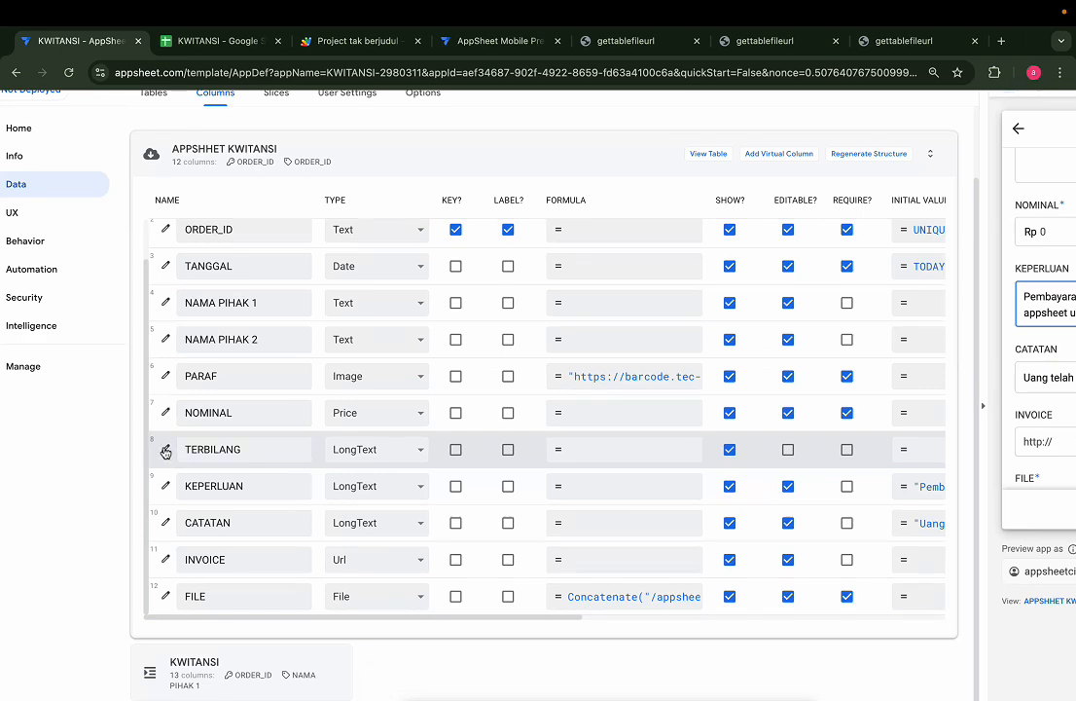
{"action": "left_click", "coordinate": [166, 450]}
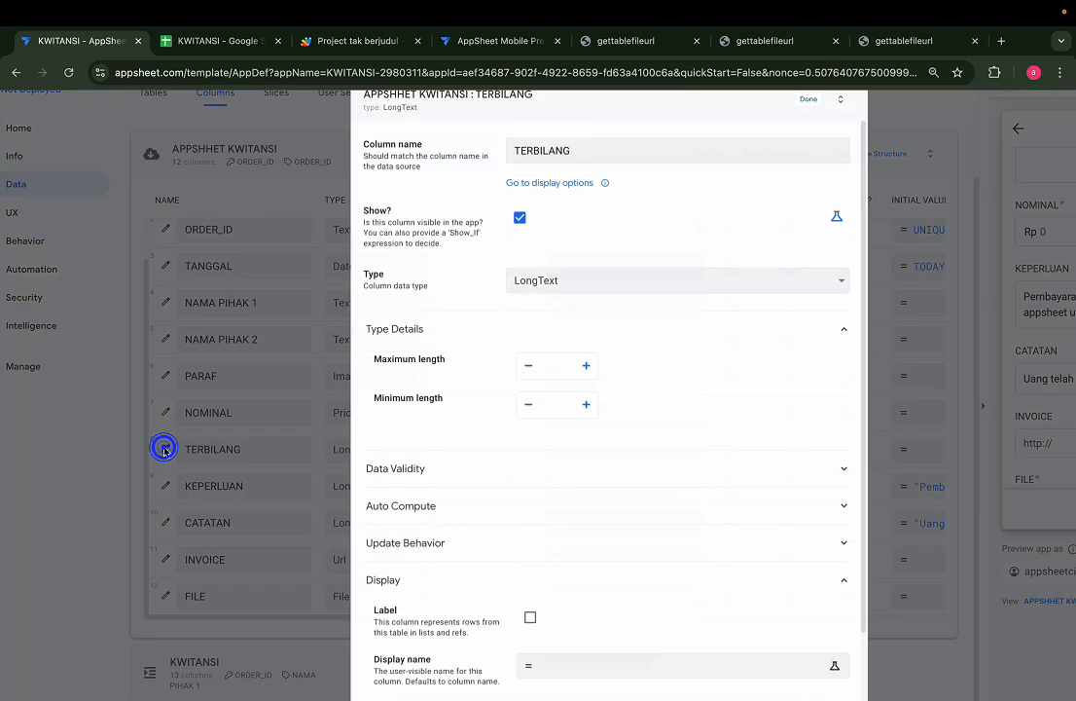
{"action": "left_click", "coordinate": [545, 505]}
{"action": "scroll", "coordinate": [546, 505], "scroll_direction": "down", "scroll_amount": 1}
{"action": "scroll", "coordinate": [546, 505], "scroll_direction": "down", "scroll_amount": 2}
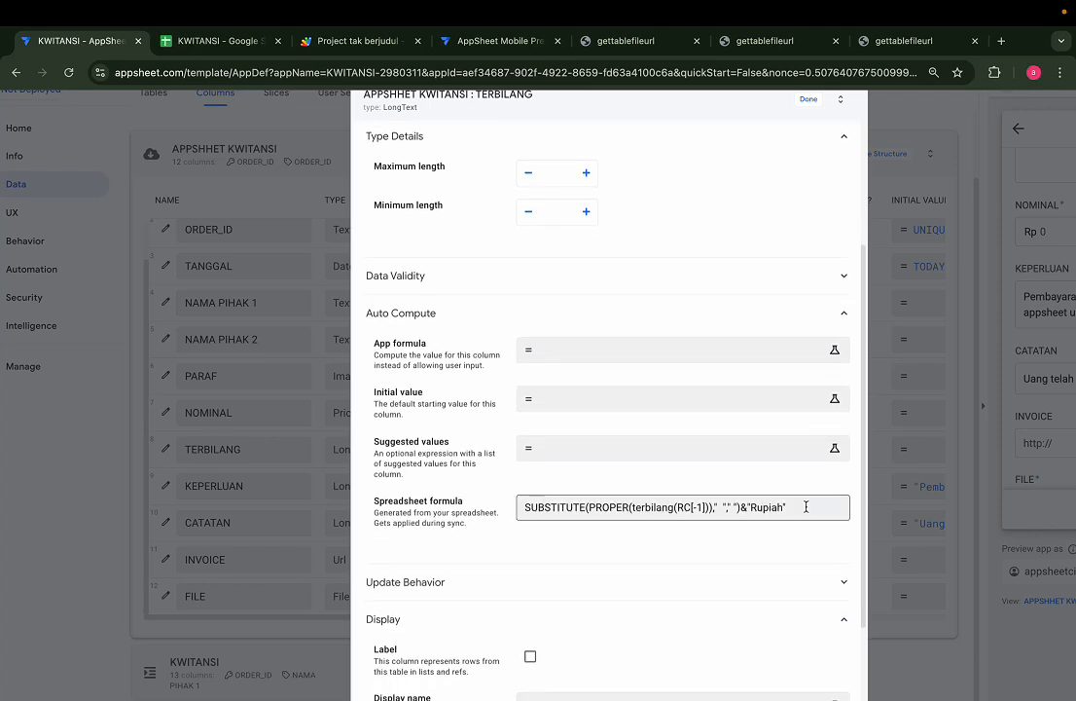
{"action": "left_click_drag", "start_coordinate": [805, 507], "coordinate": [516, 507]}
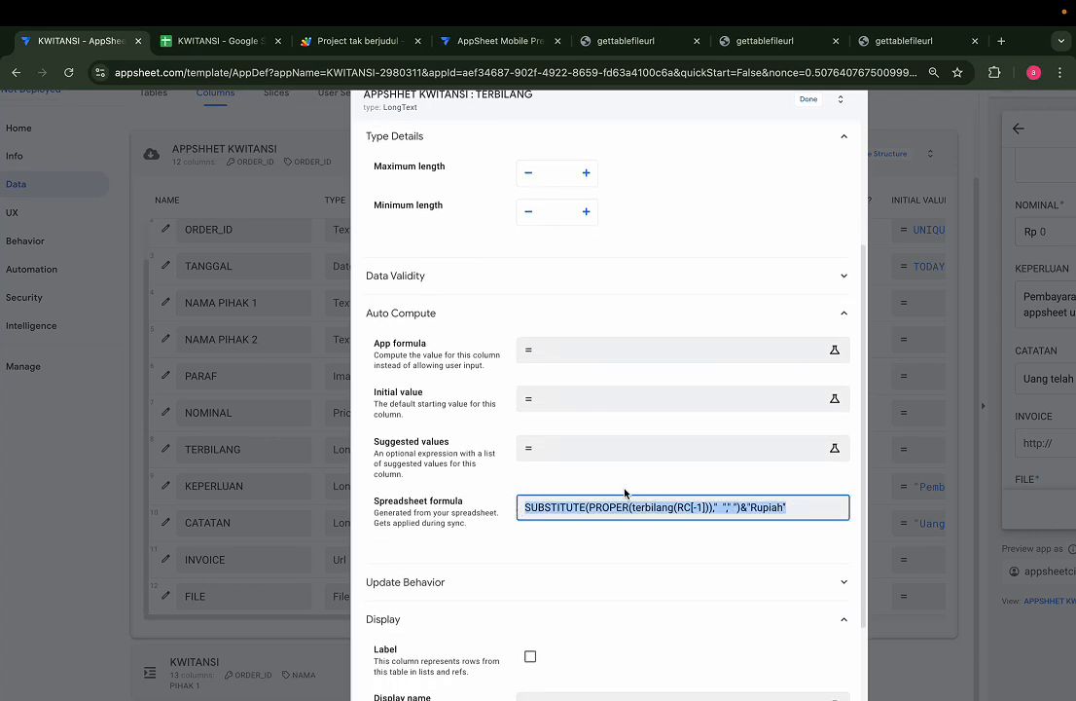
{"action": "scroll", "coordinate": [633, 494], "scroll_direction": "up", "scroll_amount": 3}
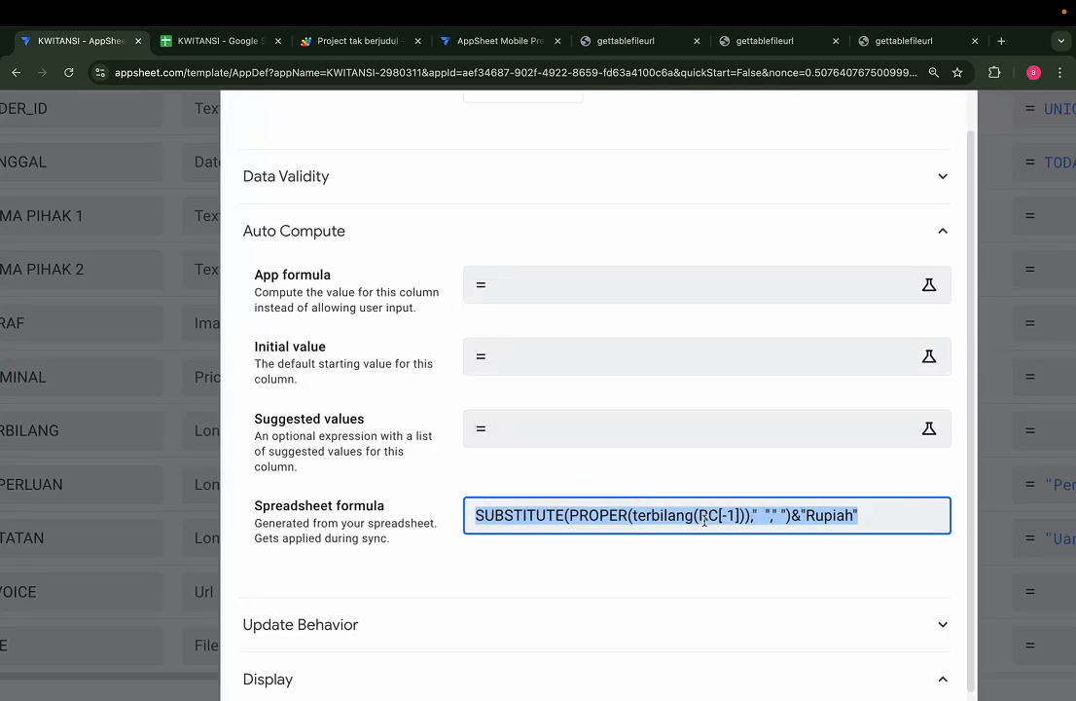
{"action": "left_click", "coordinate": [761, 515]}
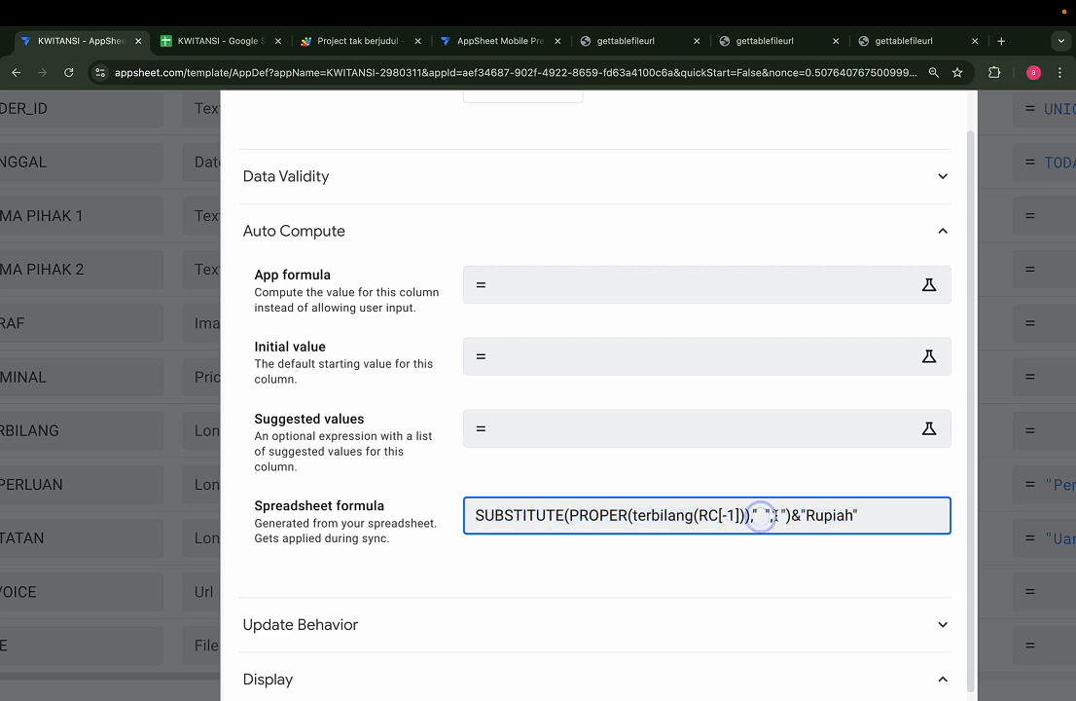
{"action": "left_click", "coordinate": [878, 519]}
In the KWITANSI sheet, re-commit G2's SUBSTITUTE/PROPER/terbilang formula showing Lima Ratus Ribu Rupiah
{"action": "left_click", "coordinate": [222, 41]}
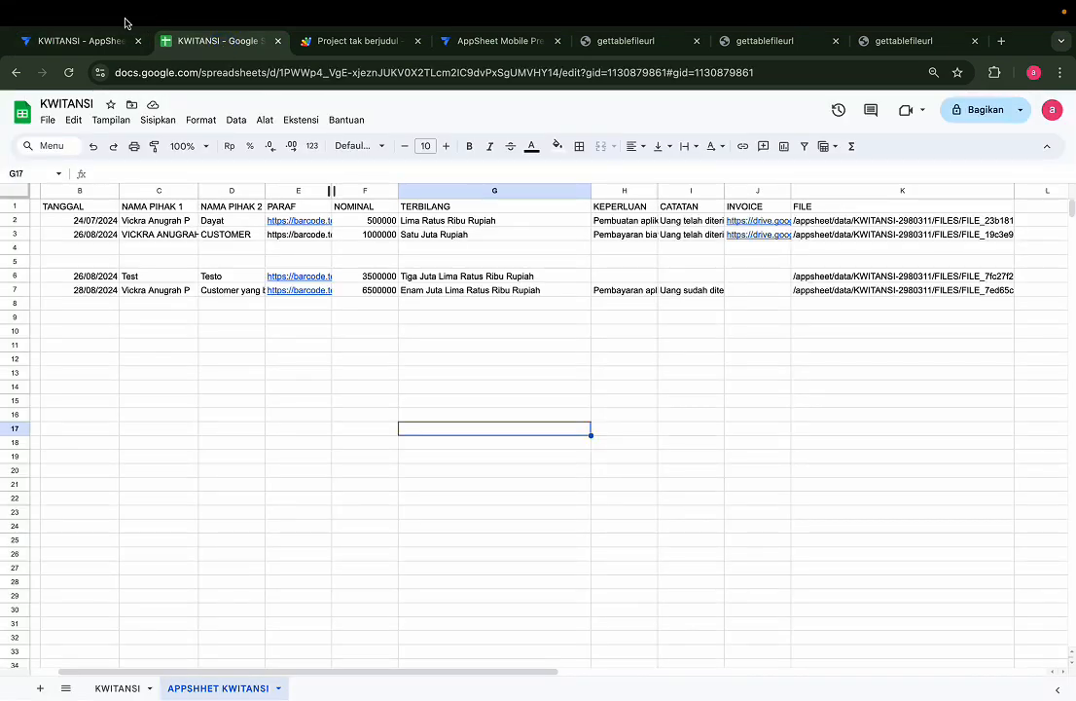
{"action": "left_click", "coordinate": [444, 220]}
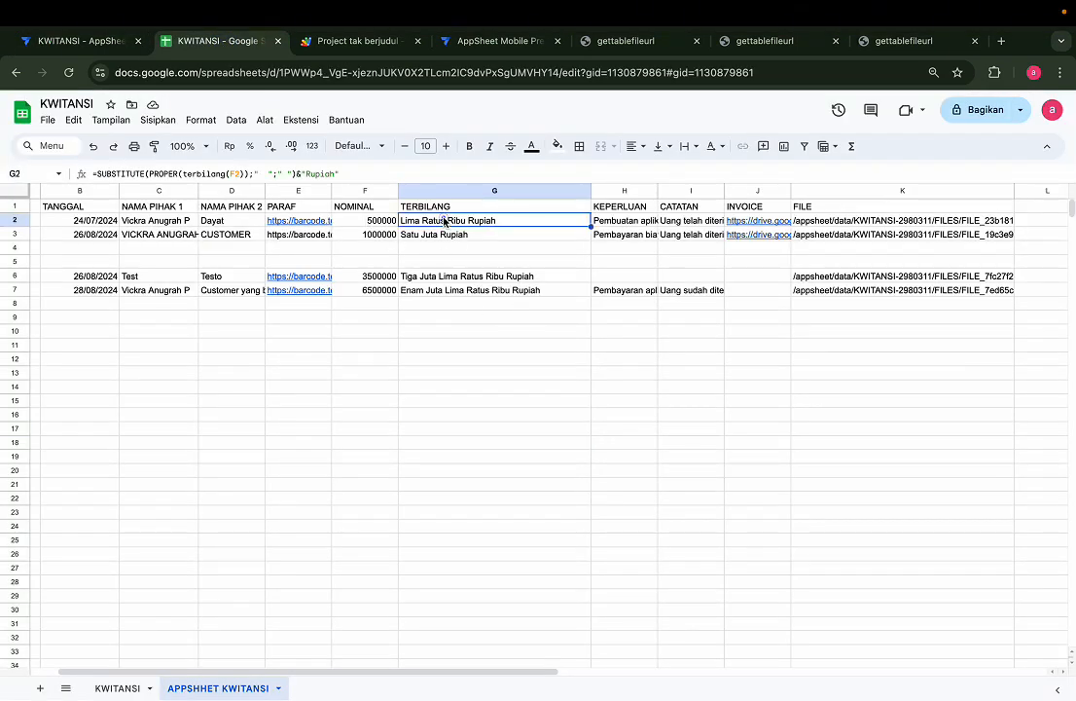
{"action": "left_click", "coordinate": [359, 171]}
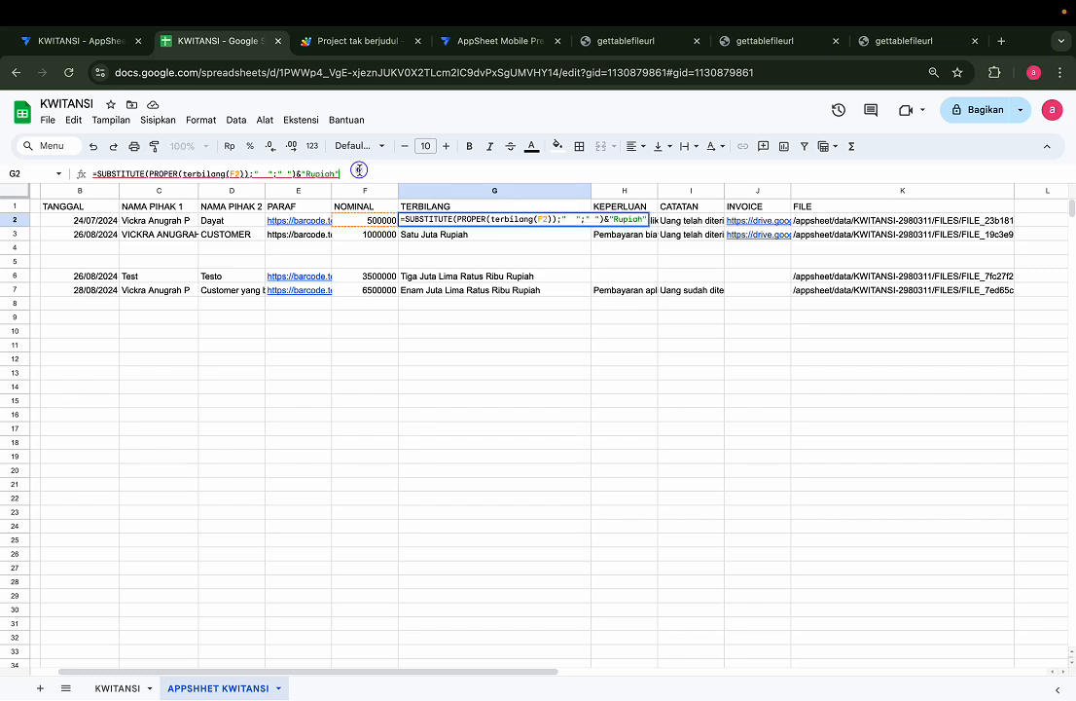
{"action": "key", "text": "ctrl+a"}
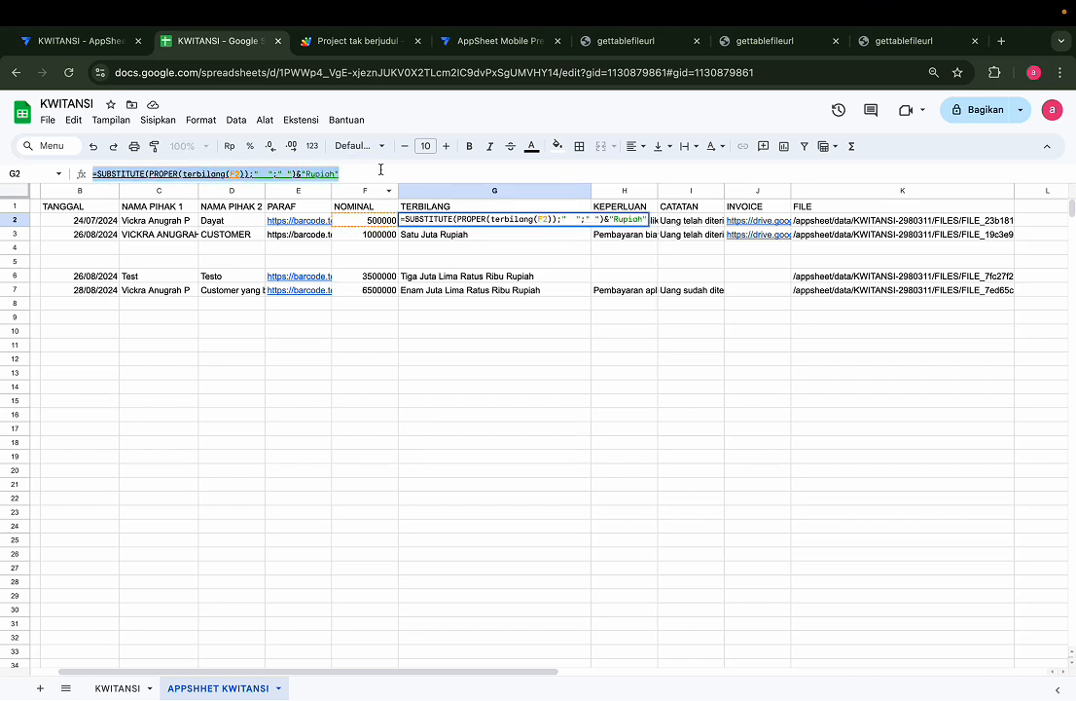
{"action": "key", "text": "Return"}
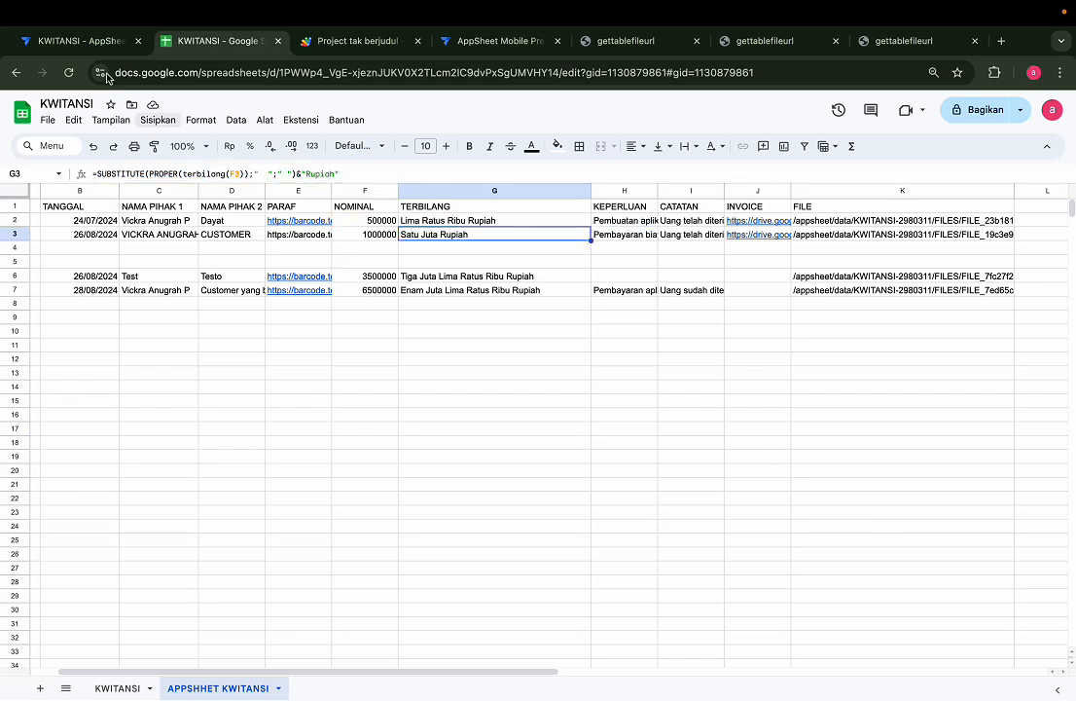
Back in AppSheet, close the TERBILANG column editor
{"action": "left_click", "coordinate": [73, 40]}
{"action": "scroll", "coordinate": [369, 282], "scroll_direction": "down", "scroll_amount": 5}
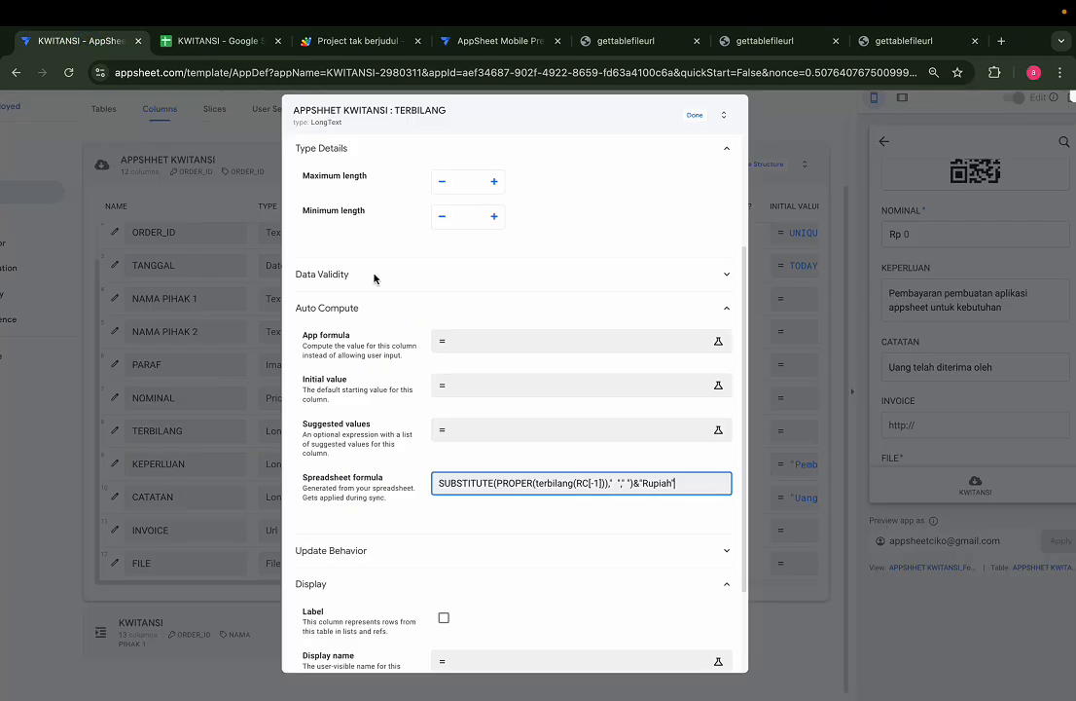
{"action": "left_click", "coordinate": [705, 155]}
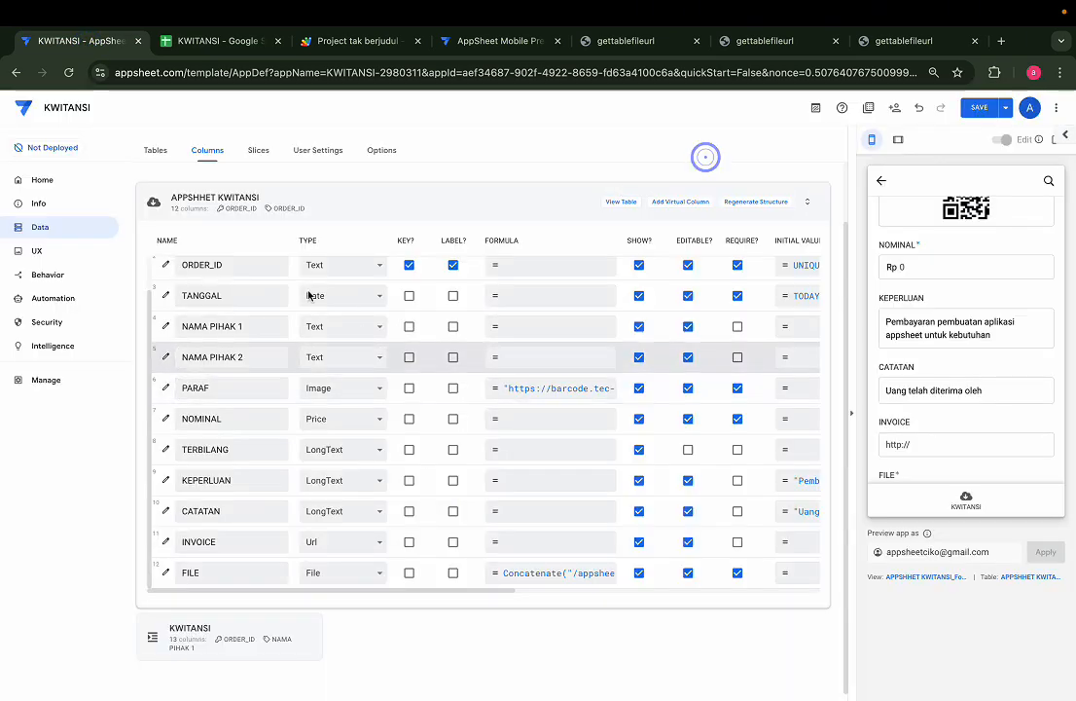
{"action": "scroll", "coordinate": [339, 289], "scroll_direction": "up", "scroll_amount": 3}
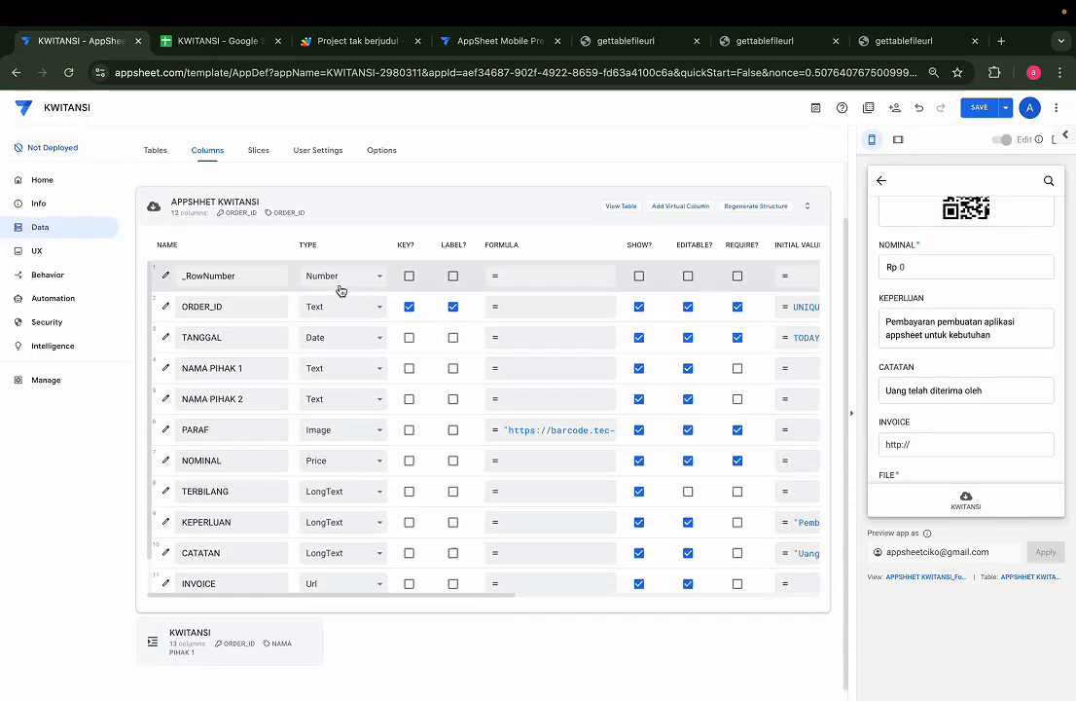
Under Tables, cancel the new table's Add data dialog and view APPSHHET KWITANSI's columns
{"action": "left_click", "coordinate": [157, 151]}
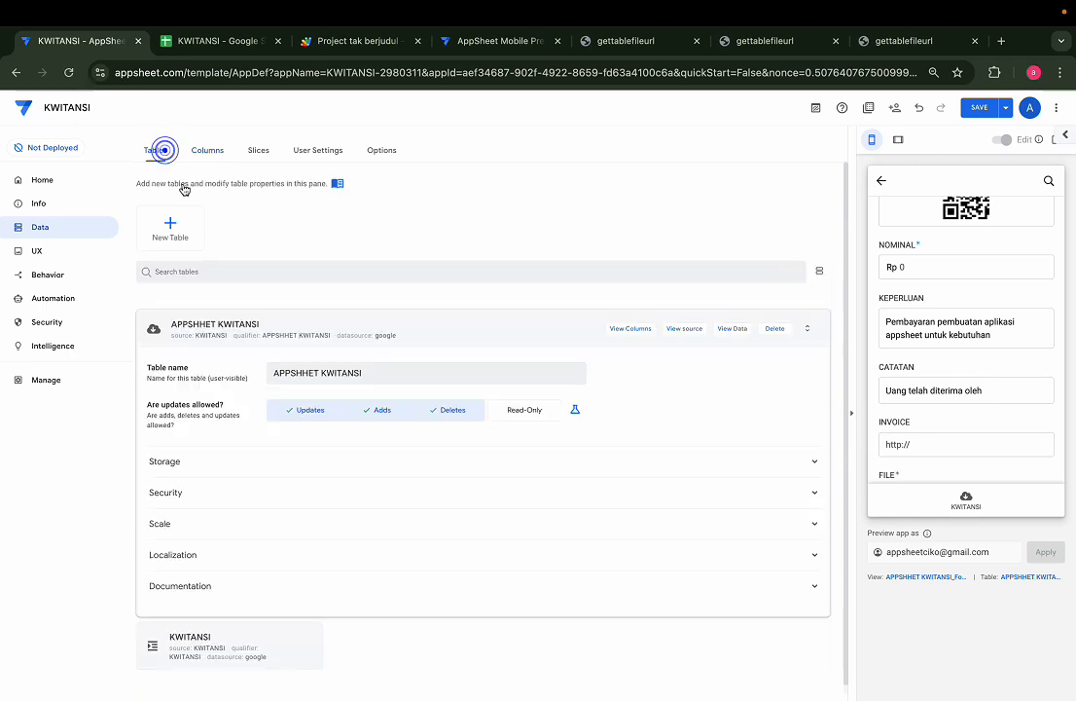
{"action": "left_click", "coordinate": [168, 237]}
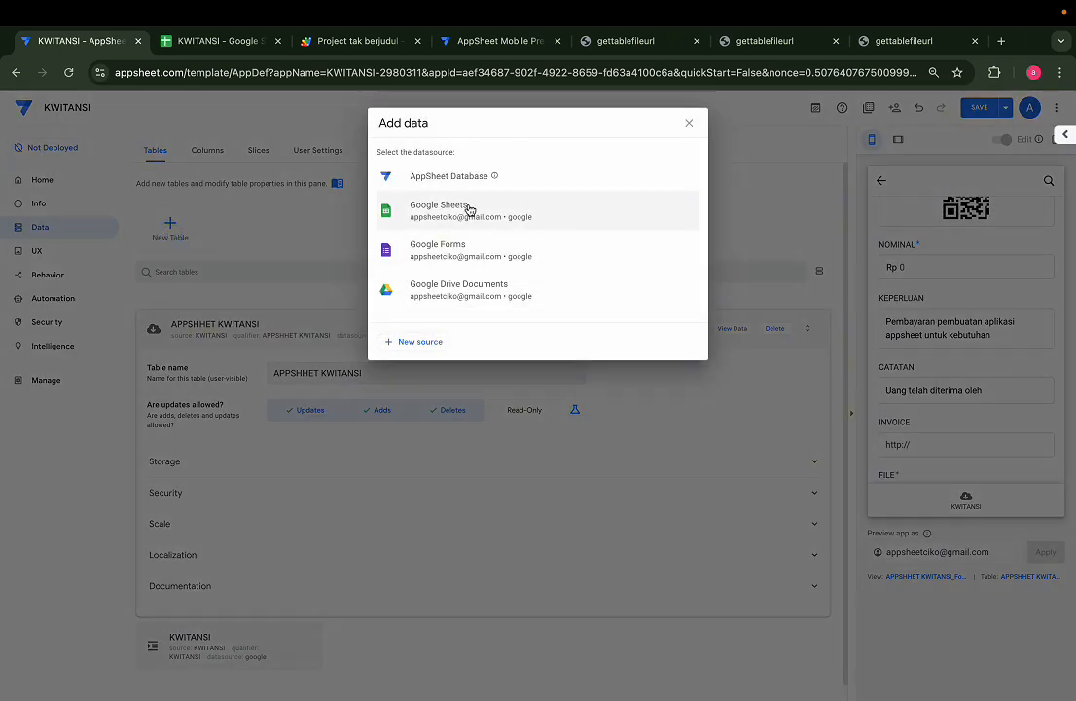
{"action": "left_click", "coordinate": [690, 124]}
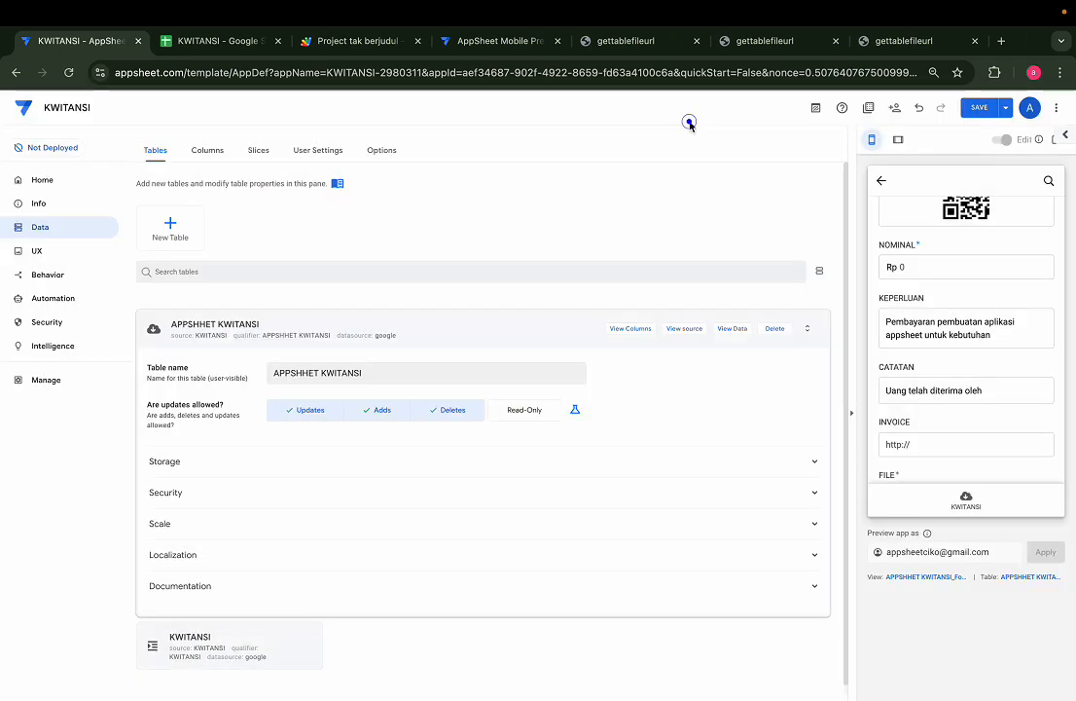
{"action": "left_click", "coordinate": [631, 327]}
{"action": "scroll", "coordinate": [481, 419], "scroll_direction": "down", "scroll_amount": 1}
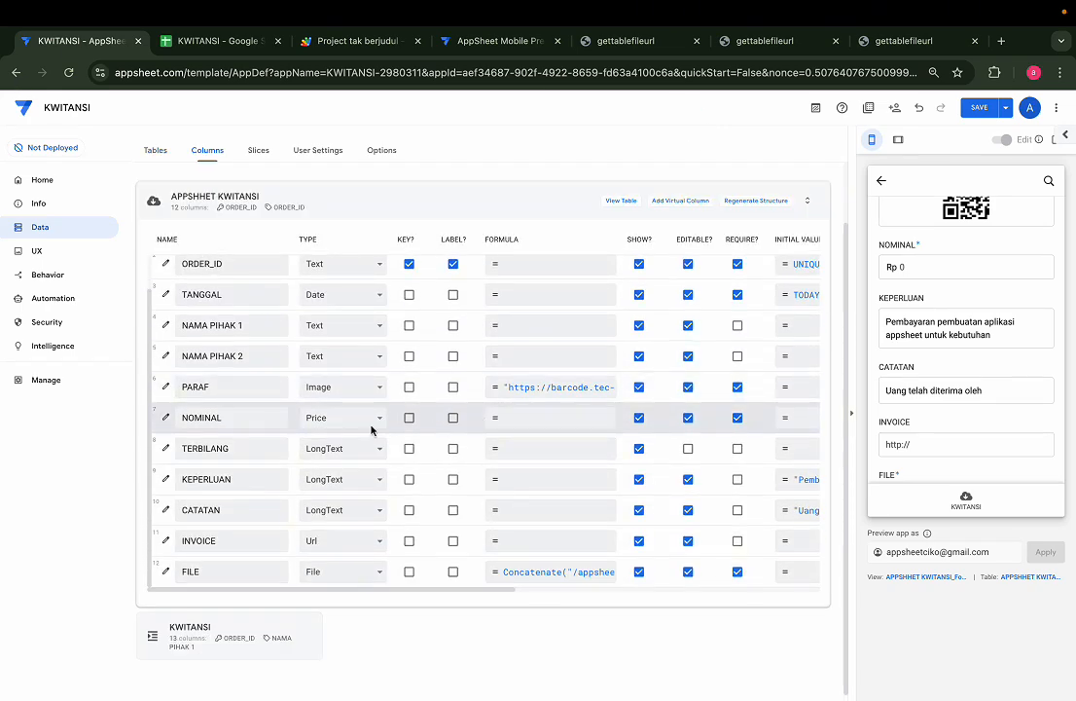
{"action": "left_click", "coordinate": [164, 447]}
{"action": "left_click", "coordinate": [546, 498]}
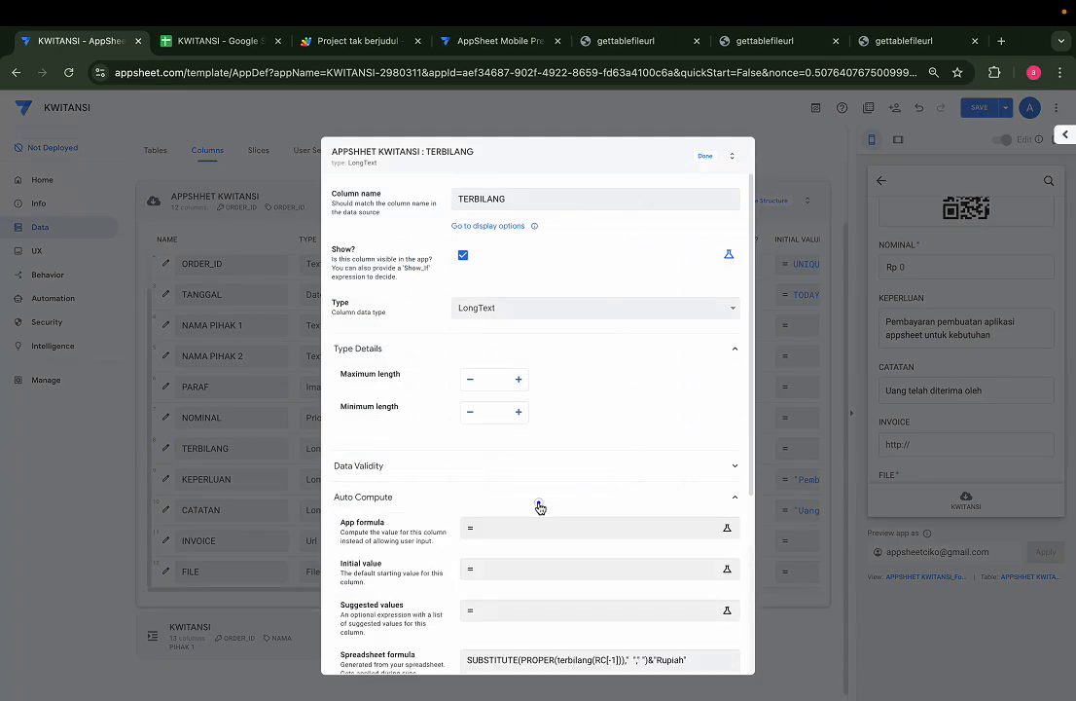
{"action": "scroll", "coordinate": [540, 501], "scroll_direction": "down", "scroll_amount": 2}
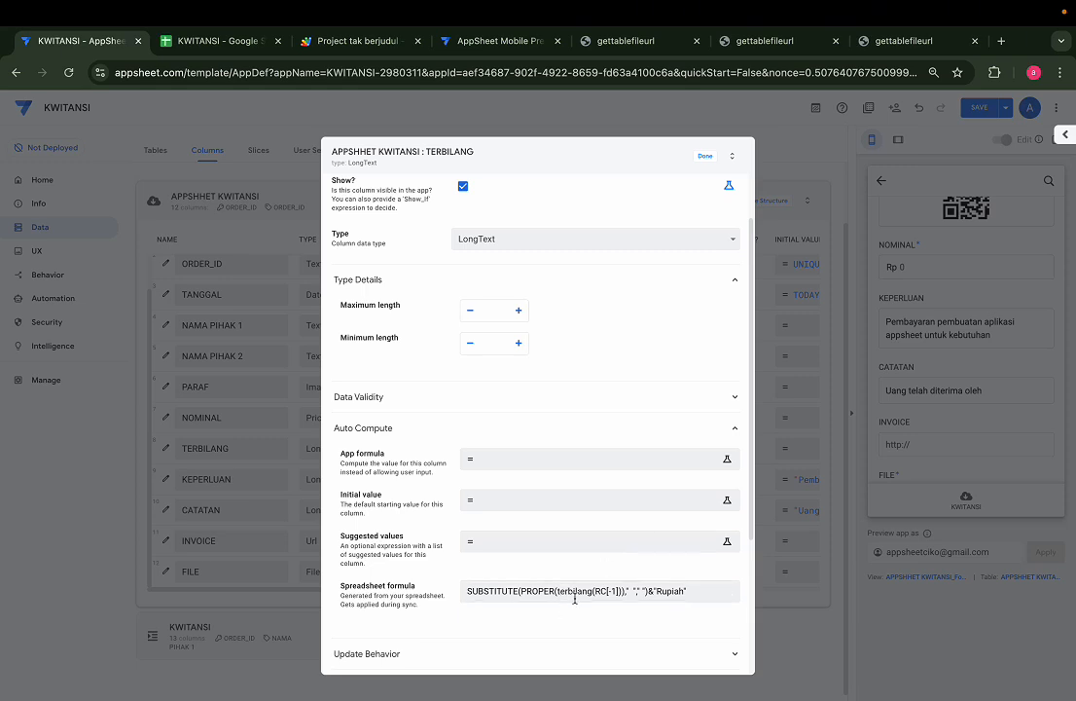
{"action": "scroll", "coordinate": [574, 595], "scroll_direction": "down", "scroll_amount": 5}
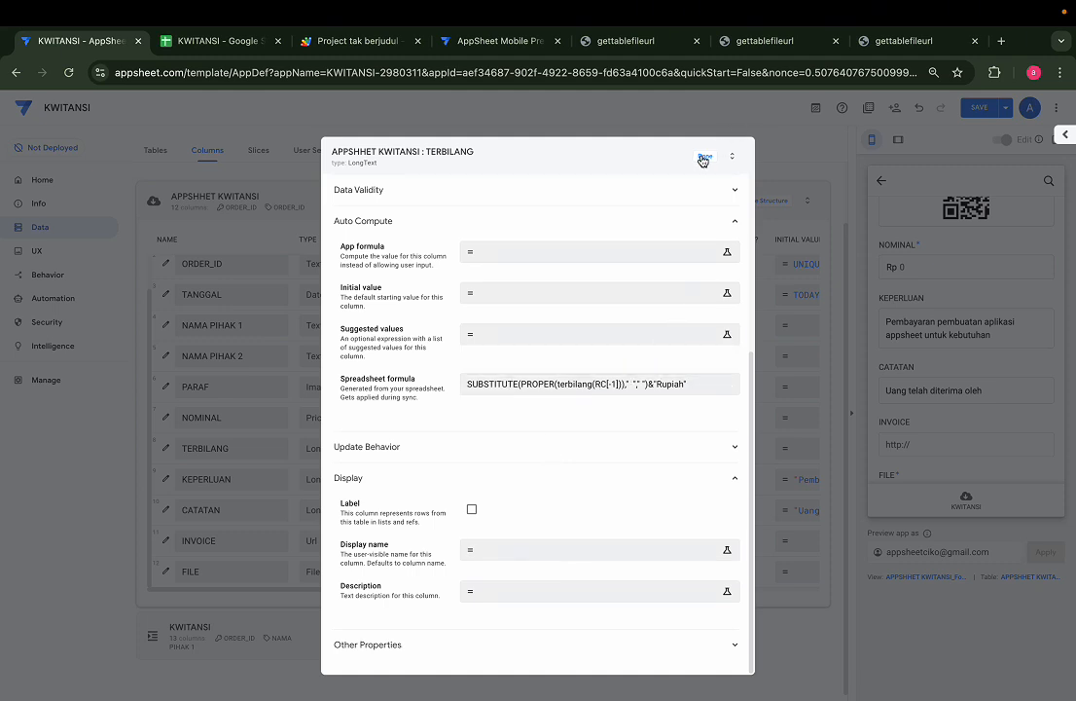
{"action": "left_click", "coordinate": [705, 156]}
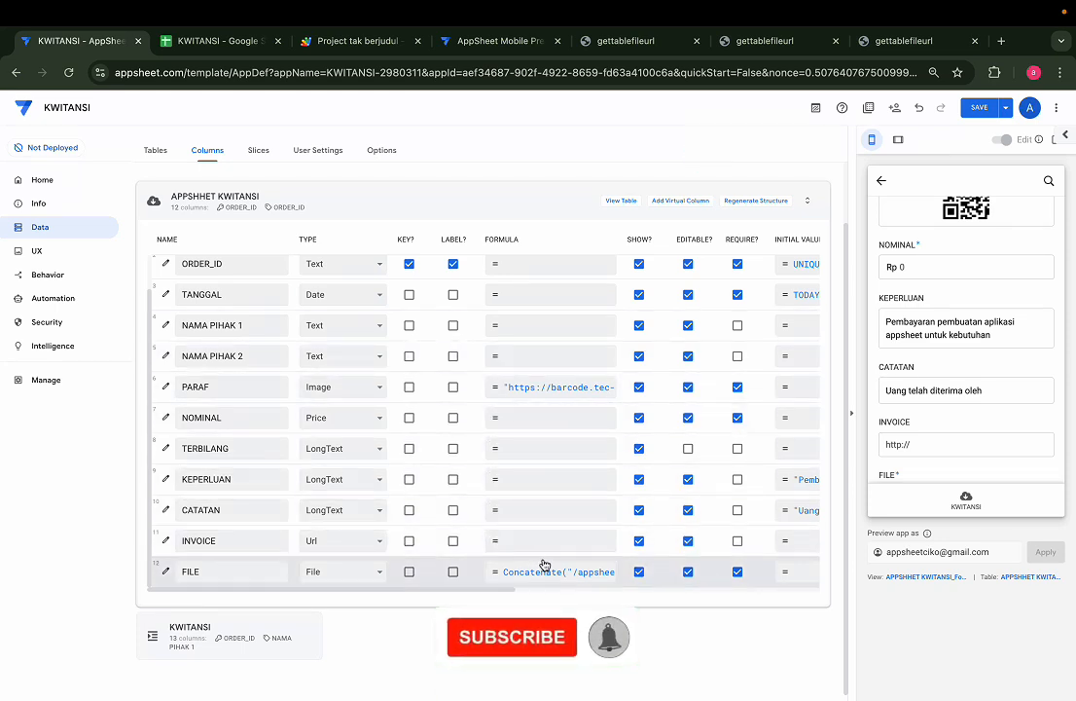
Inspect the folder path in the FILE column's formula and close it unchanged
{"action": "left_click", "coordinate": [578, 572]}
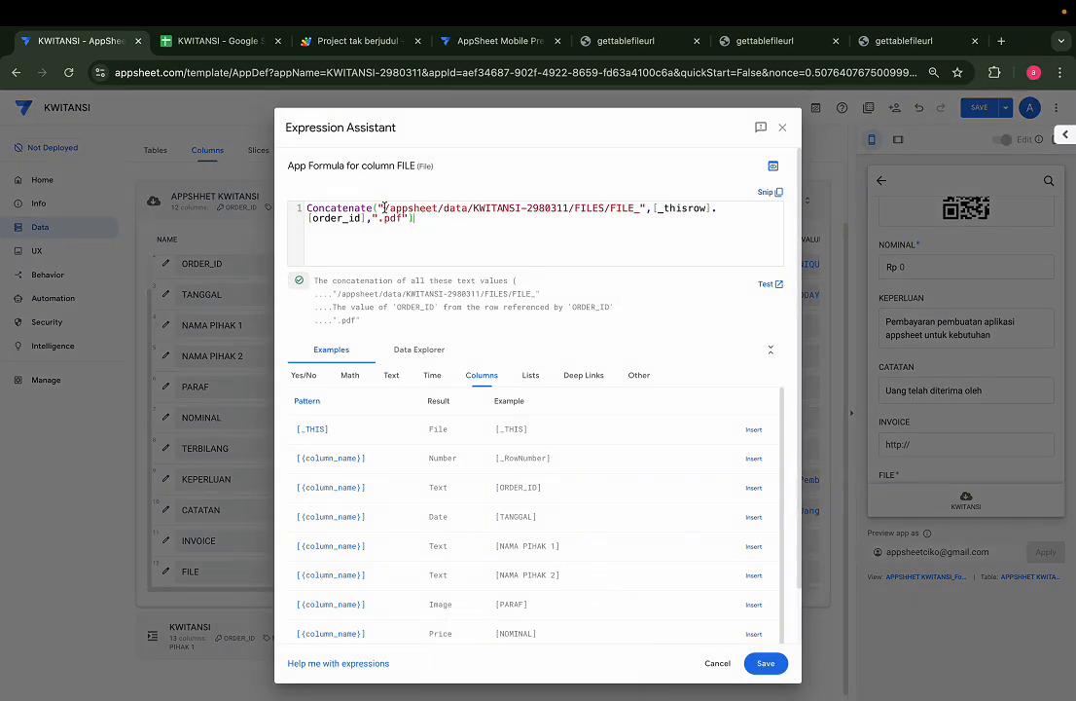
{"action": "left_click_drag", "start_coordinate": [384, 207], "coordinate": [647, 207]}
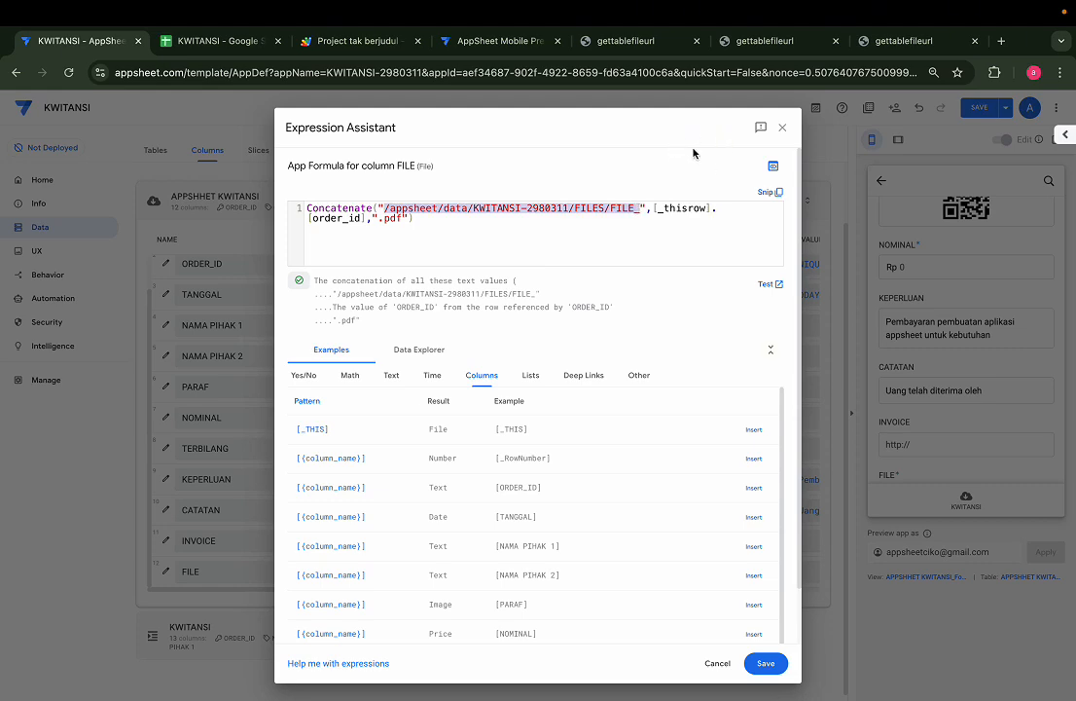
{"action": "left_click", "coordinate": [782, 128]}
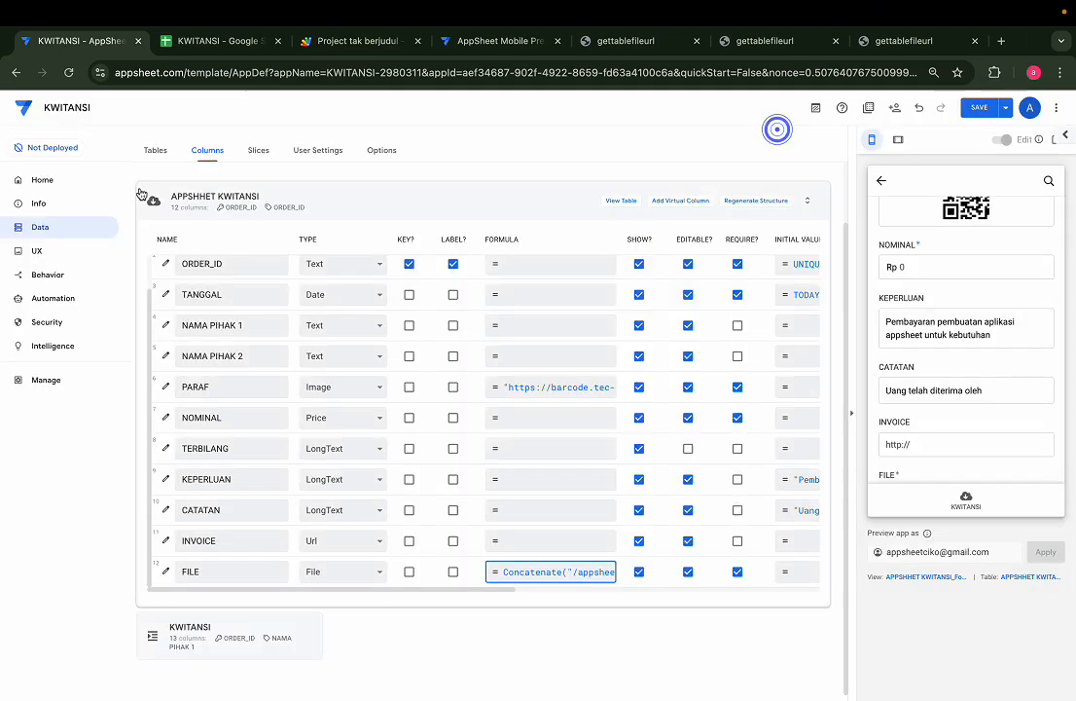
Select the Default app folder /appsheet/data/KWITANSI-2980311 in App Properties, then return to Data
{"action": "left_click", "coordinate": [46, 204]}
{"action": "left_click", "coordinate": [232, 151]}
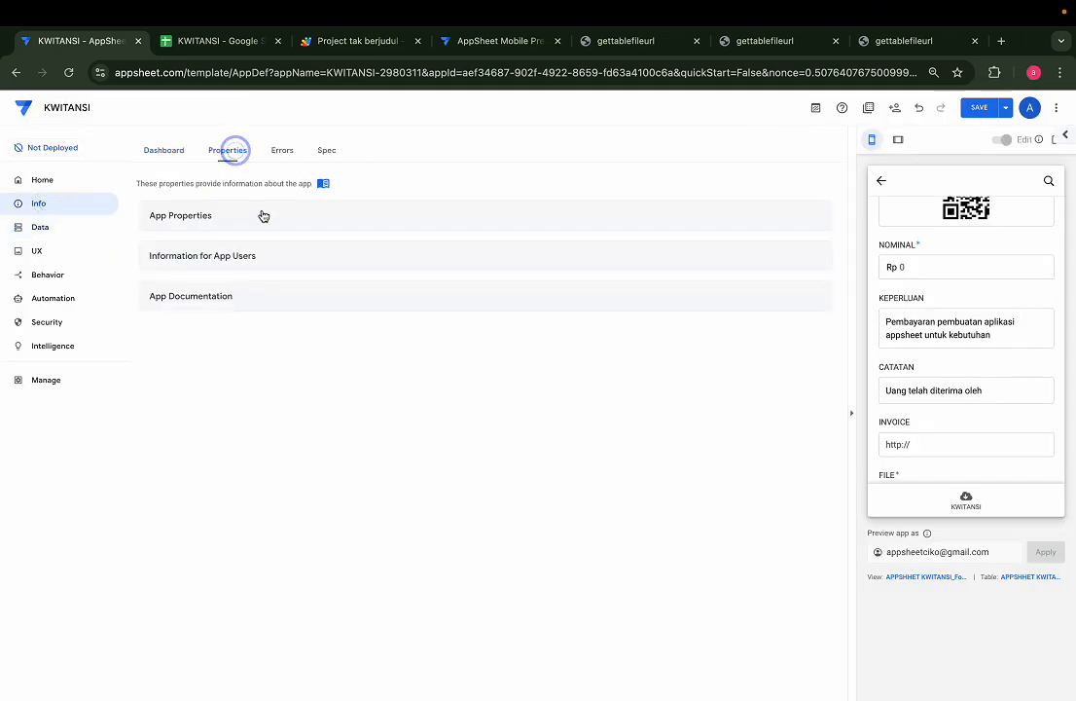
{"action": "left_click", "coordinate": [255, 215]}
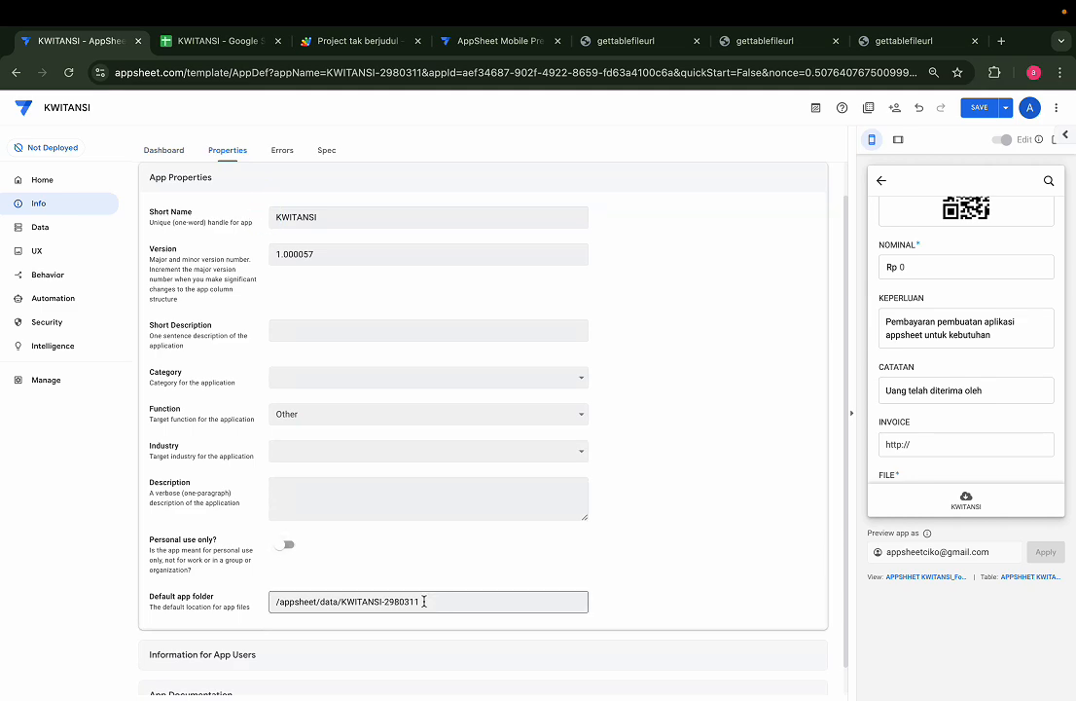
{"action": "scroll", "coordinate": [434, 599], "scroll_direction": "up", "scroll_amount": 5}
{"action": "scroll", "coordinate": [424, 602], "scroll_direction": "down", "scroll_amount": 1}
{"action": "scroll", "coordinate": [423, 601], "scroll_direction": "left", "scroll_amount": 1}
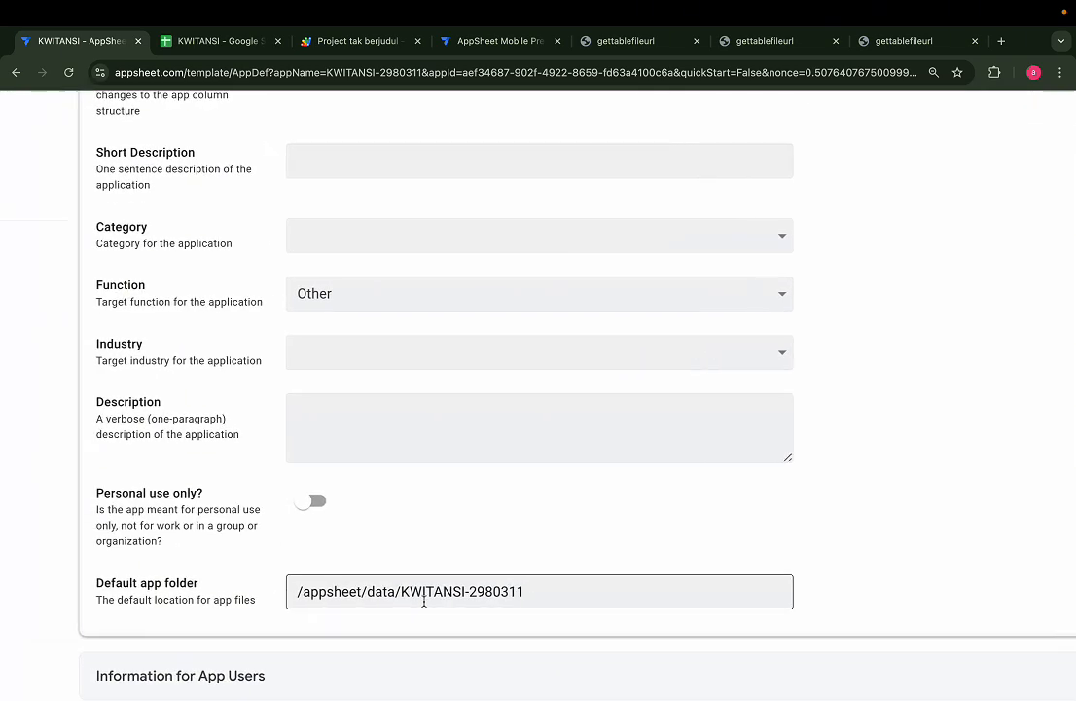
{"action": "scroll", "coordinate": [425, 601], "scroll_direction": "left", "scroll_amount": 2}
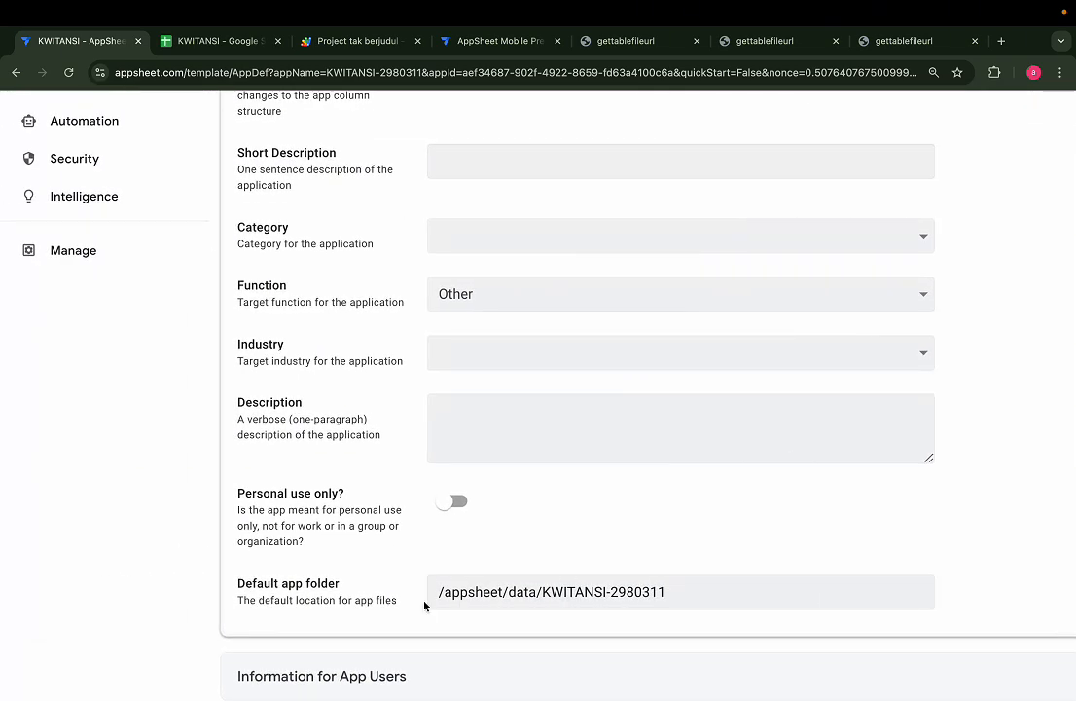
{"action": "left_click", "coordinate": [682, 597]}
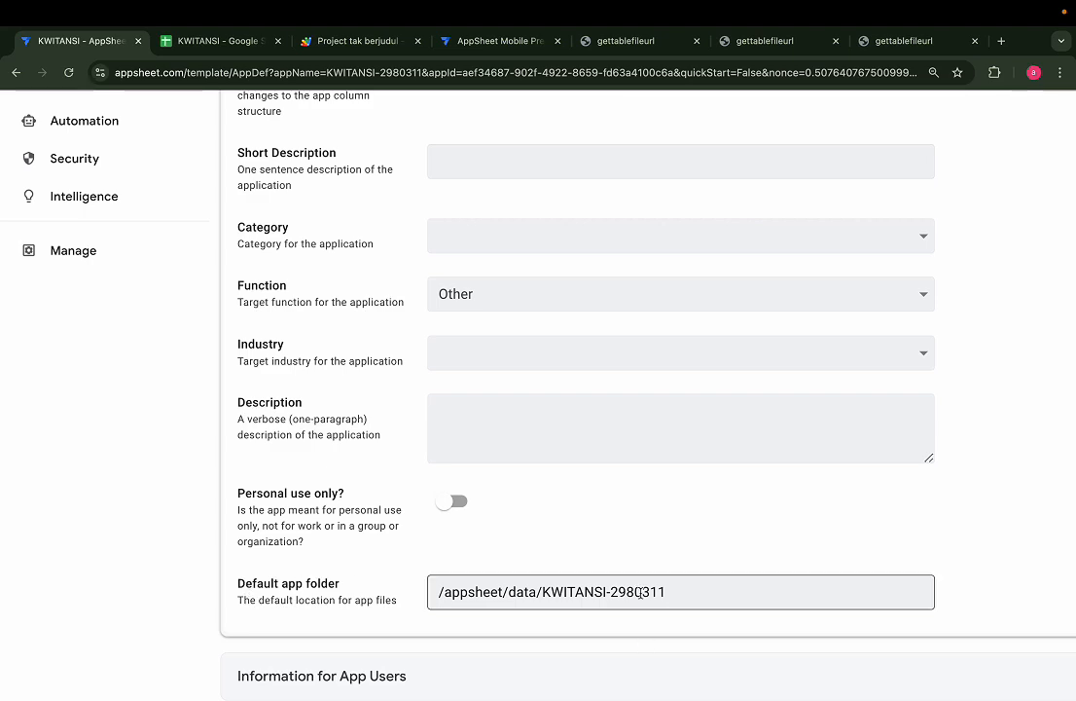
{"action": "triple_click", "coordinate": [682, 597]}
{"action": "key", "text": "ctrl+c"}
{"action": "scroll", "coordinate": [444, 510], "scroll_direction": "down", "scroll_amount": 5}
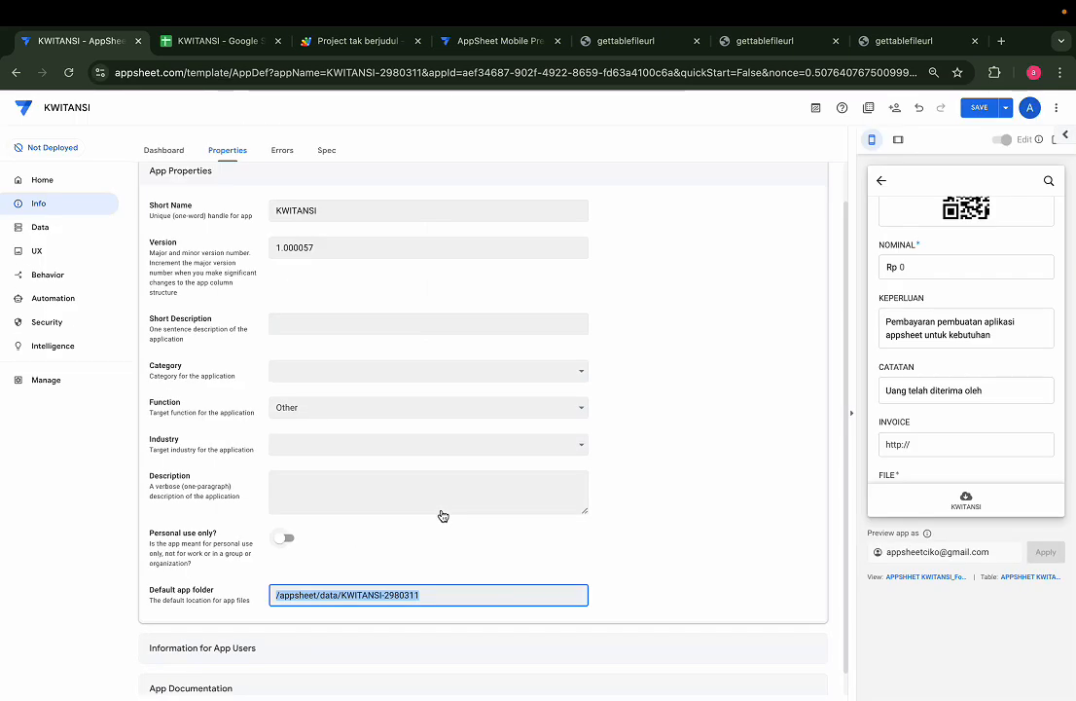
{"action": "left_click", "coordinate": [40, 226]}
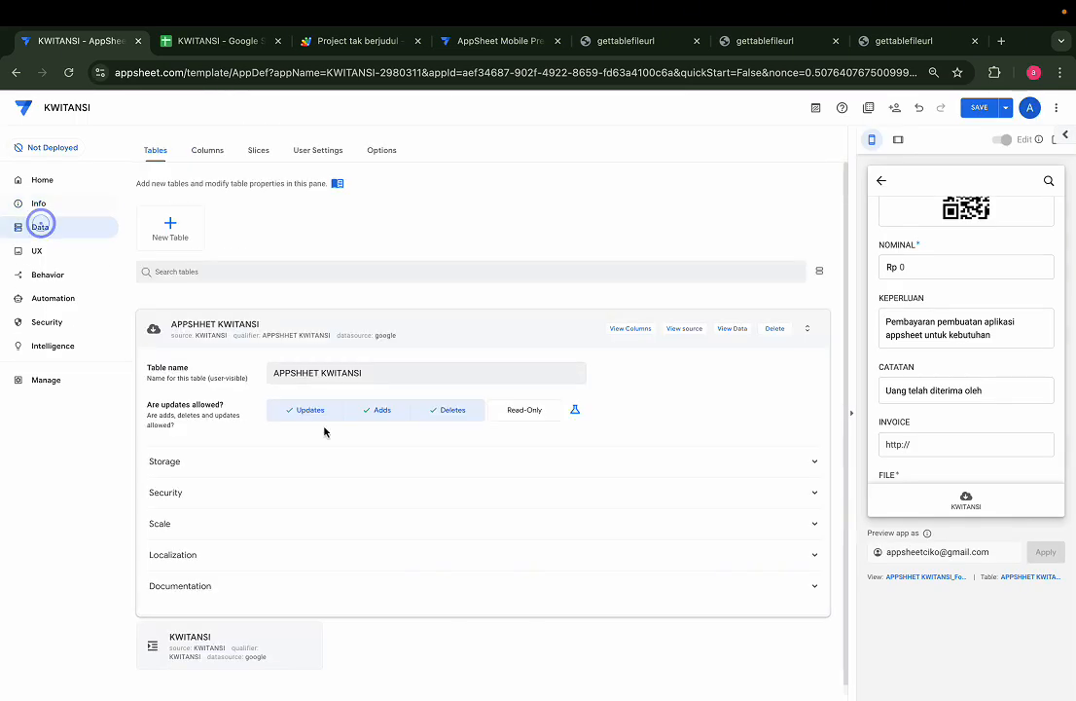
Open the FILE column's formula, paste the default folder path below it, then remove it
{"action": "left_click", "coordinate": [633, 330]}
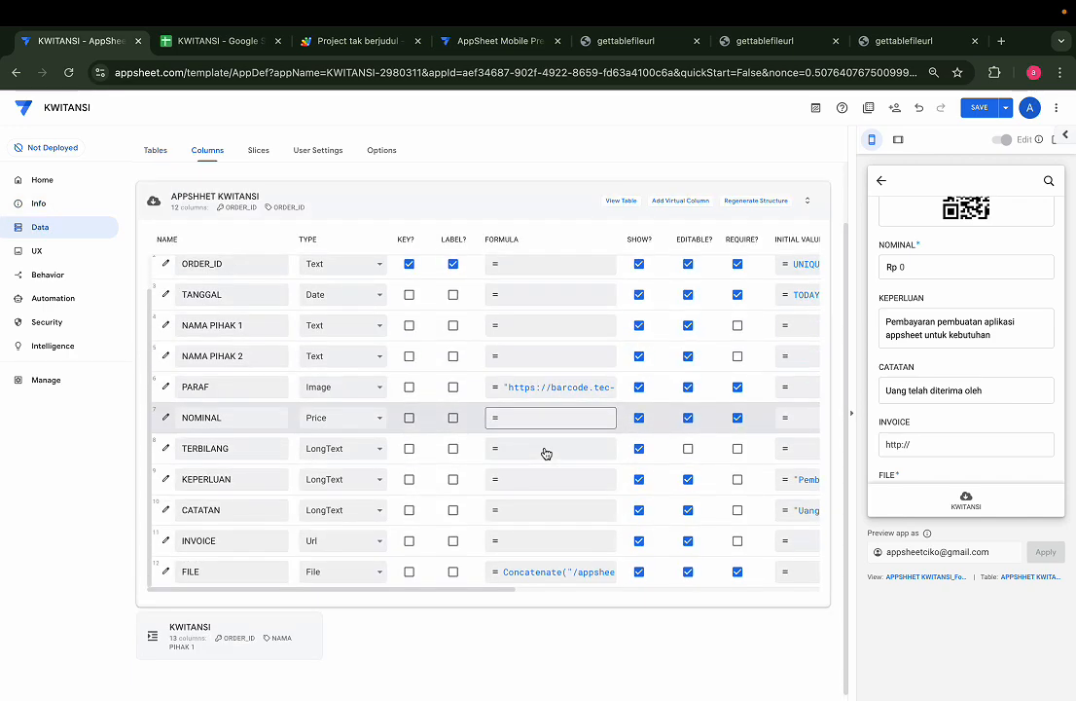
{"action": "left_click", "coordinate": [574, 574]}
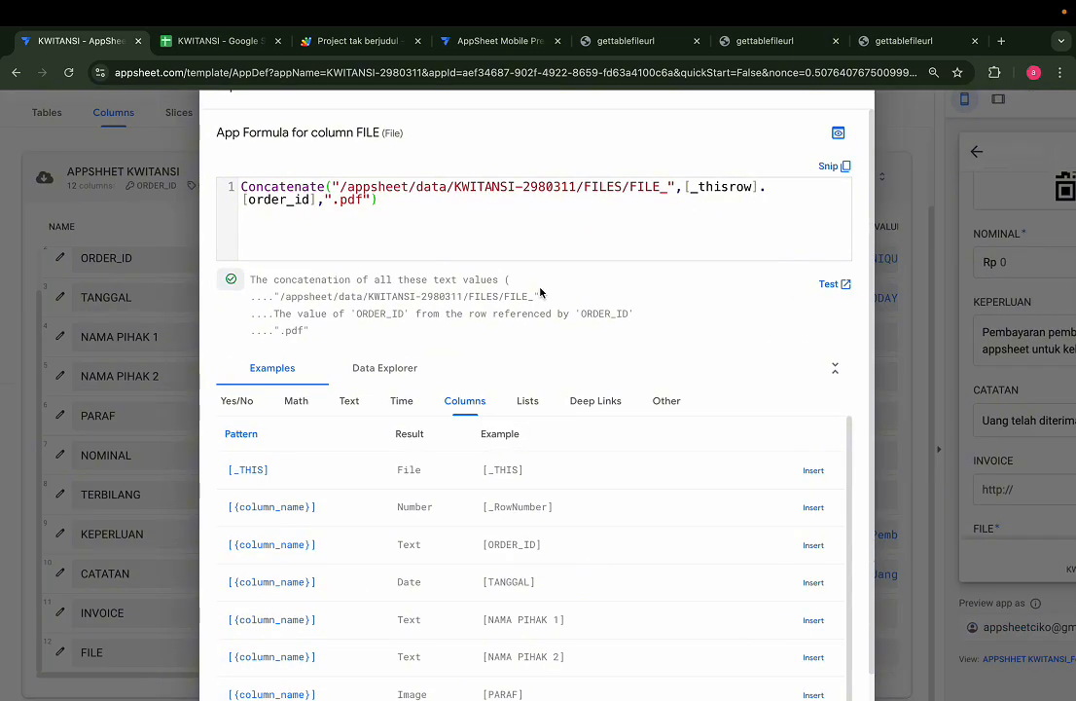
{"action": "scroll", "coordinate": [541, 292], "scroll_direction": "up", "scroll_amount": 2}
{"action": "key", "text": "Return"}
{"action": "key", "text": "Return"}
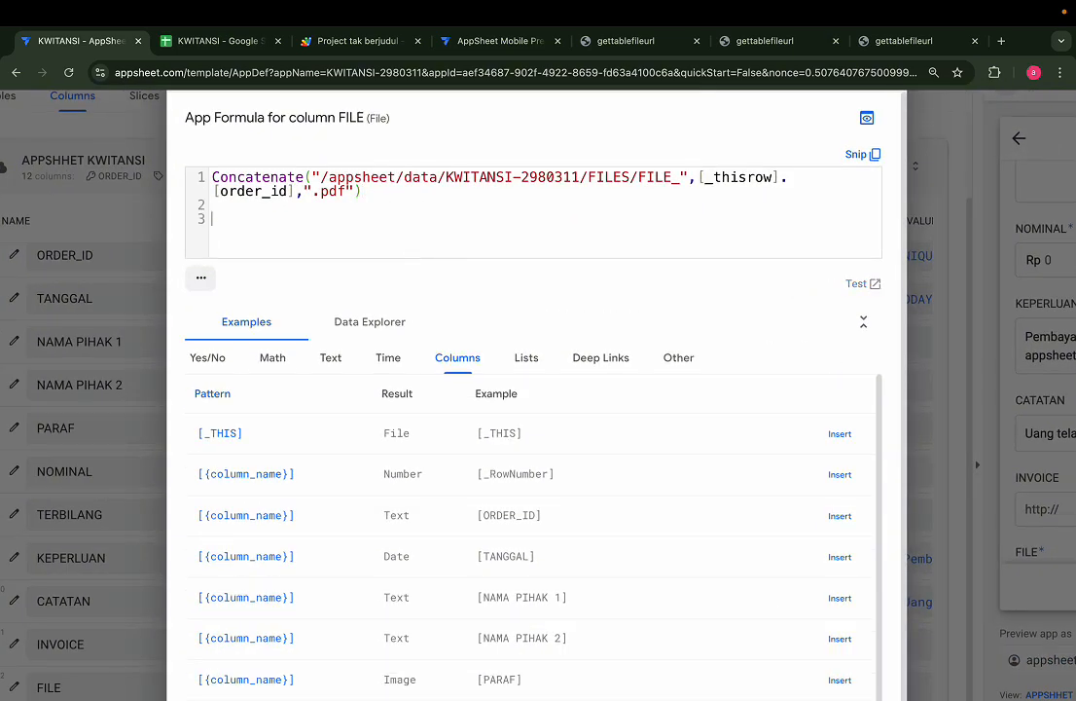
{"action": "key", "text": "ctrl+v"}
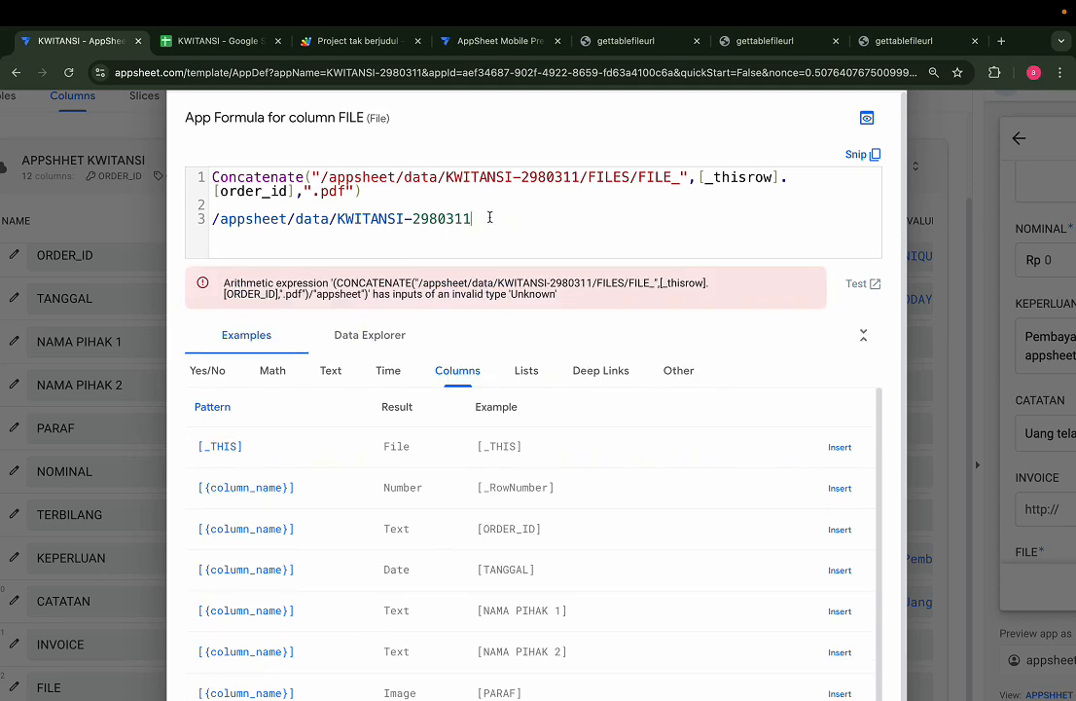
{"action": "triple_click", "coordinate": [490, 217]}
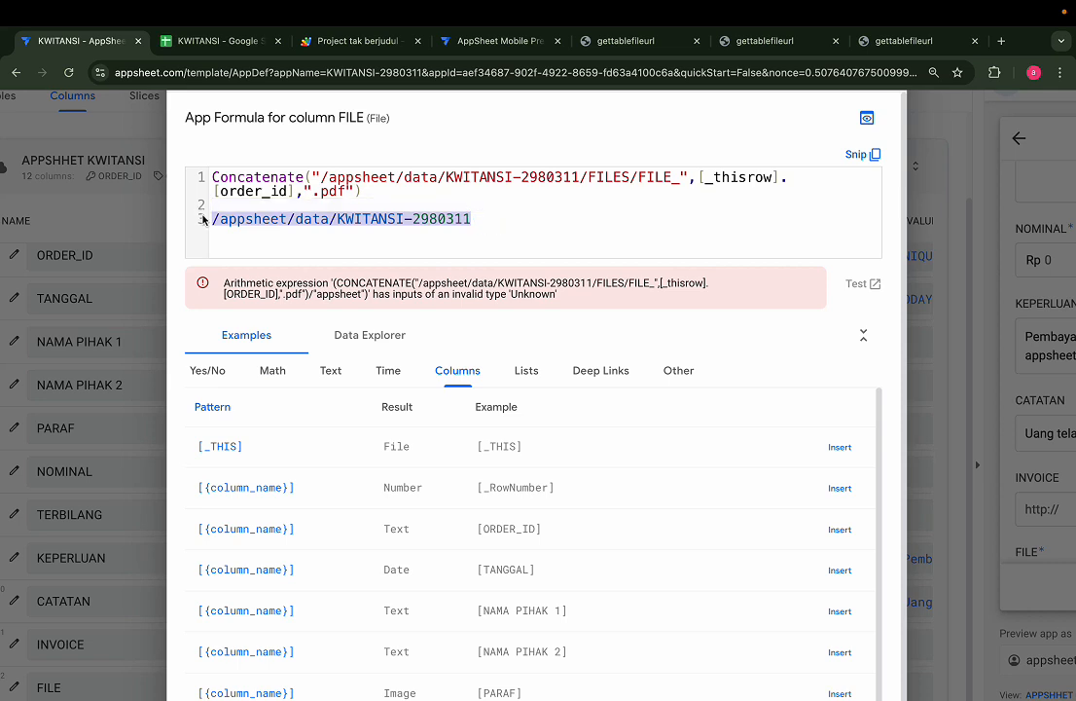
{"action": "key", "text": "BackSpace"}
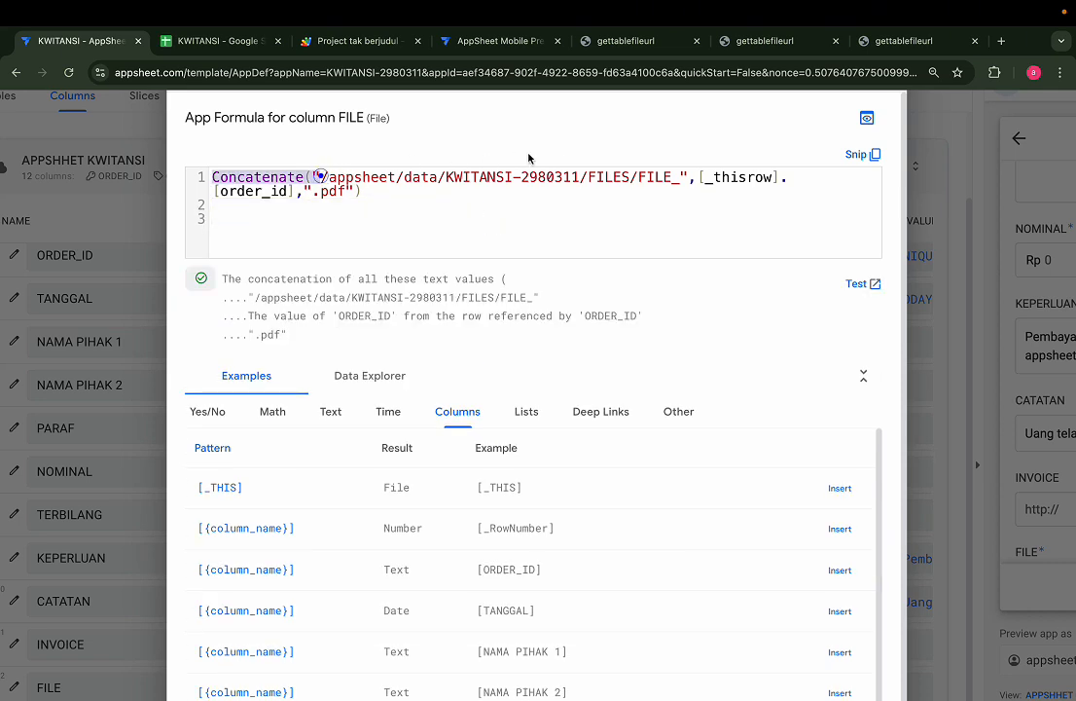
Check the FILES, FILE_ and [order_id] parts and delete the blank lines after the Concatenate formula
{"action": "left_click_drag", "start_coordinate": [322, 177], "coordinate": [578, 177]}
{"action": "left_click", "coordinate": [577, 177]}
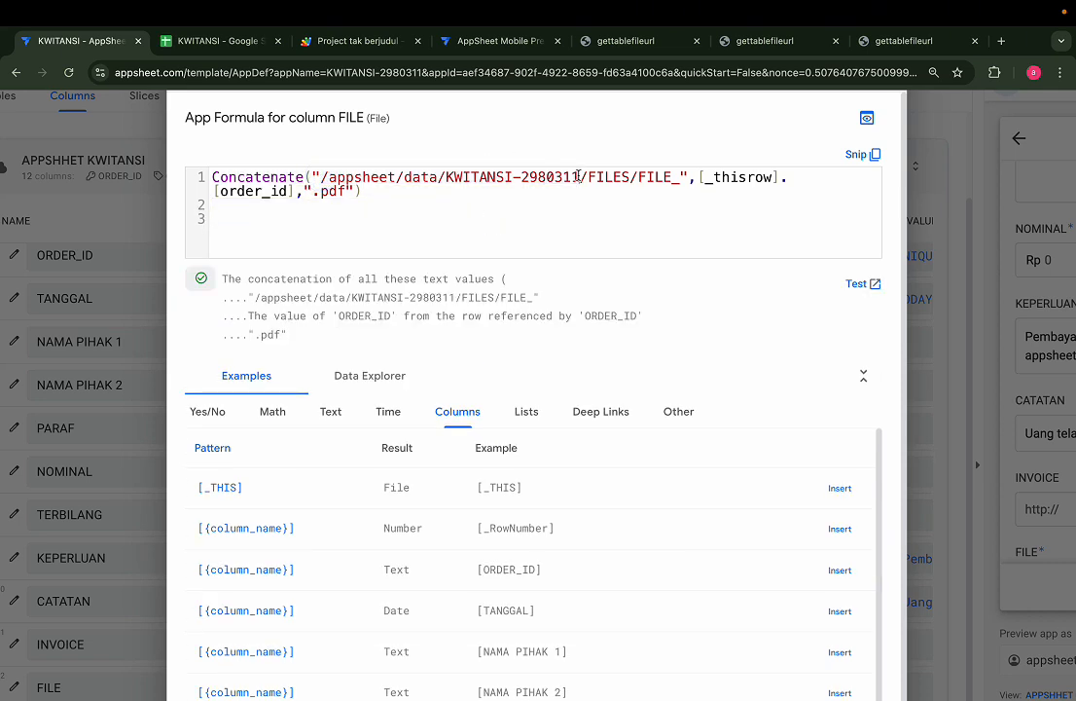
{"action": "scroll", "coordinate": [531, 174], "scroll_direction": "up", "scroll_amount": 4}
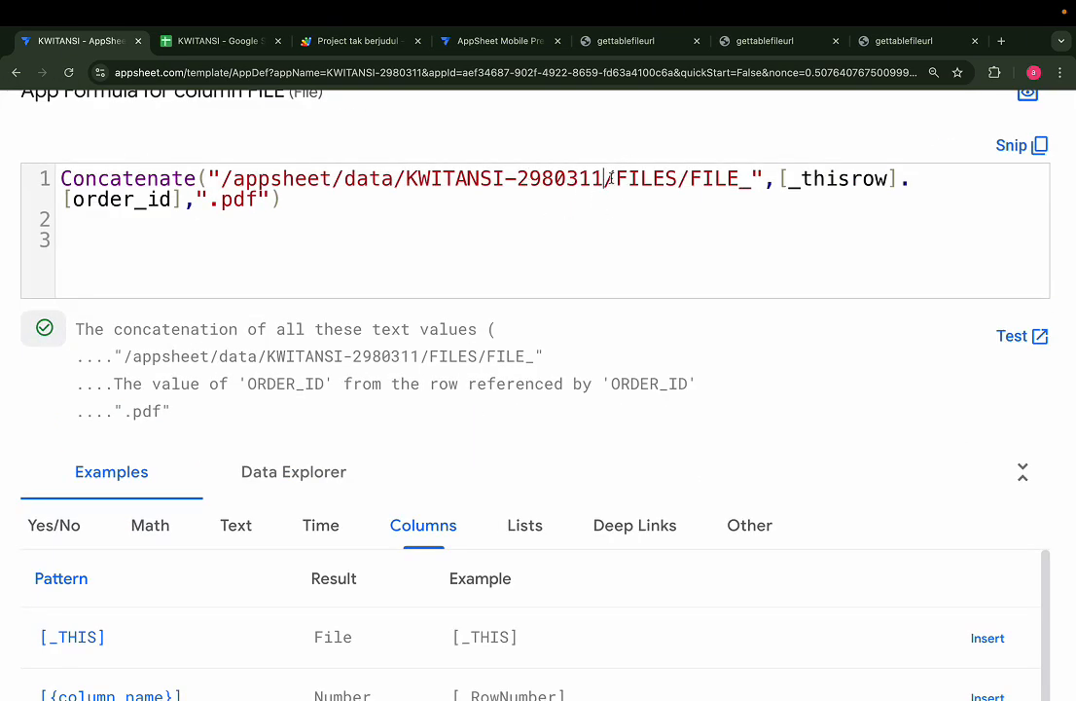
{"action": "double_click", "coordinate": [641, 180]}
{"action": "left_click_drag", "start_coordinate": [711, 178], "coordinate": [760, 176]}
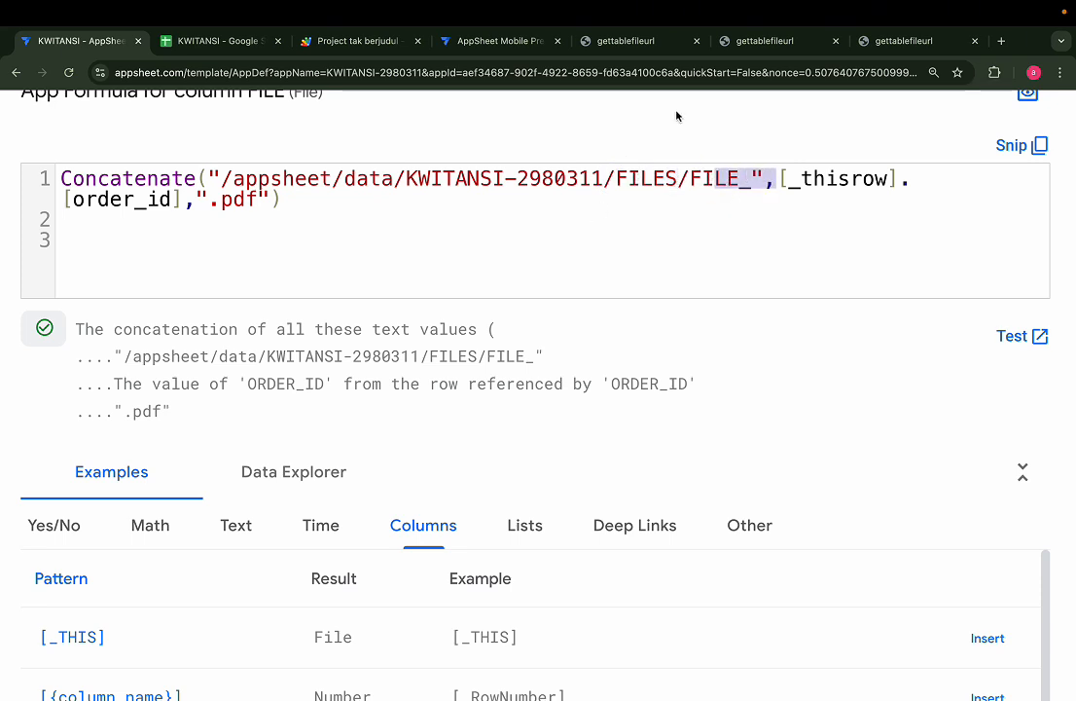
{"action": "left_click", "coordinate": [196, 257]}
{"action": "key", "text": "BackSpace"}
{"action": "key", "text": "BackSpace"}
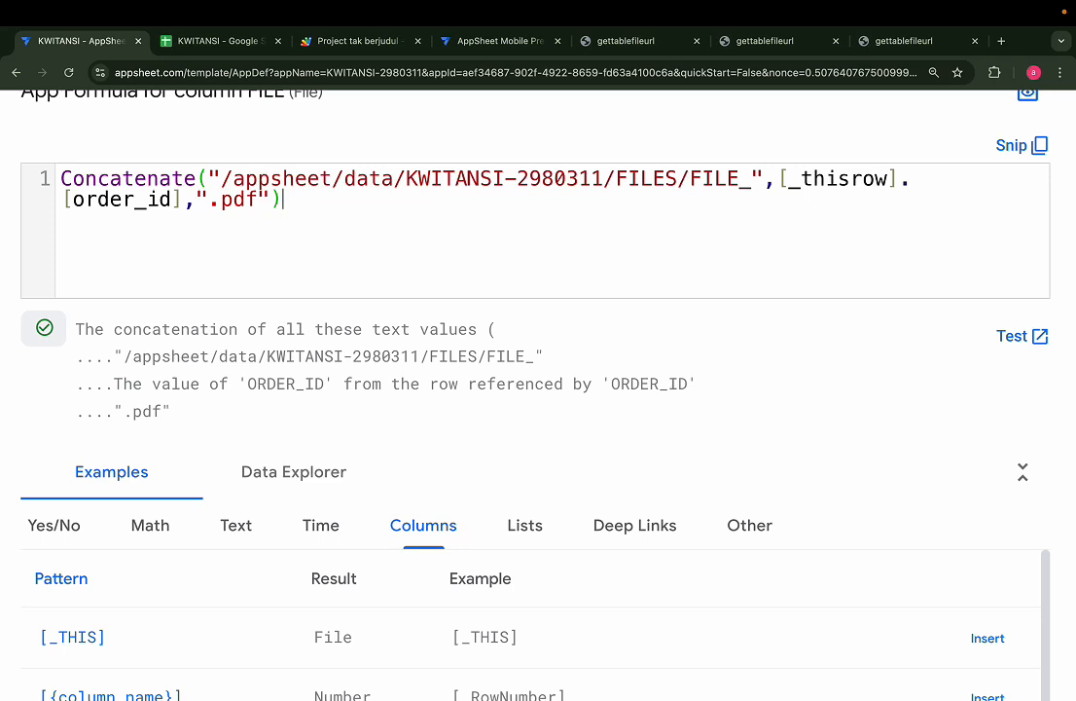
{"action": "double_click", "coordinate": [651, 180]}
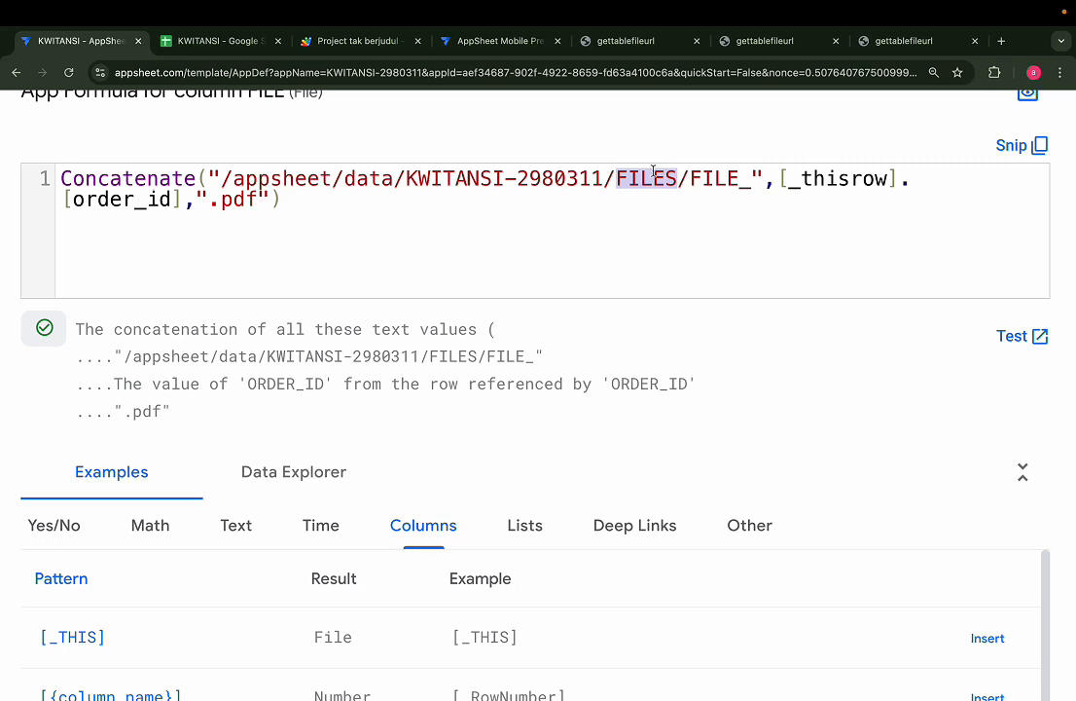
{"action": "left_click_drag", "start_coordinate": [691, 179], "coordinate": [752, 178]}
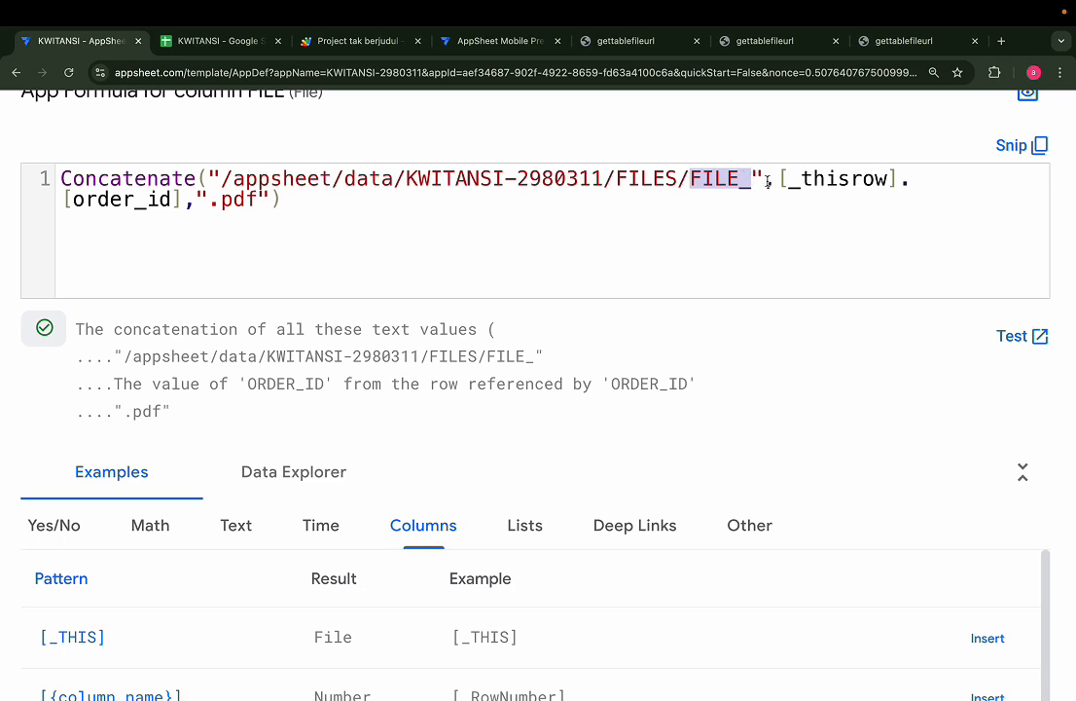
{"action": "left_click_drag", "start_coordinate": [187, 205], "coordinate": [30, 210]}
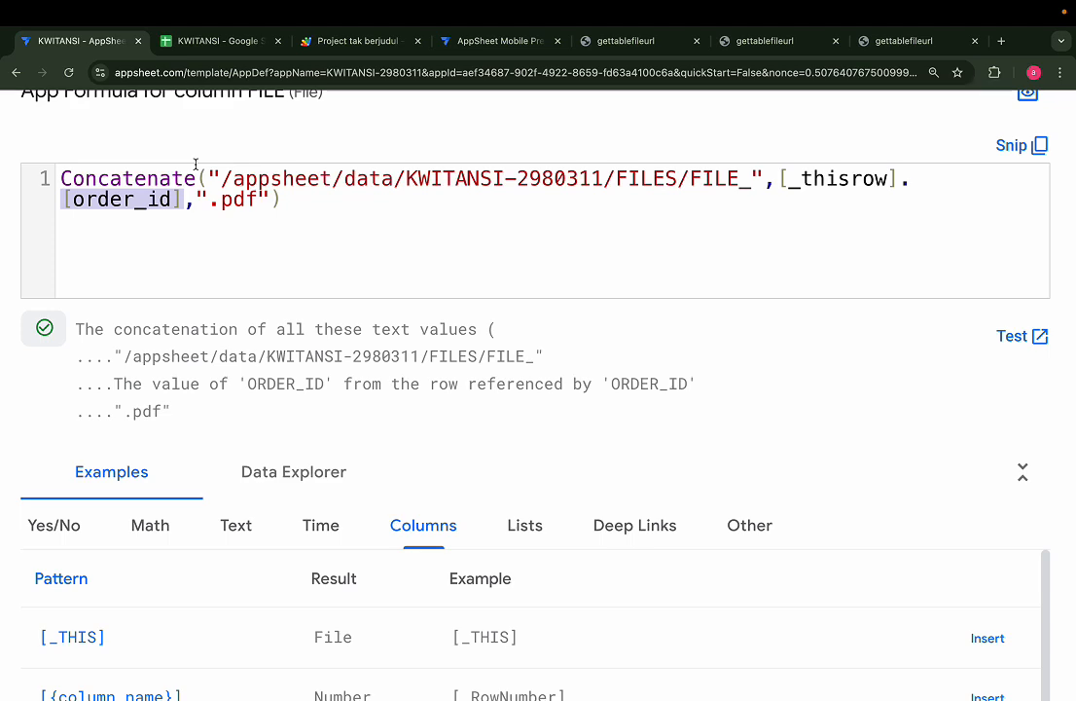
{"action": "scroll", "coordinate": [283, 235], "scroll_direction": "down", "scroll_amount": 5}
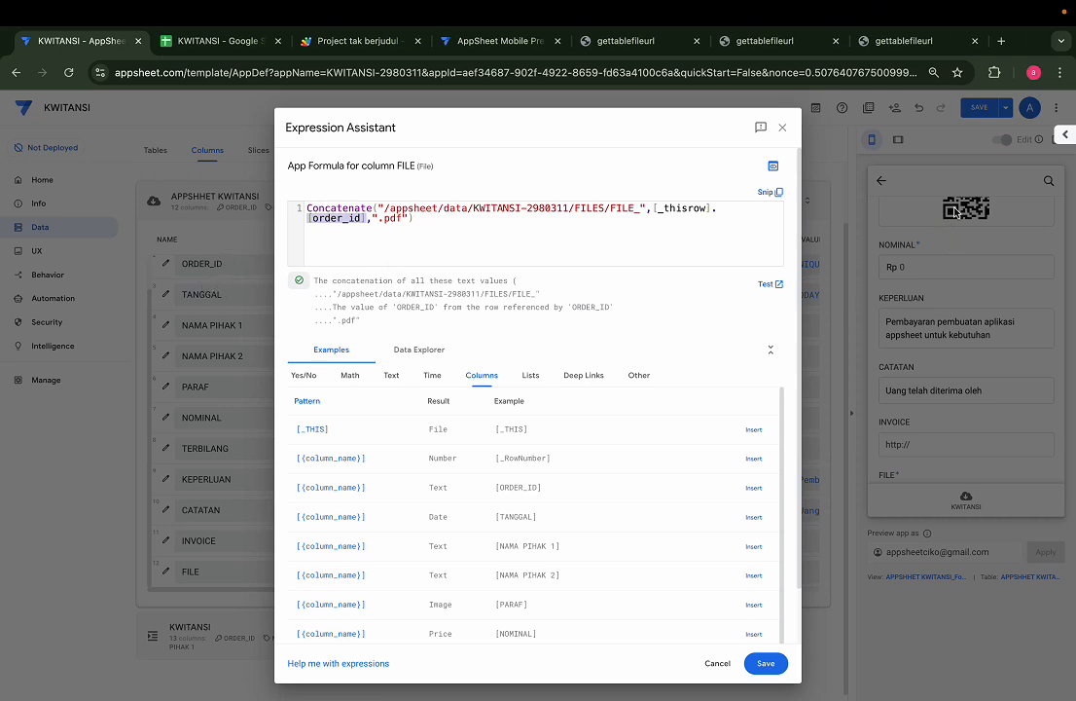
Save the FILE formula that joins the folder path, [_thisrow].[order_id] and ".pdf"
{"action": "scroll", "coordinate": [567, 295], "scroll_direction": "up", "scroll_amount": 5}
{"action": "scroll", "coordinate": [560, 305], "scroll_direction": "up", "scroll_amount": 1}
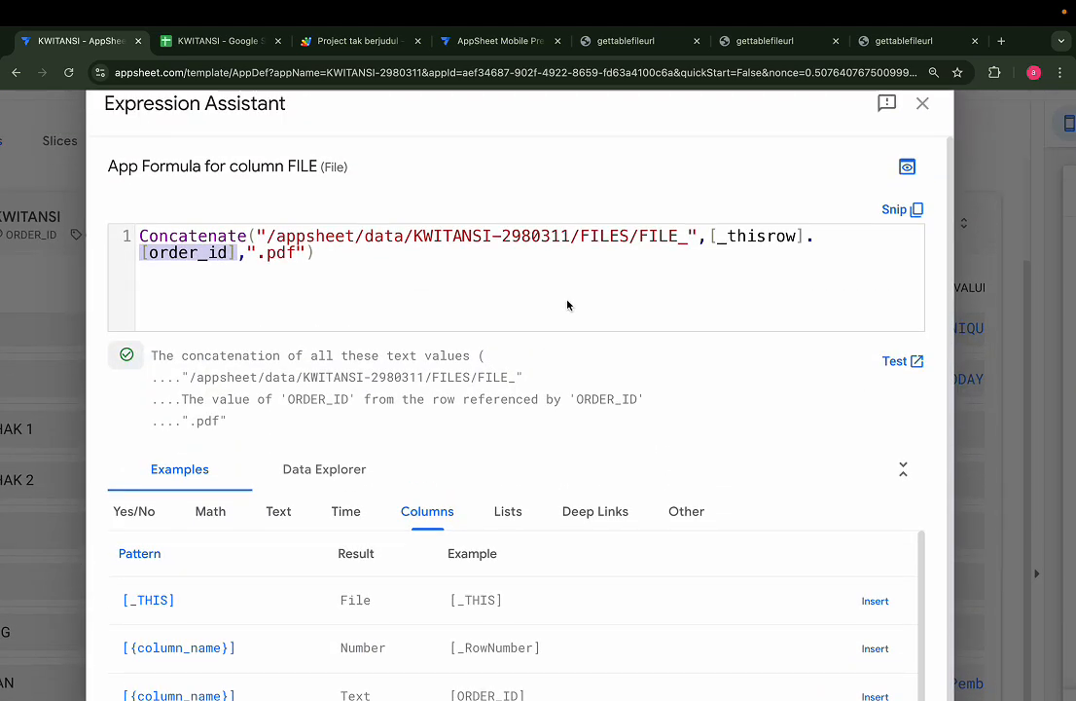
{"action": "left_click", "coordinate": [767, 232]}
{"action": "double_click", "coordinate": [767, 233]}
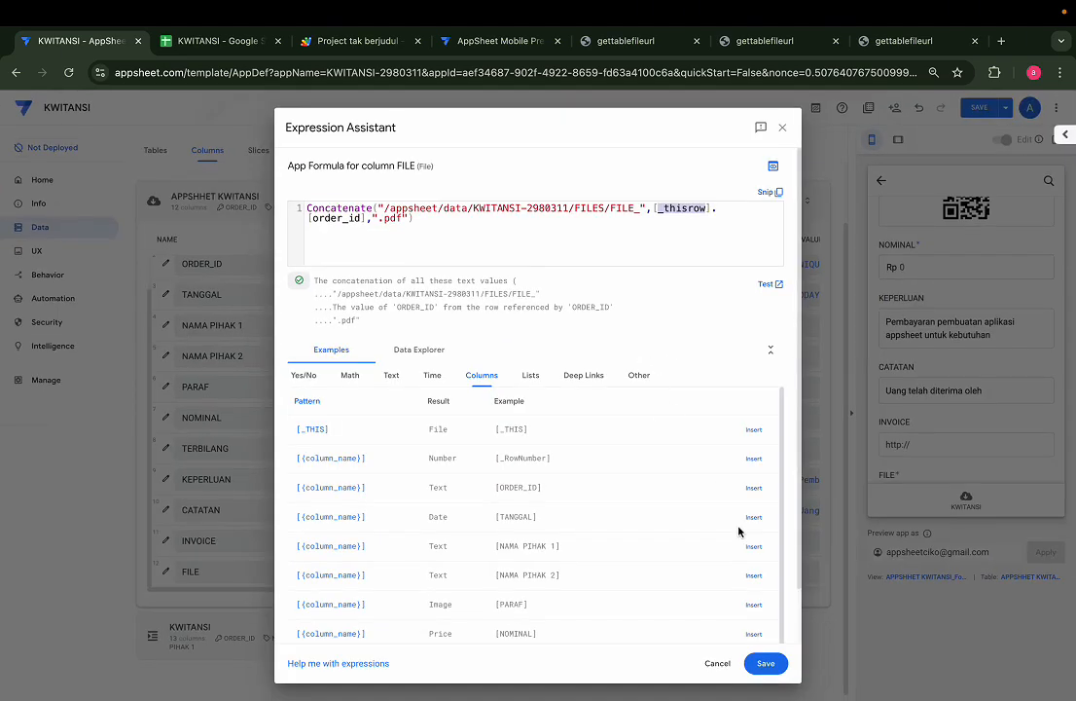
{"action": "left_click", "coordinate": [757, 662]}
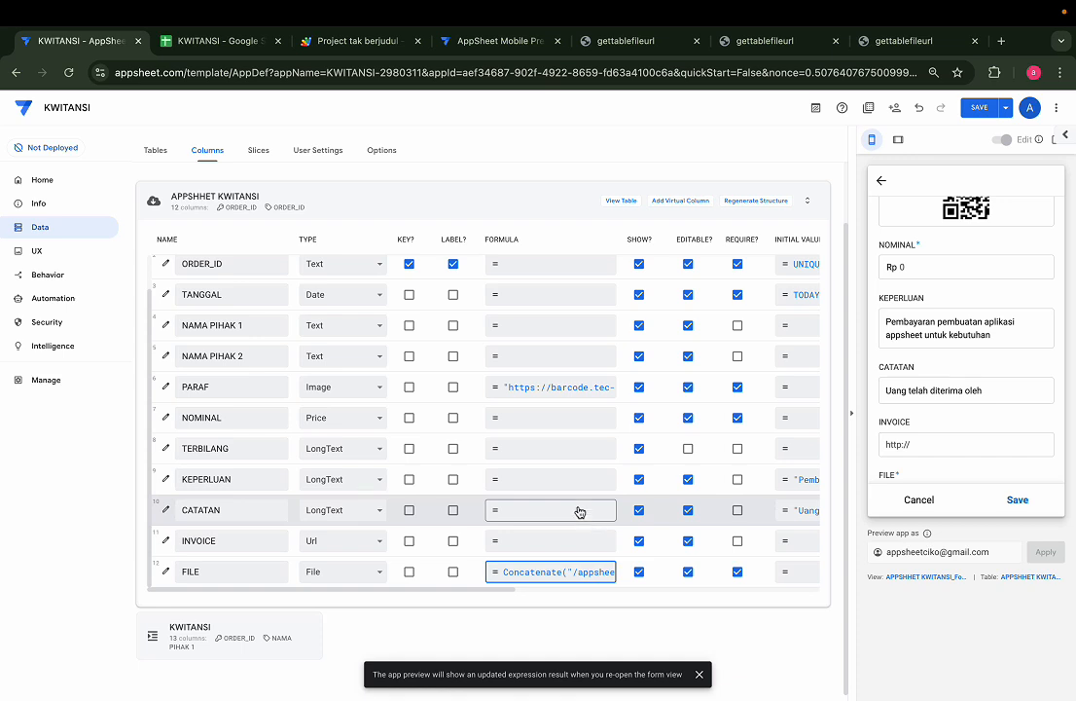
Open the New bot's file-creation step under Automation > Bots and launch its Google Docs template
{"action": "left_click", "coordinate": [59, 302]}
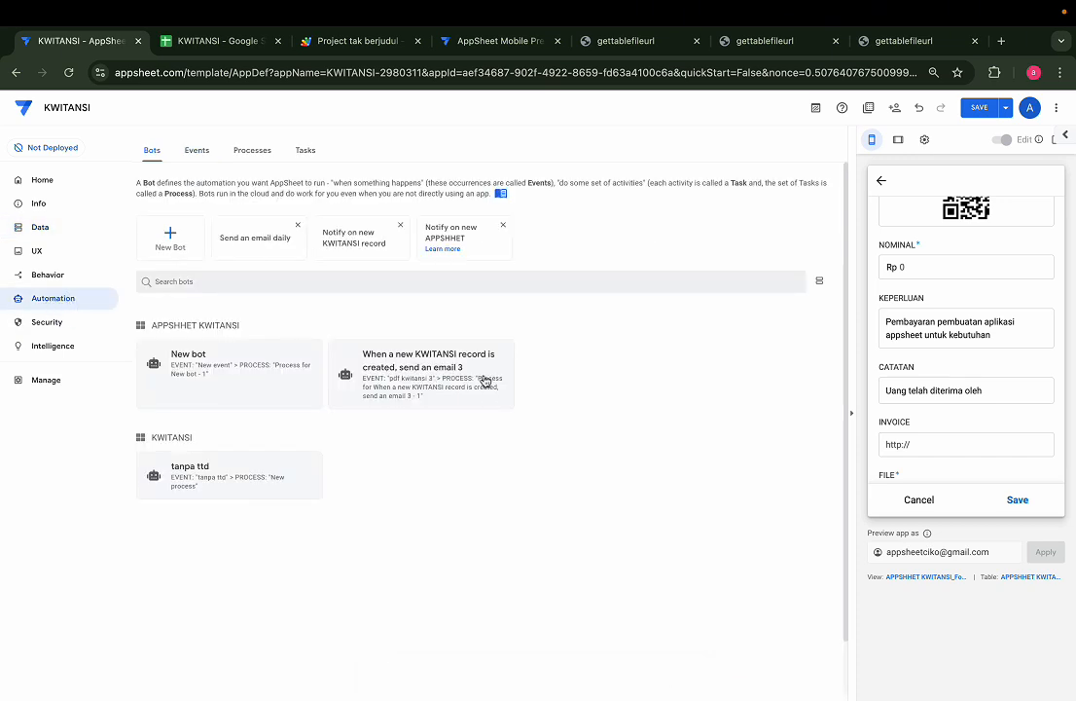
{"action": "left_click", "coordinate": [239, 376]}
{"action": "left_click", "coordinate": [531, 417]}
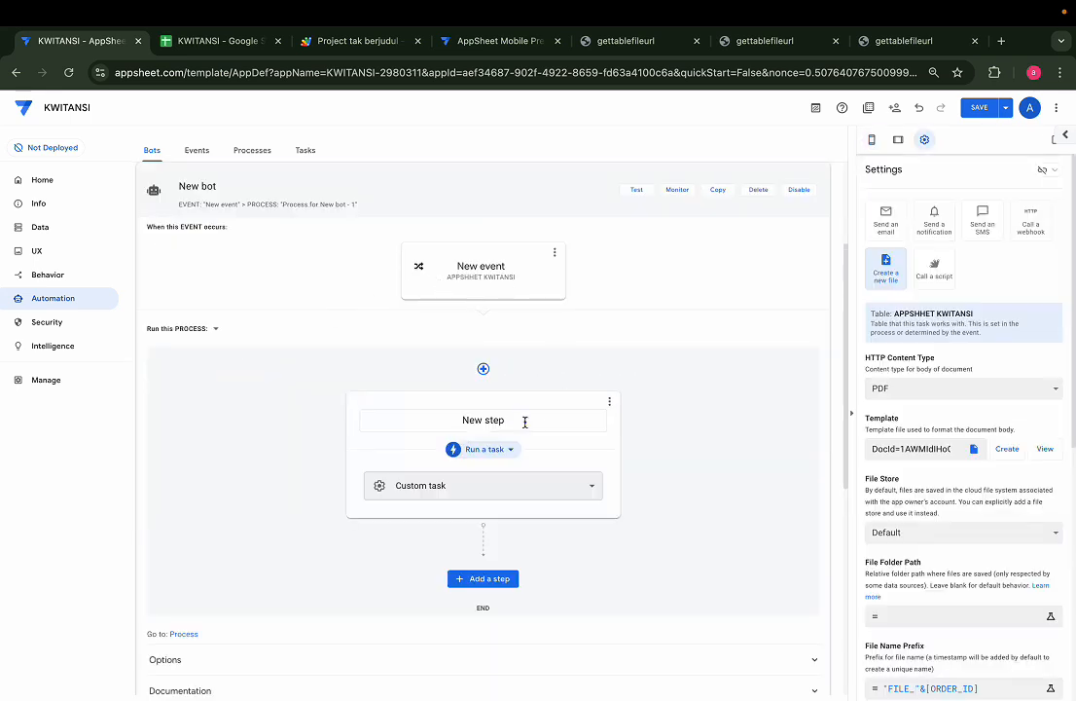
{"action": "left_click", "coordinate": [1024, 449]}
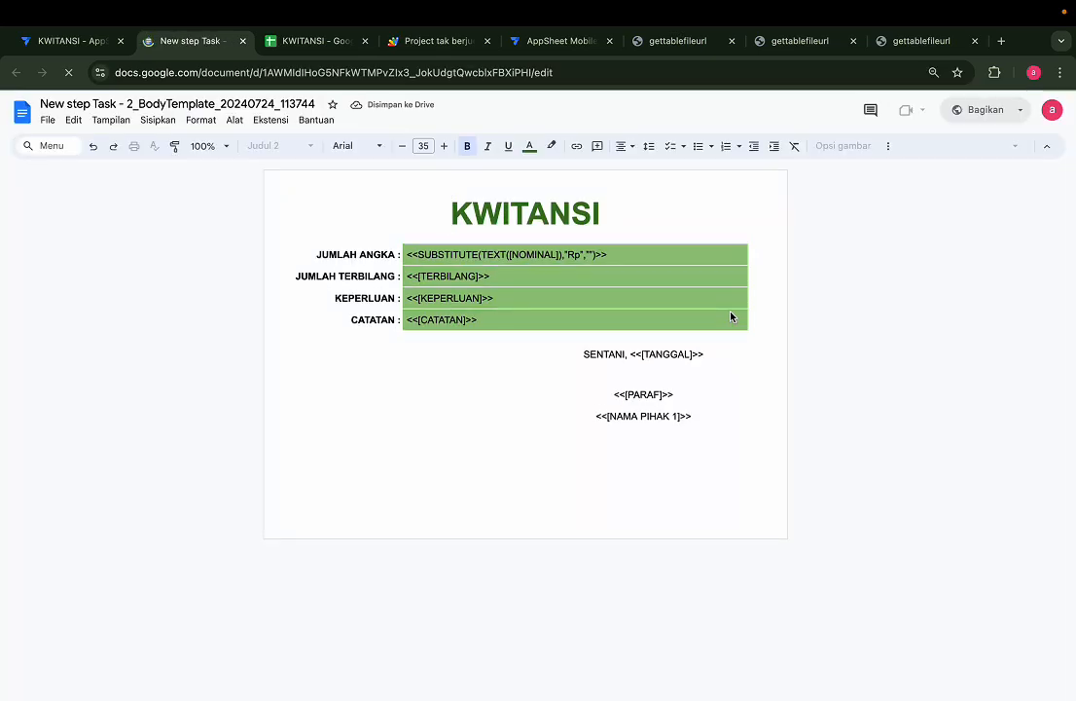
Examine the JUMLAH ANGKA expression SUBSTITUTE(TEXT([NOMINAL]),"Rp","") in the template, then return to AppSheet
{"action": "scroll", "coordinate": [569, 245], "scroll_direction": "up", "scroll_amount": 3}
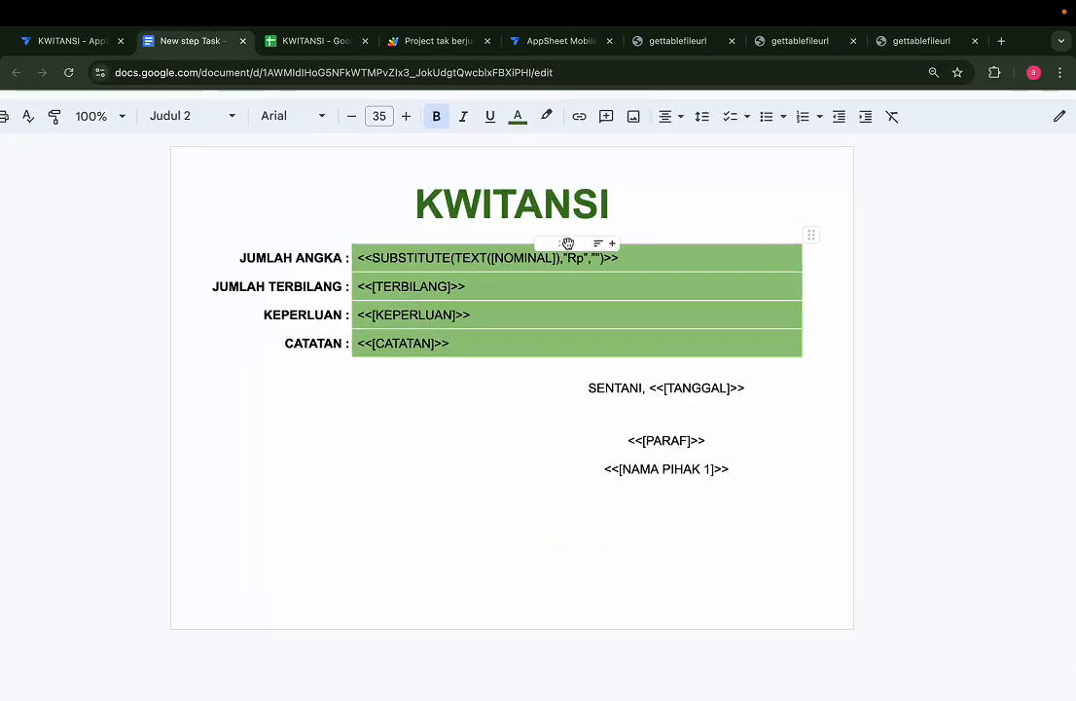
{"action": "scroll", "coordinate": [568, 243], "scroll_direction": "up", "scroll_amount": 3}
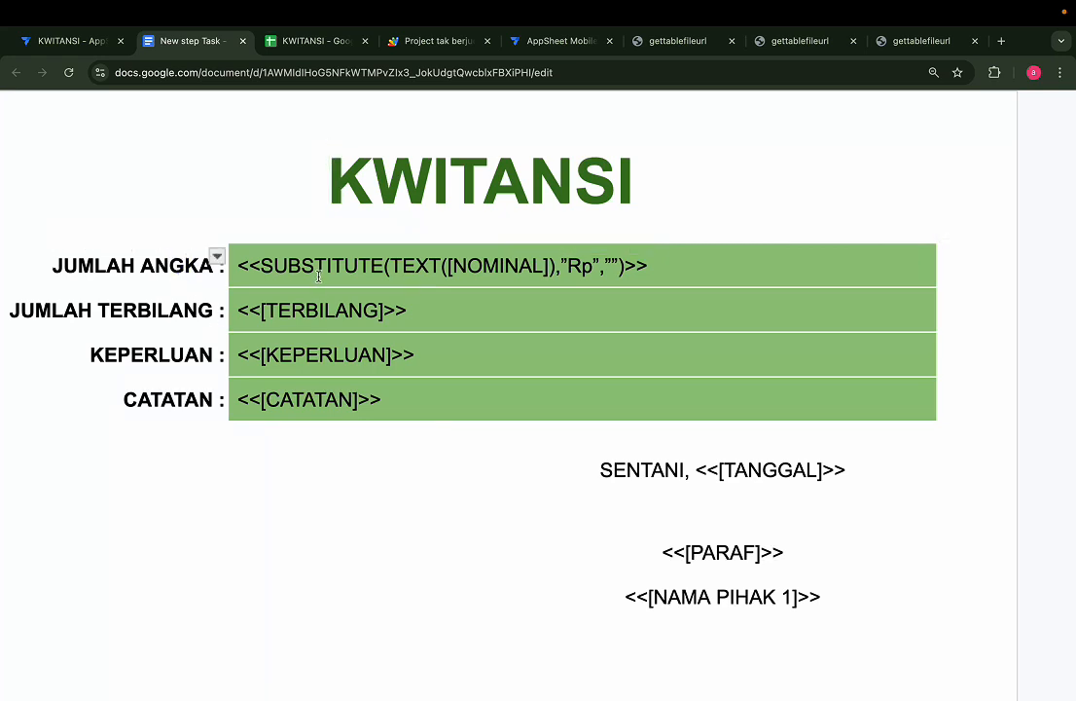
{"action": "left_click_drag", "start_coordinate": [262, 265], "coordinate": [379, 265]}
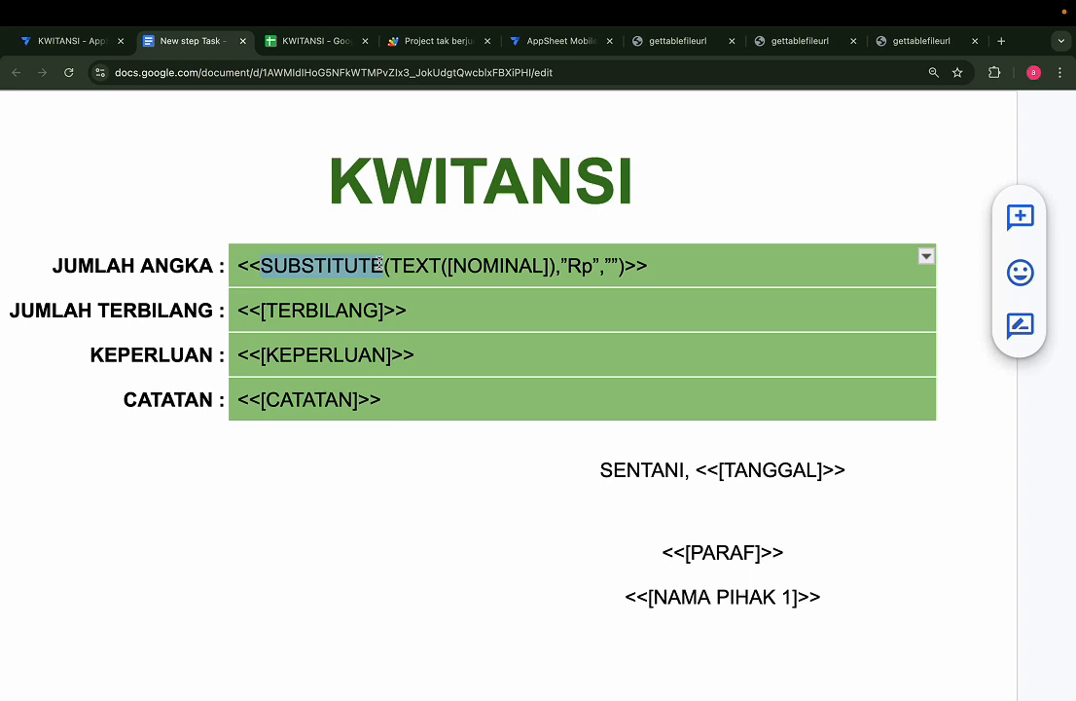
{"action": "double_click", "coordinate": [416, 265]}
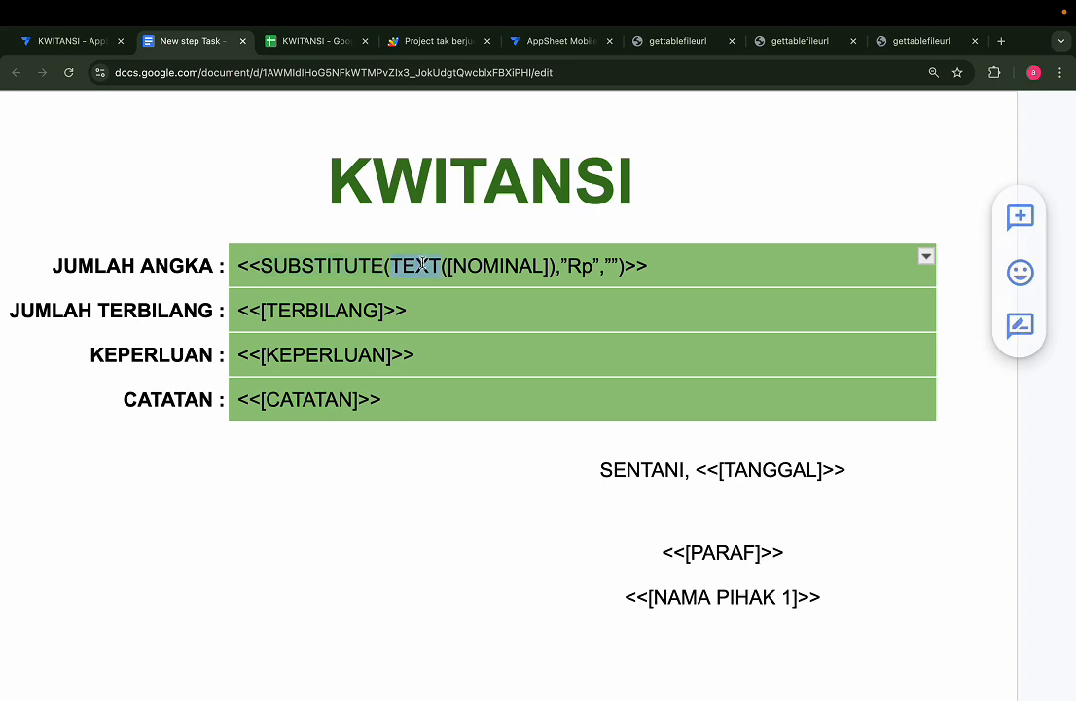
{"action": "double_click", "coordinate": [528, 273]}
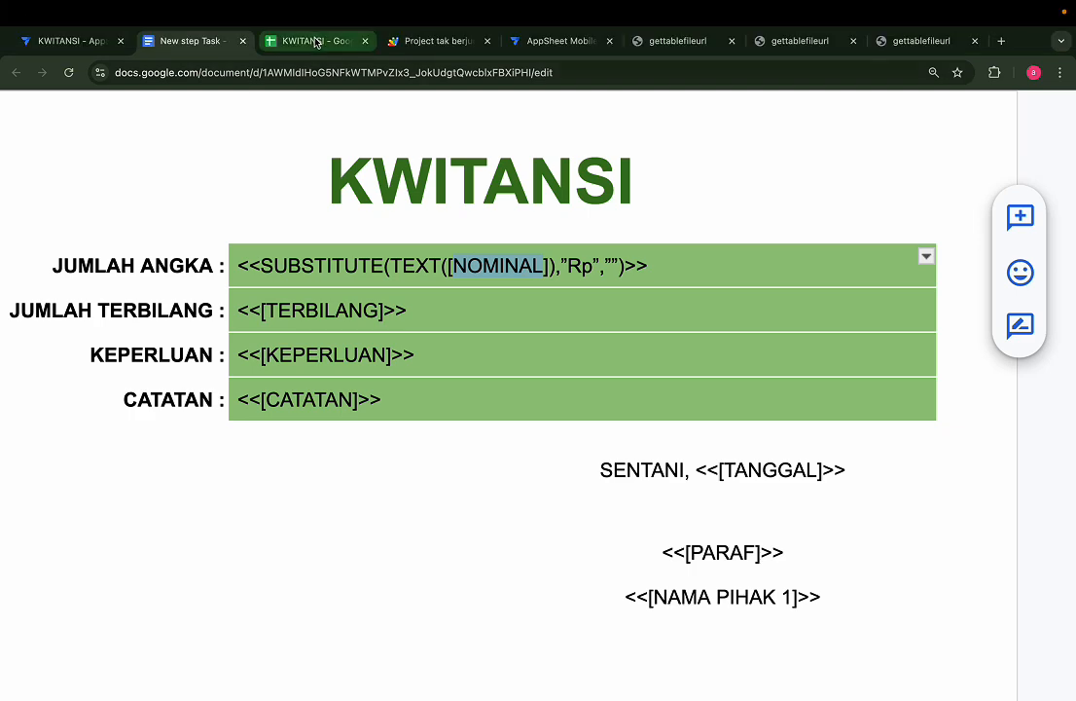
{"action": "left_click", "coordinate": [90, 43]}
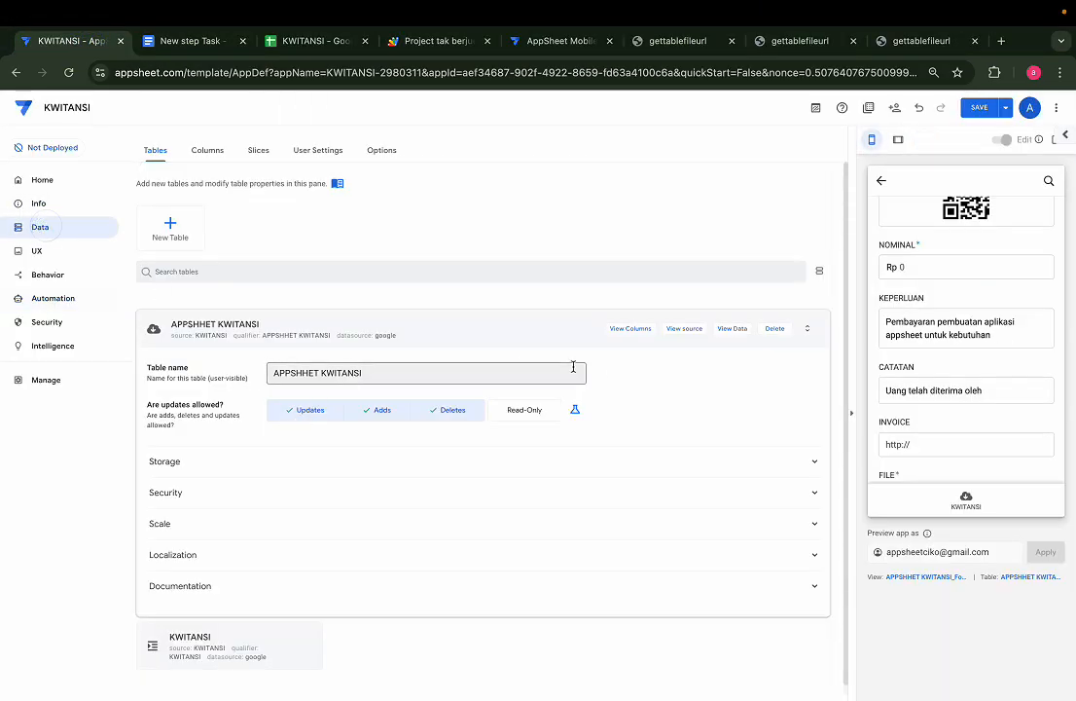
Confirm NOMINAL is a Price column in APPSHHET KWITANSI, then return to the template
{"action": "left_click", "coordinate": [631, 330]}
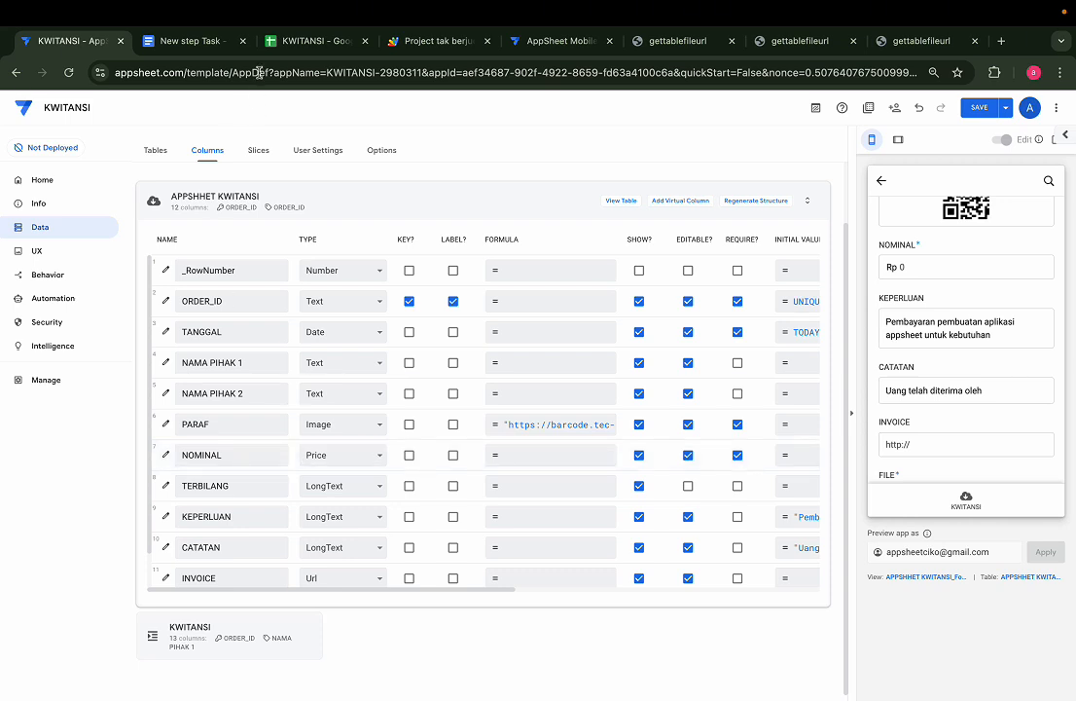
{"action": "left_click", "coordinate": [194, 41]}
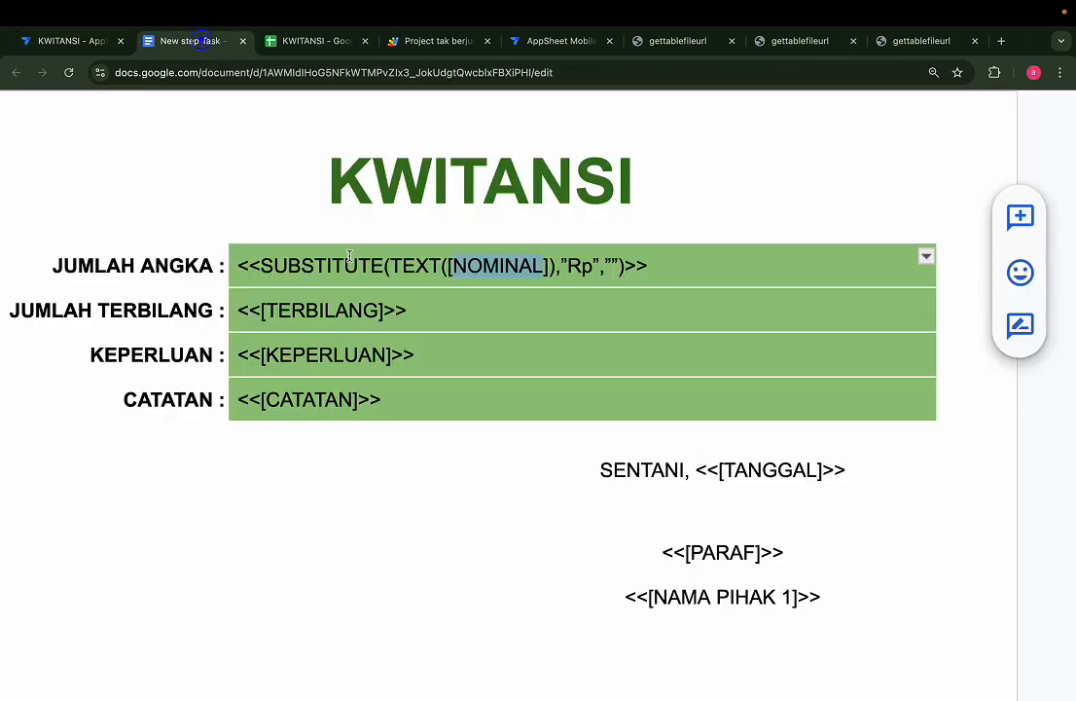
Remove the SUBSTITUTE wrapper and "Rp" arguments so JUMLAH ANGKA reads <<TEXT([NOMINAL])>>
{"action": "left_click", "coordinate": [575, 265]}
{"action": "double_click", "coordinate": [575, 266]}
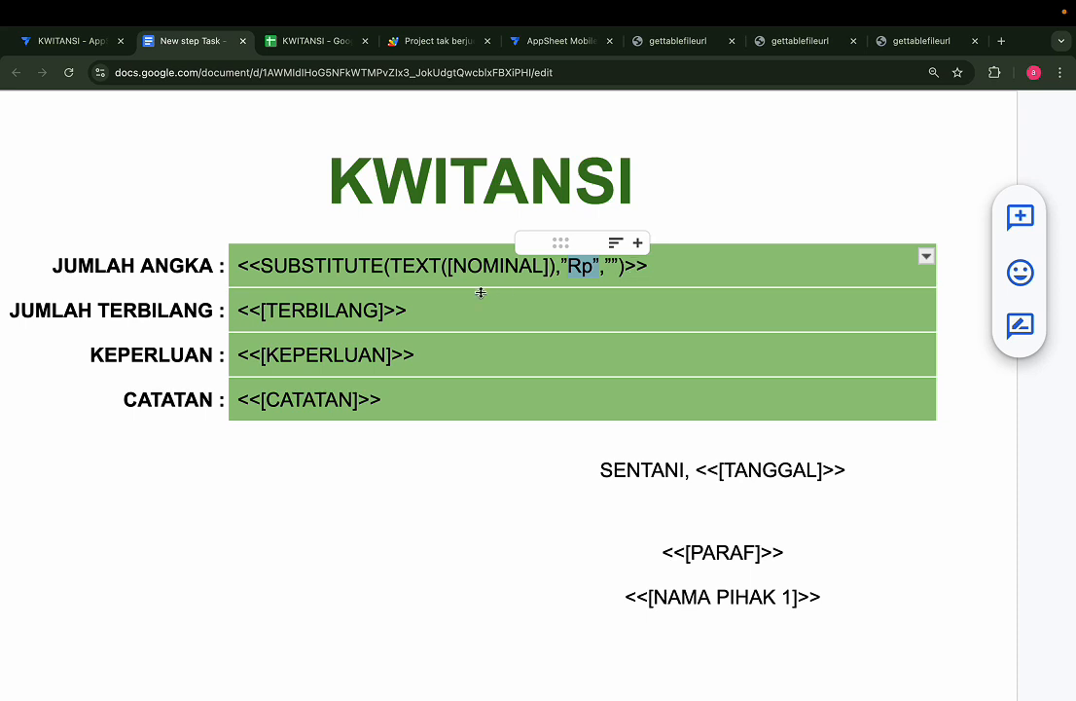
{"action": "left_click_drag", "start_coordinate": [390, 263], "coordinate": [263, 260]}
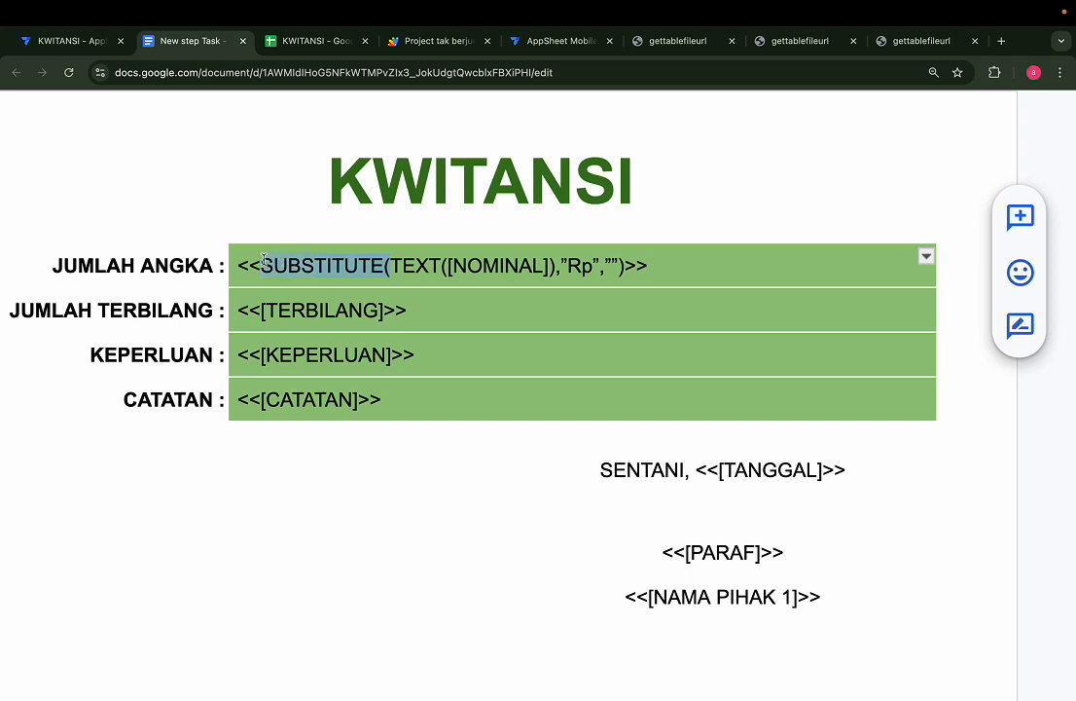
{"action": "key", "text": "BackSpace"}
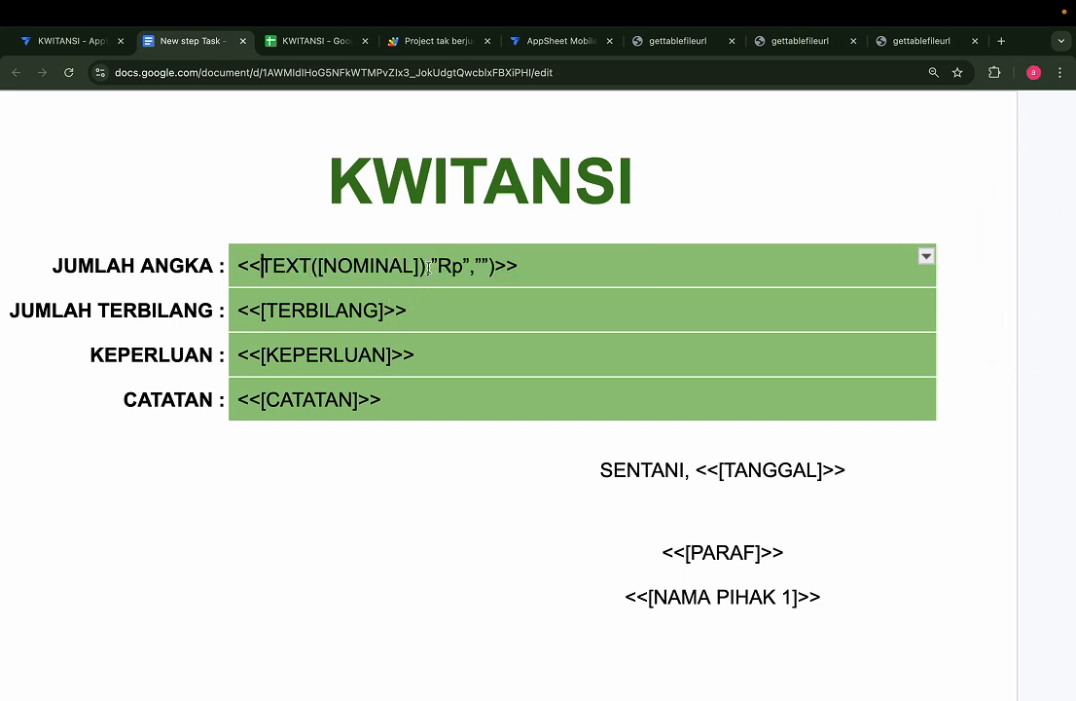
{"action": "left_click_drag", "start_coordinate": [429, 268], "coordinate": [498, 267]}
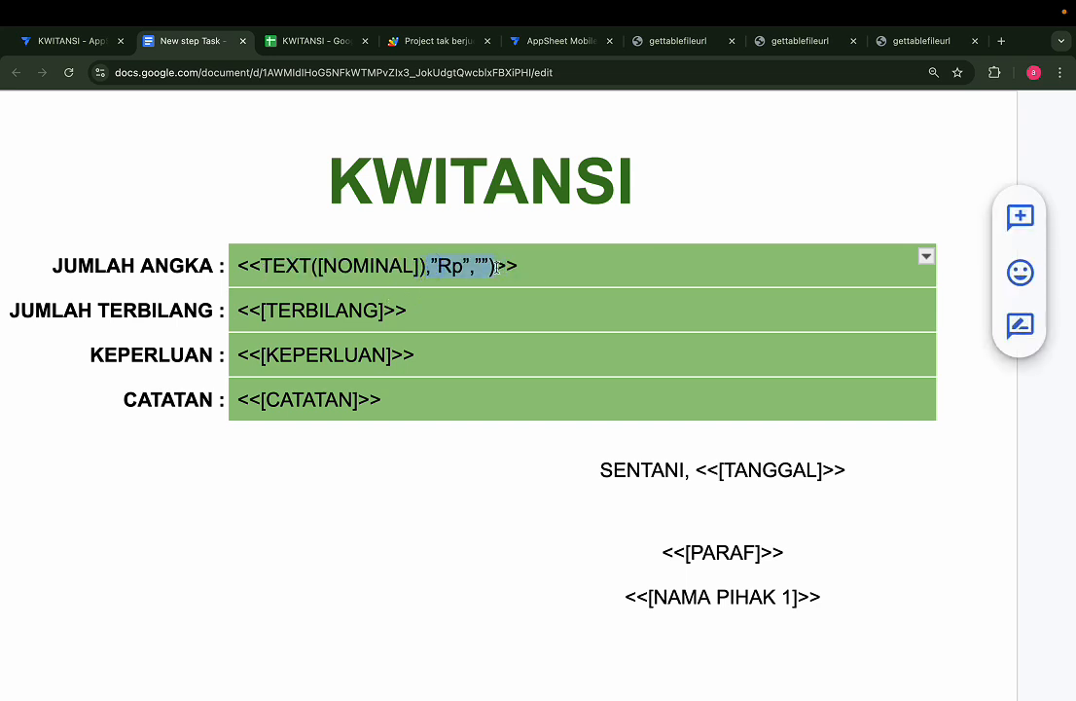
{"action": "key", "text": "BackSpace"}
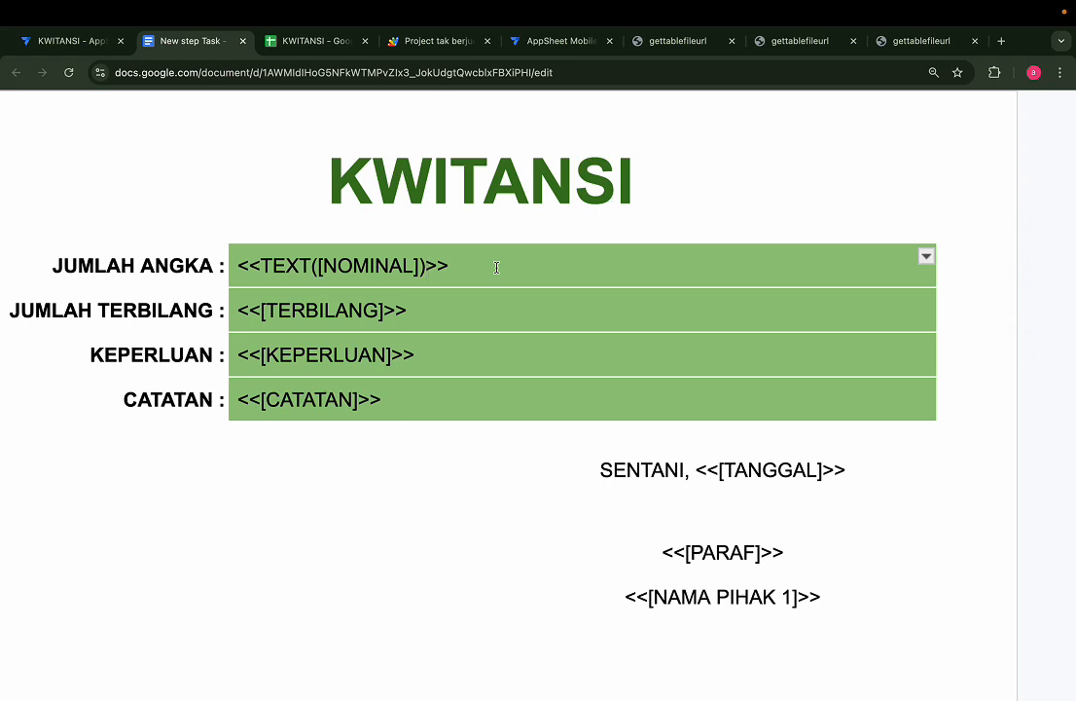
{"action": "double_click", "coordinate": [285, 265]}
Review the NOMINAL, TERBILANG, KEPERLUAN and CATATAN fields in the template without changes
{"action": "double_click", "coordinate": [374, 264]}
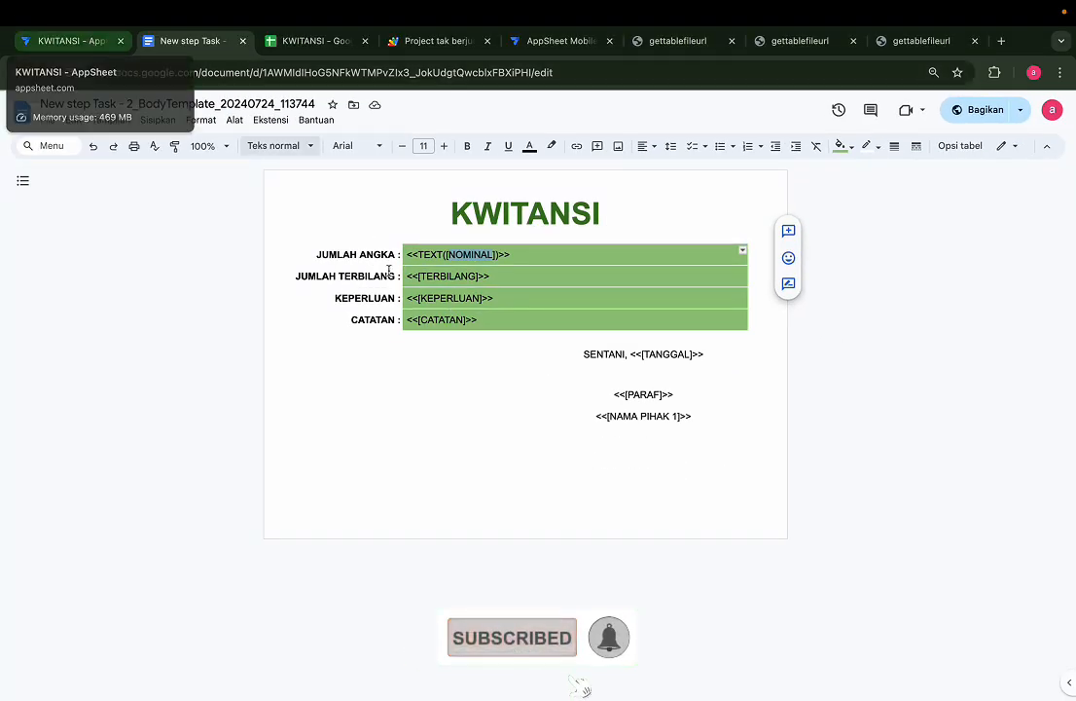
{"action": "scroll", "coordinate": [288, 277], "scroll_direction": "up", "scroll_amount": 3}
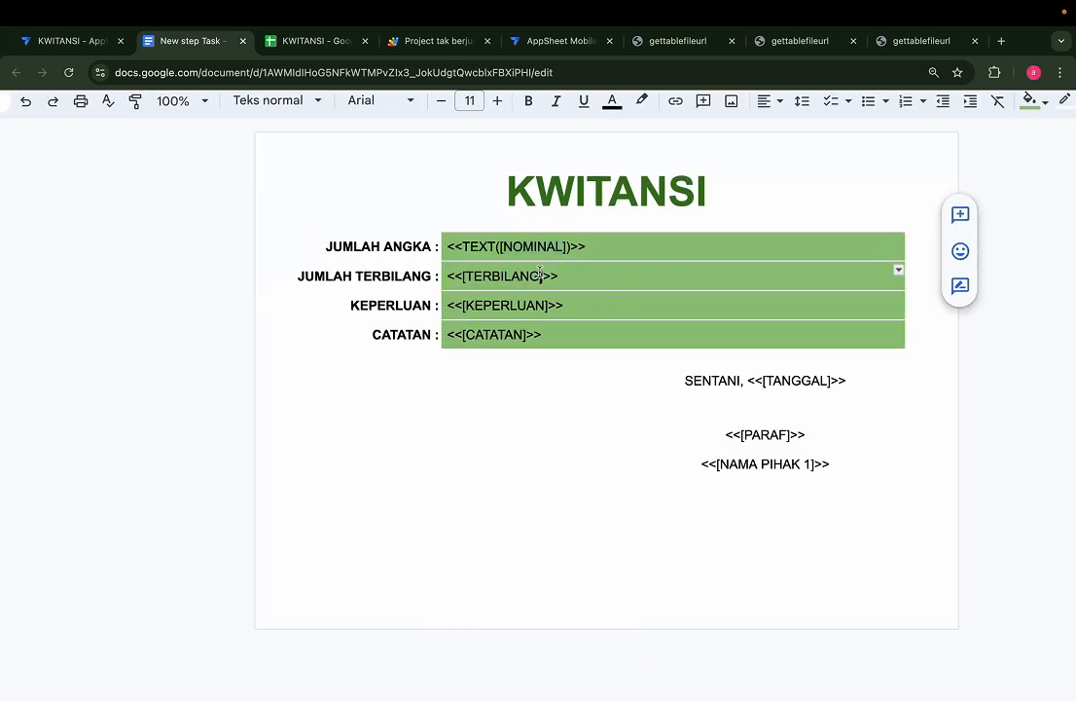
{"action": "left_click", "coordinate": [540, 276]}
{"action": "double_click", "coordinate": [408, 303]}
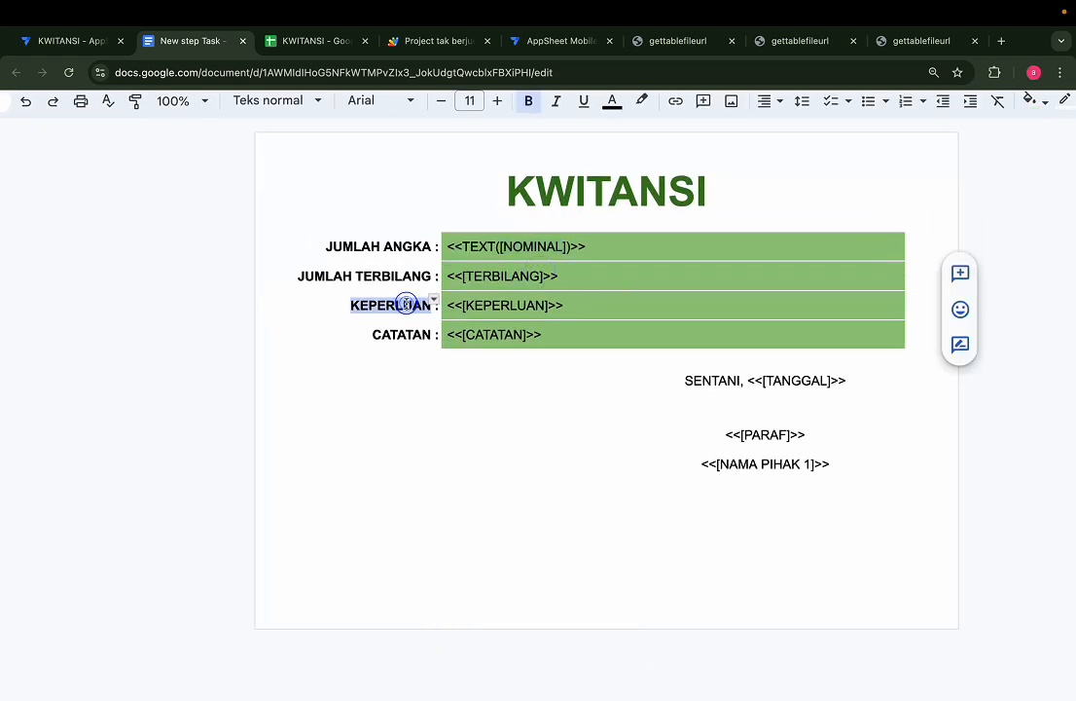
{"action": "double_click", "coordinate": [555, 305]}
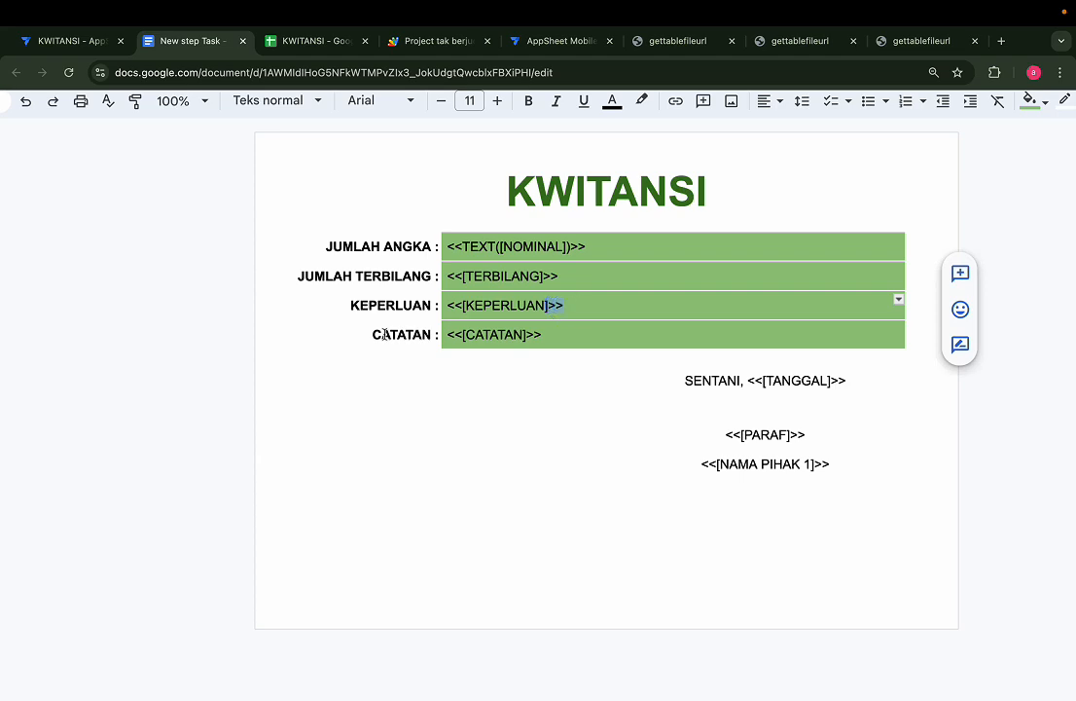
{"action": "left_click", "coordinate": [500, 337]}
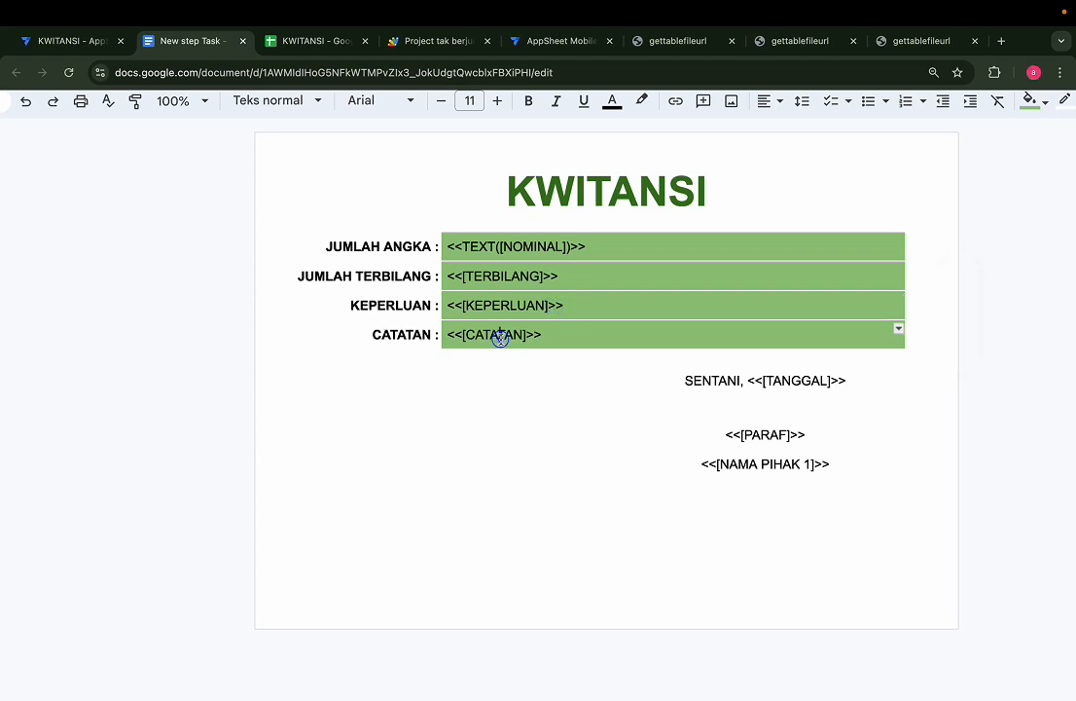
{"action": "scroll", "coordinate": [710, 376], "scroll_direction": "up", "scroll_amount": 5}
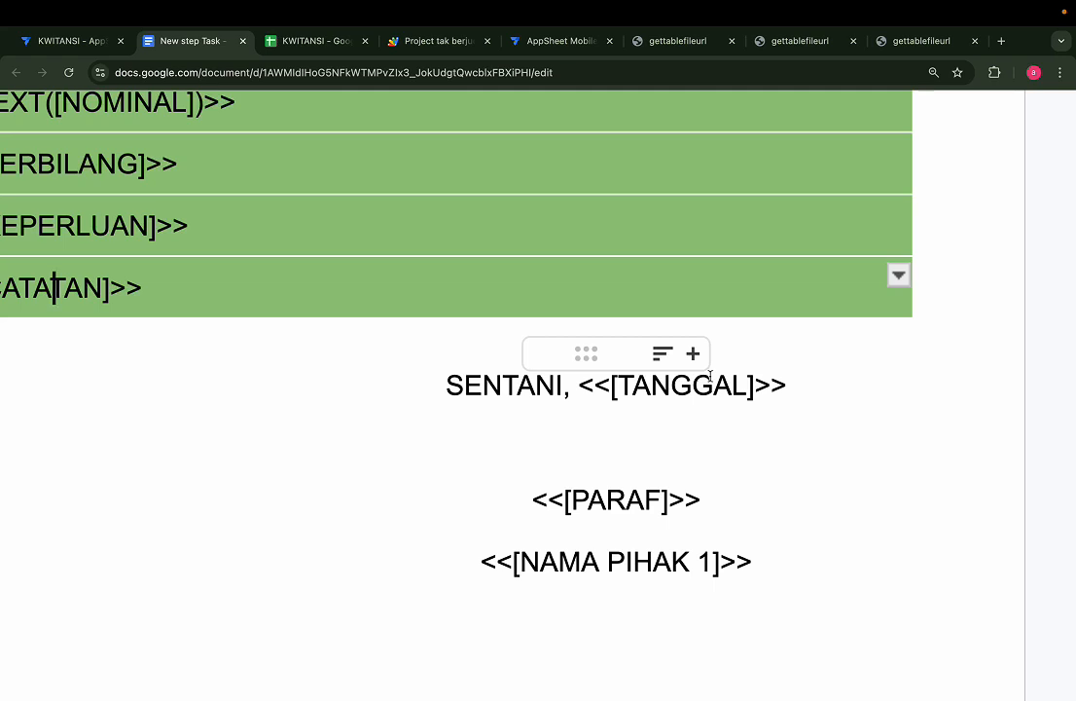
Inspect the SENTANI date line, PARAF and NAMA PIHAK 1 fields of the template
{"action": "triple_click", "coordinate": [509, 383]}
{"action": "left_click", "coordinate": [506, 384]}
{"action": "double_click", "coordinate": [509, 383]}
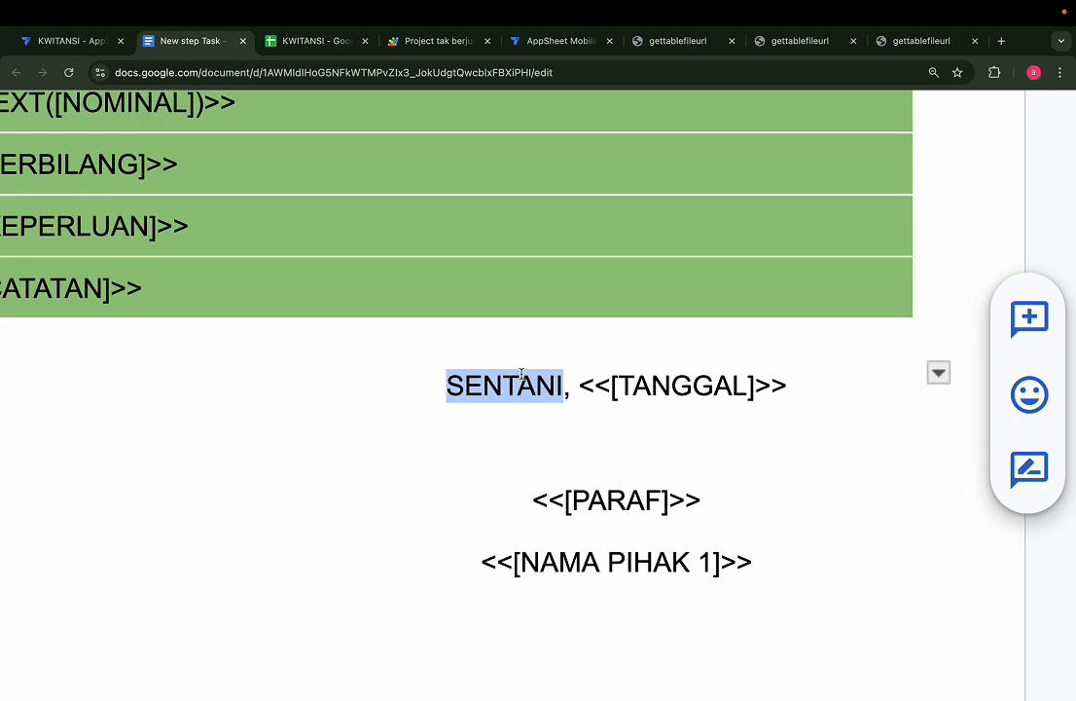
{"action": "left_click", "coordinate": [708, 389]}
{"action": "left_click", "coordinate": [504, 388]}
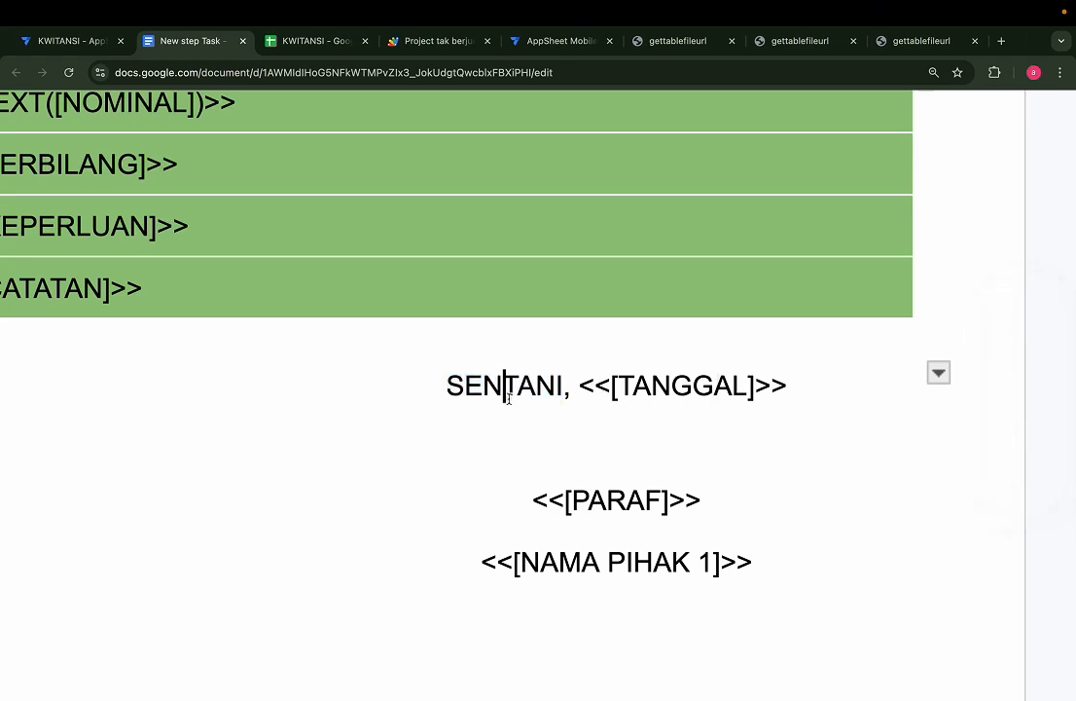
{"action": "double_click", "coordinate": [506, 389]}
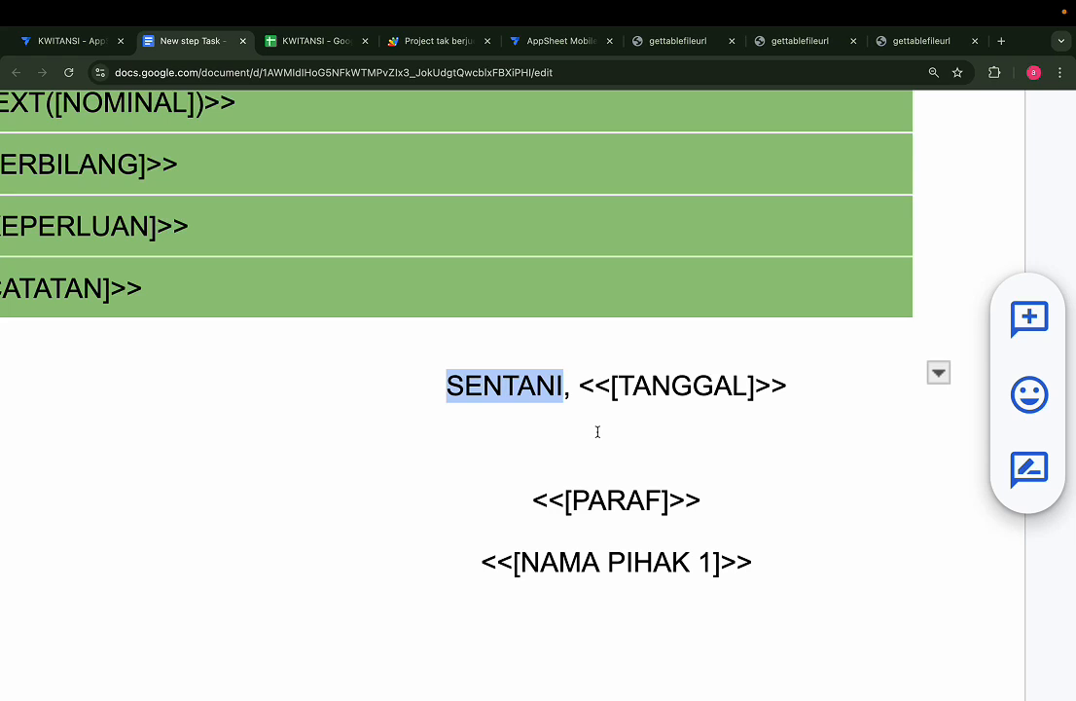
{"action": "double_click", "coordinate": [613, 500]}
{"action": "double_click", "coordinate": [549, 561]}
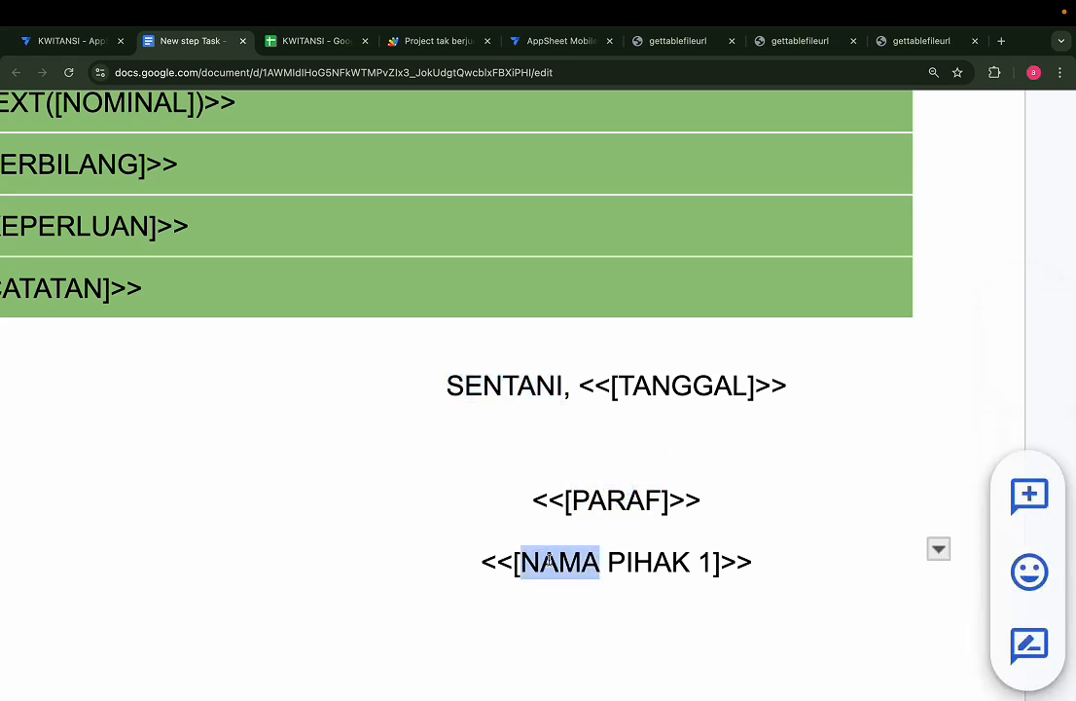
{"action": "left_click", "coordinate": [712, 561]}
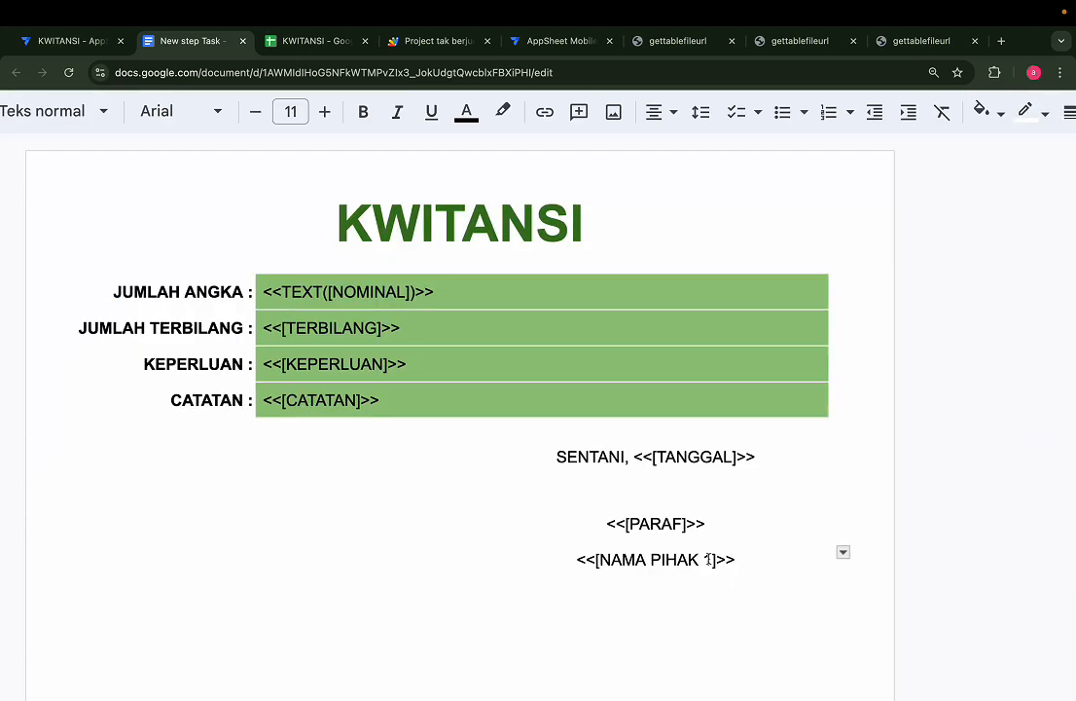
In AppSheet, switch the preview to tablet size and start a new KWITANSI record
{"action": "left_click", "coordinate": [68, 42]}
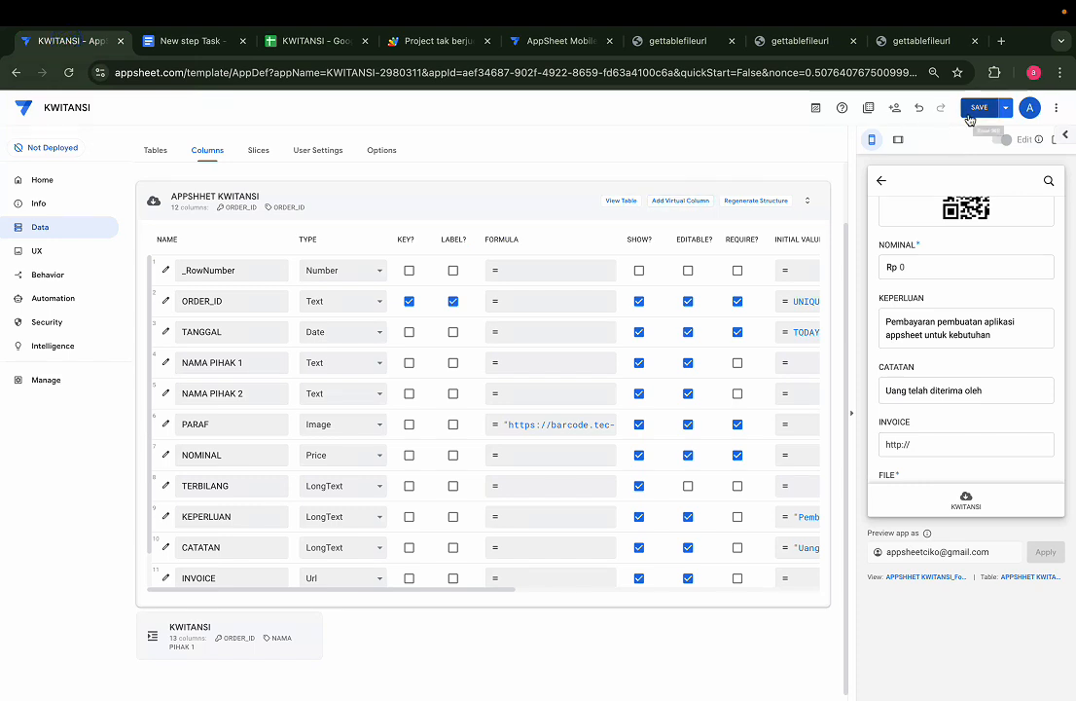
{"action": "left_click", "coordinate": [966, 501]}
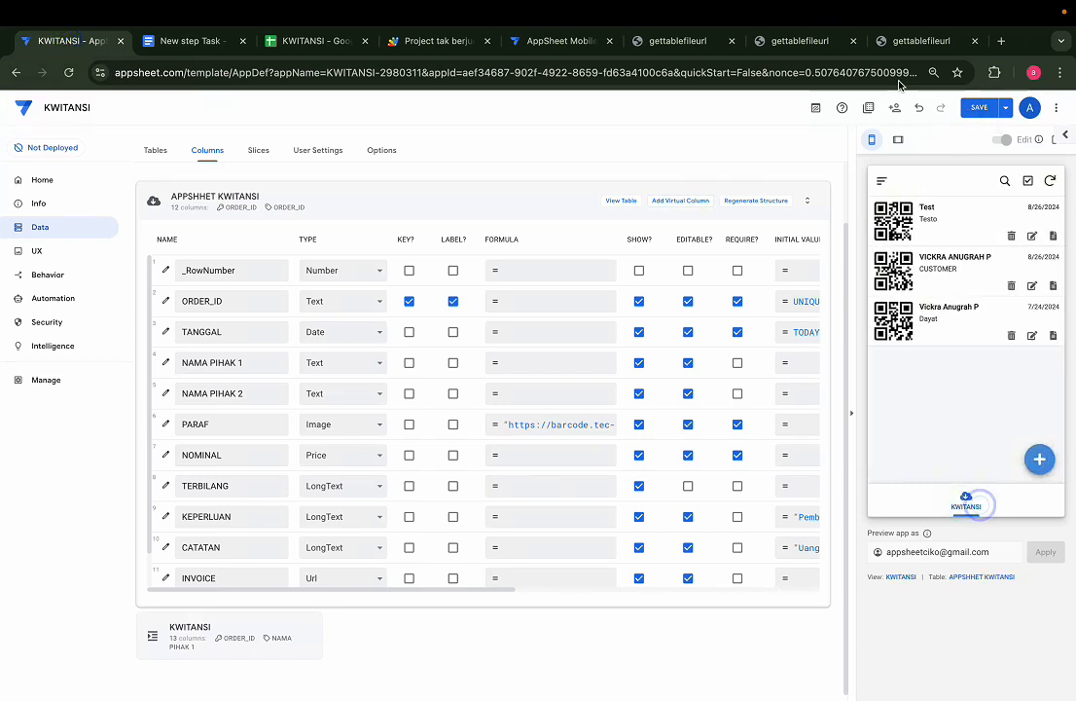
{"action": "left_click", "coordinate": [898, 141]}
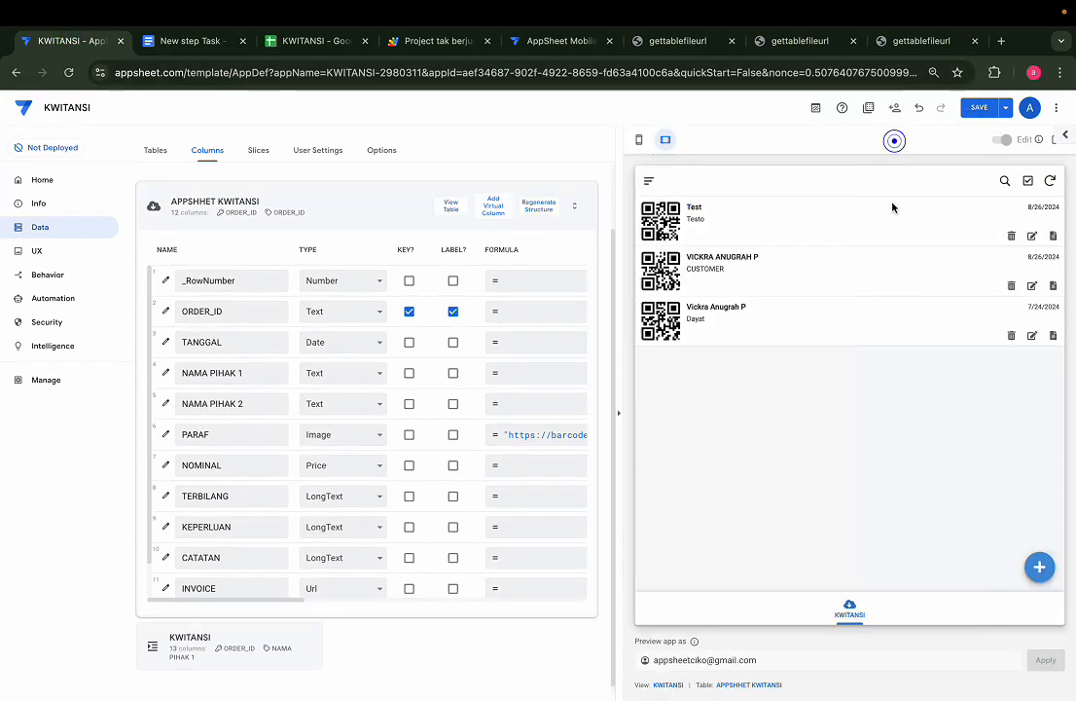
{"action": "left_click", "coordinate": [1038, 569]}
Fill the new record with both party names and NOMINAL 4500000
{"action": "left_click", "coordinate": [856, 352]}
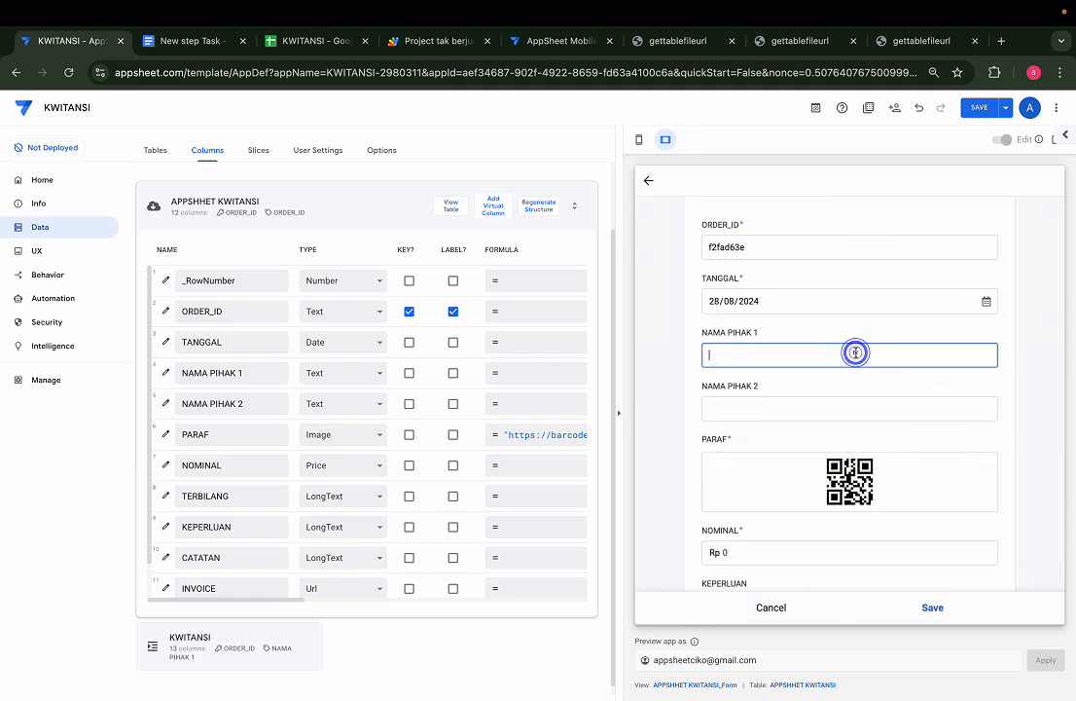
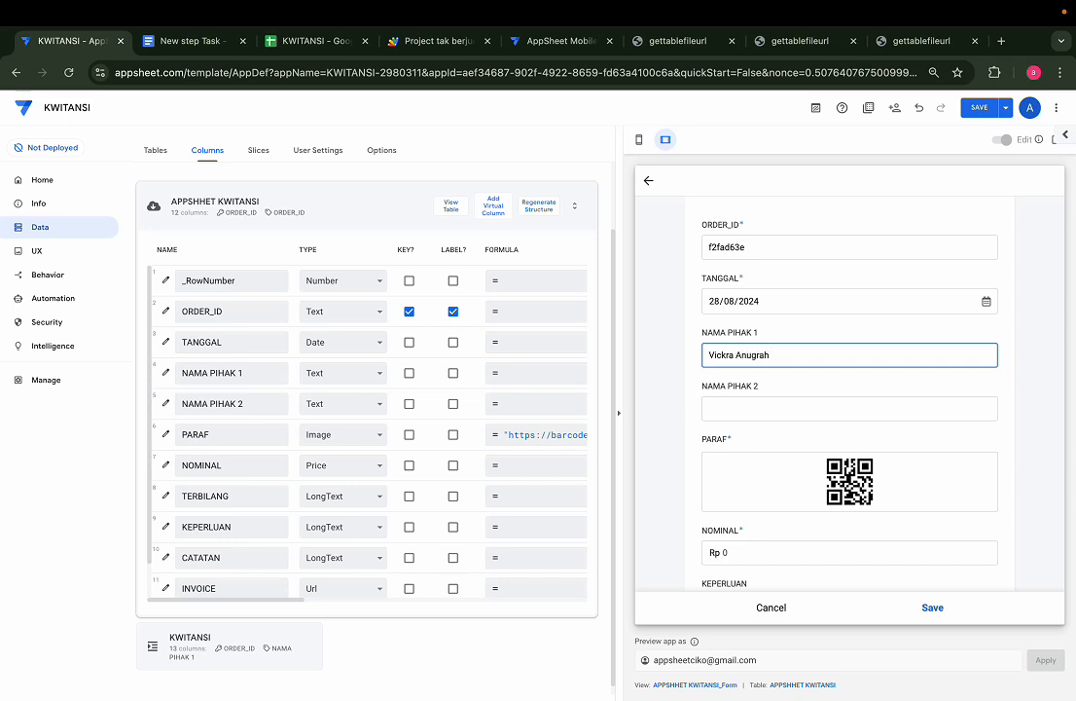
{"action": "key", "text": "Tab"}
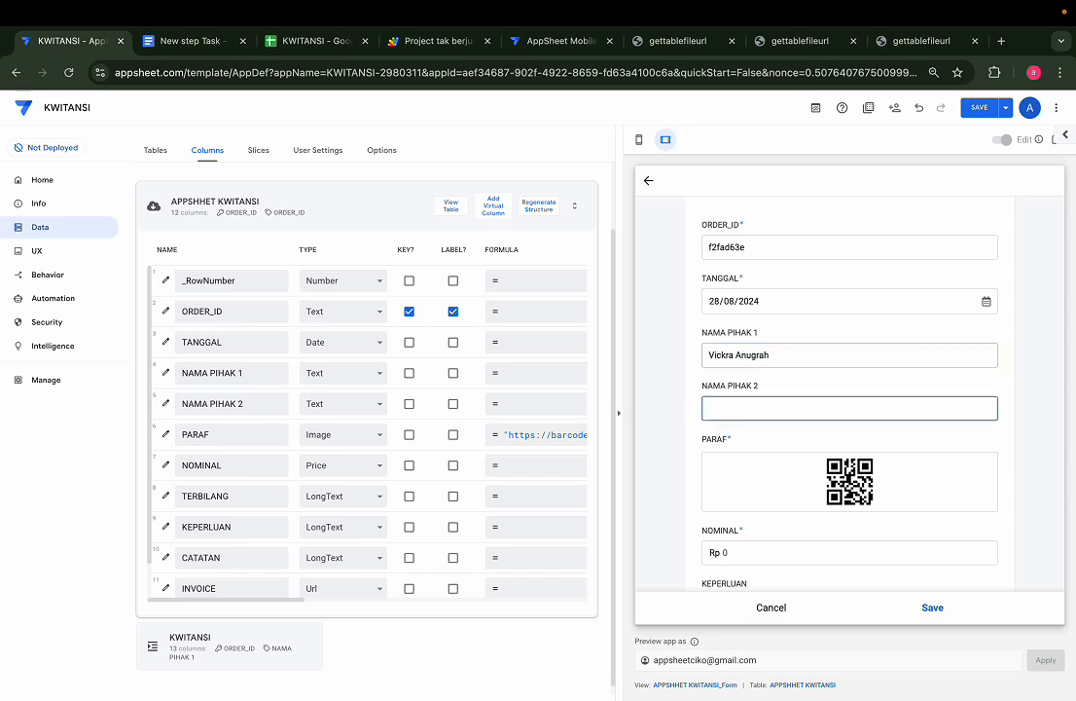
{"action": "type", "text": "Ciko"}
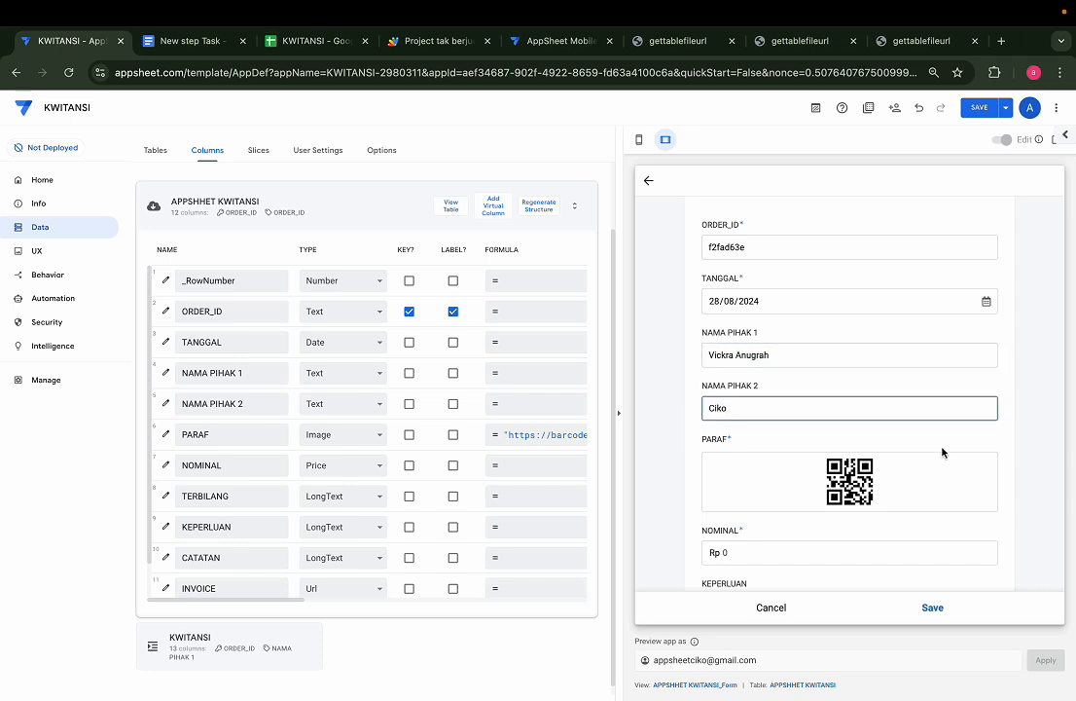
{"action": "left_click", "coordinate": [933, 548]}
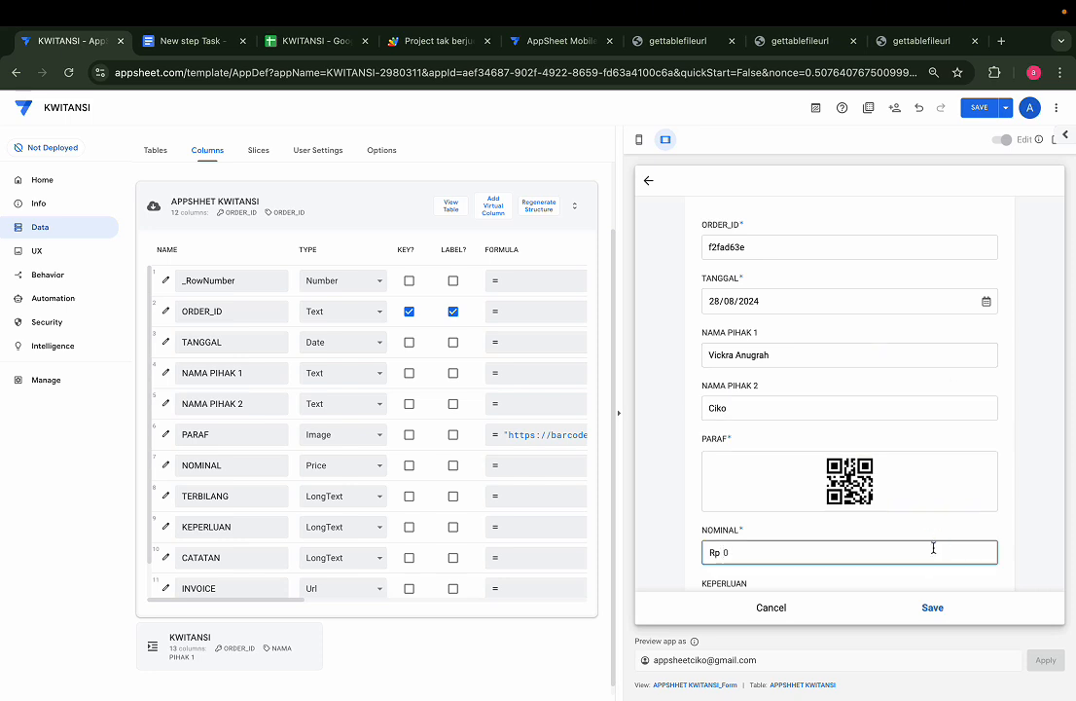
{"action": "type", "text": "4500000"}
{"action": "left_click", "coordinate": [1000, 533]}
{"action": "scroll", "coordinate": [1000, 533], "scroll_direction": "down", "scroll_amount": 1}
{"action": "scroll", "coordinate": [1000, 533], "scroll_direction": "down", "scroll_amount": 2}
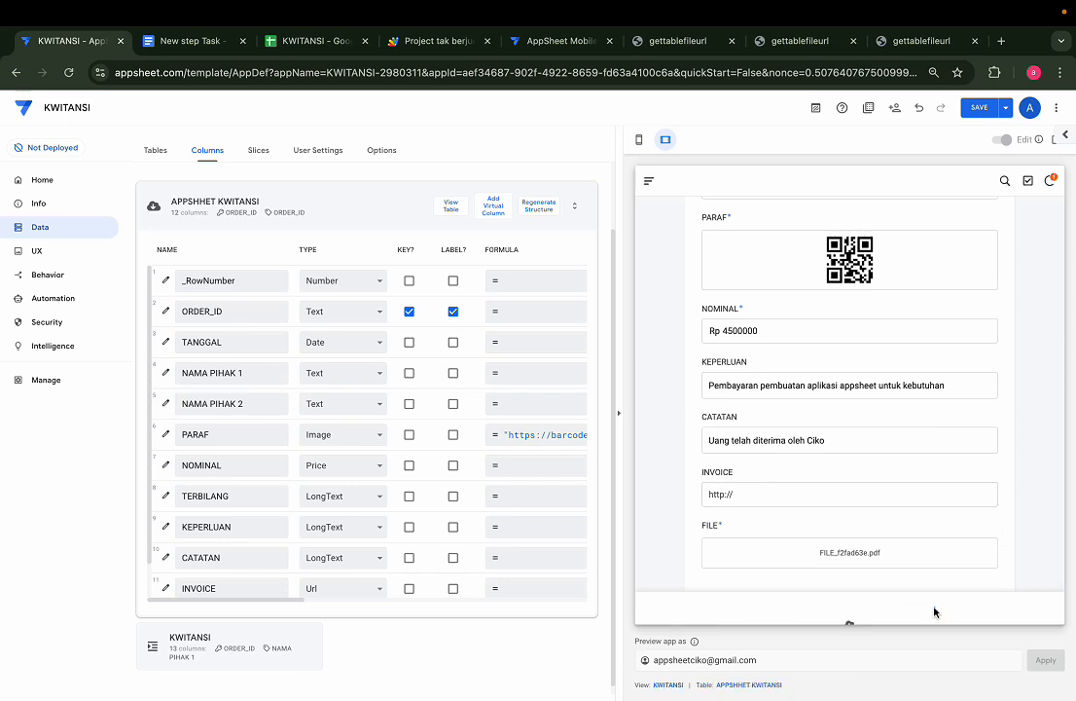
Save the record, sync the app, and open its PDF receipt
{"action": "left_click", "coordinate": [933, 608]}
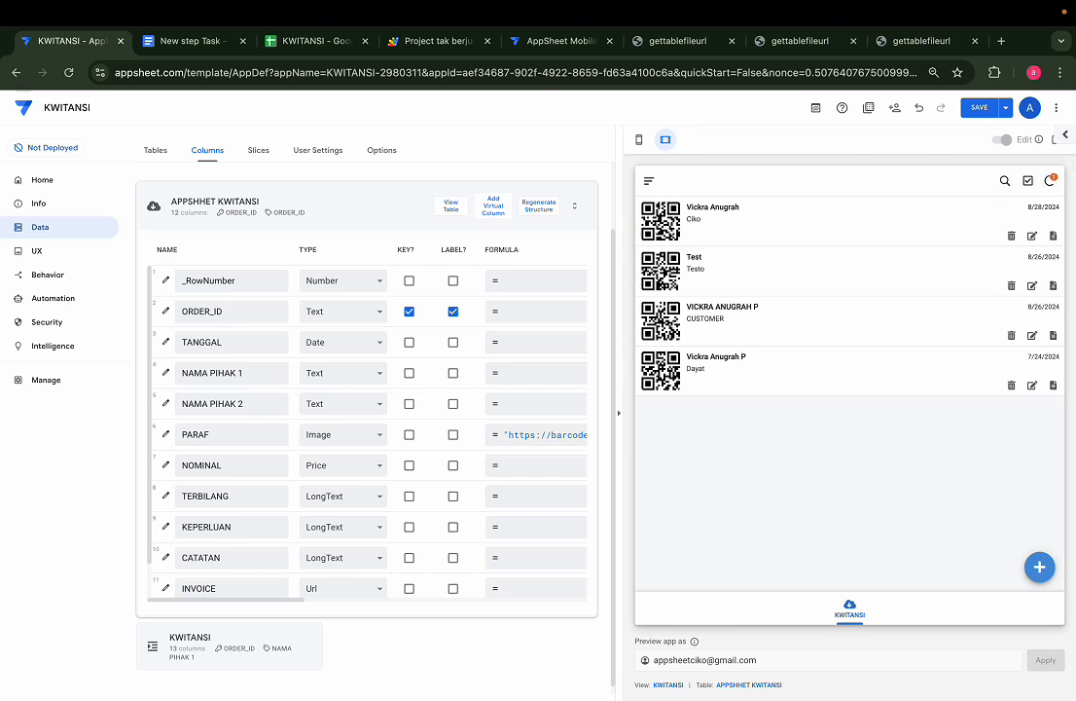
{"action": "left_click", "coordinate": [1049, 184]}
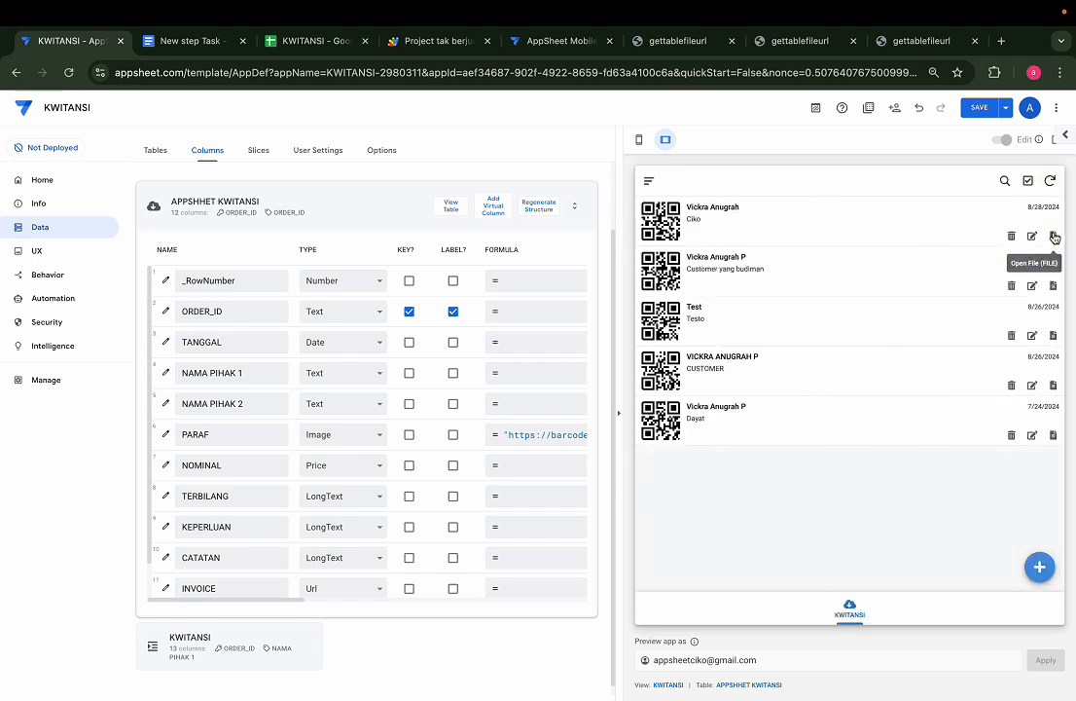
{"action": "left_click", "coordinate": [1054, 236]}
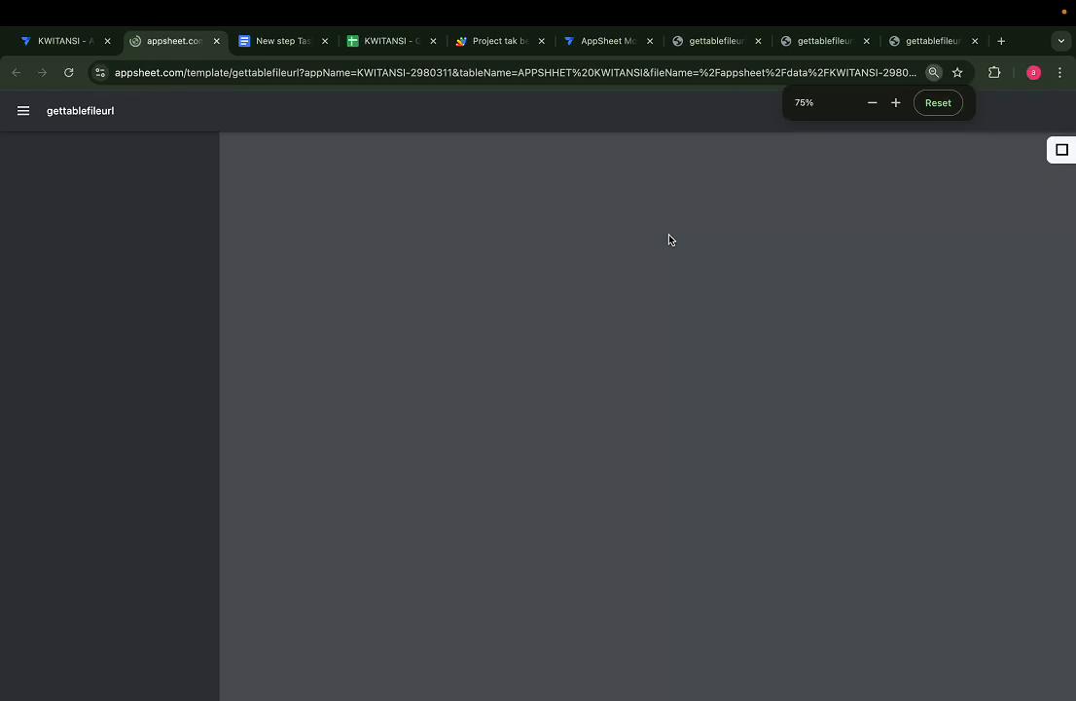
Inspect the new receipt's amount, Rp4,500,000 with comma separators, in the PDF viewer
{"action": "scroll", "coordinate": [669, 238], "scroll_direction": "up", "scroll_amount": 10}
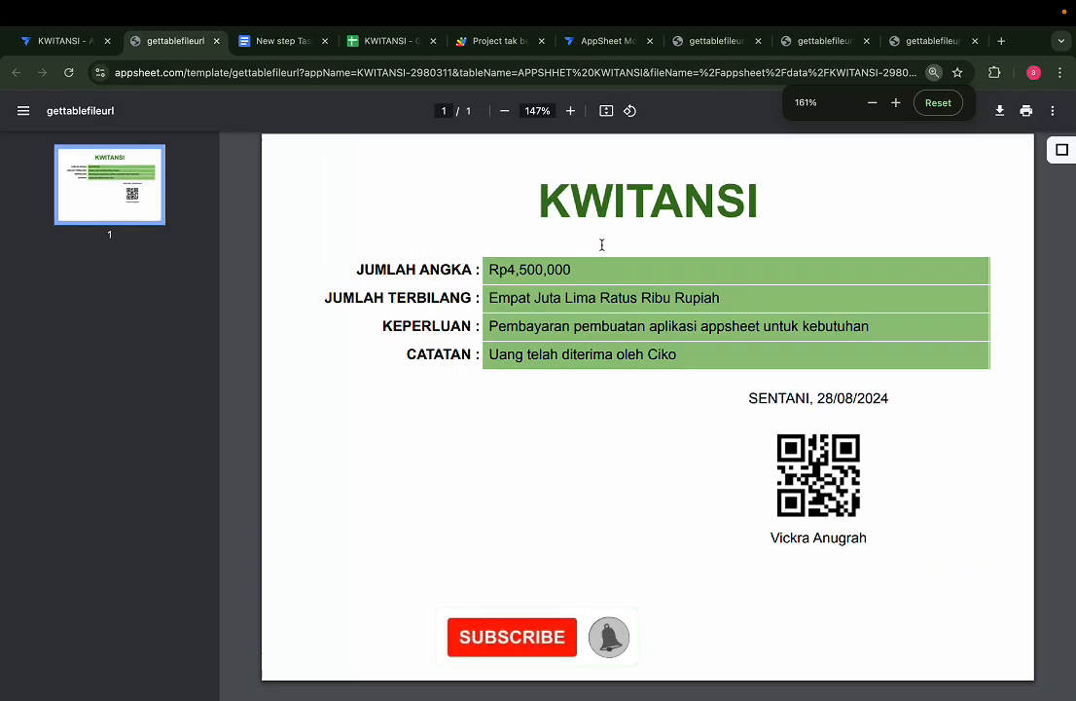
{"action": "scroll", "coordinate": [602, 244], "scroll_direction": "down", "scroll_amount": 5}
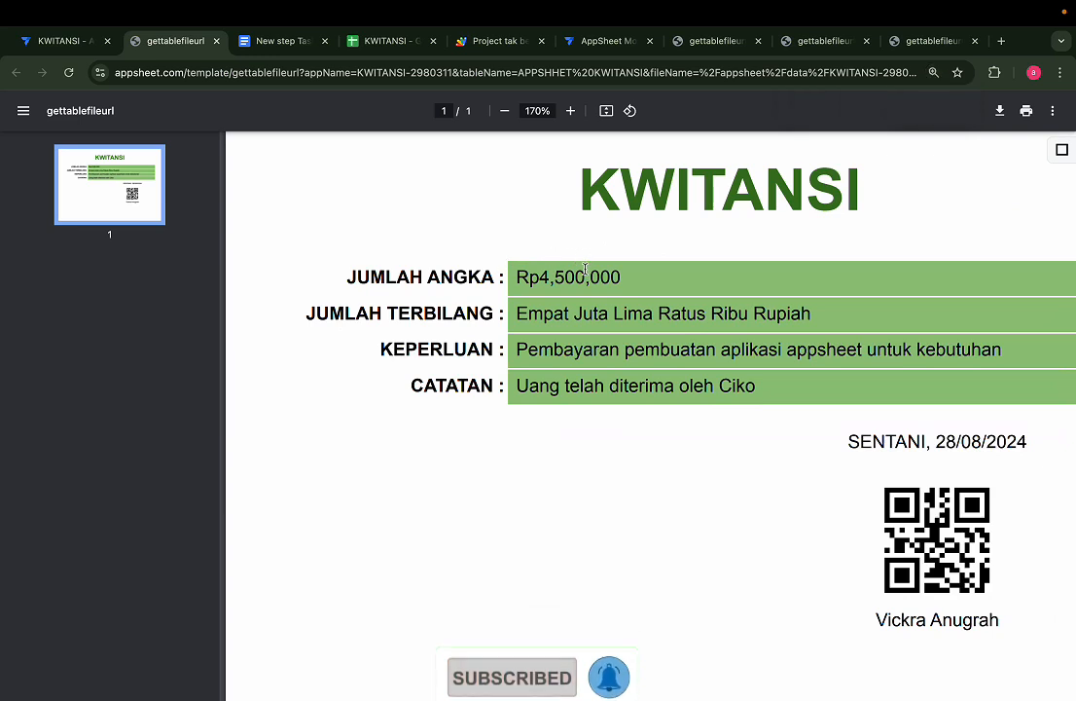
{"action": "double_click", "coordinate": [517, 279]}
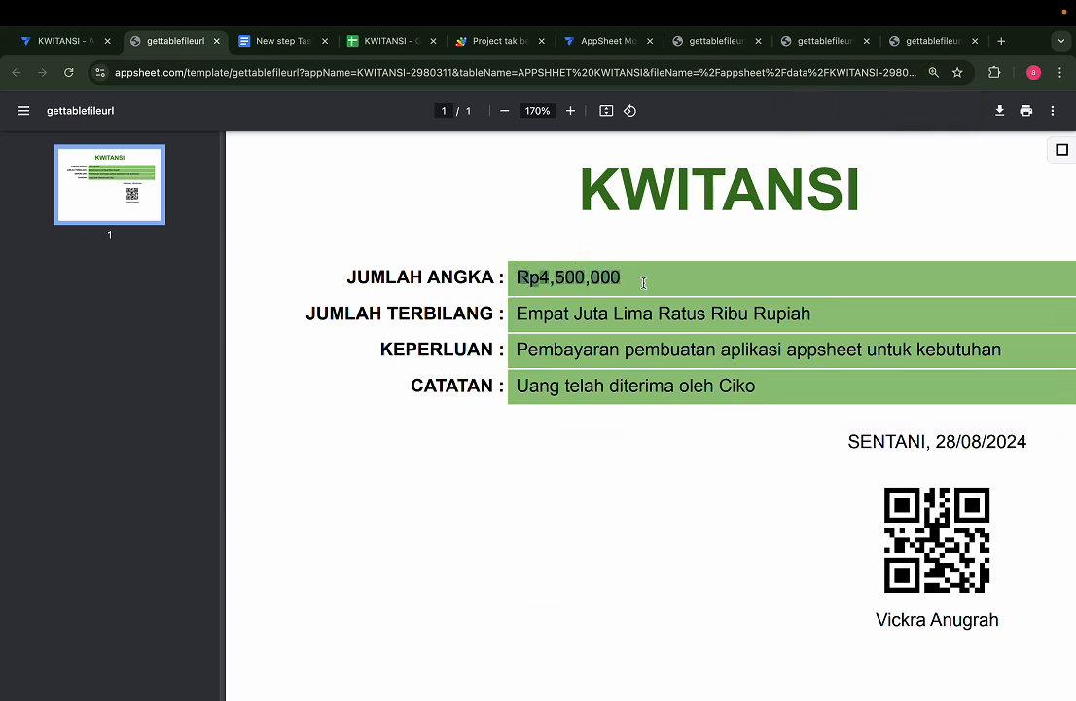
{"action": "left_click", "coordinate": [627, 281]}
Compare it with the older 6,500,000 receipt, then bring up the KWITANSI spreadsheet
{"action": "left_click", "coordinate": [733, 41]}
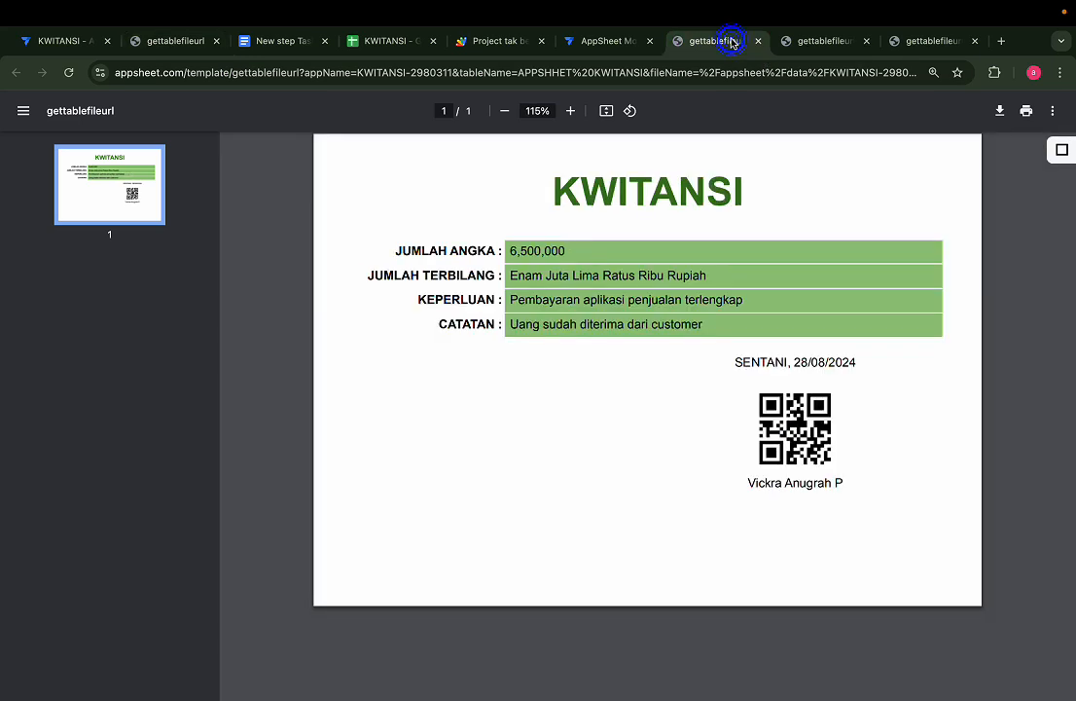
{"action": "left_click_drag", "start_coordinate": [566, 252], "coordinate": [508, 260]}
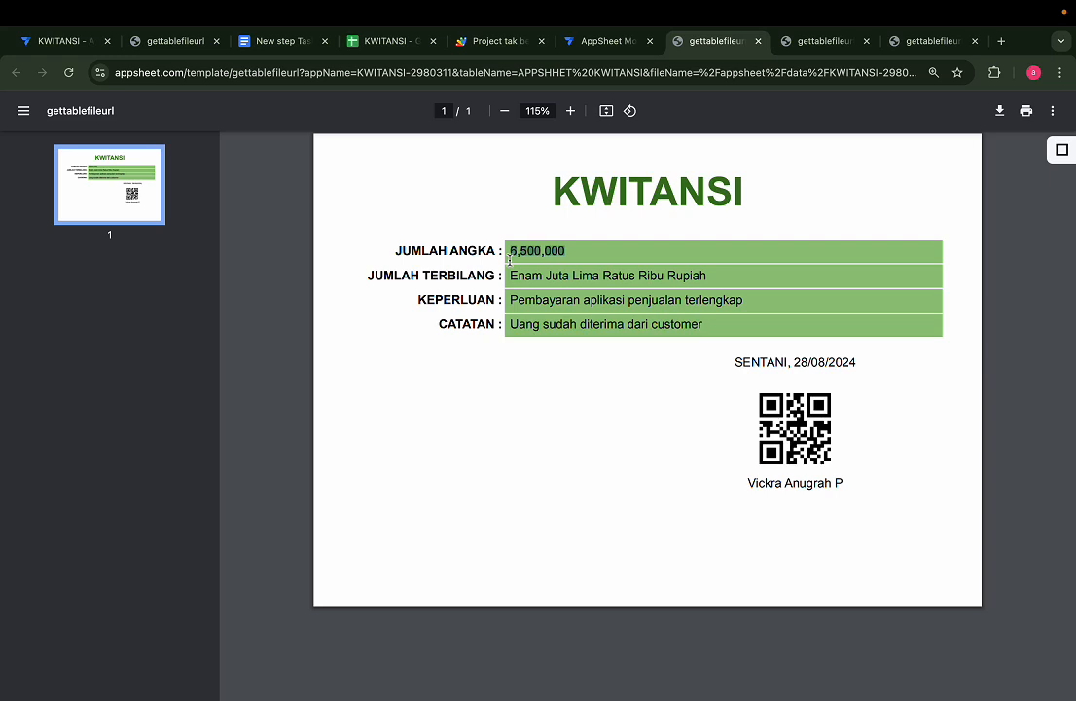
{"action": "left_click", "coordinate": [177, 43]}
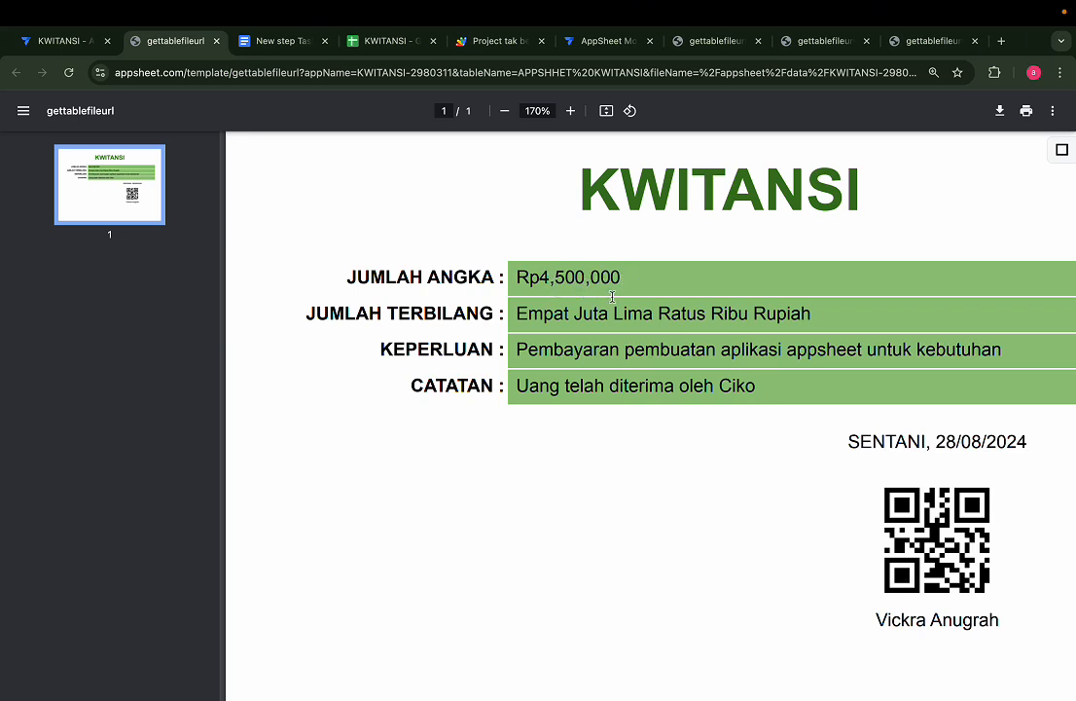
{"action": "left_click", "coordinate": [378, 43]}
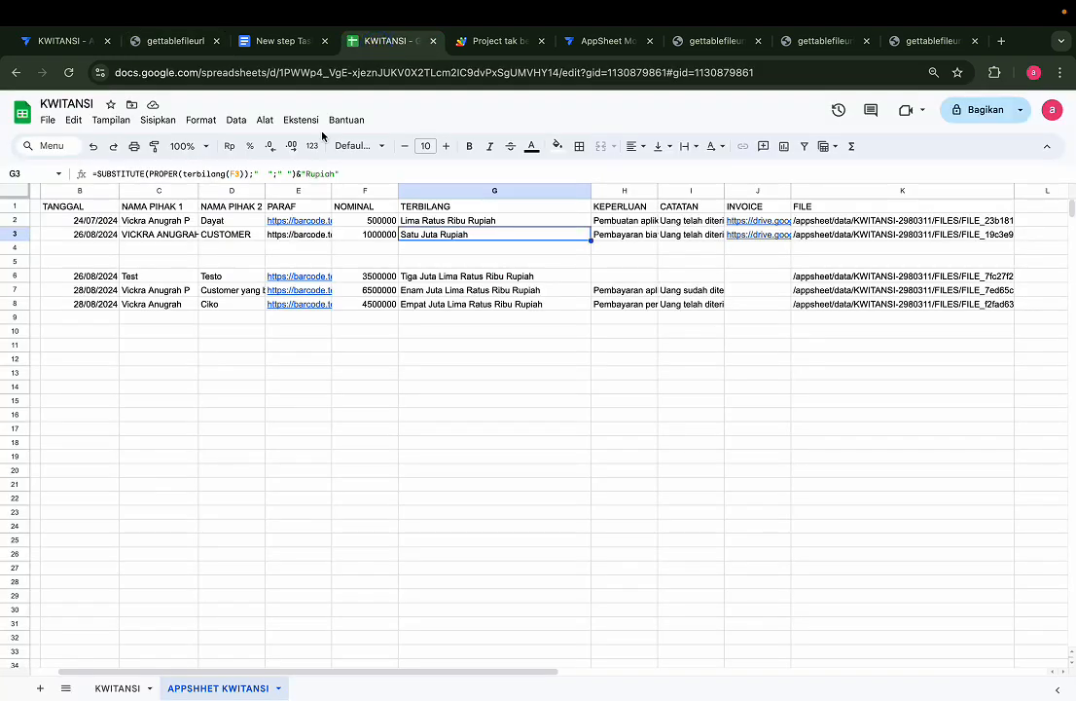
Rewrite the JUMLAH ANGKA amount as substitute(TEXT([NOMINAL]),"Rp","Rp ") in the template
{"action": "left_click", "coordinate": [275, 41]}
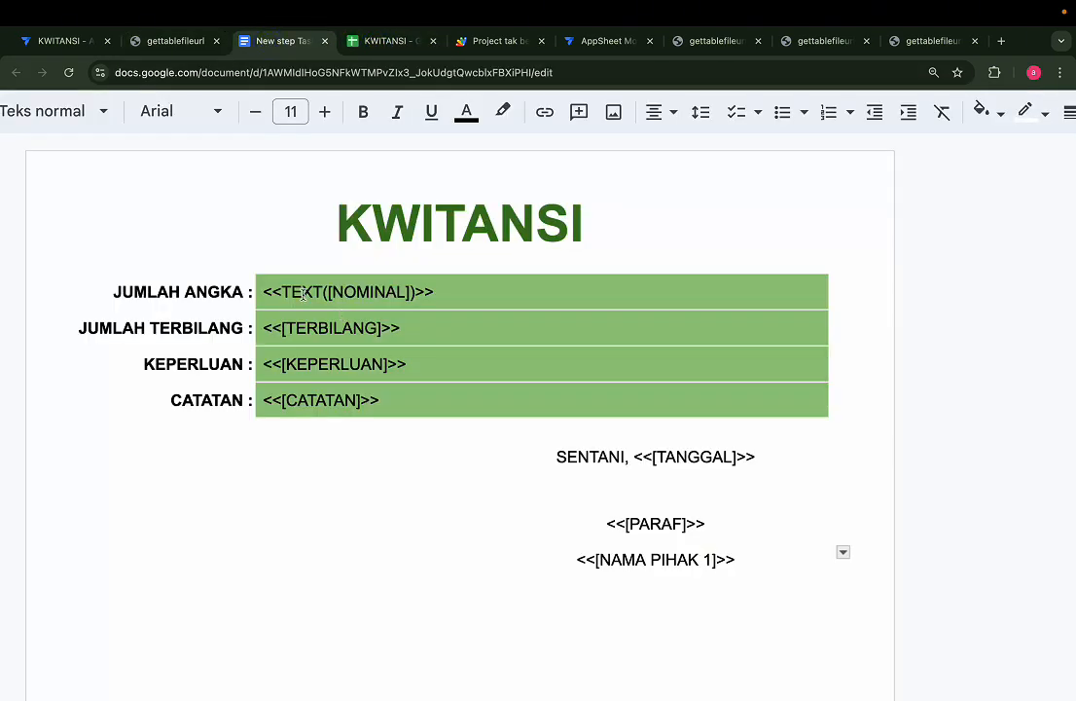
{"action": "left_click_drag", "start_coordinate": [281, 292], "coordinate": [416, 290]}
{"action": "key", "text": "ctrl+c"}
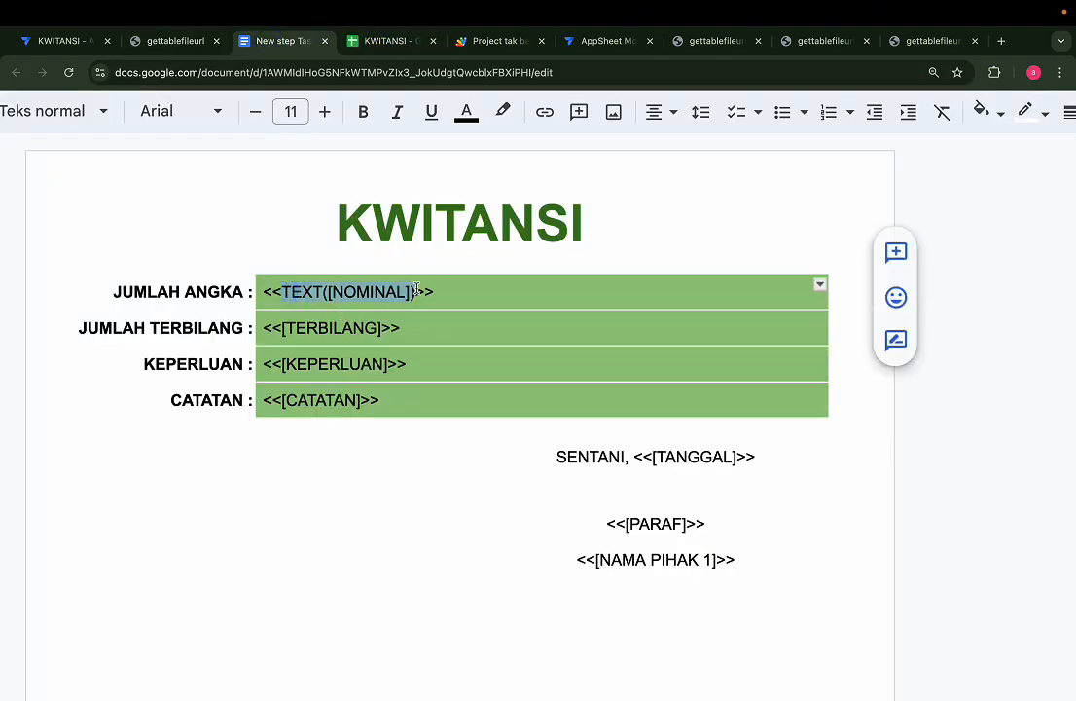
{"action": "key", "text": "BackSpace"}
{"action": "type", "text": "substitute"}
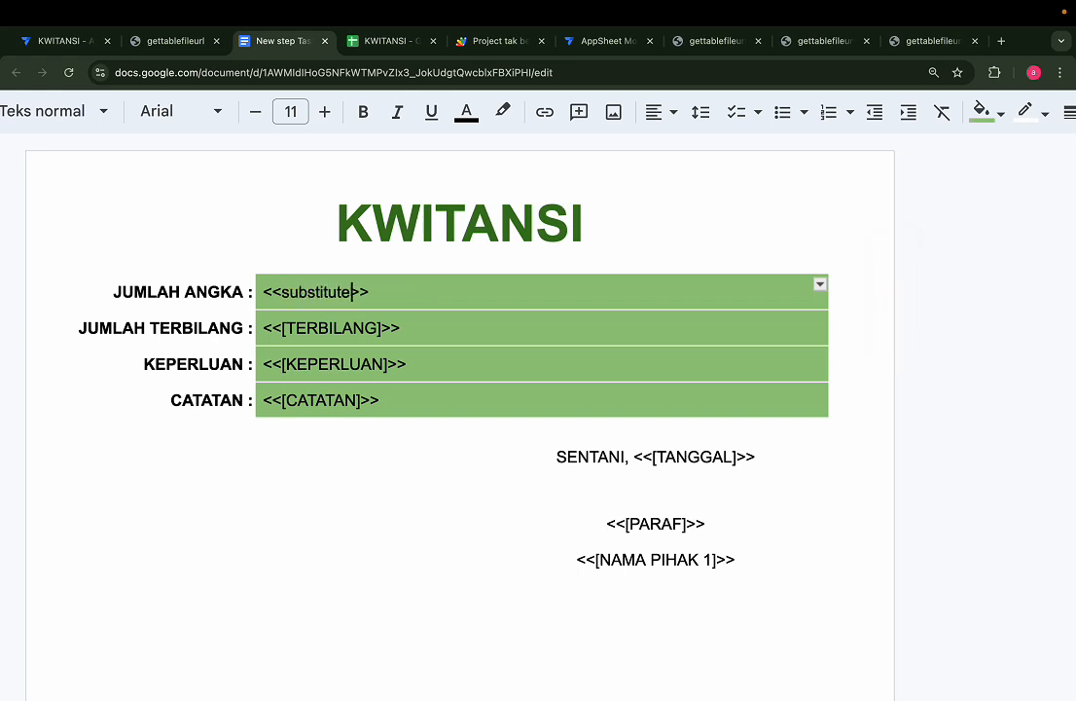
{"action": "type", "text": "("}
{"action": "key", "text": "ctrl+v"}
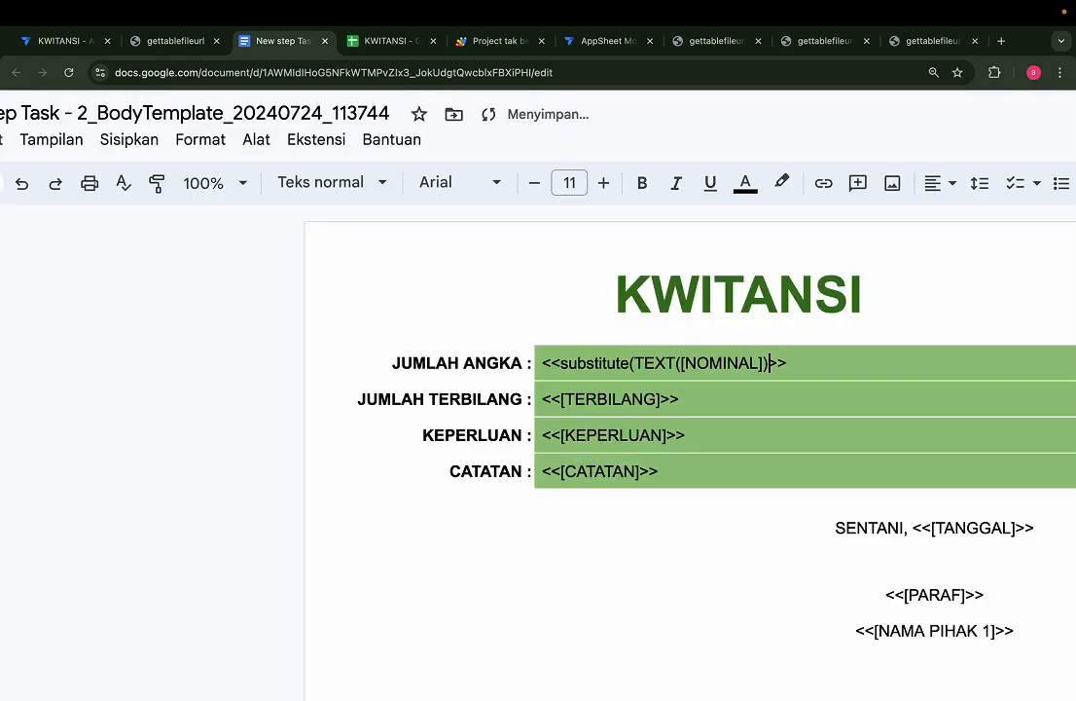
{"action": "type", "text": ","}
{"action": "type", "text": "\""}
{"action": "type", "text": "Rp"}
{"action": "type", "text": "\""}
{"action": "type", "text": ","}
{"action": "type", "text": "\""}
{"action": "key", "text": "super+v"}
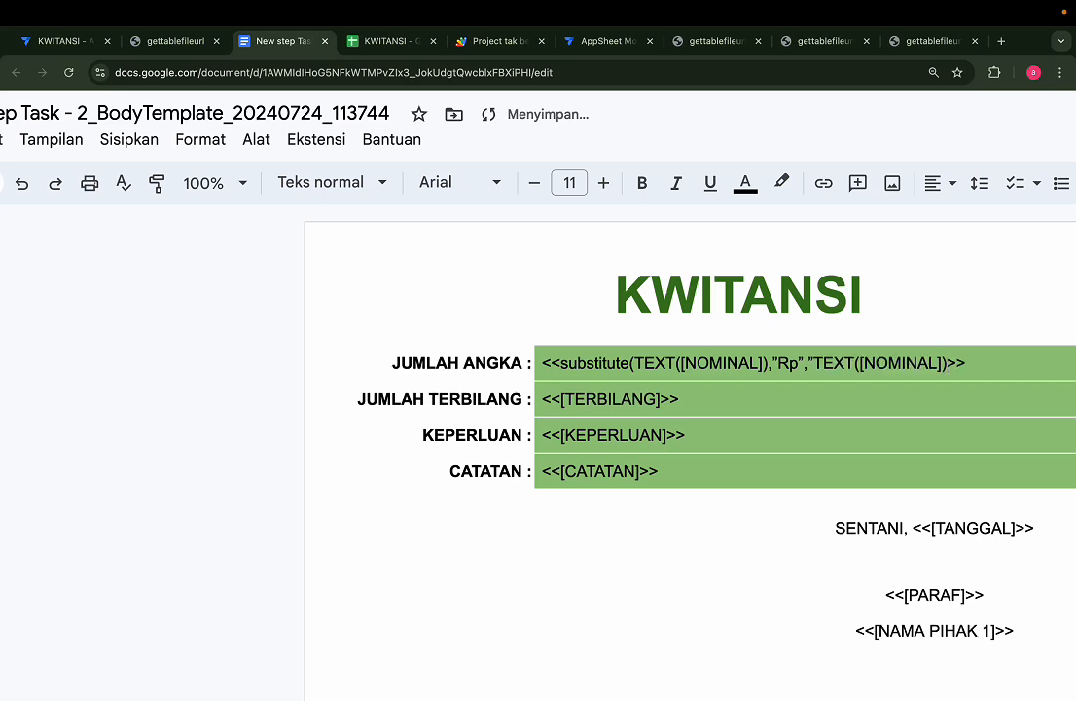
{"action": "key", "text": "super+z"}
{"action": "type", "text": "Rp"}
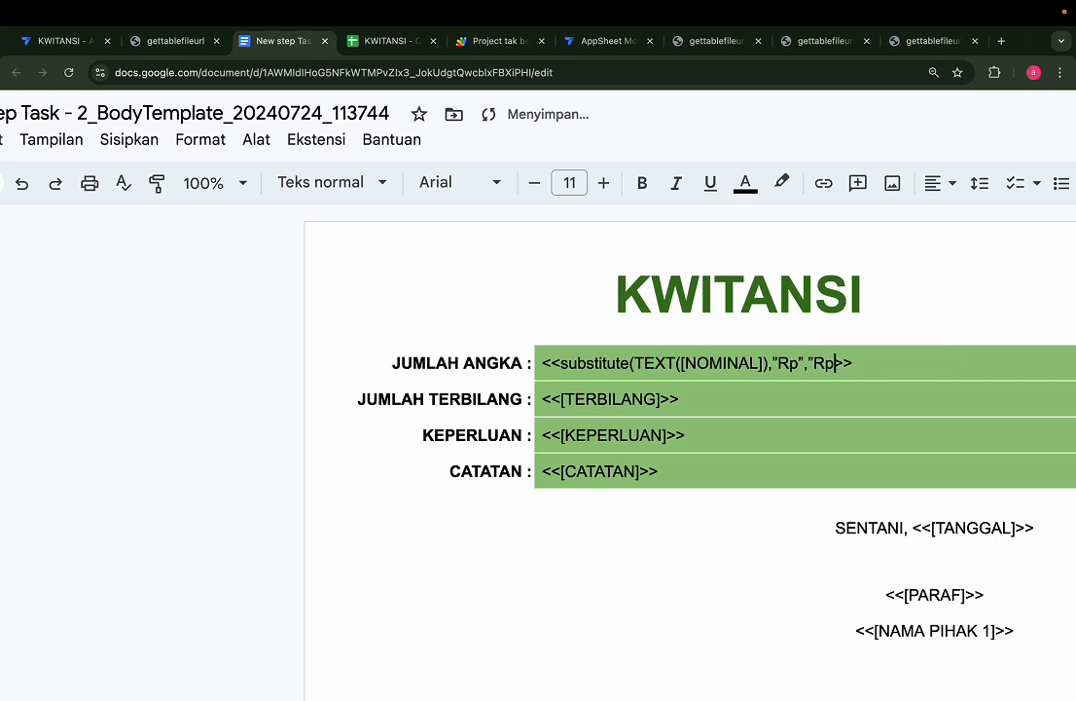
{"action": "type", "text": " \""}
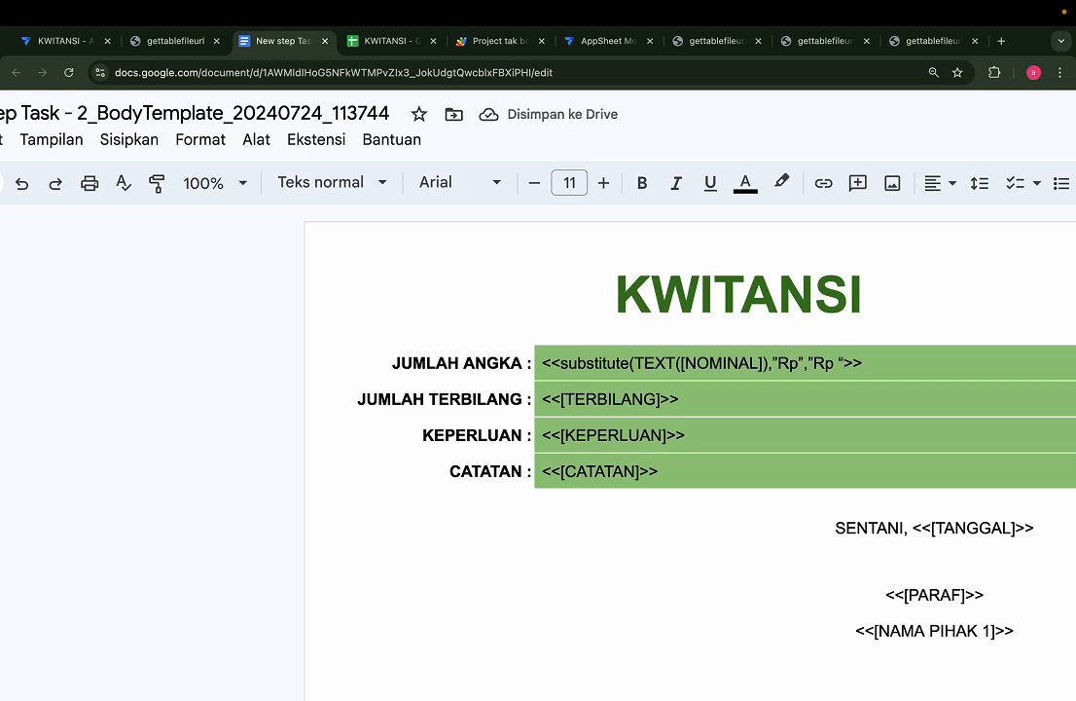
{"action": "type", "text": "\""}
{"action": "key", "text": "BackSpace"}
{"action": "key", "text": "BackSpace"}
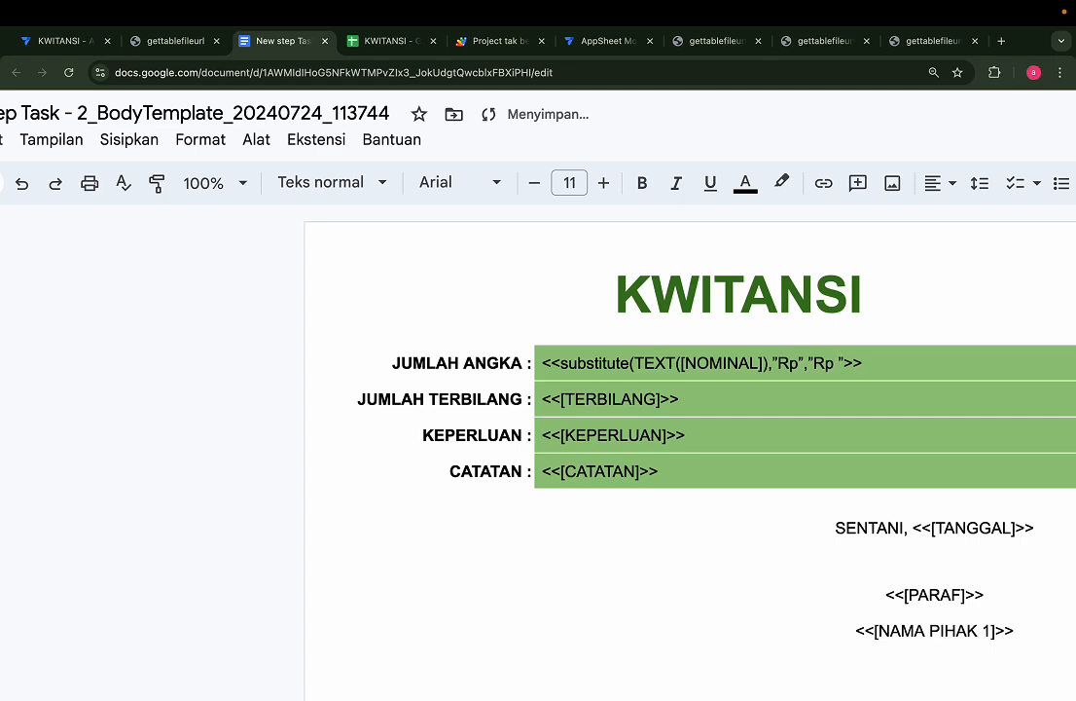
{"action": "type", "text": "\""}
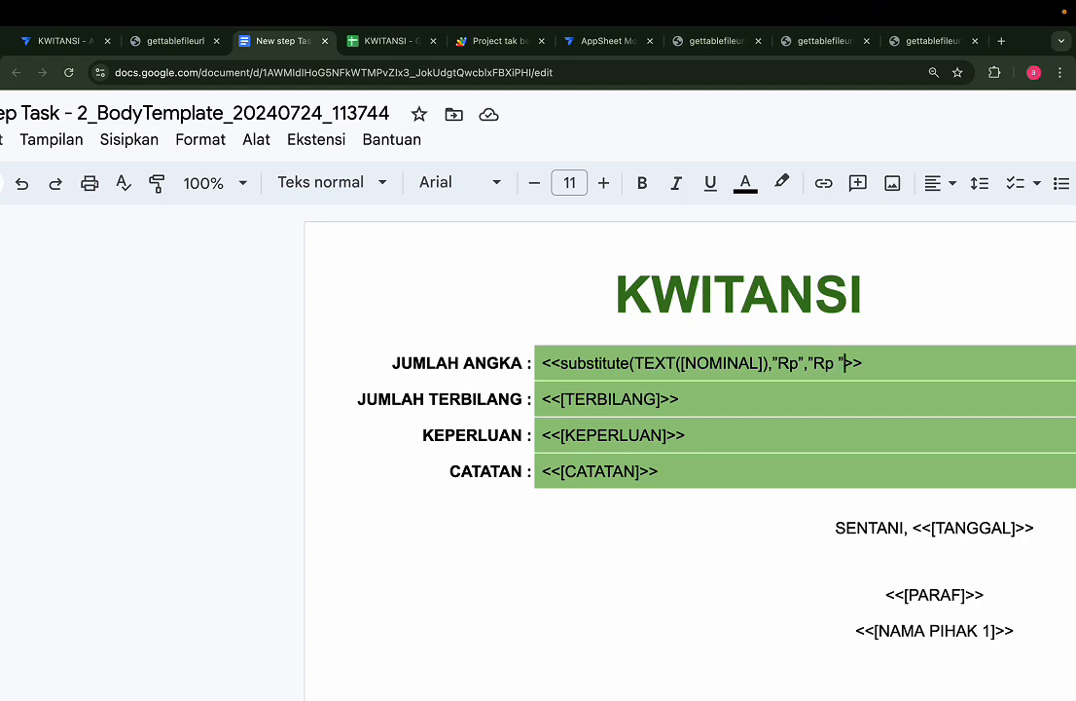
Fix the quotes and closing parenthesis in the amount formula, then select the whole formula
{"action": "scroll", "coordinate": [395, 315], "scroll_direction": "up", "scroll_amount": 5, "text": "ctrl"}
{"action": "left_click", "coordinate": [856, 393]}
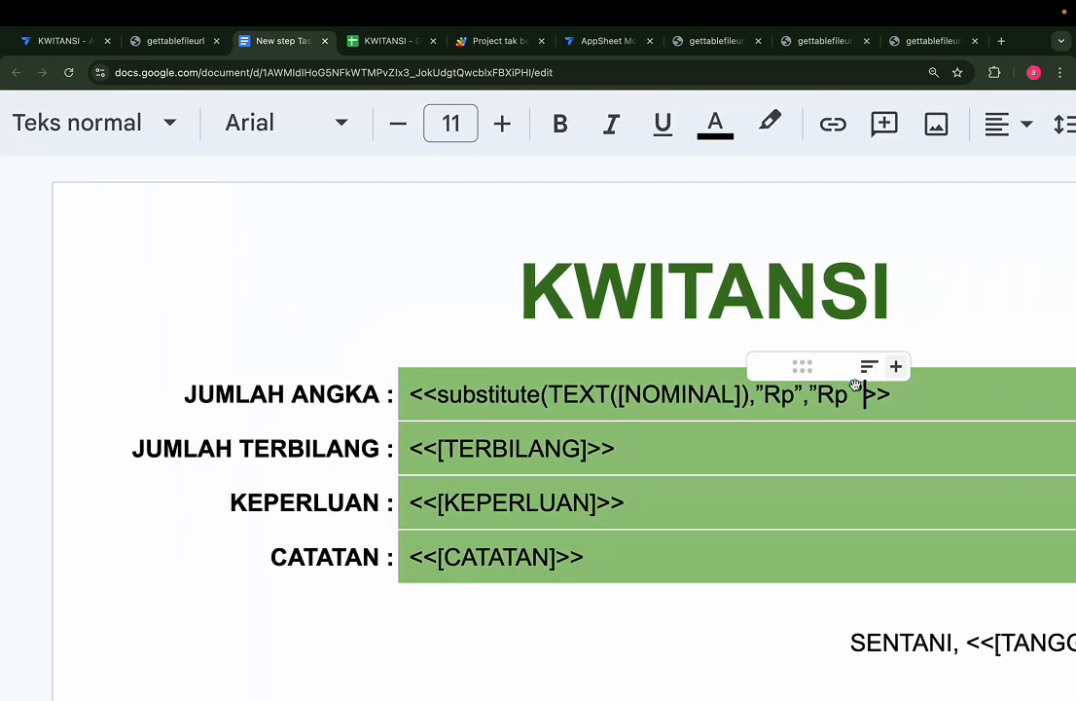
{"action": "key", "text": "BackSpace"}
{"action": "type", "text": "\""}
{"action": "key", "text": "BackSpace"}
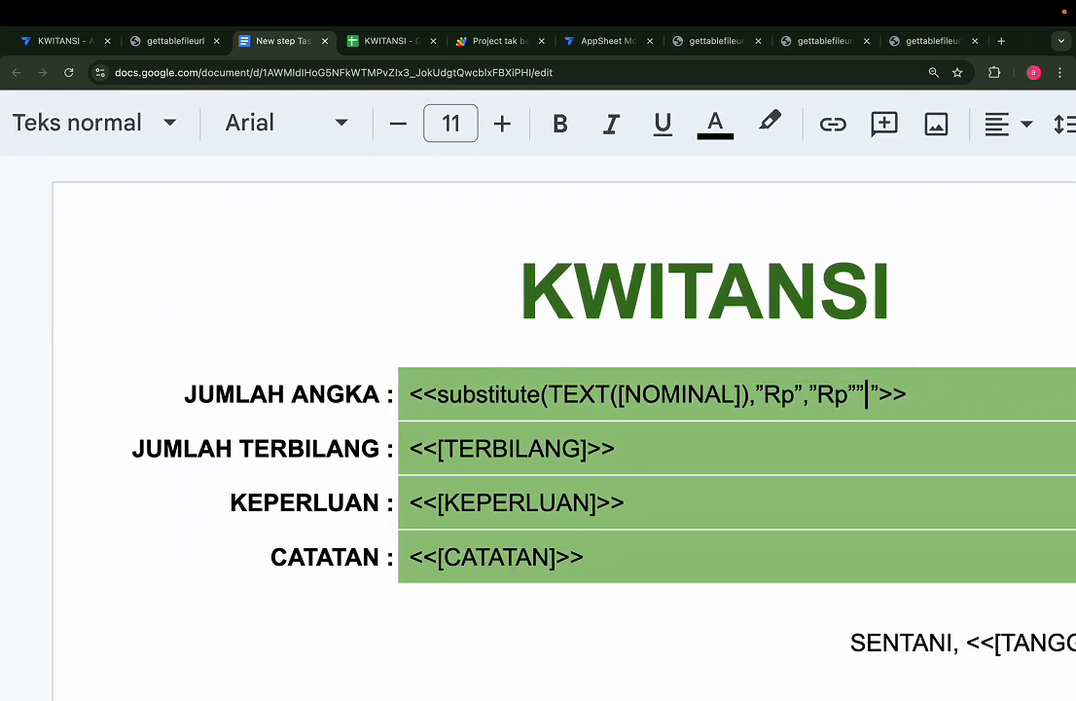
{"action": "key", "text": "BackSpace"}
{"action": "type", "text": "\""}
{"action": "scroll", "coordinate": [957, 396], "scroll_direction": "up", "scroll_amount": 2, "text": "ctrl"}
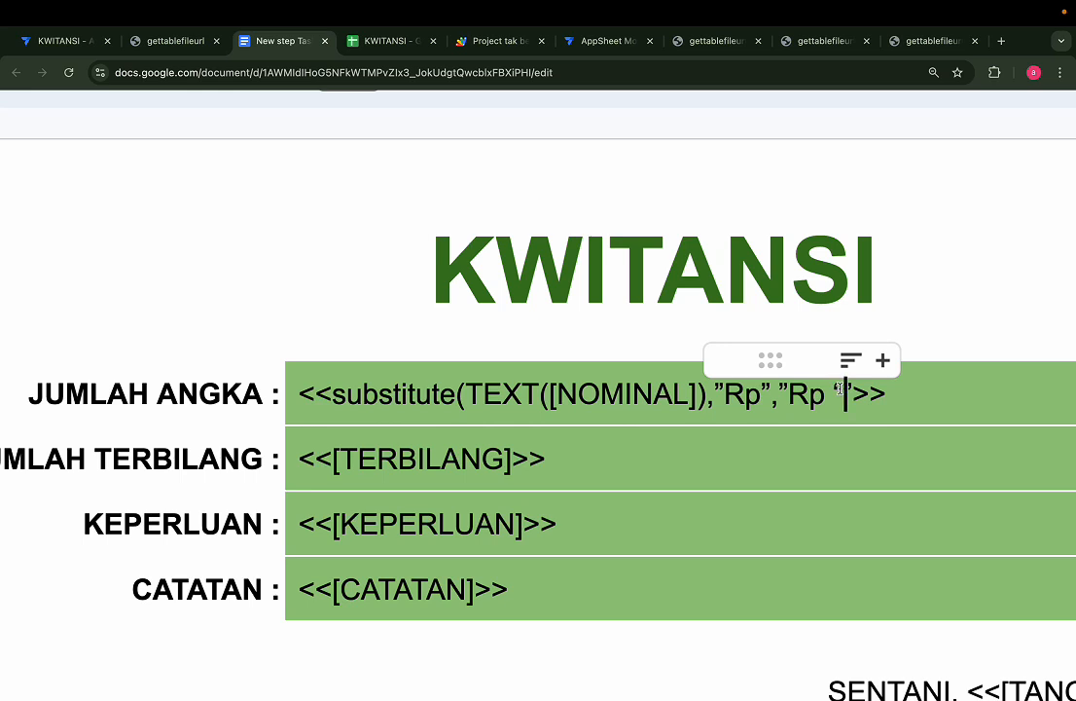
{"action": "key", "text": "BackSpace"}
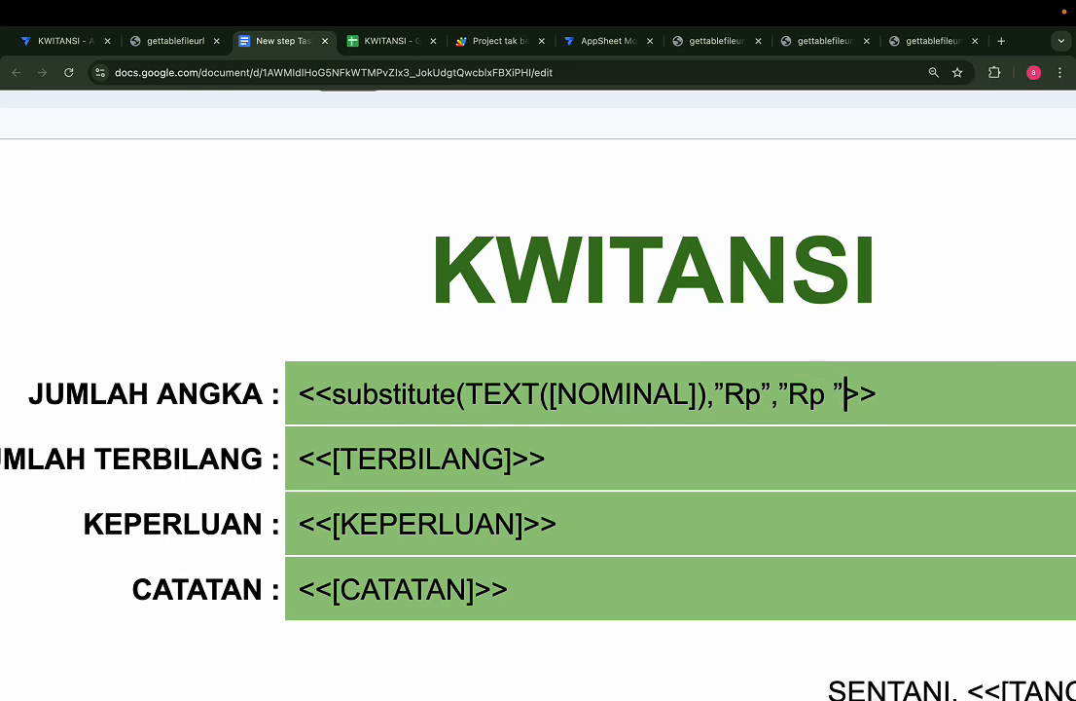
{"action": "type", "text": ")"}
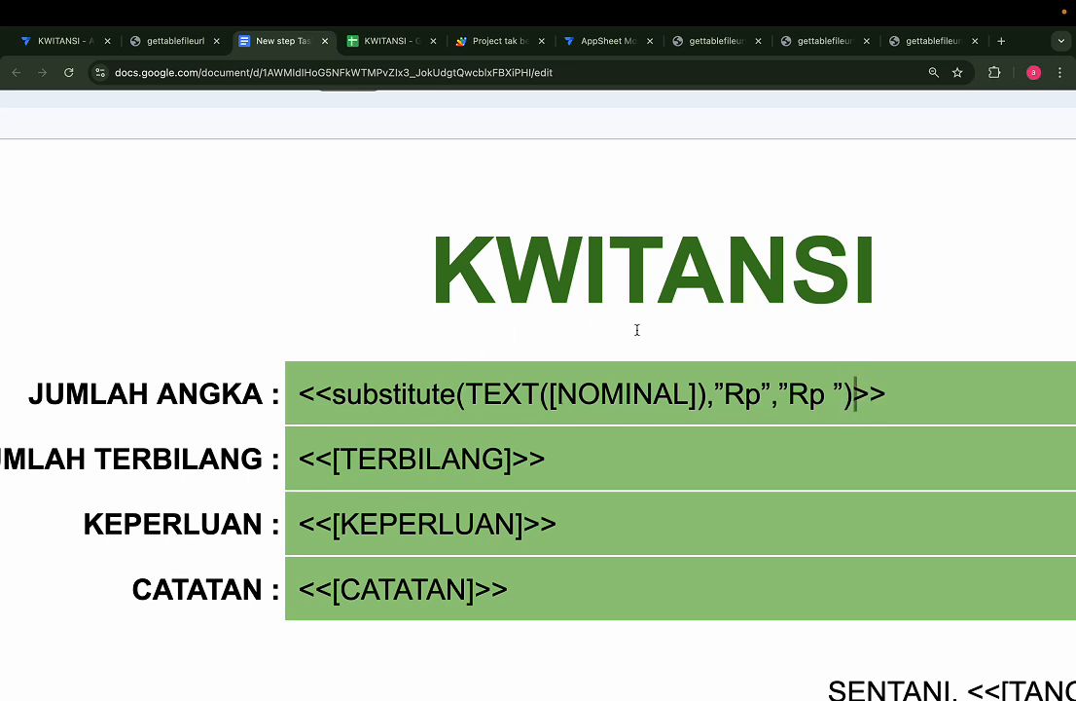
{"action": "left_click_drag", "start_coordinate": [853, 394], "coordinate": [335, 379]}
Nest the amount formula in another substitute that turns commas into dots: ,",",".")
{"action": "key", "text": "BackSpace"}
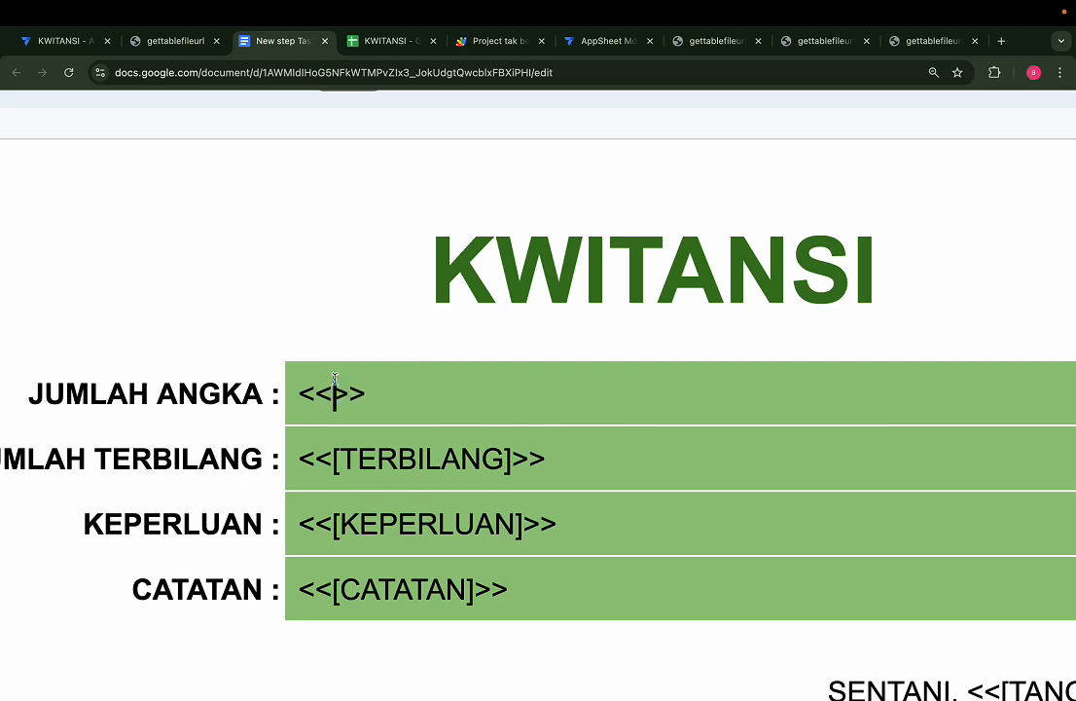
{"action": "type", "text": "subse"}
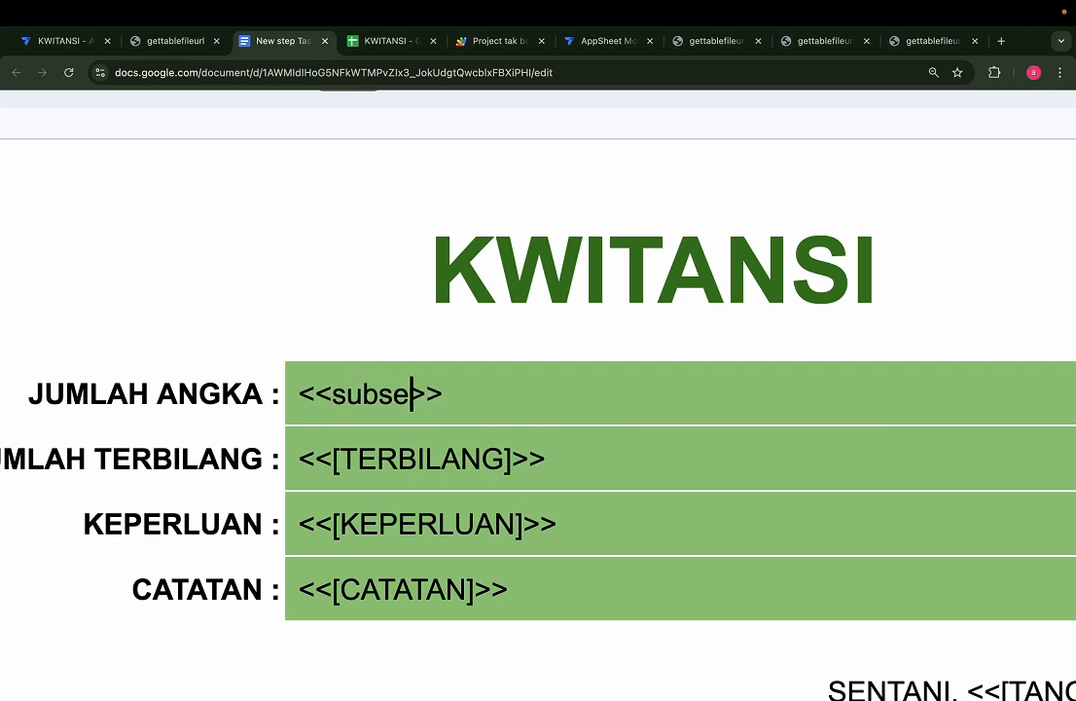
{"action": "key", "text": "BackSpace"}
{"action": "type", "text": "titute"}
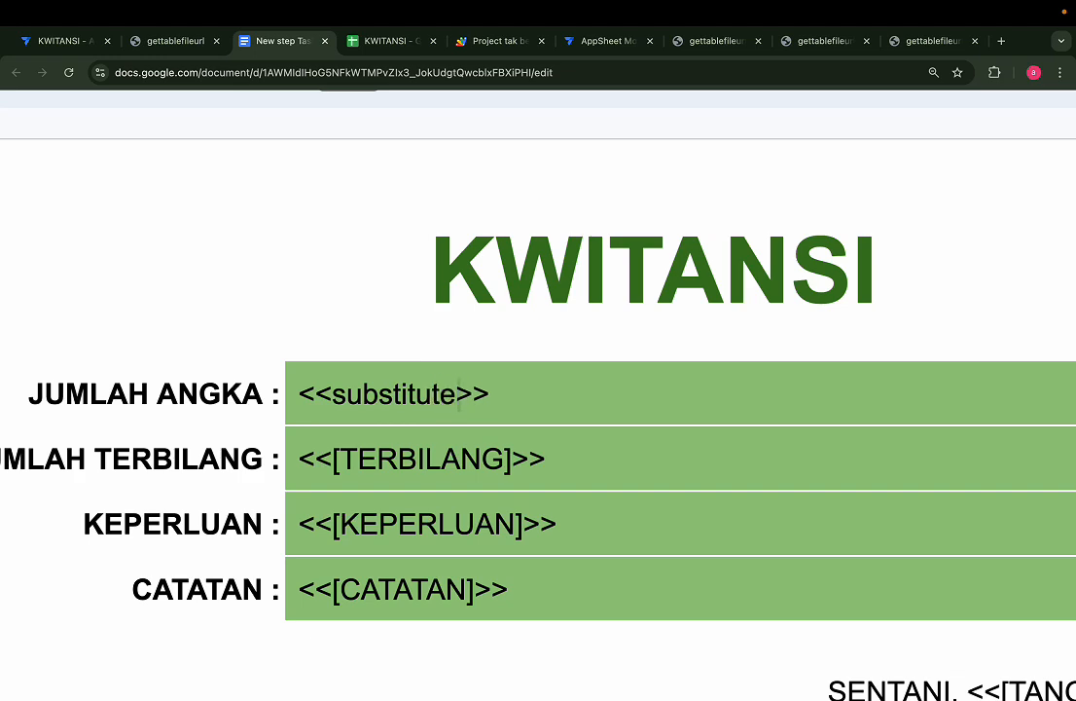
{"action": "type", "text": "("}
{"action": "key", "text": "super+v"}
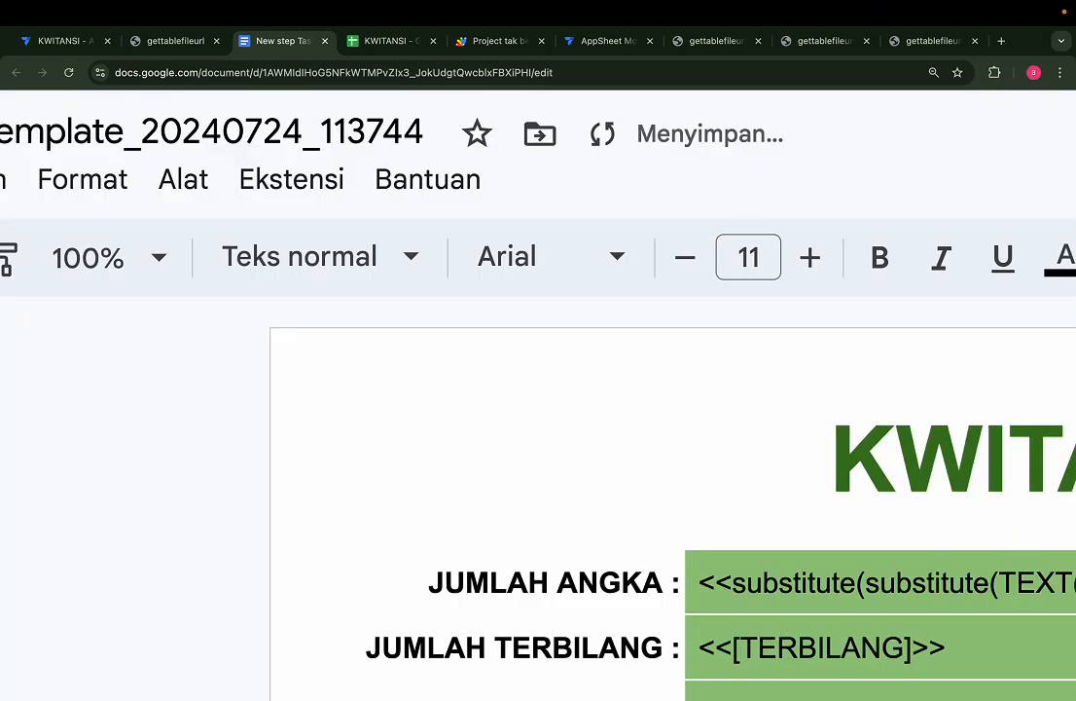
{"action": "scroll", "coordinate": [538, 408], "scroll_direction": "right", "scroll_amount": 6}
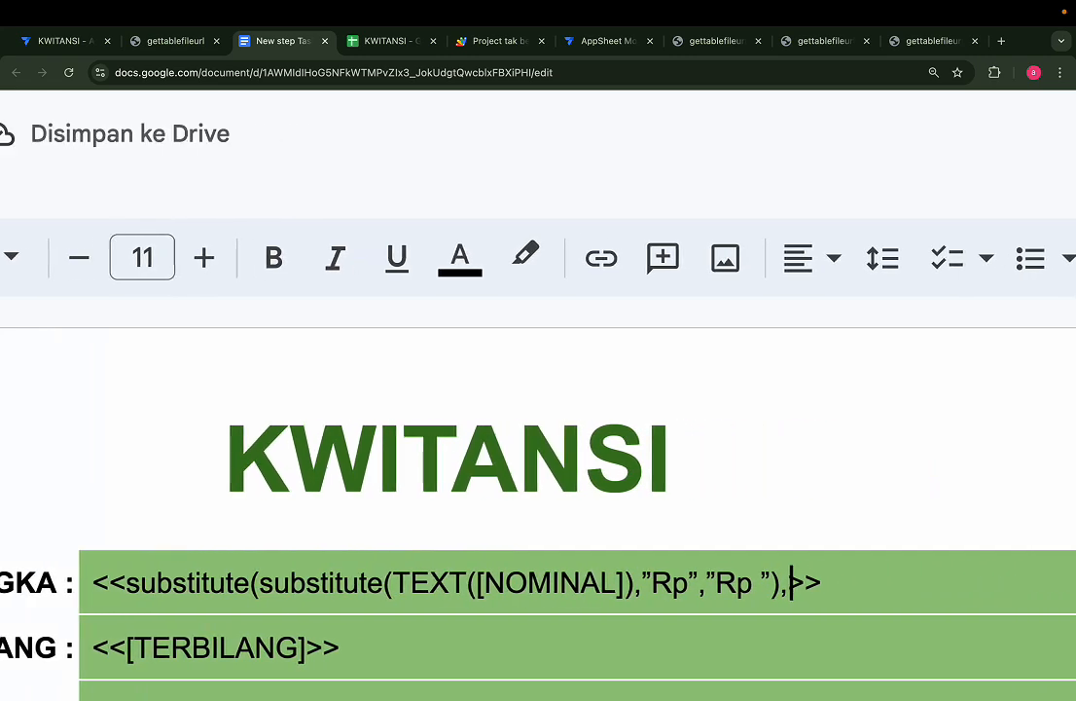
{"action": "type", "text": "\",\""}
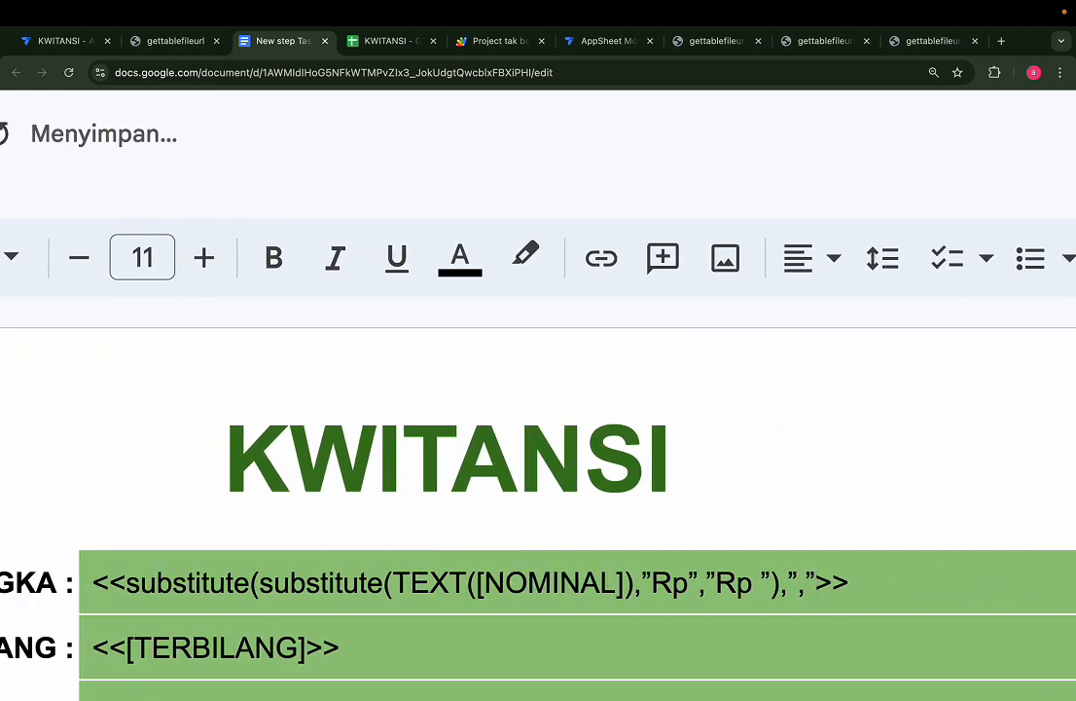
{"action": "type", "text": ",\".\""}
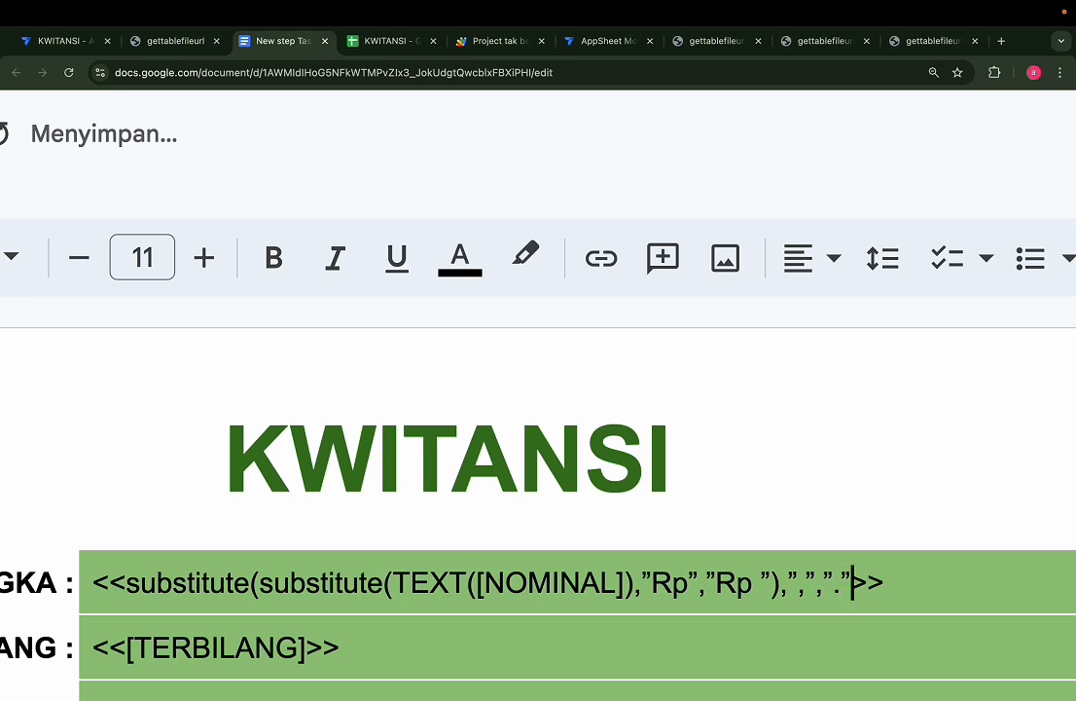
{"action": "type", "text": ")"}
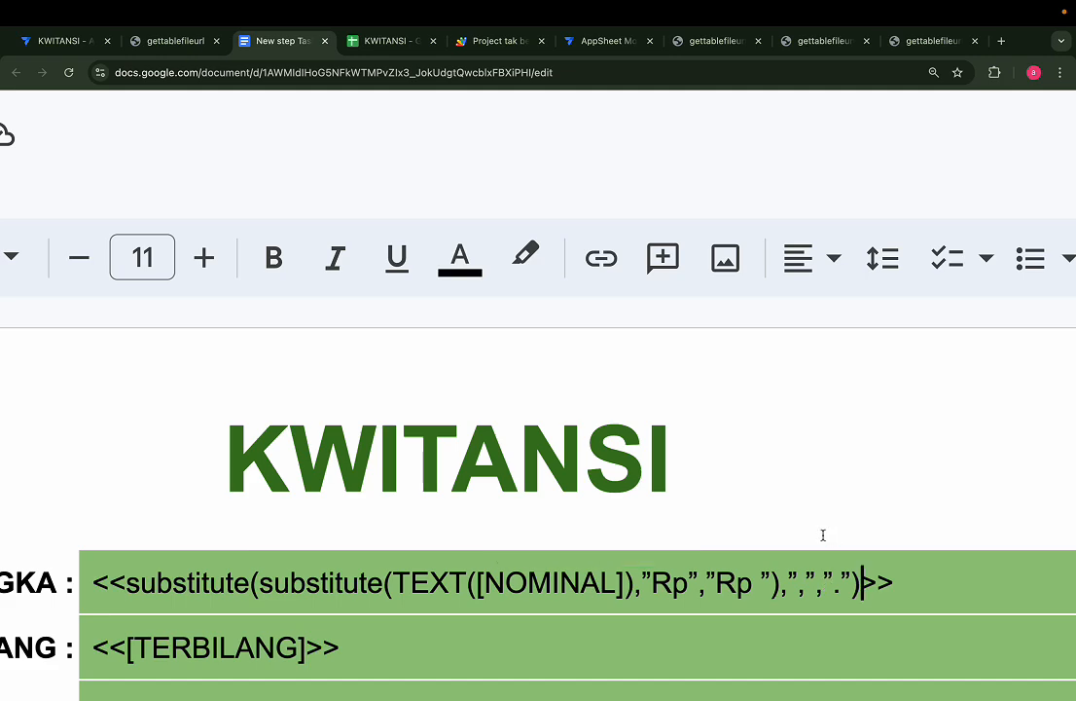
{"action": "scroll", "coordinate": [823, 536], "scroll_direction": "down", "scroll_amount": 5}
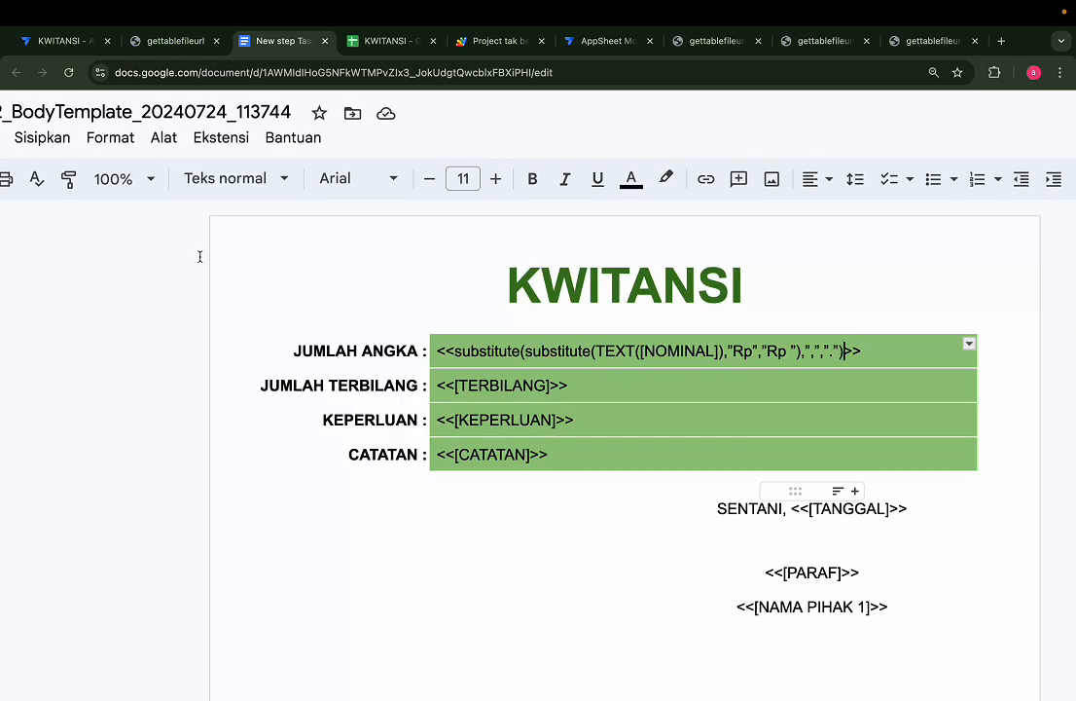
{"action": "left_click", "coordinate": [58, 41]}
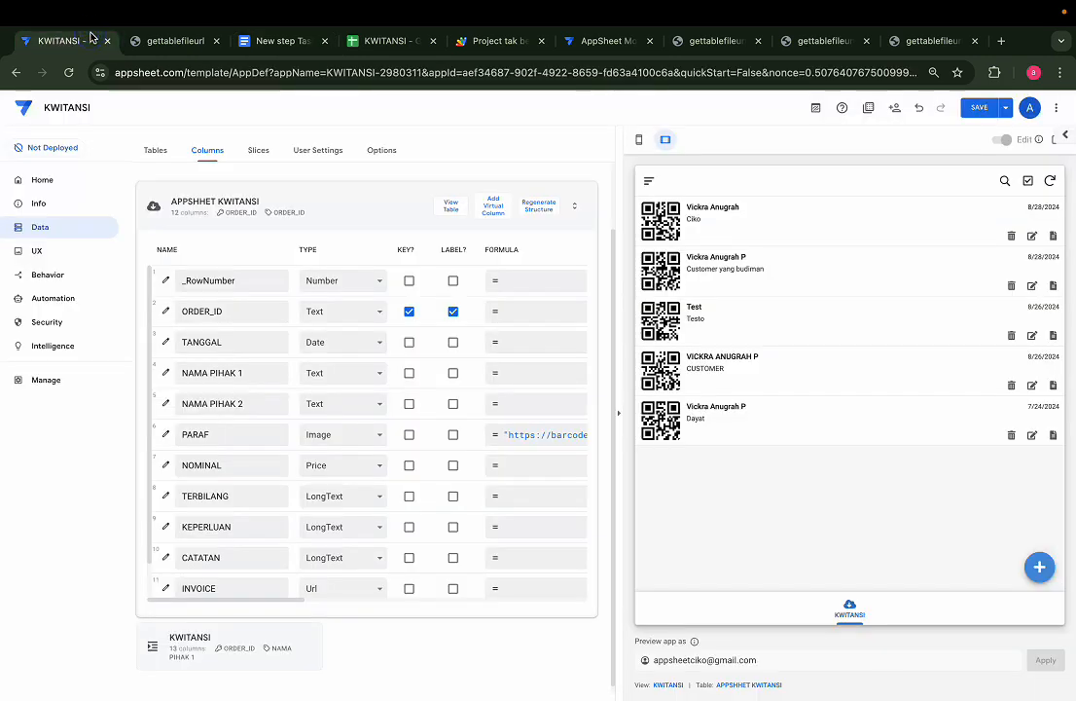
Add a new KWITANSI record and enter the NAMA PIHAK 1 and NAMA PIHAK 2 names
{"action": "left_click", "coordinate": [1037, 566]}
{"action": "left_click", "coordinate": [810, 355]}
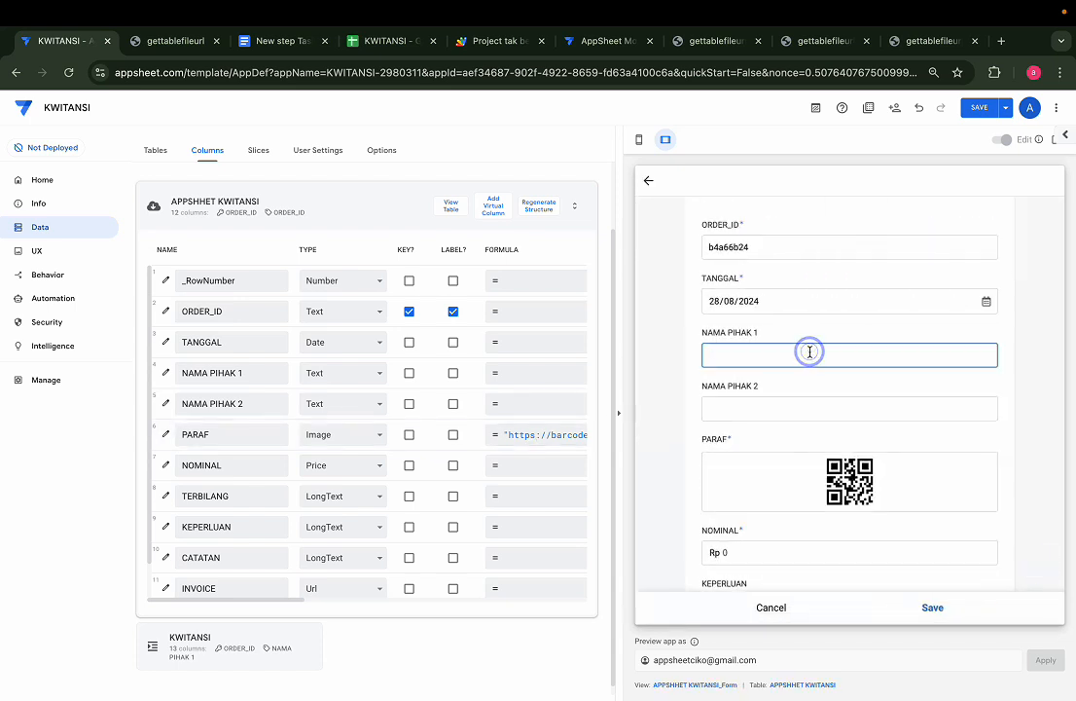
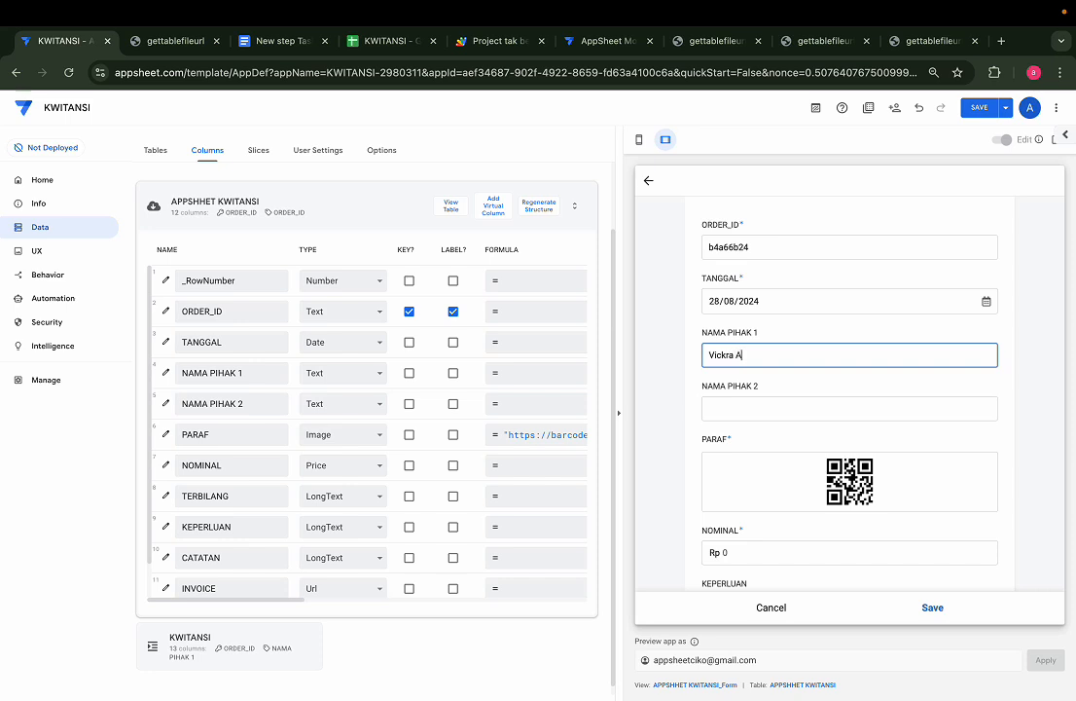
{"action": "key", "text": "Tab"}
{"action": "type", "text": "cil"}
{"action": "key", "text": "BackSpace"}
{"action": "type", "text": "ko"}
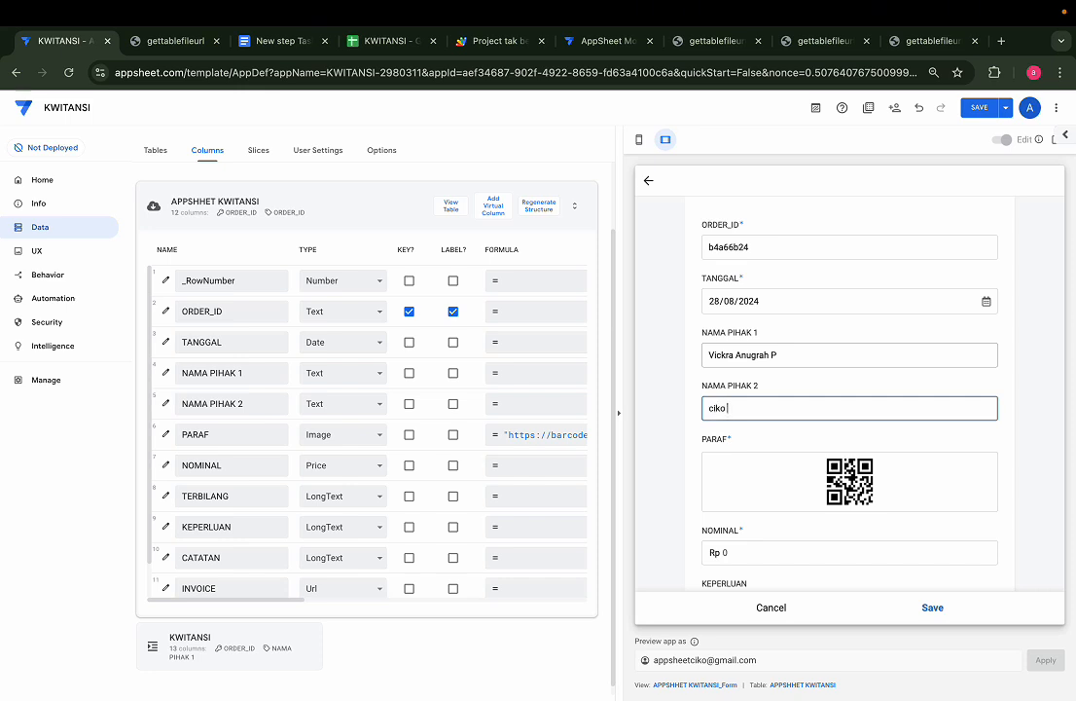
{"action": "type", "text": " tamu"}
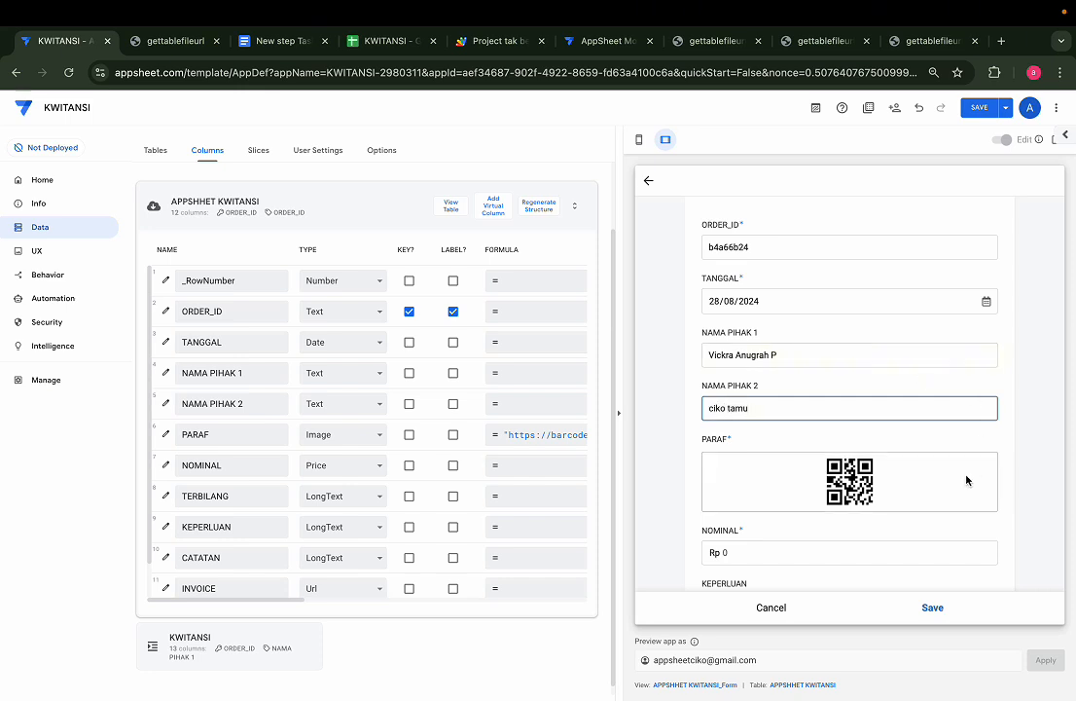
Set NOMINAL to 5000000, save the record and sync the change
{"action": "left_click", "coordinate": [918, 556]}
{"action": "type", "text": "5000000"}
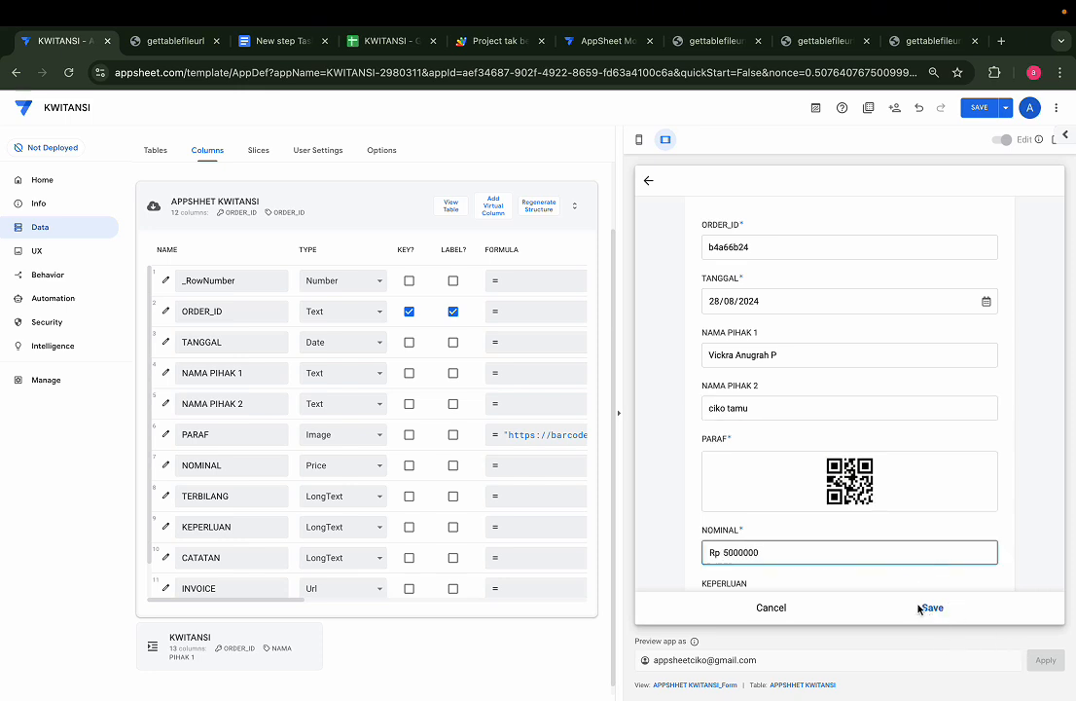
{"action": "left_click", "coordinate": [933, 609]}
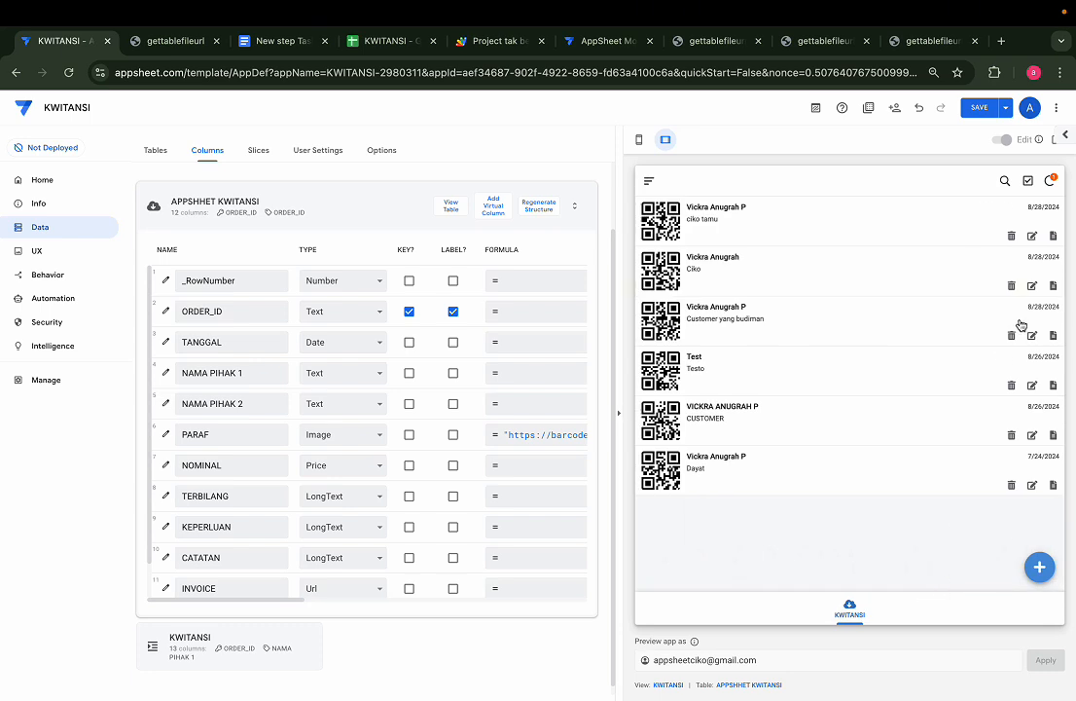
{"action": "left_click", "coordinate": [1054, 180]}
Open the new record's receipt PDF and check the amount reads Rp 5.000.000
{"action": "left_click", "coordinate": [1051, 240]}
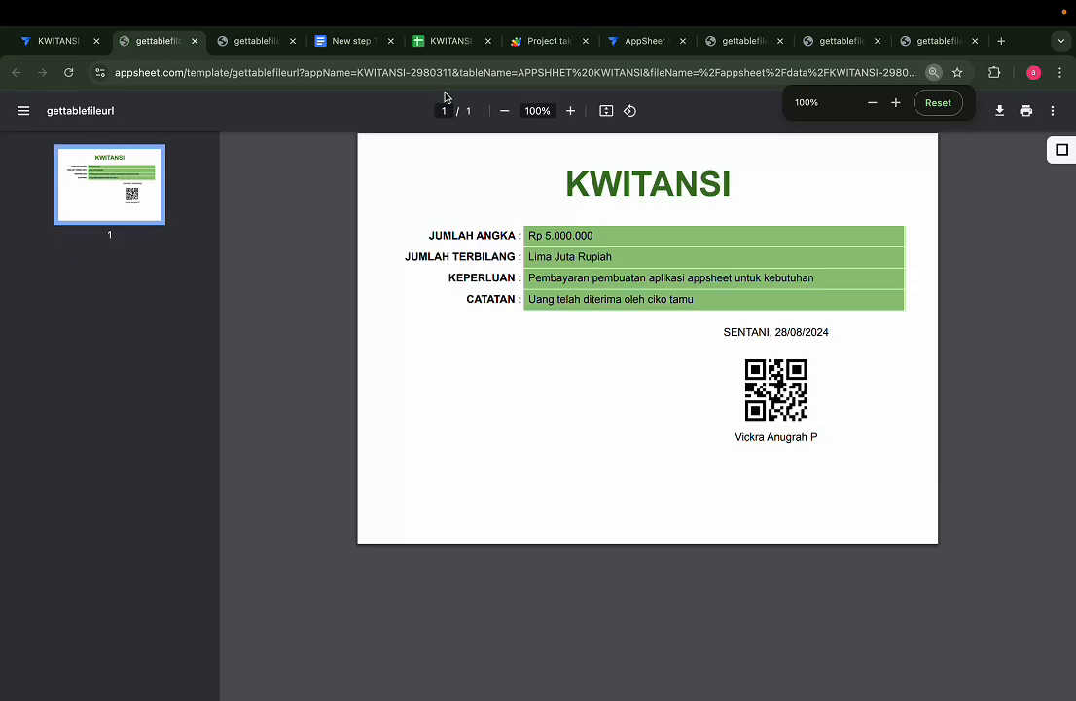
{"action": "scroll", "coordinate": [493, 266], "scroll_direction": "up", "scroll_amount": 5}
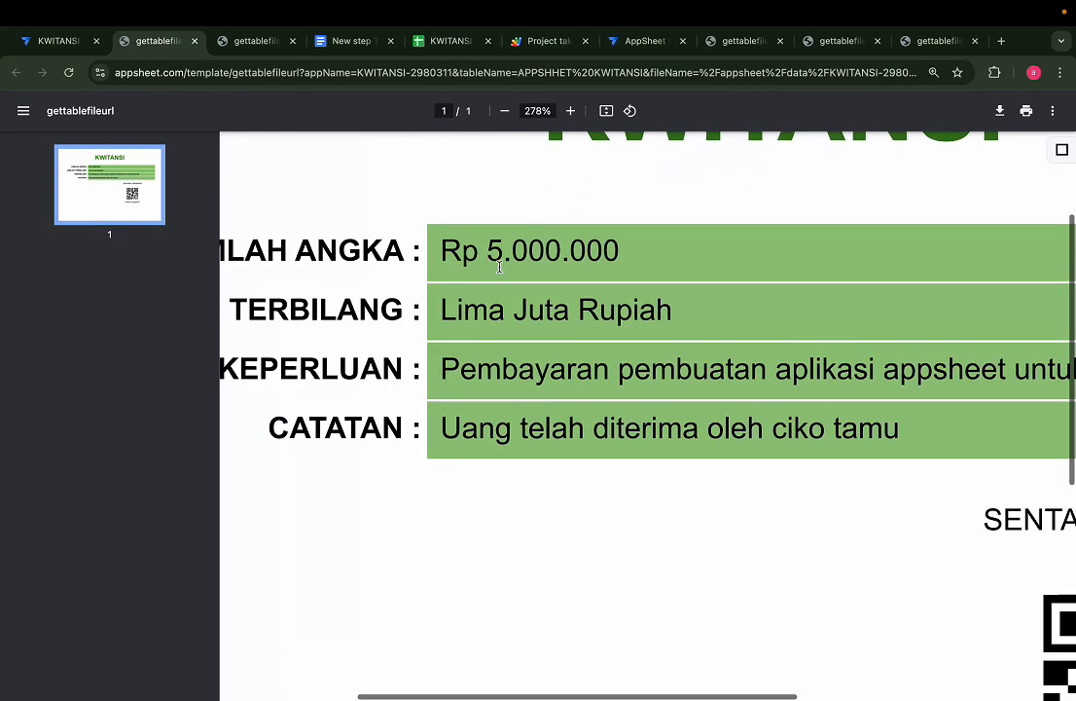
{"action": "left_click_drag", "start_coordinate": [443, 251], "coordinate": [481, 260]}
{"action": "left_click", "coordinate": [507, 249]}
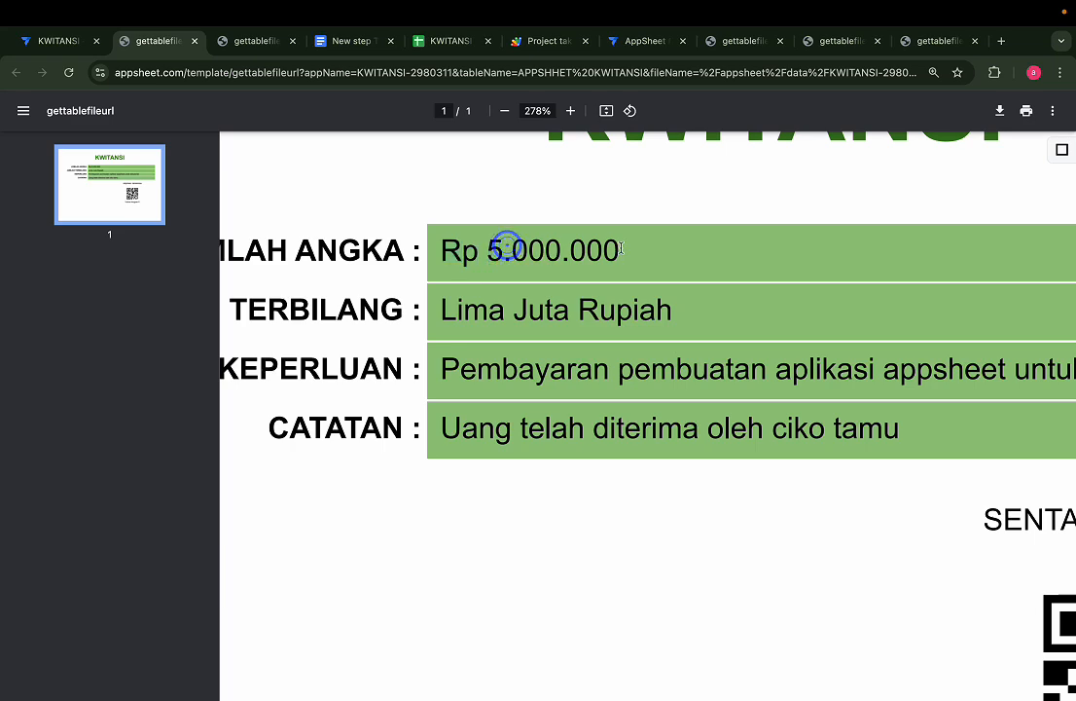
{"action": "left_click_drag", "start_coordinate": [507, 255], "coordinate": [520, 254]}
{"action": "scroll", "coordinate": [520, 254], "scroll_direction": "down", "scroll_amount": 10}
{"action": "scroll", "coordinate": [562, 230], "scroll_direction": "up", "scroll_amount": 5}
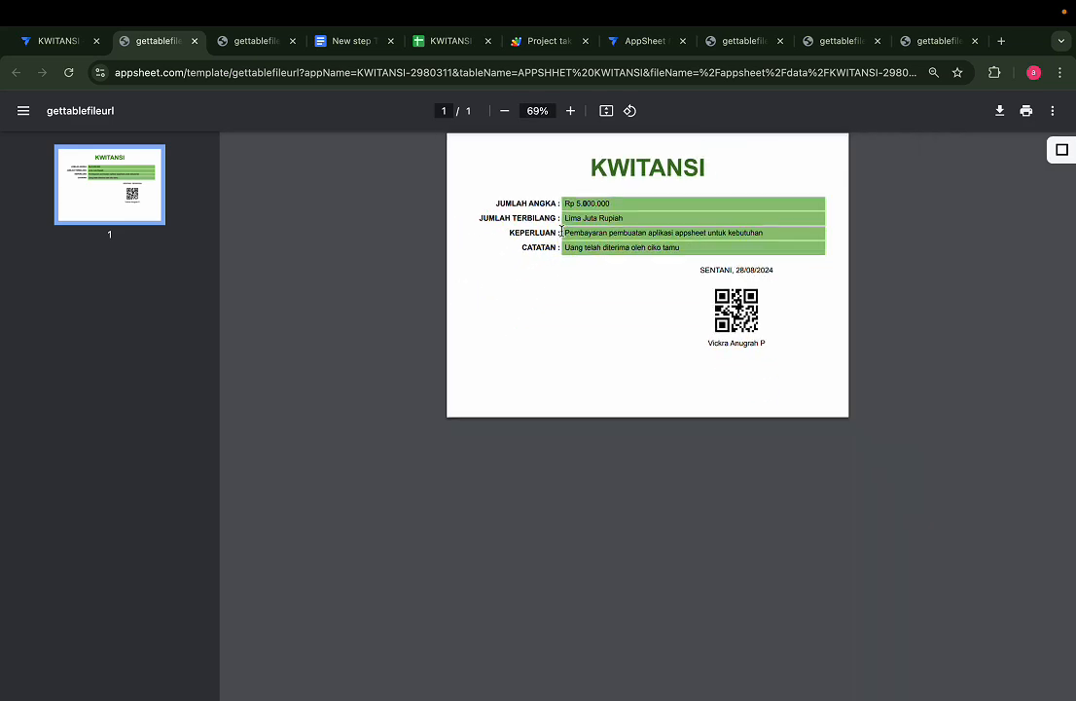
{"action": "scroll", "coordinate": [562, 230], "scroll_direction": "up", "scroll_amount": 3}
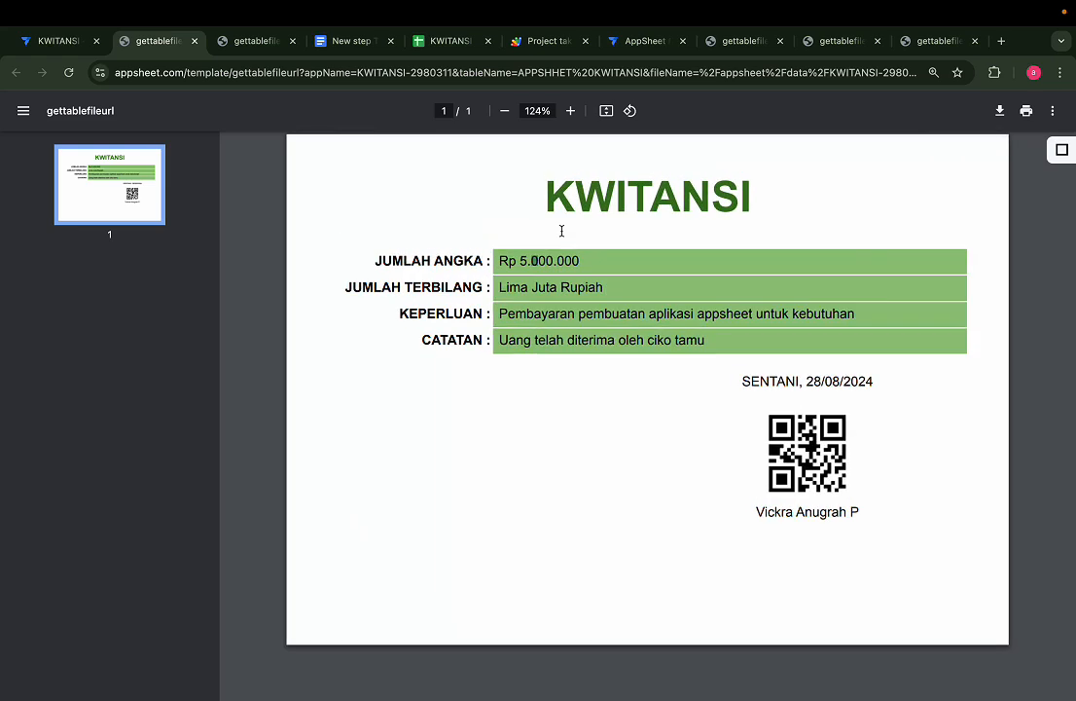